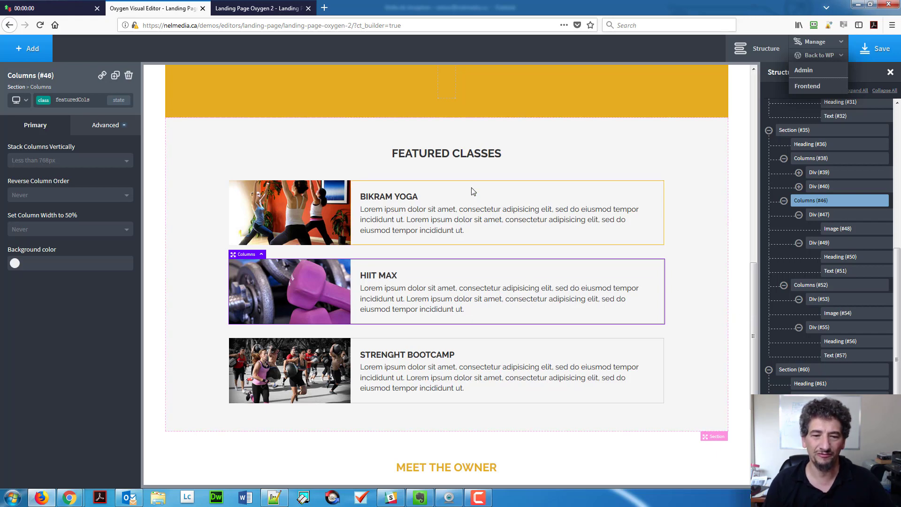
Try a larger top margin on the Bikram Yoga columns, bring it back to 30 px, and view their size and spacing settings.
click(375, 194)
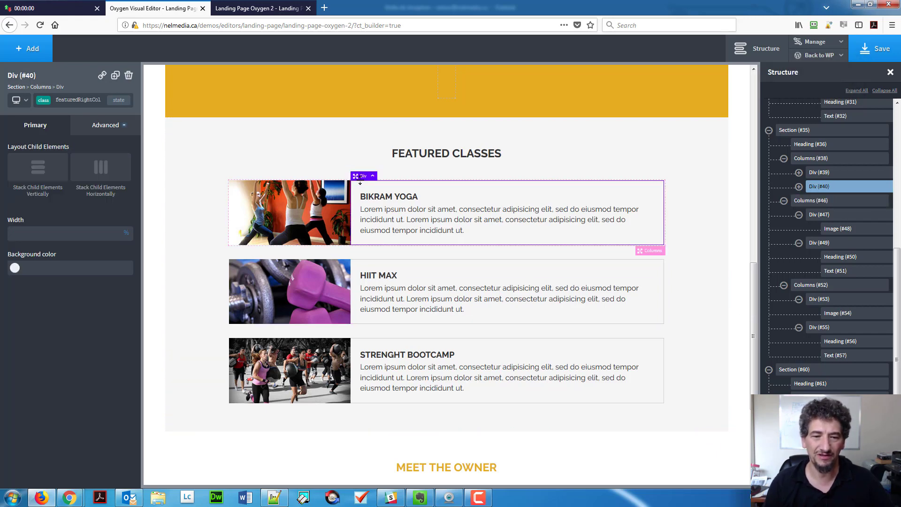
click(394, 174)
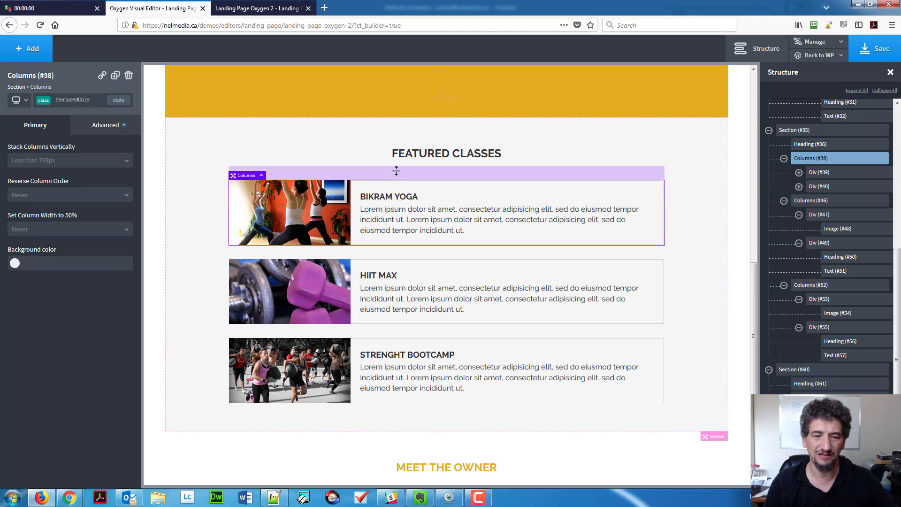
drag(396, 171, 407, 189)
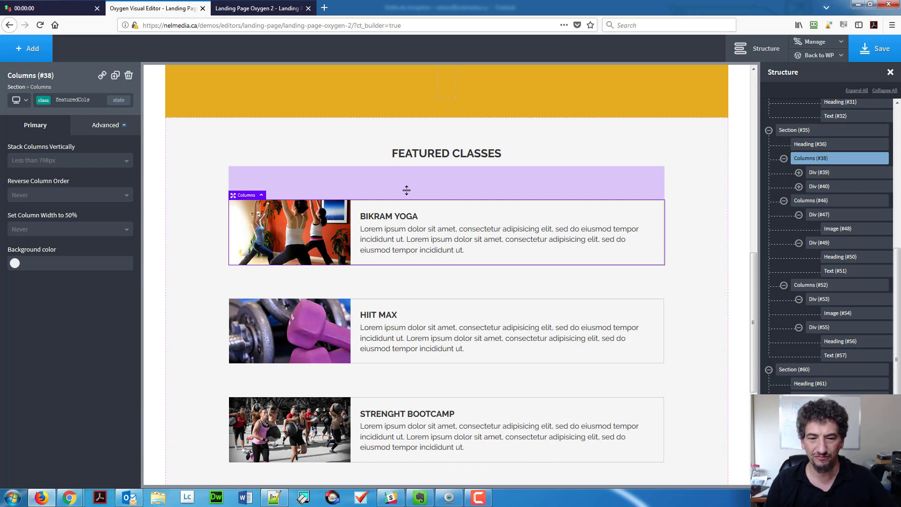
drag(407, 189, 408, 171)
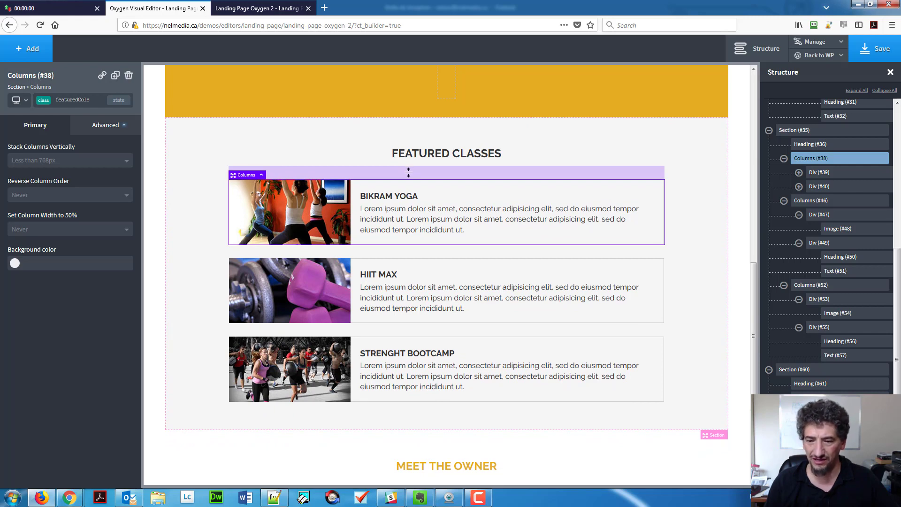
drag(408, 172, 409, 173)
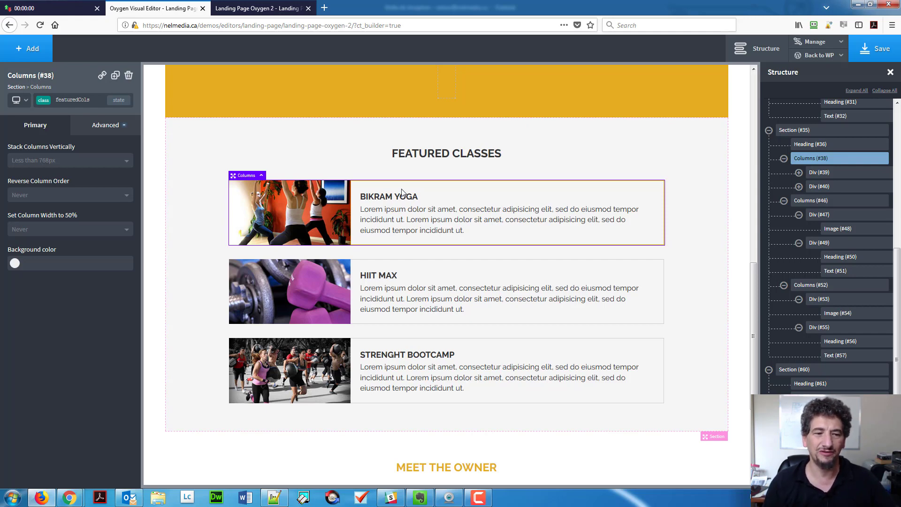
click(128, 125)
click(96, 182)
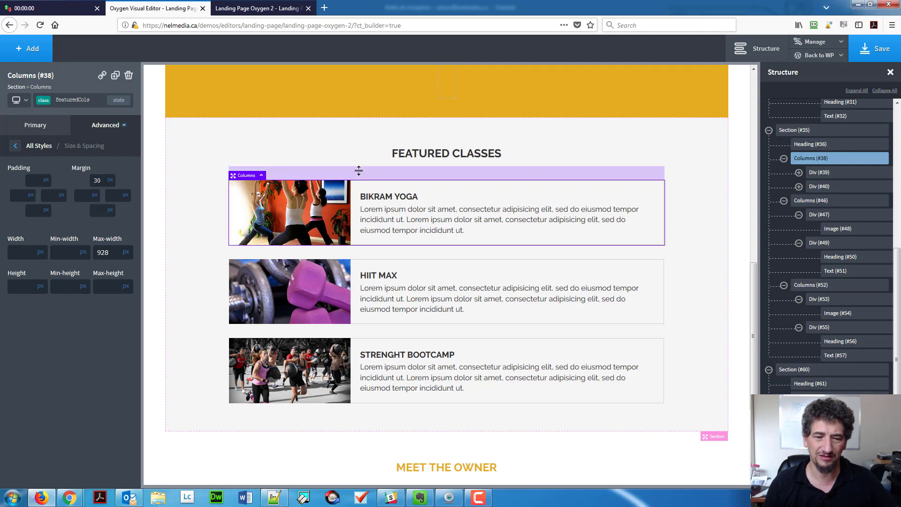
Try to widen the image column in the Bikram Yoga row by moving the boundary between image and text.
click(355, 224)
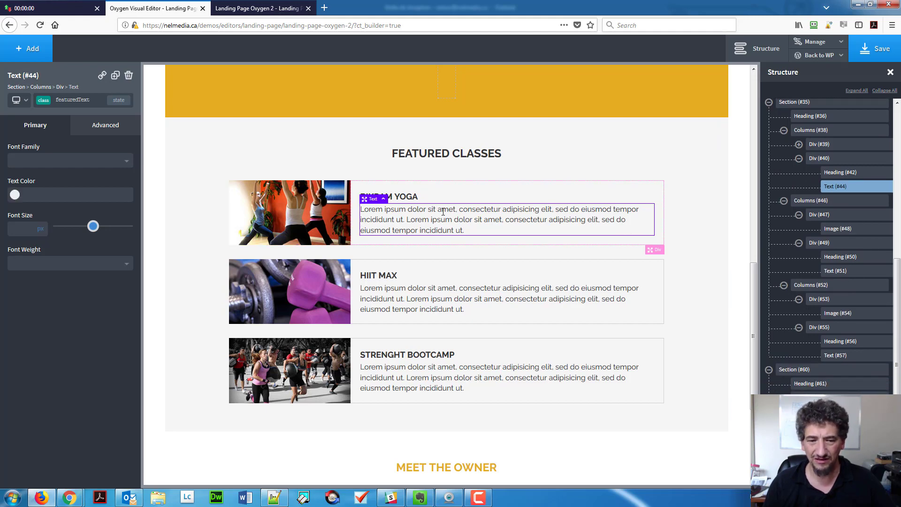
click(347, 219)
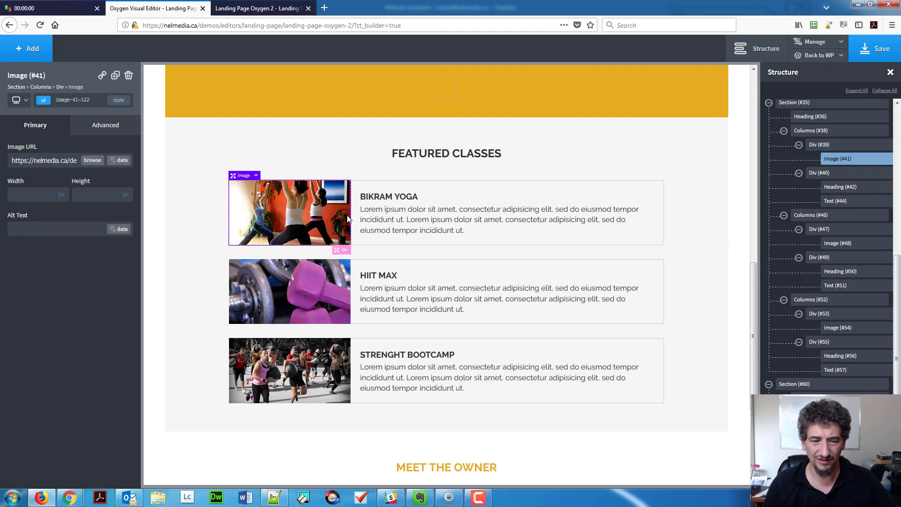
drag(355, 215, 377, 214)
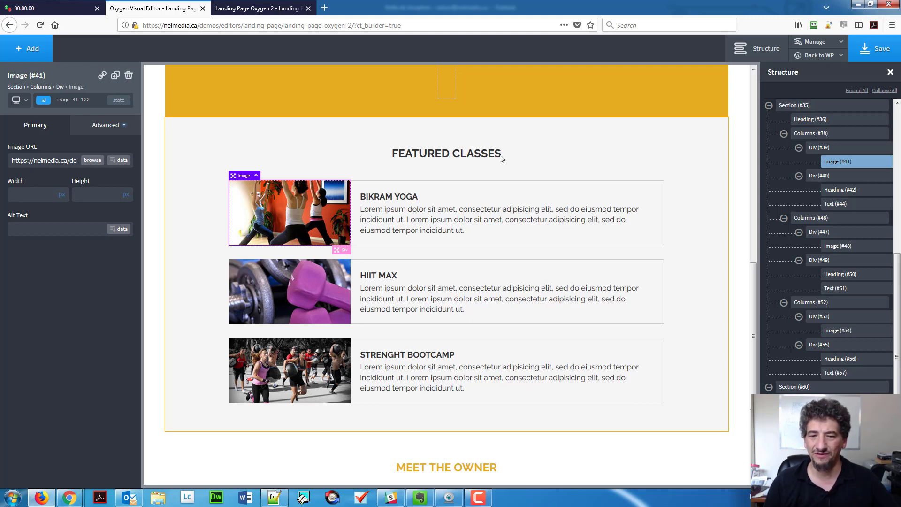
Inspect the typography settings of the Featured Classes heading.
click(422, 153)
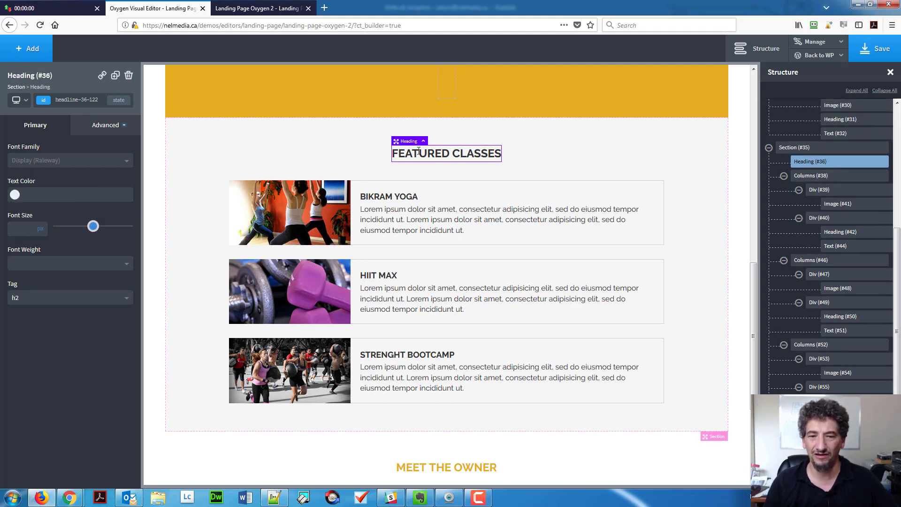
click(114, 130)
click(54, 231)
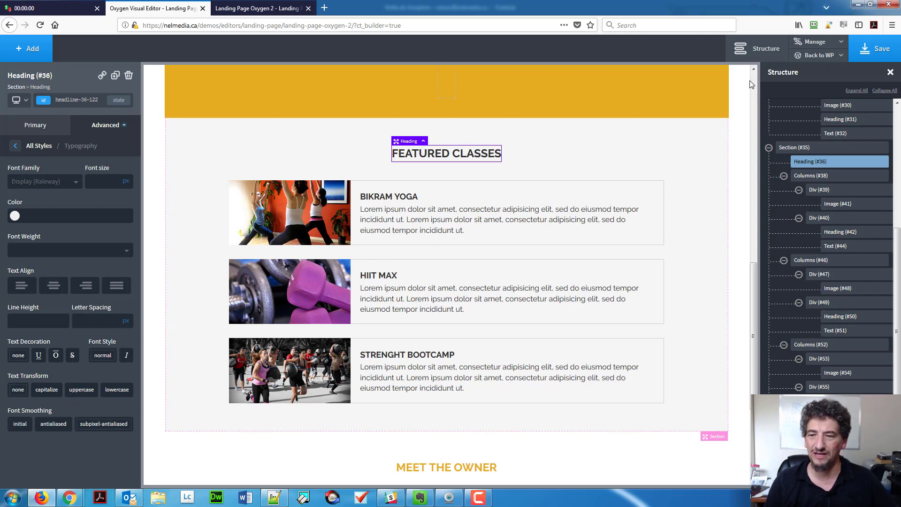
Examine the custom CSS of the h1, h2, h3 selector for its text-transform rule.
mouse_move(811, 51)
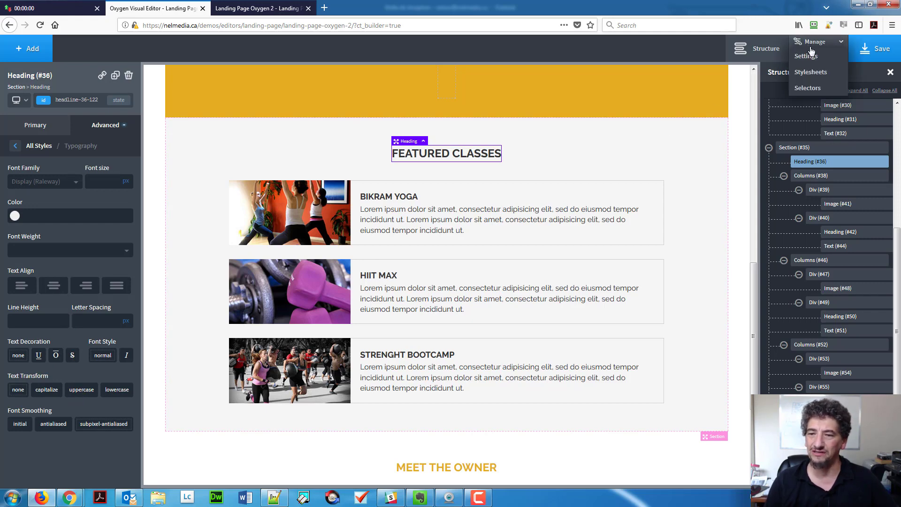
click(806, 90)
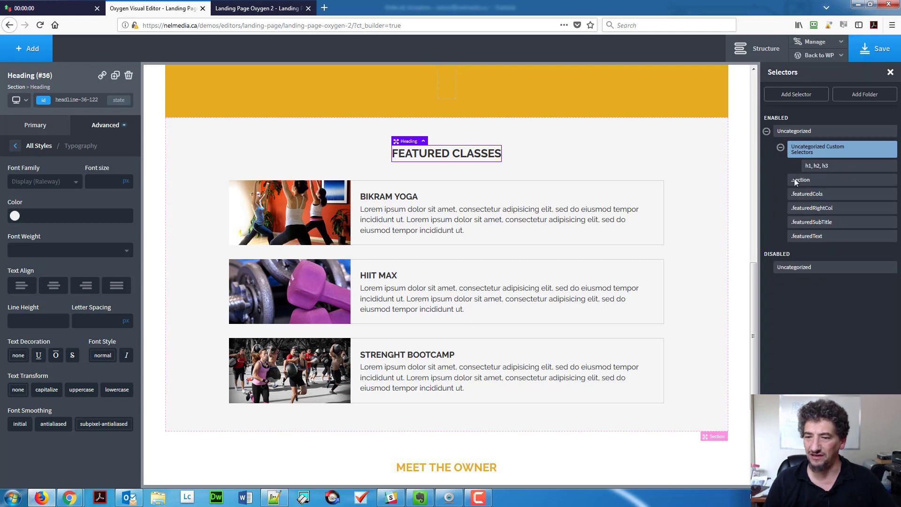
click(814, 166)
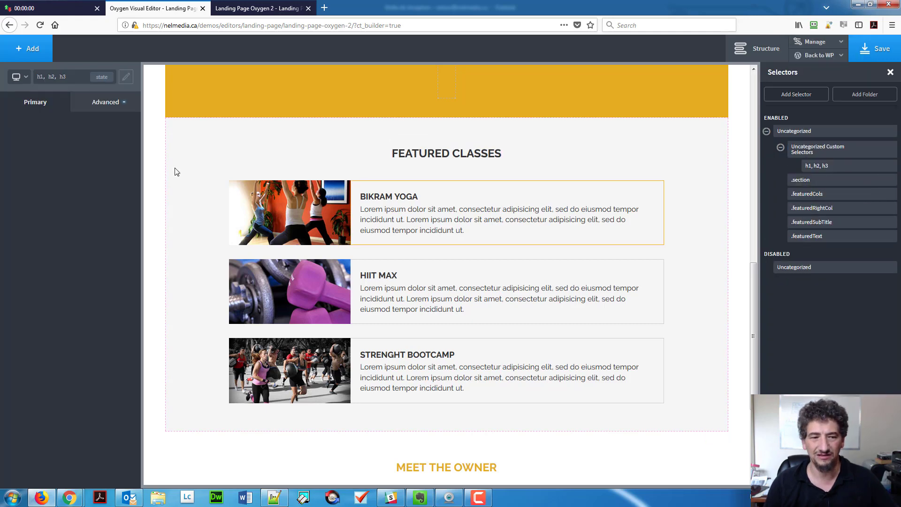
click(98, 108)
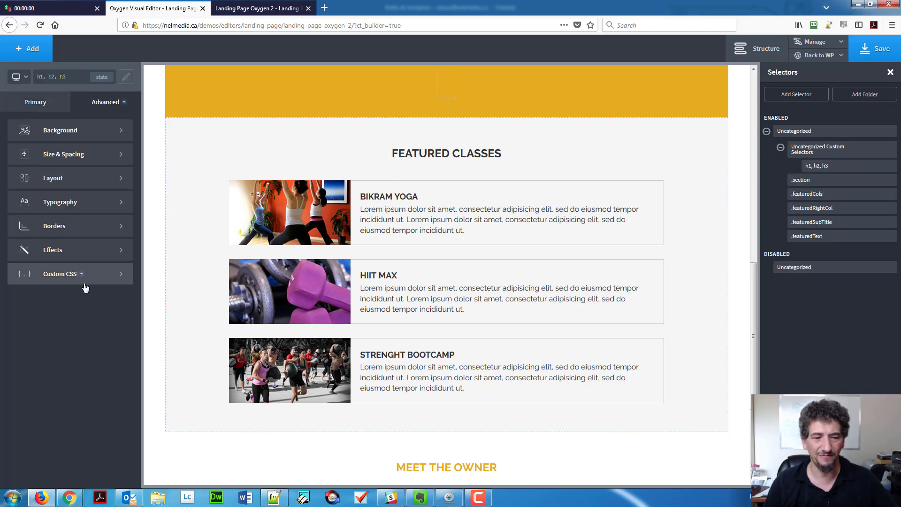
click(83, 281)
click(104, 477)
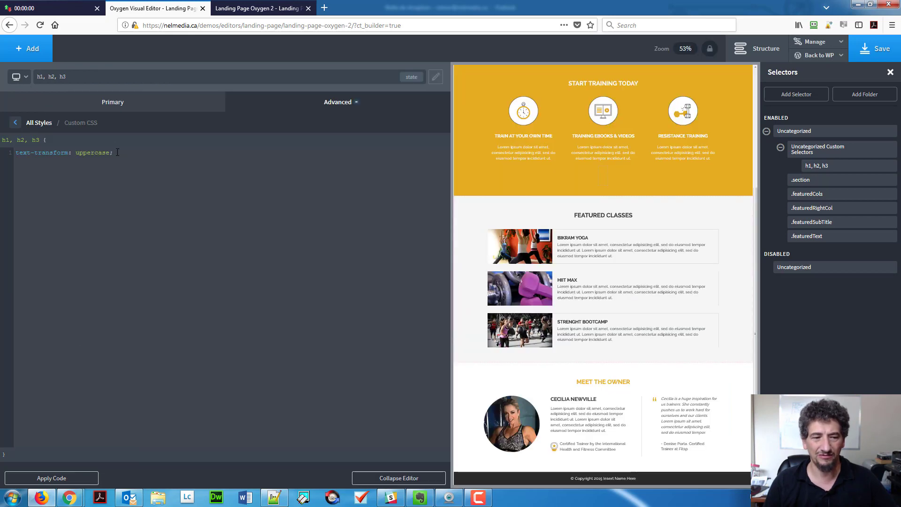
drag(115, 151, 13, 153)
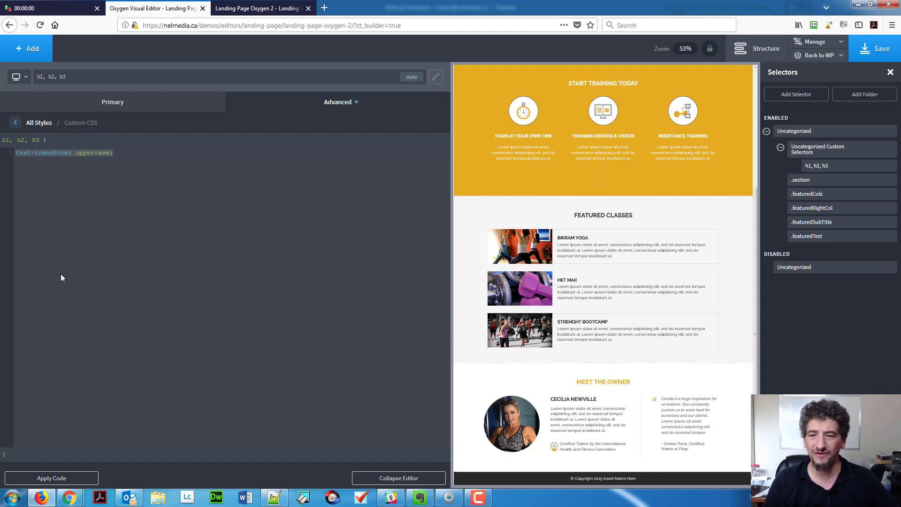
click(537, 182)
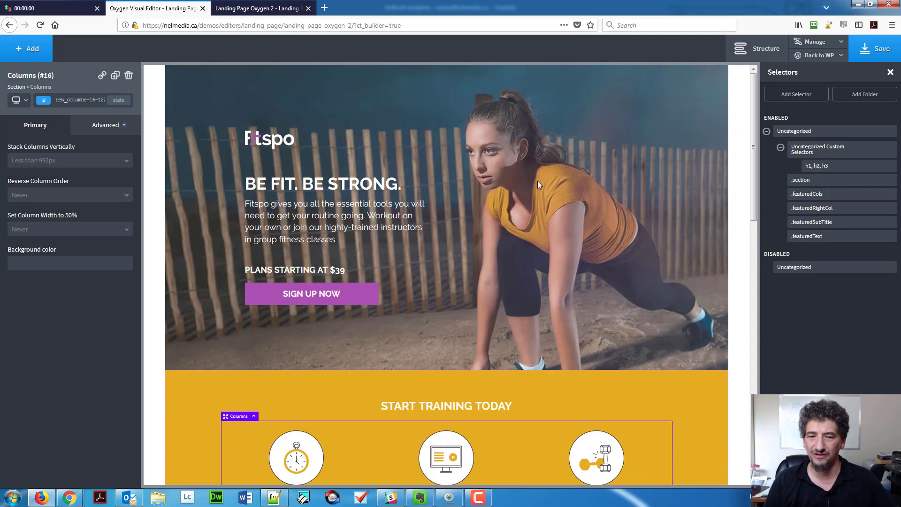
Show the page structure and view the size and spacing settings of the hero section, Section (#2).
click(470, 180)
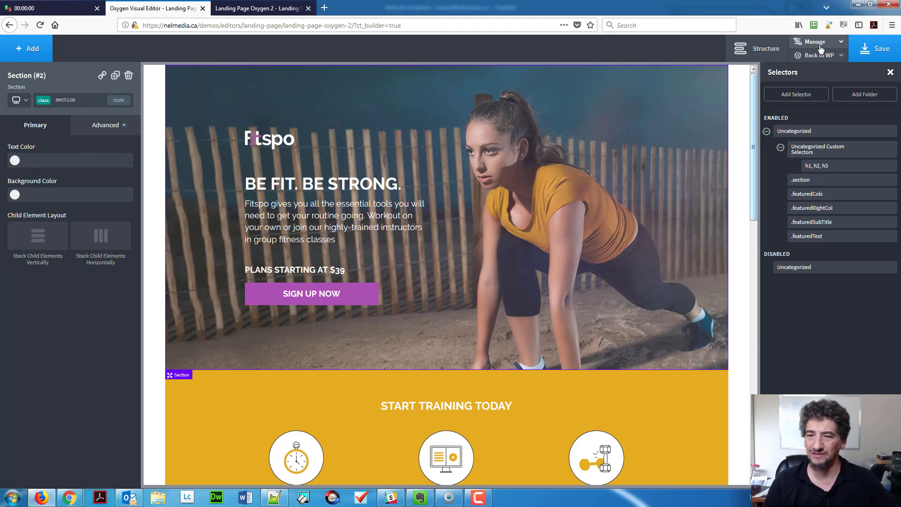
mouse_move(814, 41)
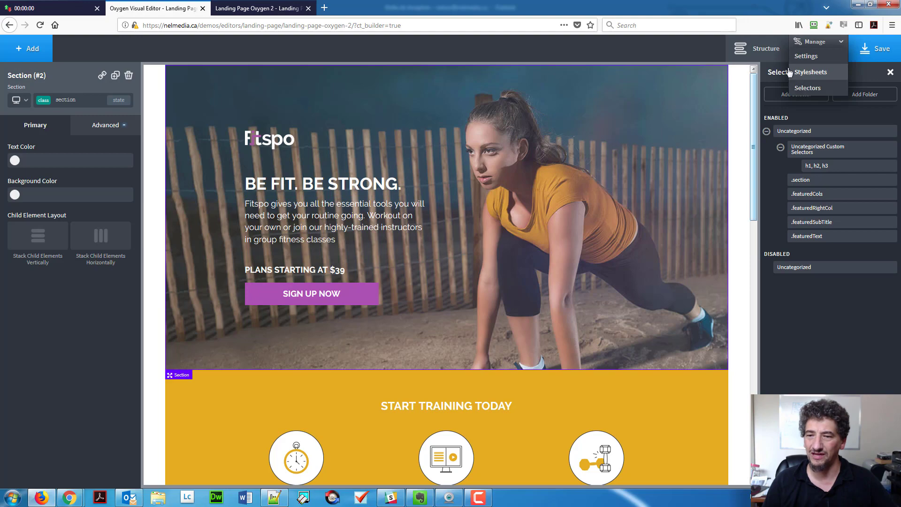
click(763, 49)
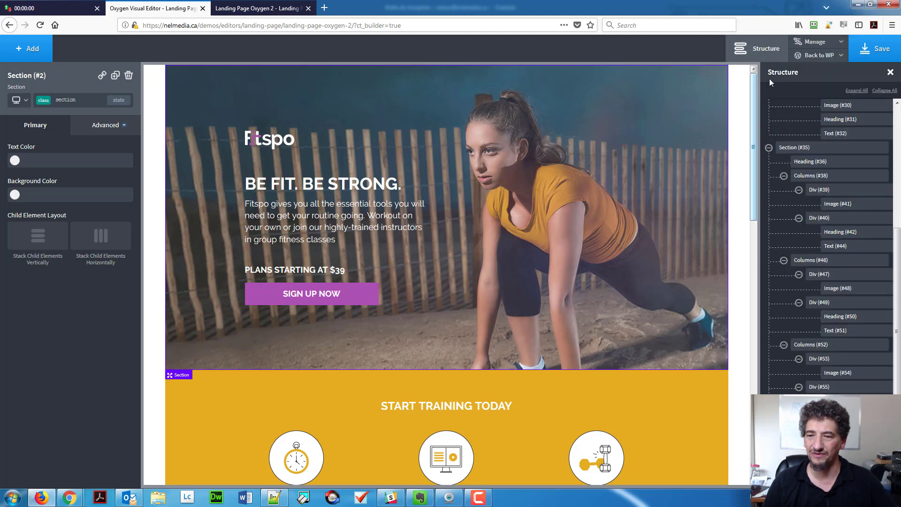
click(800, 146)
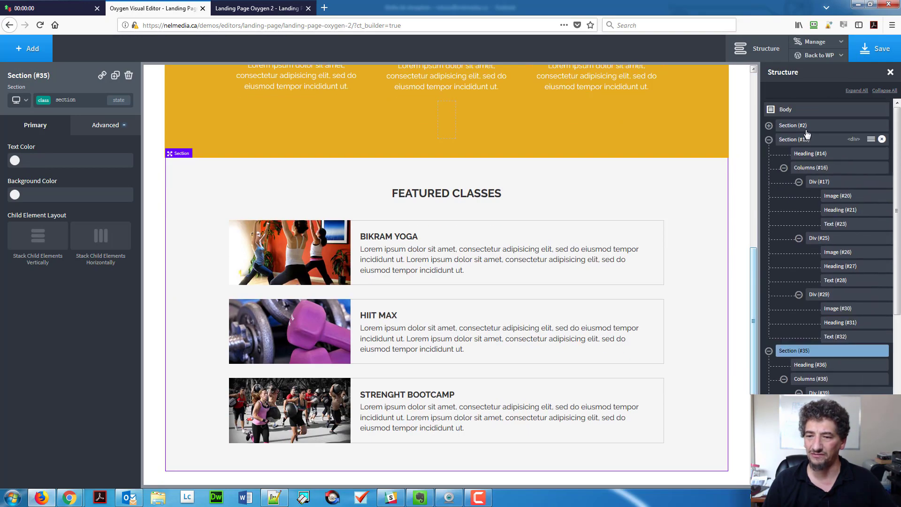
click(795, 125)
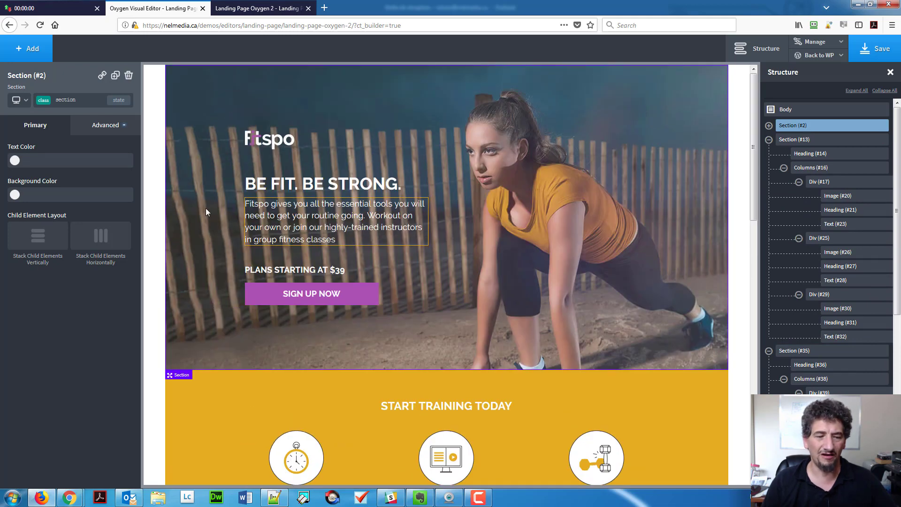
click(96, 128)
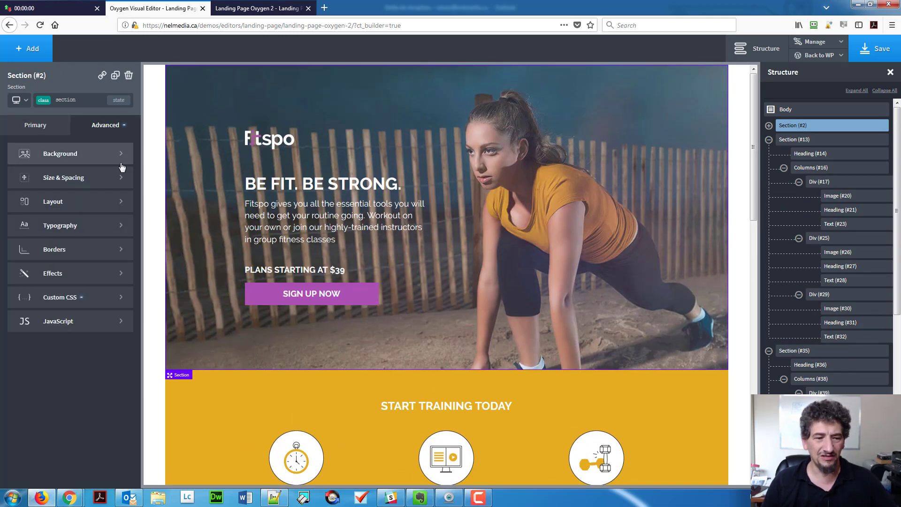
click(115, 177)
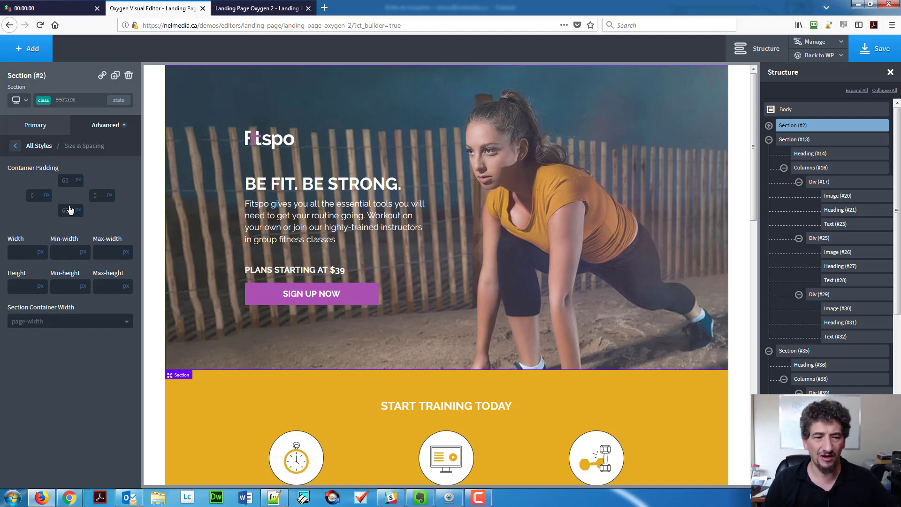
Remove the "section" class from the hero section and add the same class back.
click(44, 101)
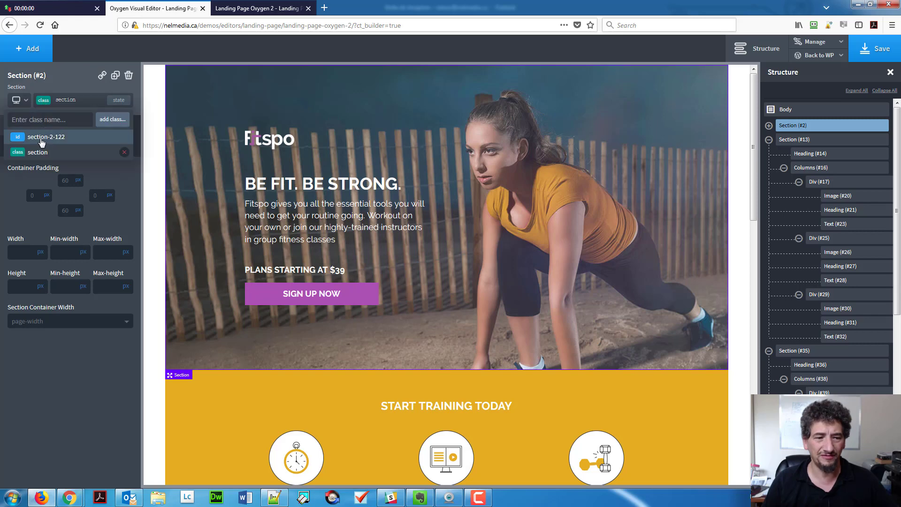
click(124, 152)
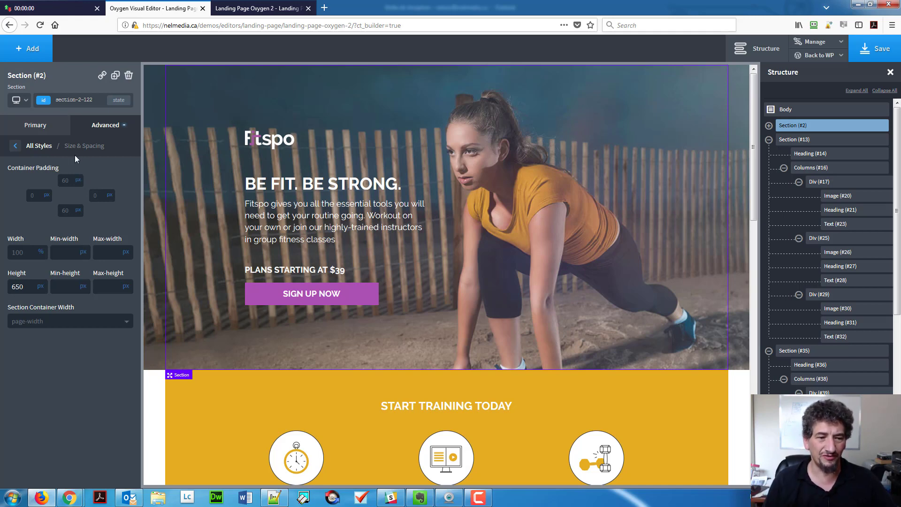
click(47, 101)
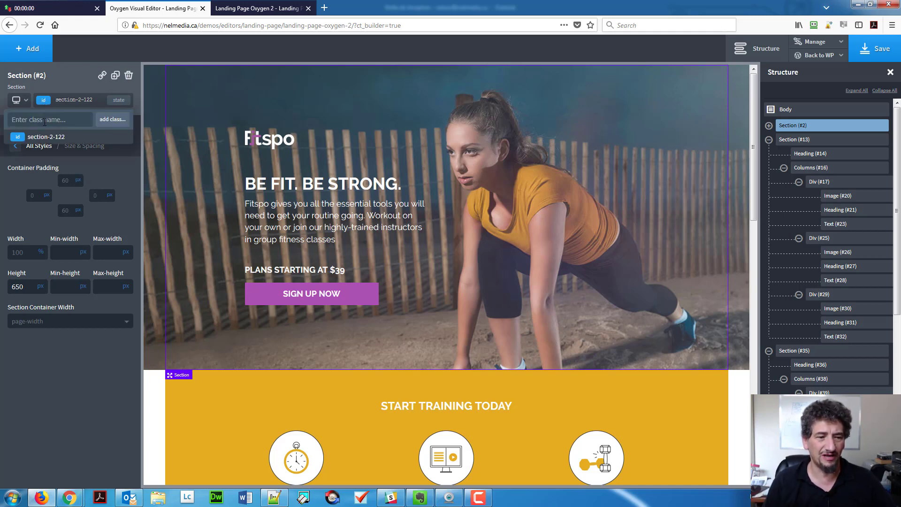
text(section)
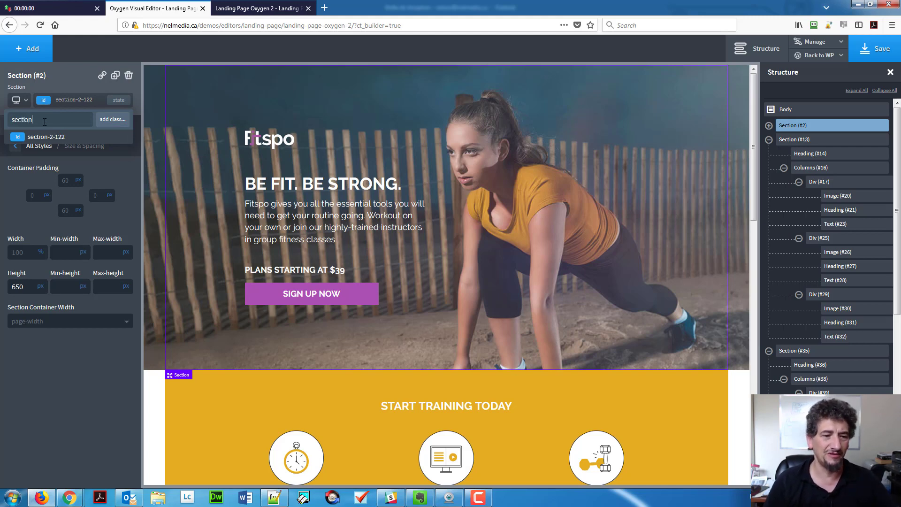
key(Return)
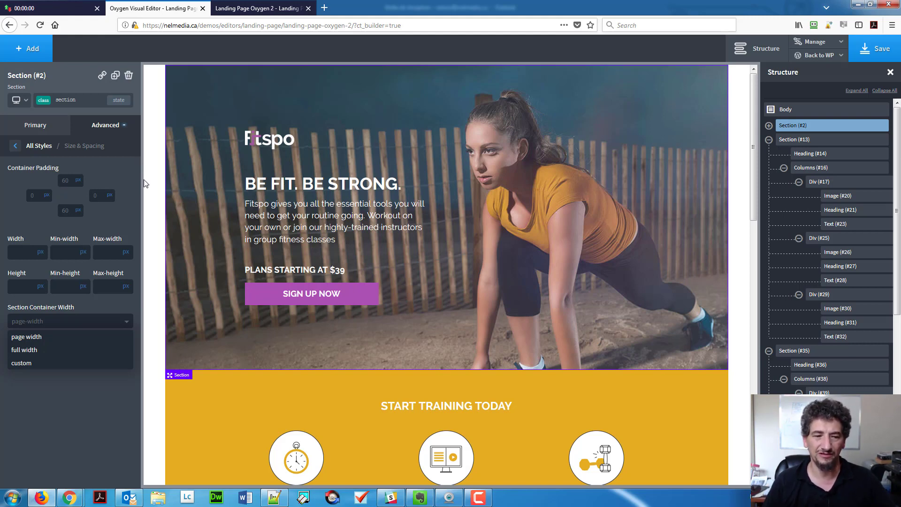
click(130, 221)
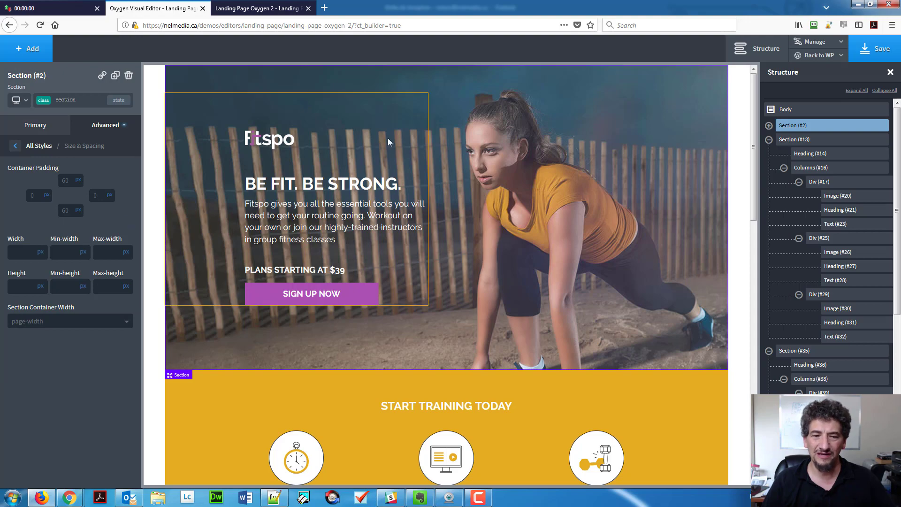
Inspect the classes assigned to the Bikram Yoga text div, its parent columns and the HIIT MAX heading.
scroll(368, 155, down, 10)
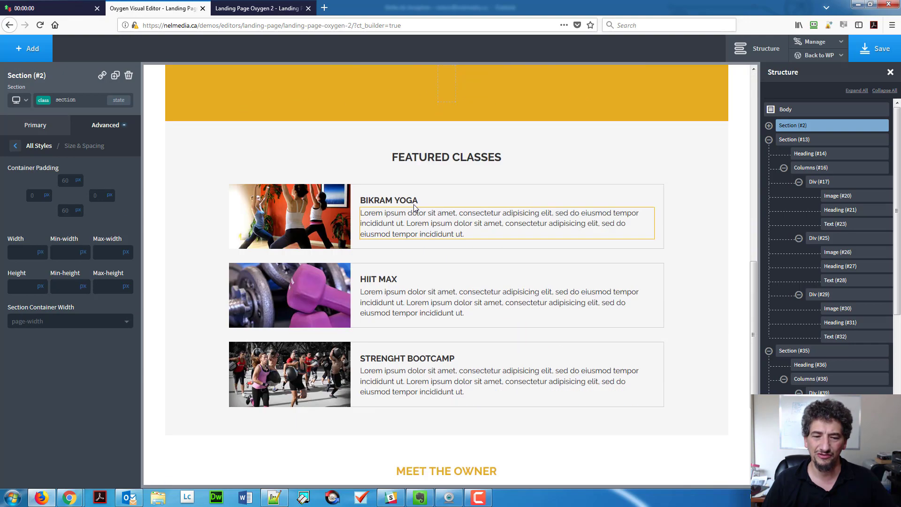
click(395, 154)
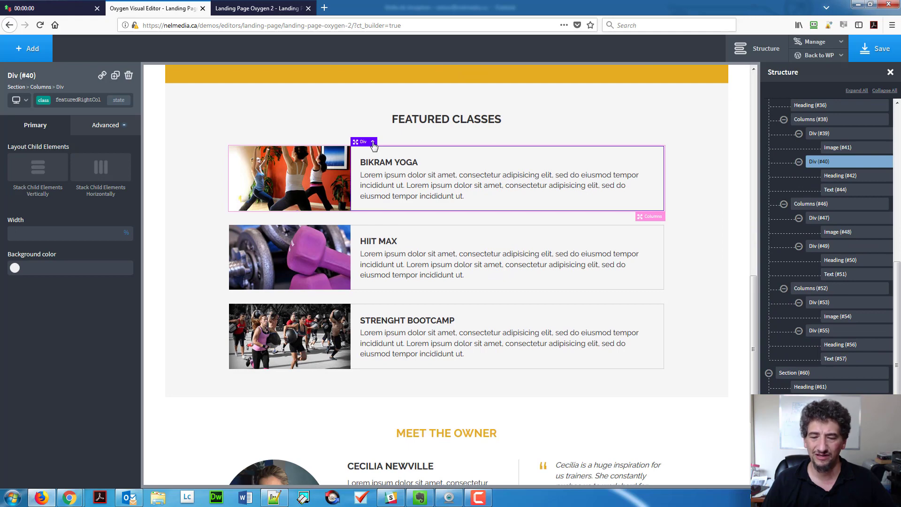
click(373, 143)
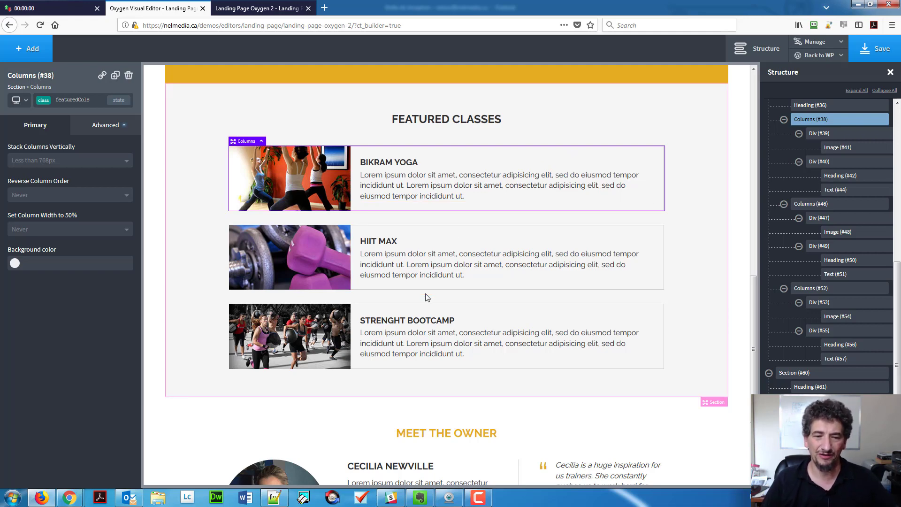
click(375, 243)
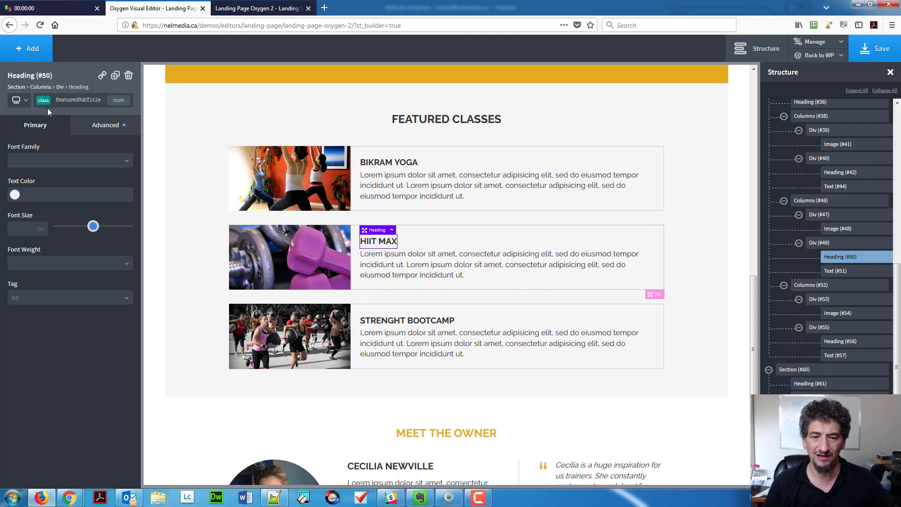
Inspect the classes assigned to the Bikram Yoga paragraph and its parent div.
click(362, 173)
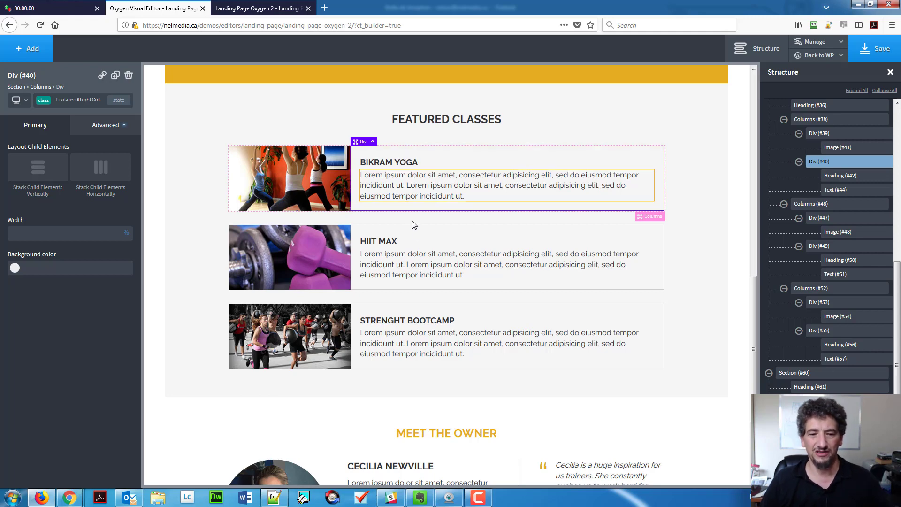
click(378, 178)
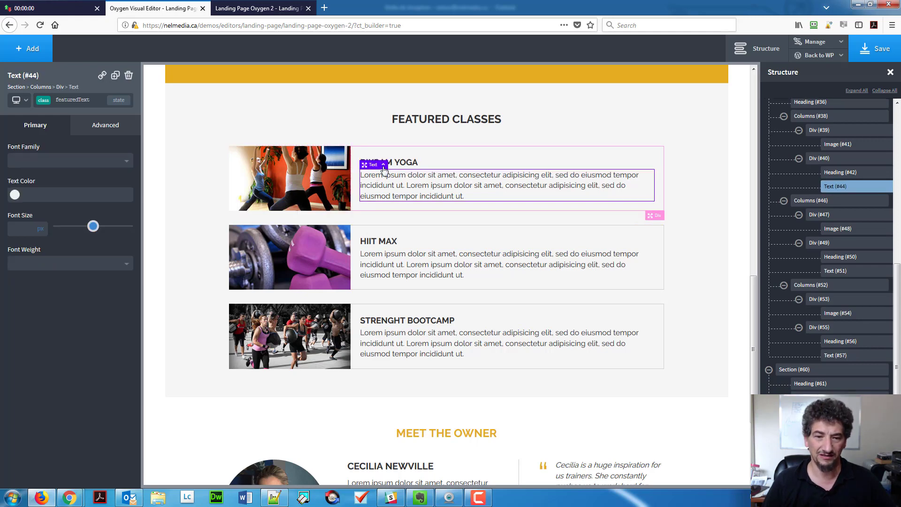
click(382, 165)
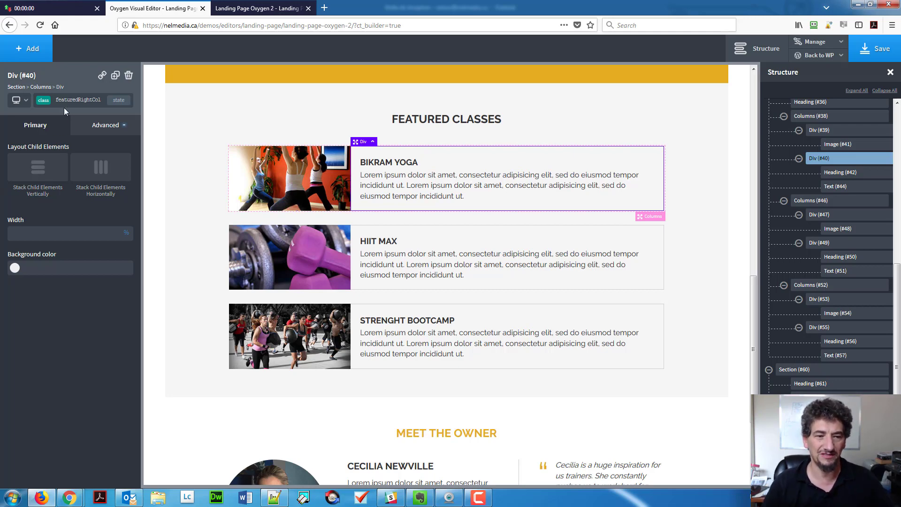
Try top paddings of 20 and 40 px on the featuredRightCol class of the Bikram Yoga div and restore it to 0.
click(99, 127)
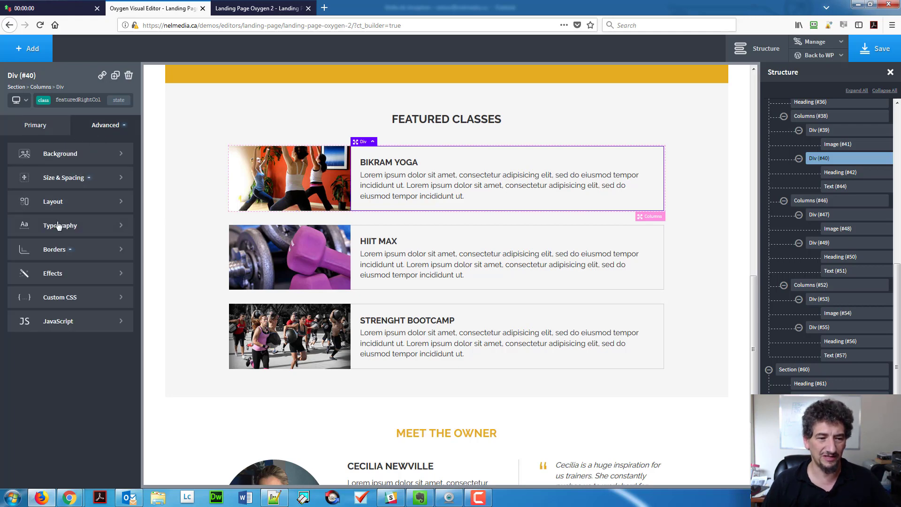
click(67, 180)
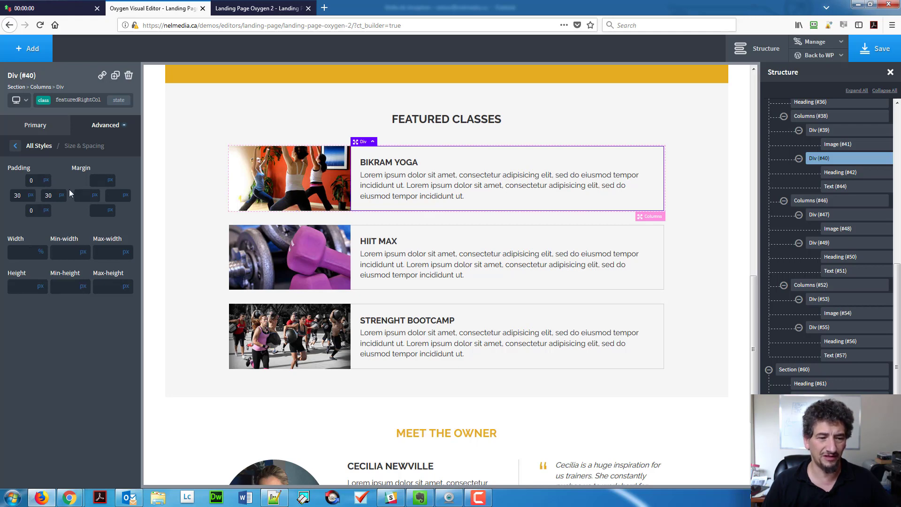
click(35, 180)
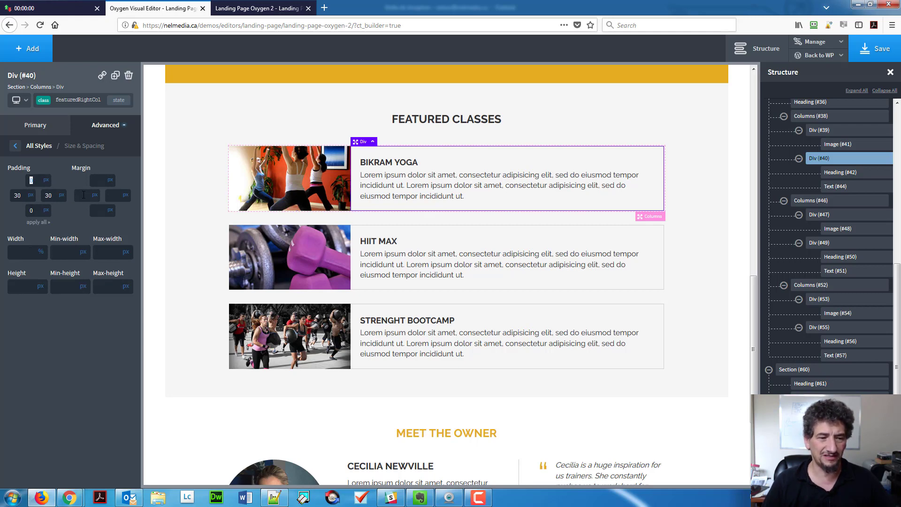
text(20)
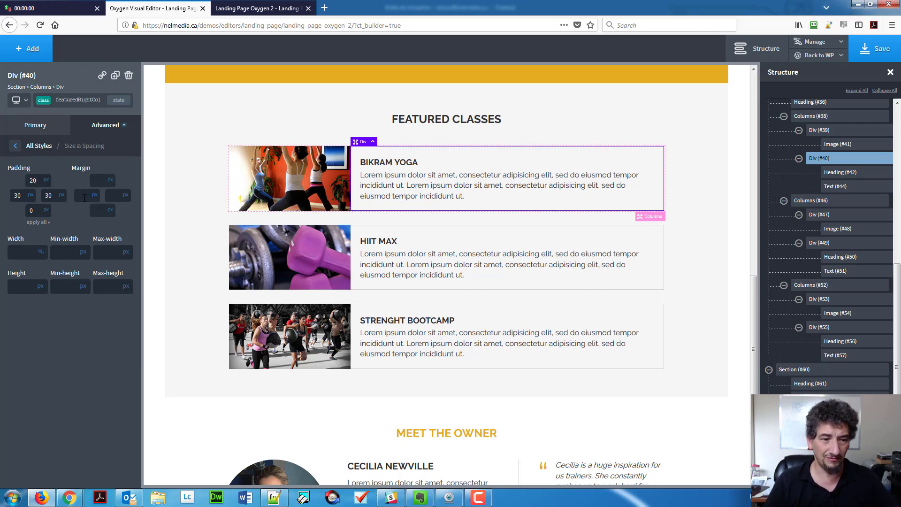
key(ctrl+a)
text(40)
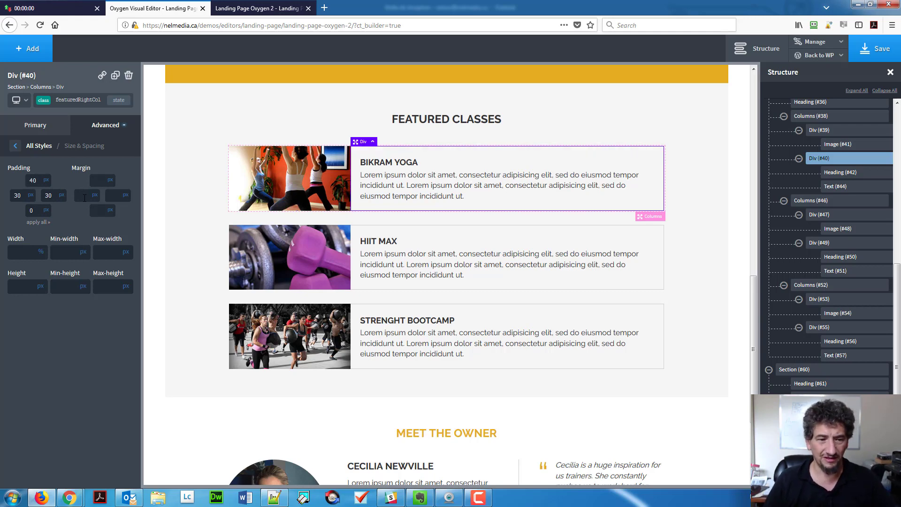
key(Tab)
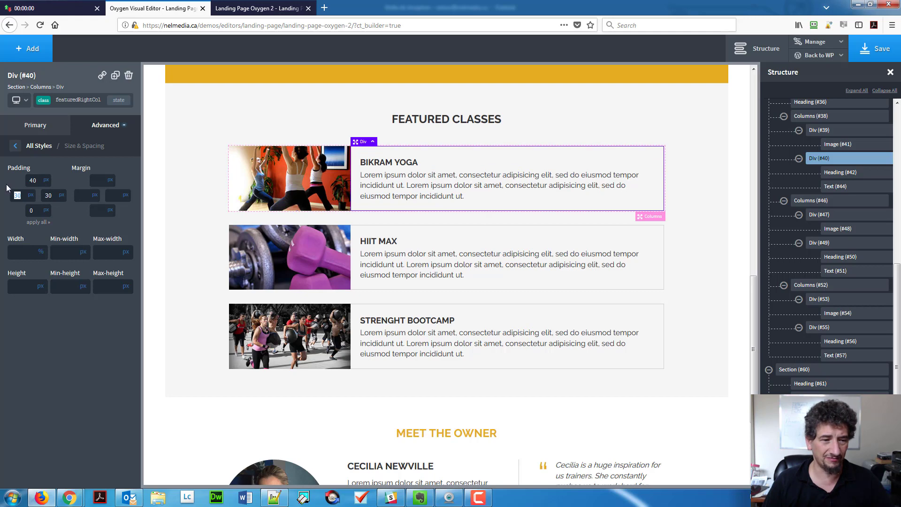
double_click(37, 181)
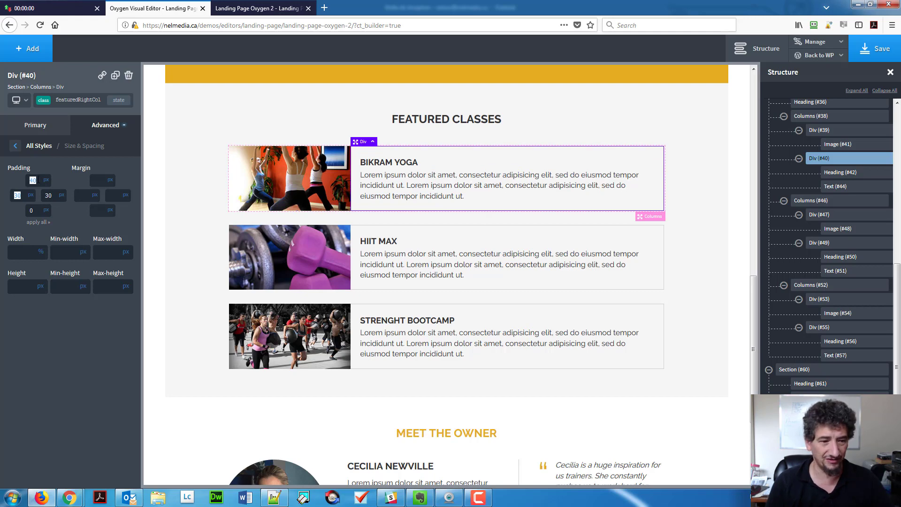
text(0)
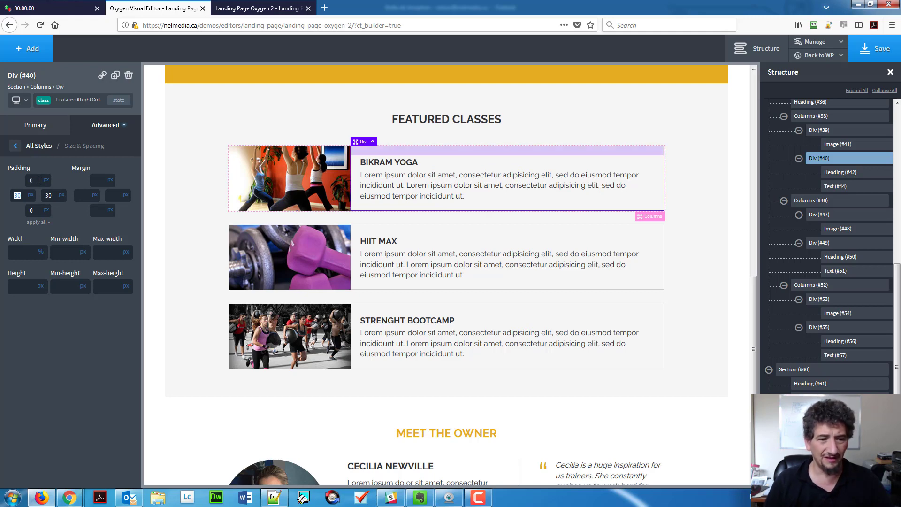
Set the background color of the featuredRightCol class to green #81d742 from the Bikram Yoga div.
click(402, 176)
click(395, 150)
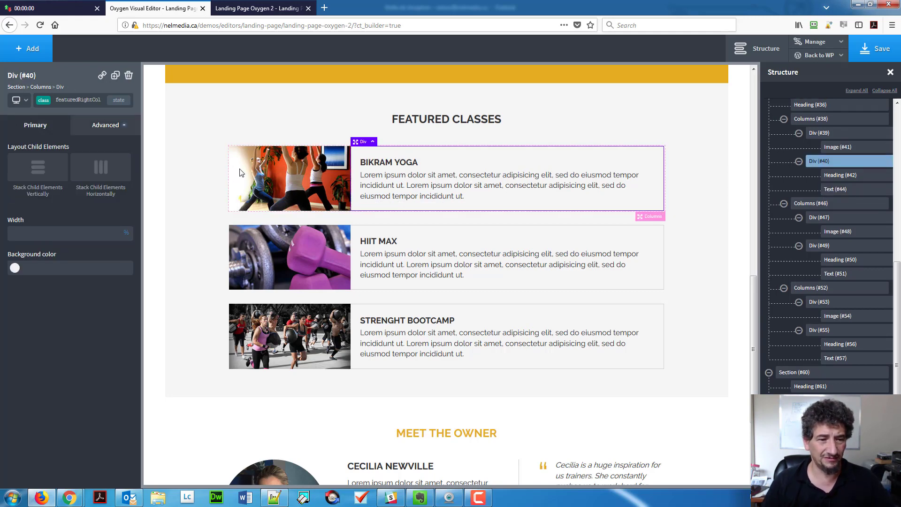
click(96, 128)
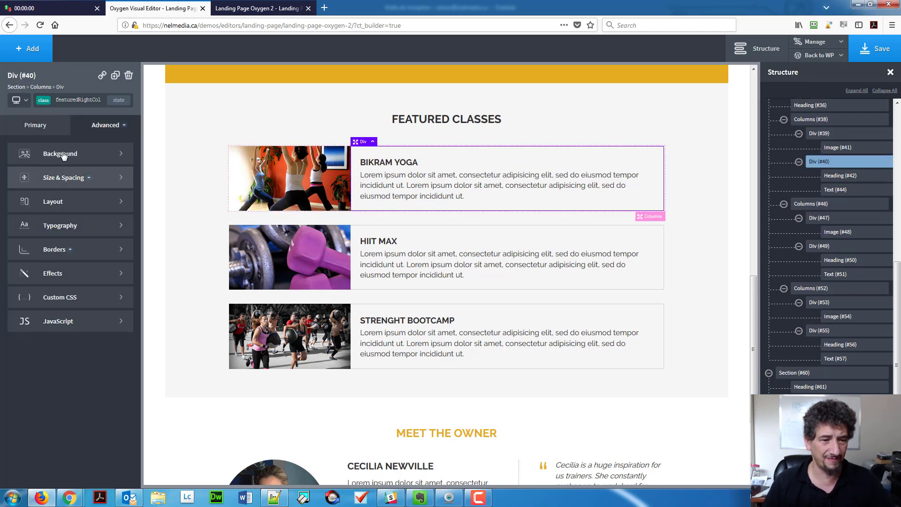
click(59, 154)
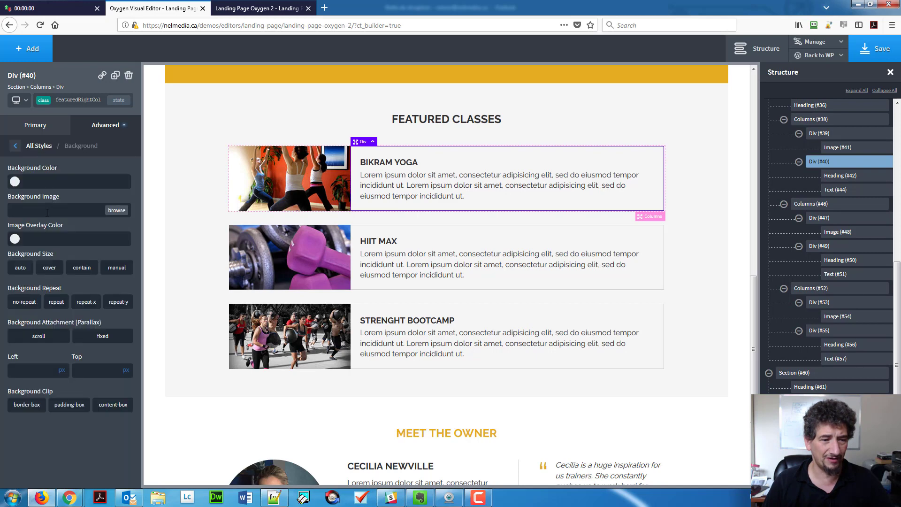
click(15, 181)
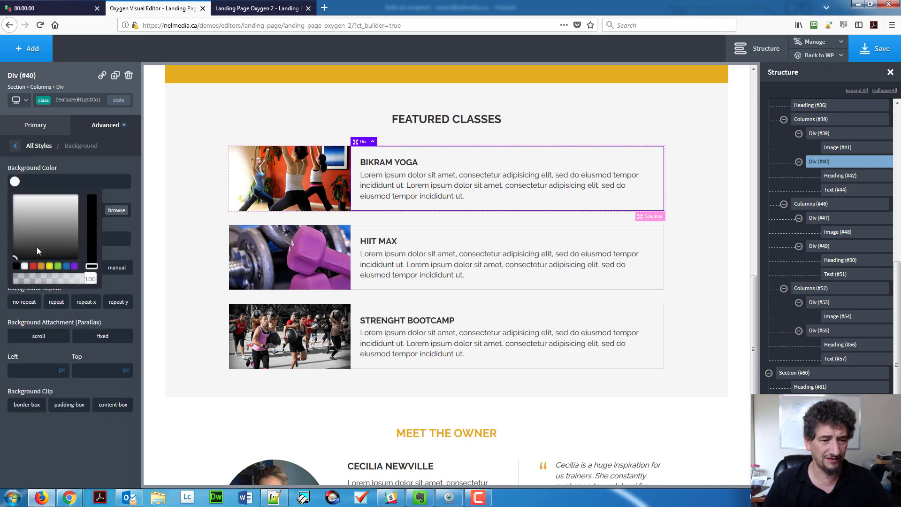
click(58, 266)
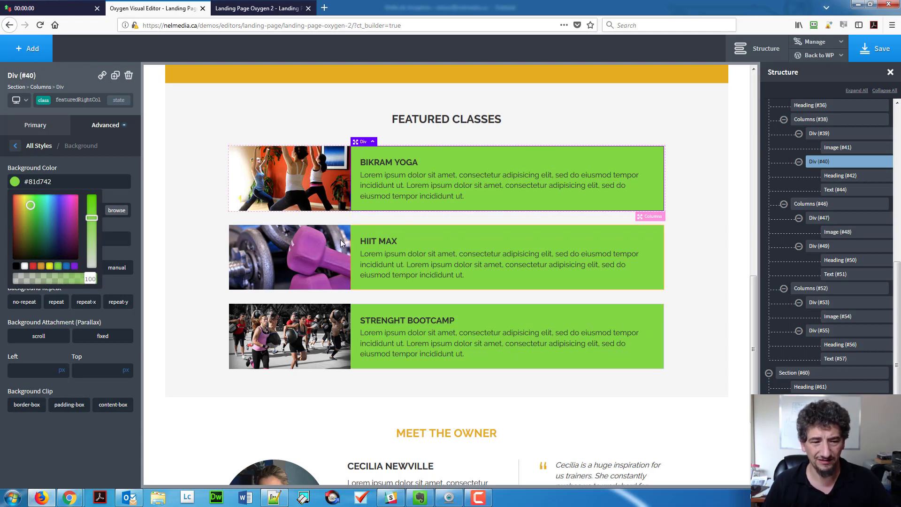
click(95, 182)
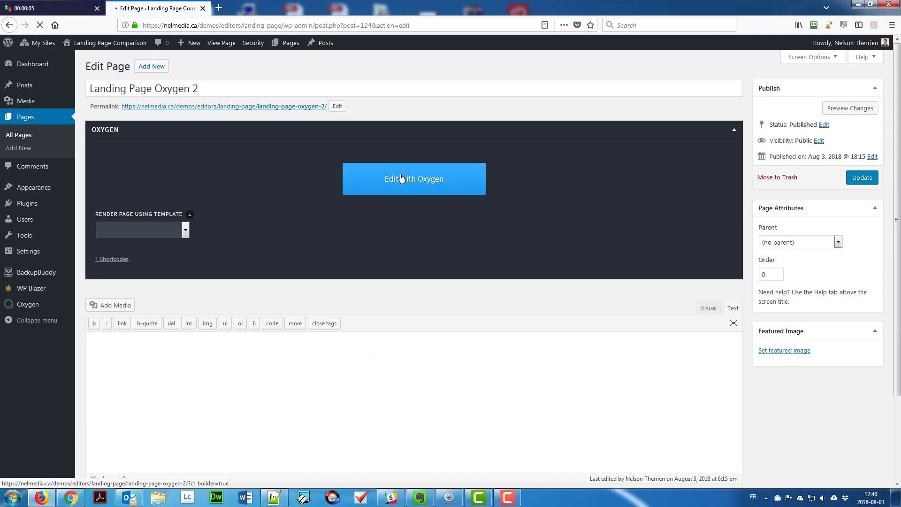
Open the Landing Page Oxygen 2 page in the Oxygen visual editor and set the page width to 1200 px.
click(401, 178)
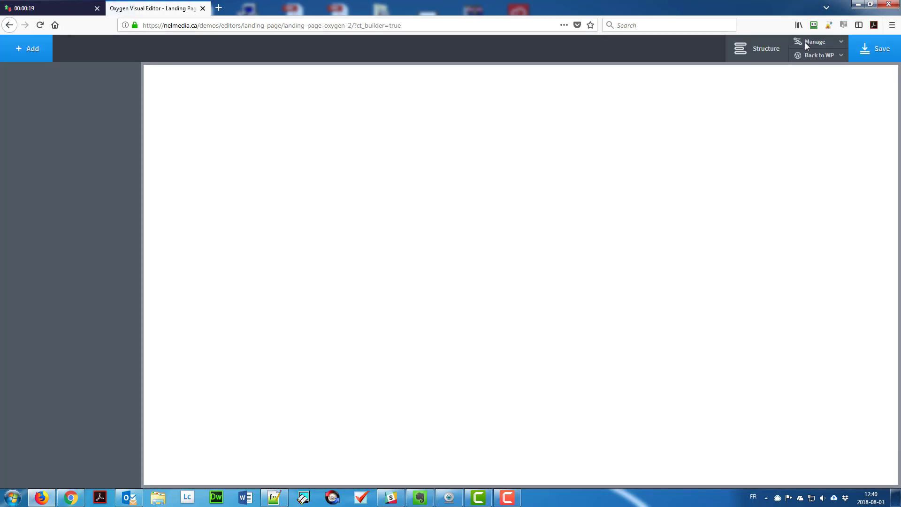
click(804, 42)
click(805, 89)
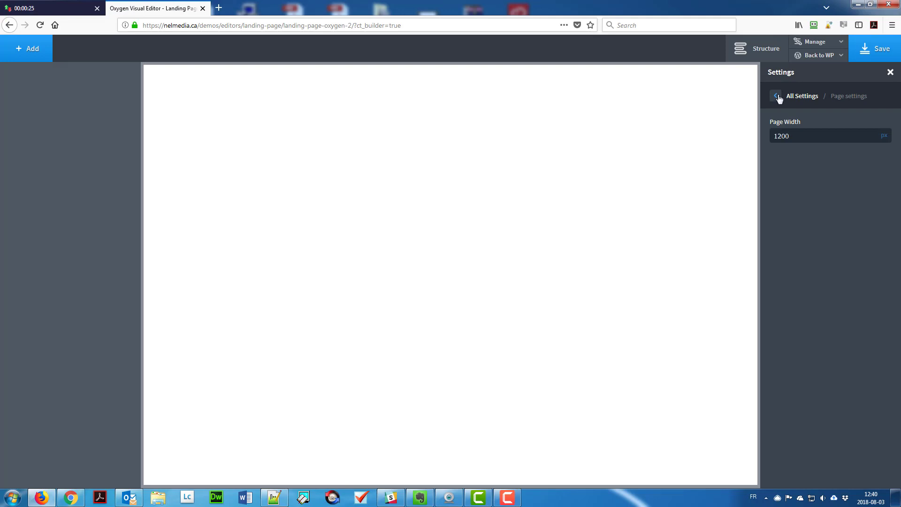
Set both the global display font and the global text font to Raleway.
click(778, 98)
click(816, 152)
click(820, 132)
click(806, 139)
text(ra)
click(796, 186)
click(800, 167)
text(ra)
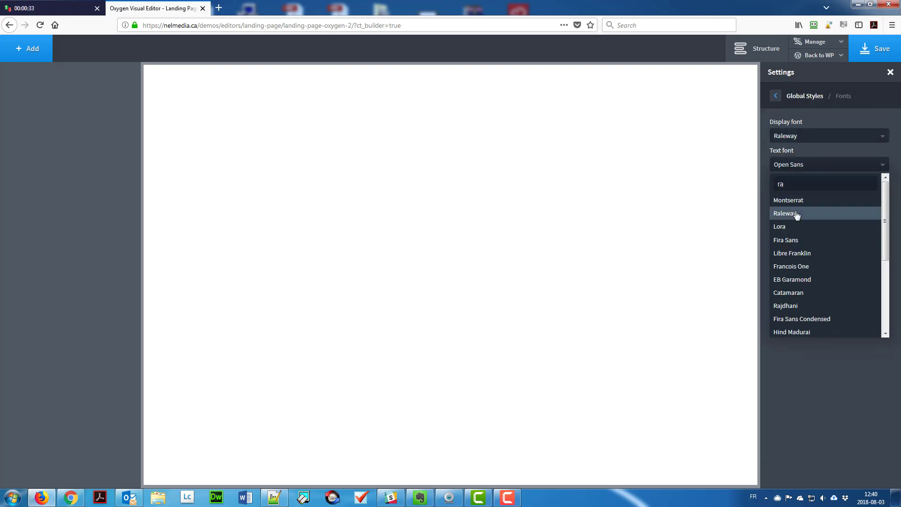
click(796, 214)
Set the global H1 style to 36 px, weight 700, #fff, and the H2 style to 24 px, weight 700, #323233.
click(788, 96)
click(817, 154)
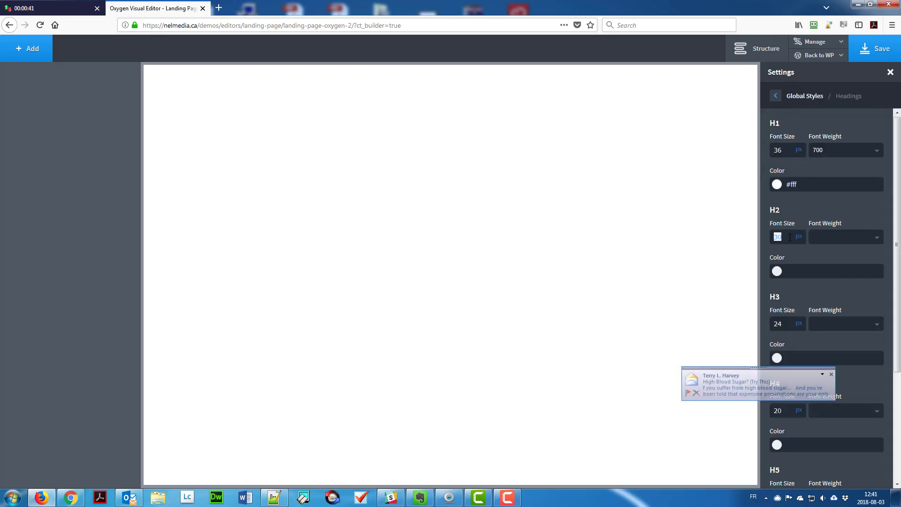
text(24)
click(825, 242)
click(814, 443)
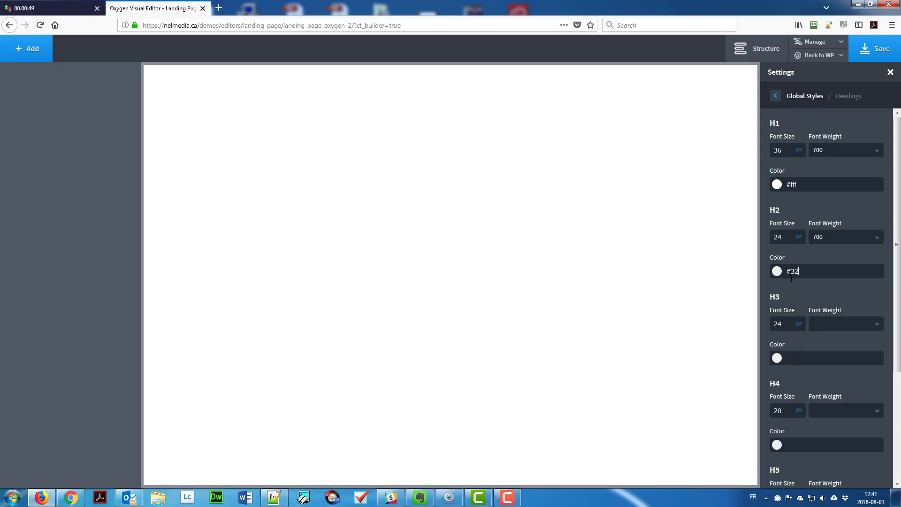
Set the global H3 heading style to 18 px, weight 700 and color #323233.
click(794, 324)
text(18)
click(840, 324)
click(873, 430)
click(809, 361)
text(3)
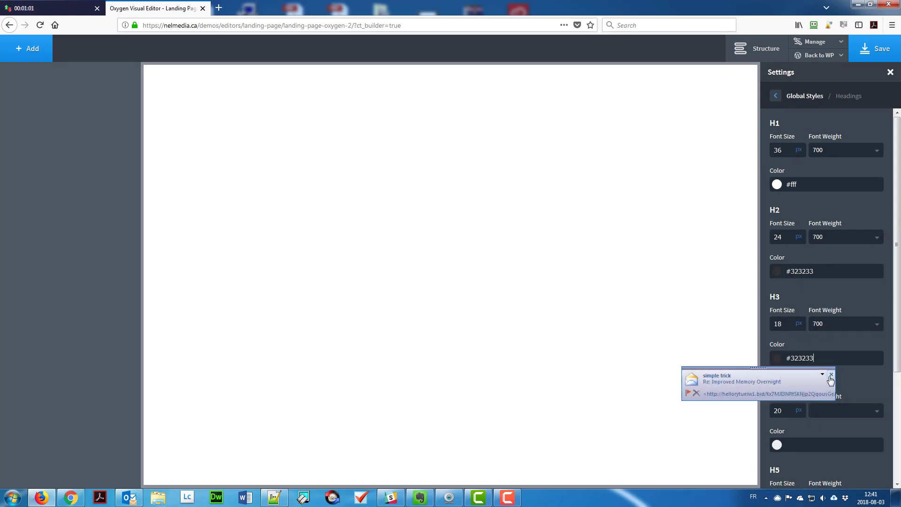
Set the global body text color to #323233.
click(790, 97)
click(798, 179)
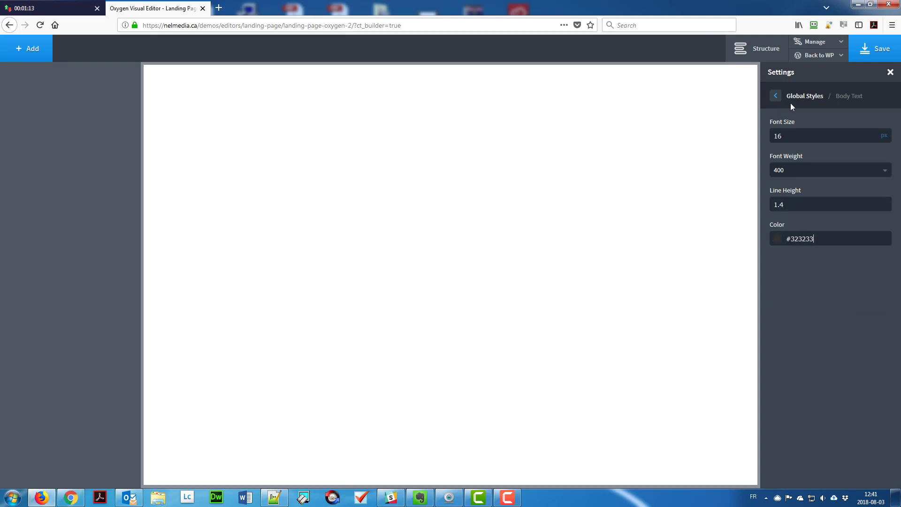
click(792, 98)
Set the font weight of the global button link style to 700.
click(799, 200)
click(819, 201)
click(798, 136)
click(788, 243)
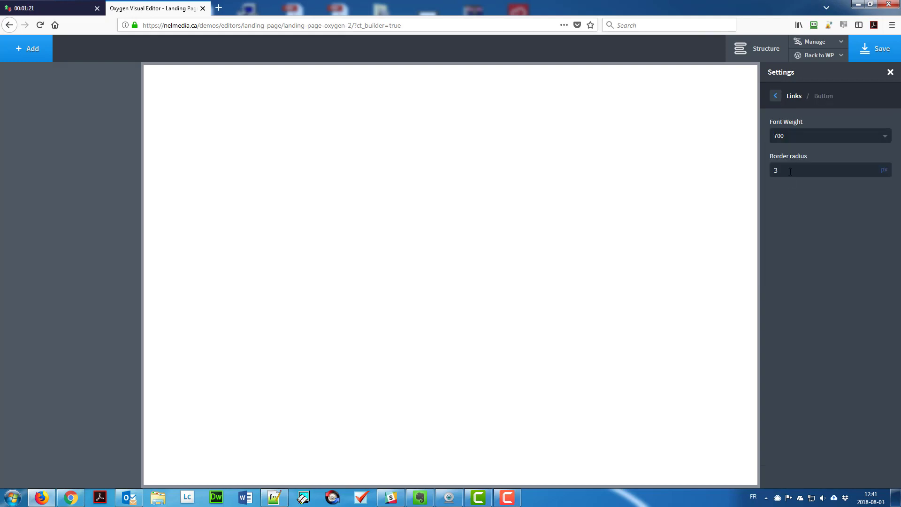
Set the global section container padding to 60 px above and below and 0 on both sides.
click(776, 95)
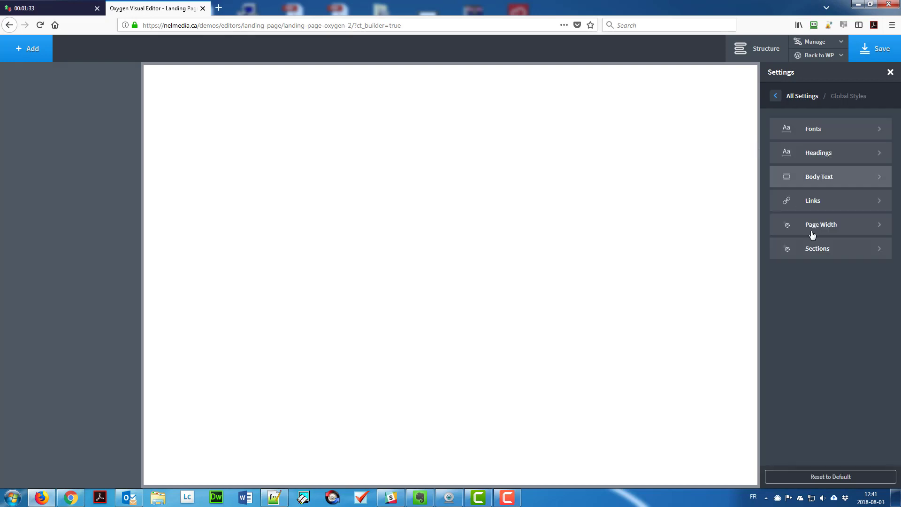
click(810, 244)
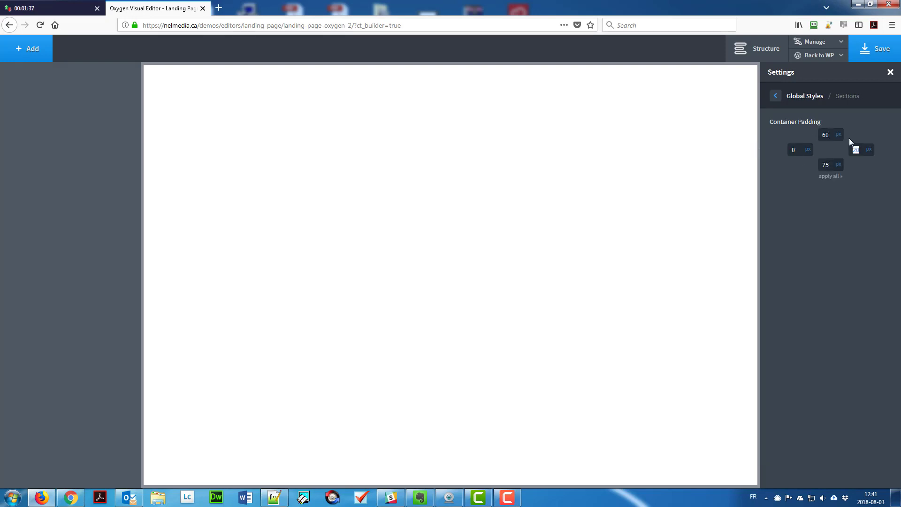
Create a custom selector for h1, h2, h3.
click(814, 41)
click(805, 86)
click(807, 94)
text(h1, h2,)
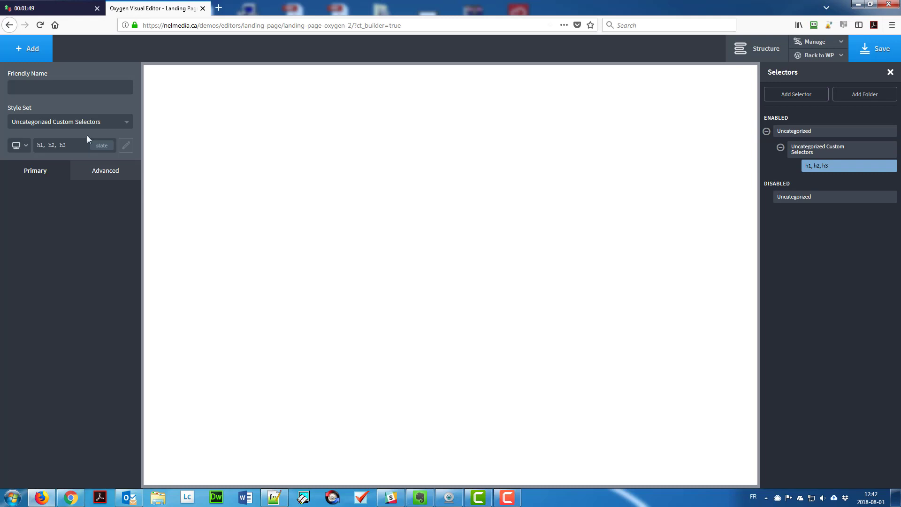
Add the custom CSS rule text-transform: uppercase; to the h1, h2, h3 selector and apply the code.
click(104, 170)
click(74, 342)
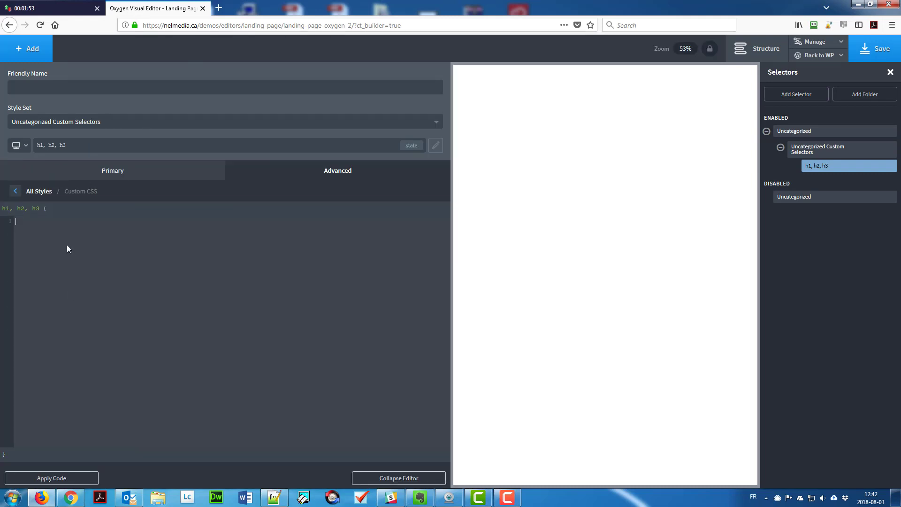
text(text-transform: uppercase;)
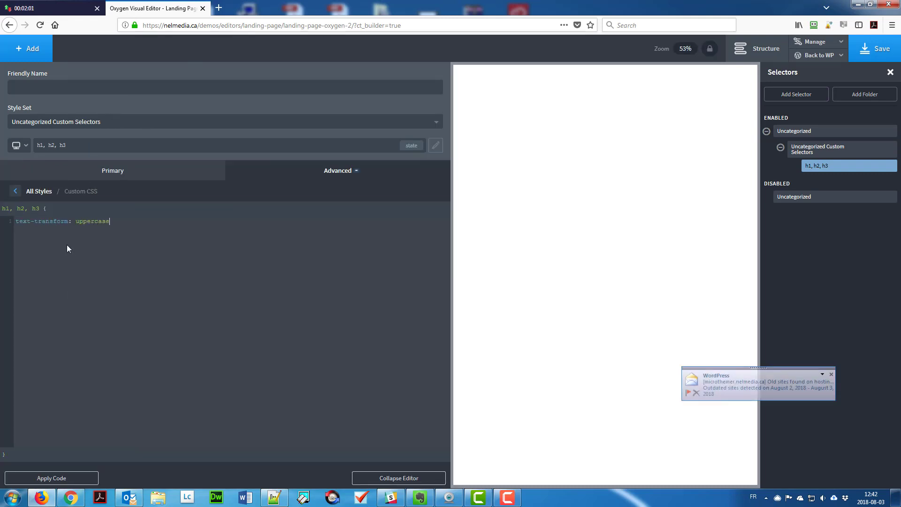
click(52, 478)
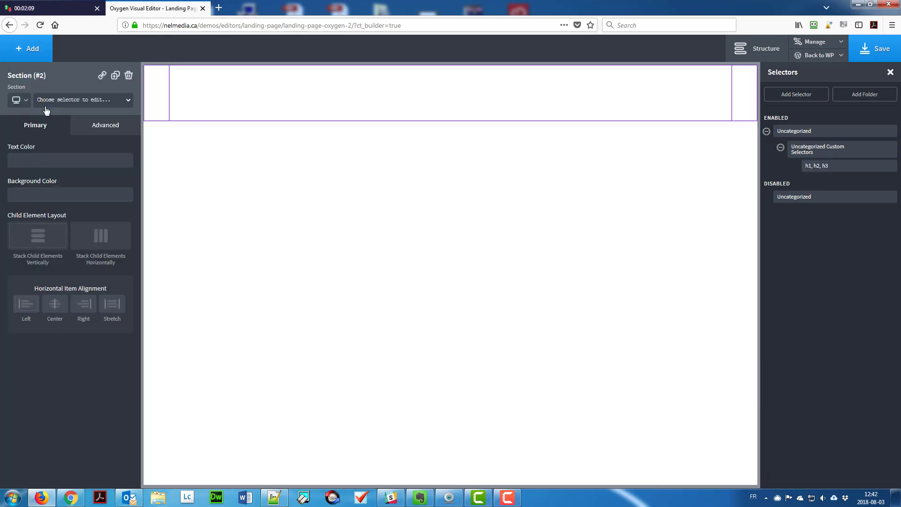
Give the new Section (#2) the photo of the stretching woman by the fence as background image and #fff as text color.
click(105, 125)
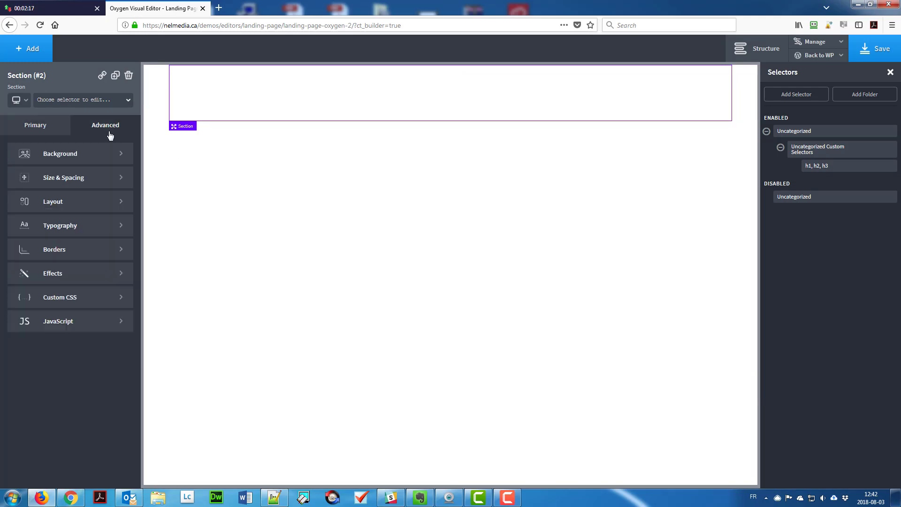
click(60, 153)
click(82, 209)
click(281, 161)
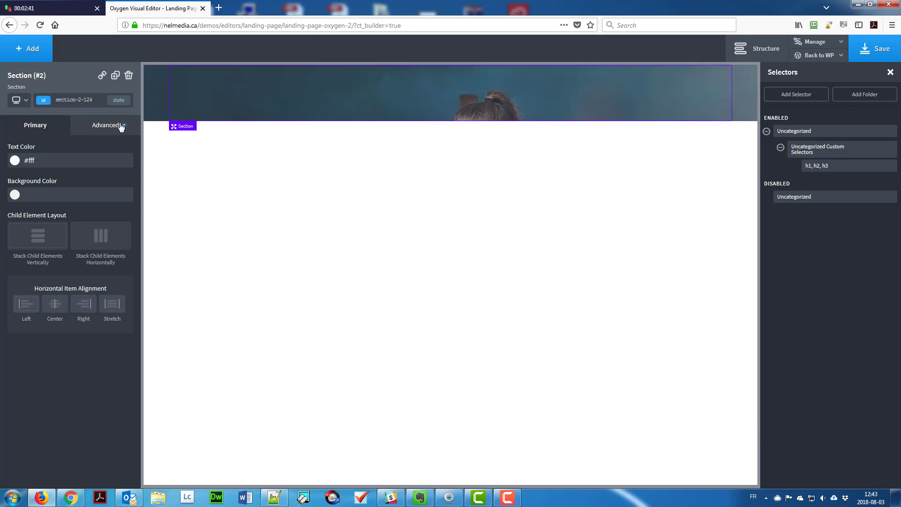
Set the hero section's height to 650 px and give it a new class named section.
click(120, 125)
click(72, 185)
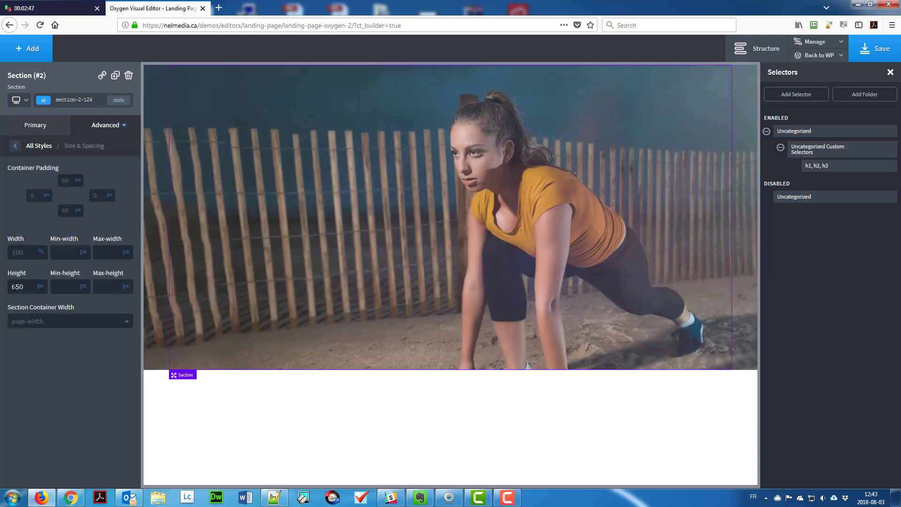
click(70, 100)
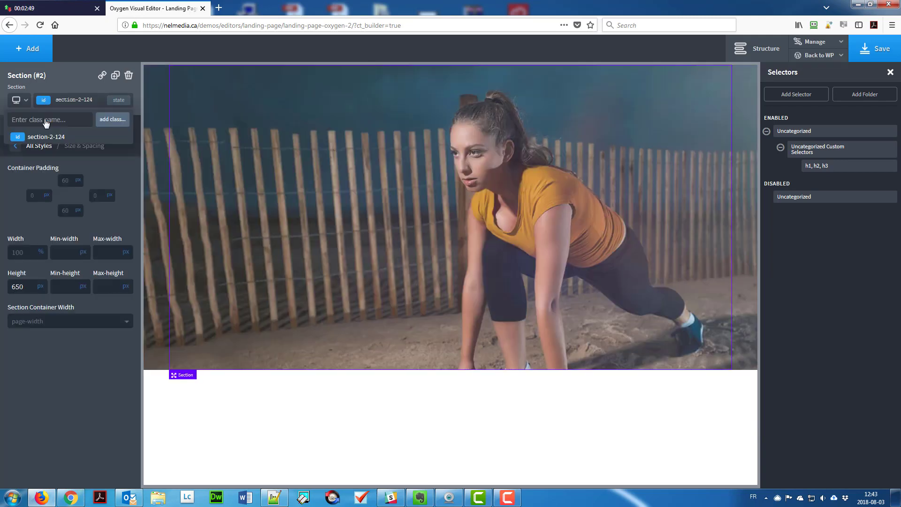
text(section)
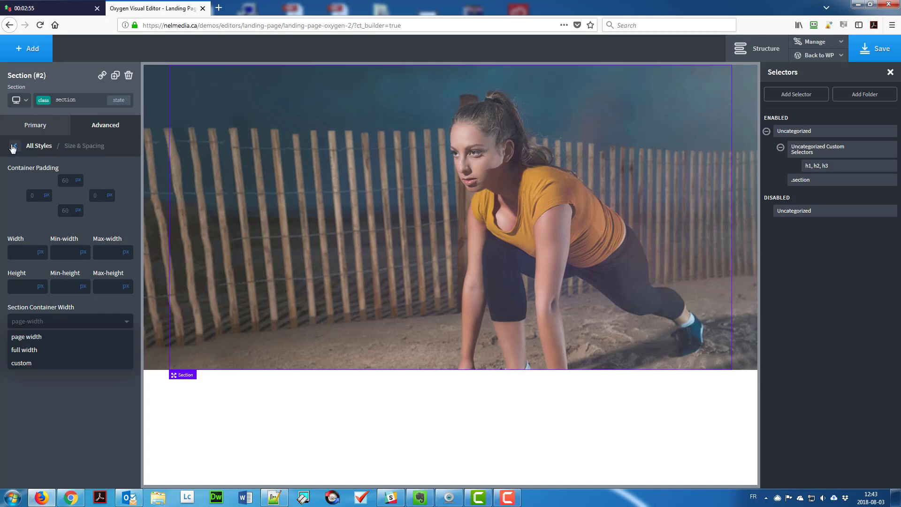
Add custom CSS to the section class with the rules max-width: 1200px; and margin: 0 auto;.
click(12, 149)
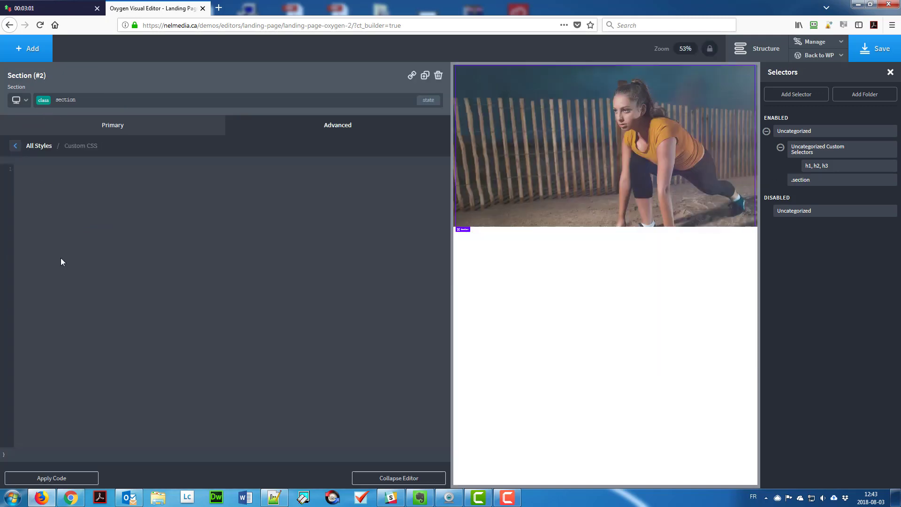
text(max-width: 1200px;)
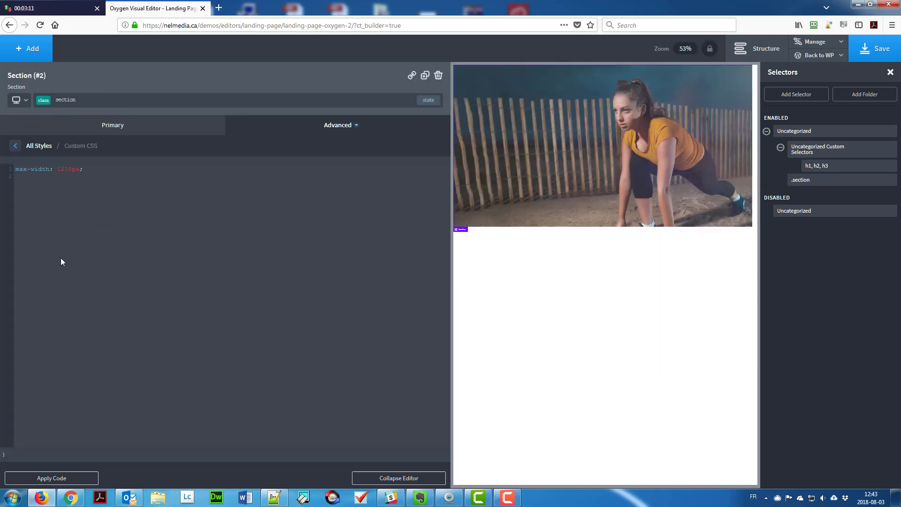
key(Return)
text(margin: 0 auto;)
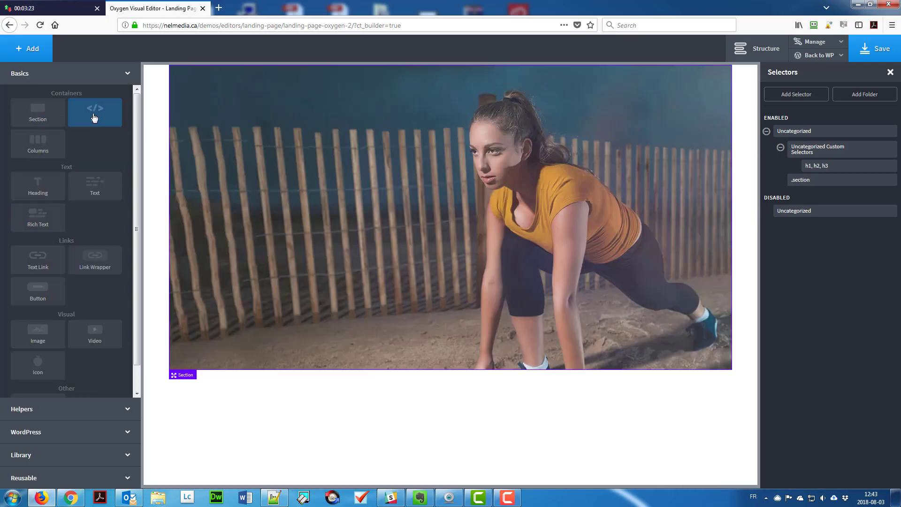
Add a Div inside the hero section with a width of 560 px and left padding.
click(90, 112)
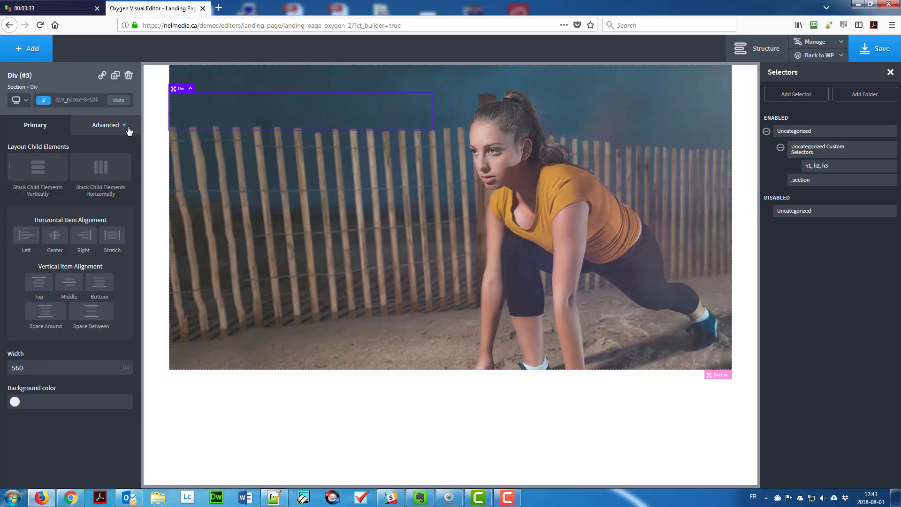
click(105, 125)
click(87, 182)
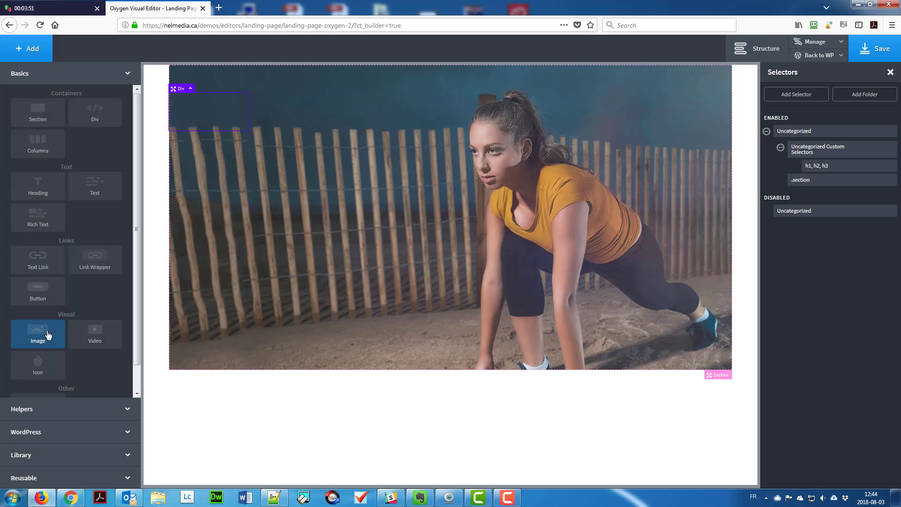
Insert the Fitspo logo image in the hero div and set its bottom margin to 48 px.
click(37, 340)
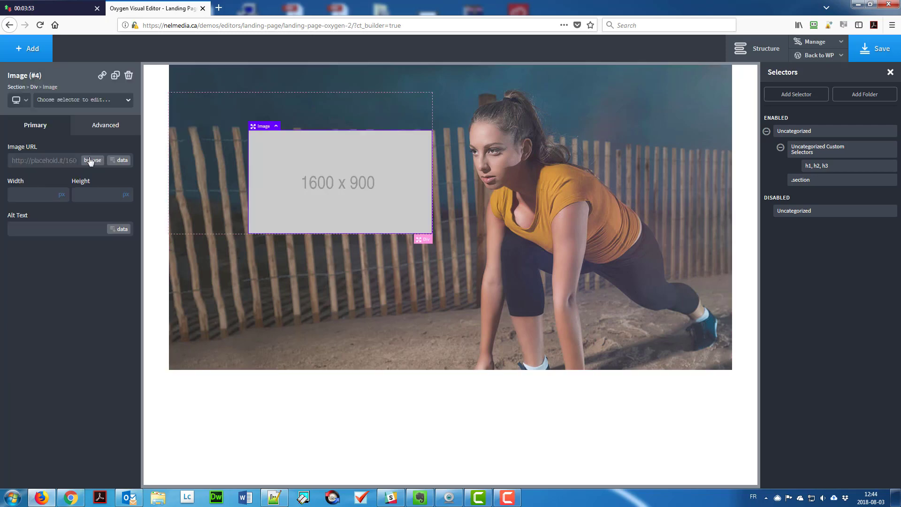
click(843, 460)
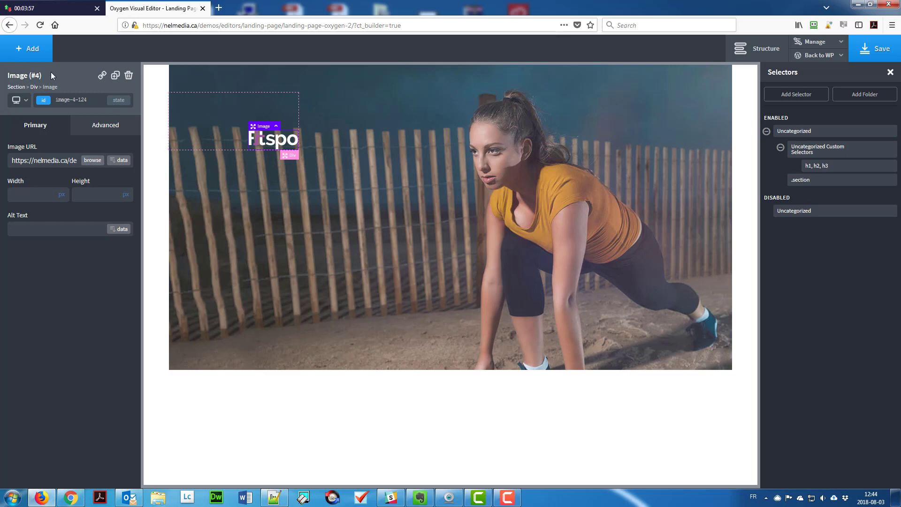
click(106, 125)
click(97, 210)
text(48)
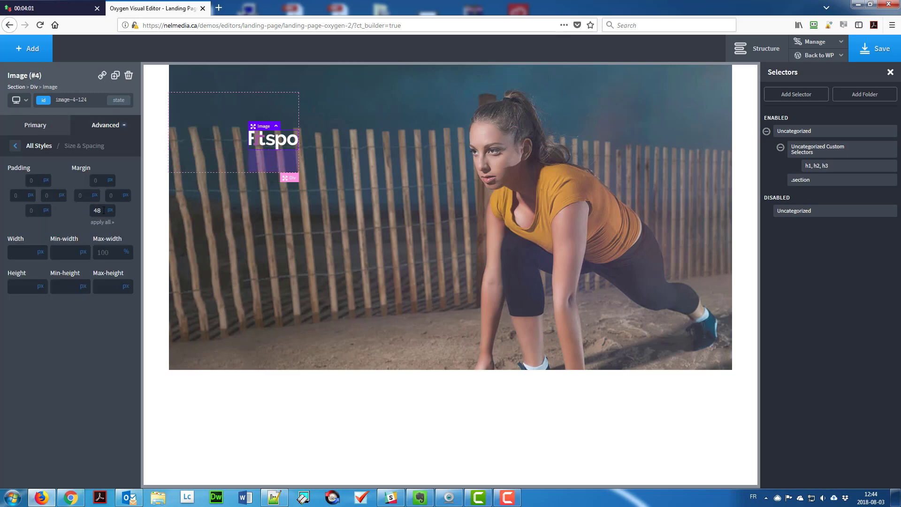
Widen the hero div that surrounds the Fitspo logo.
click(204, 111)
click(105, 125)
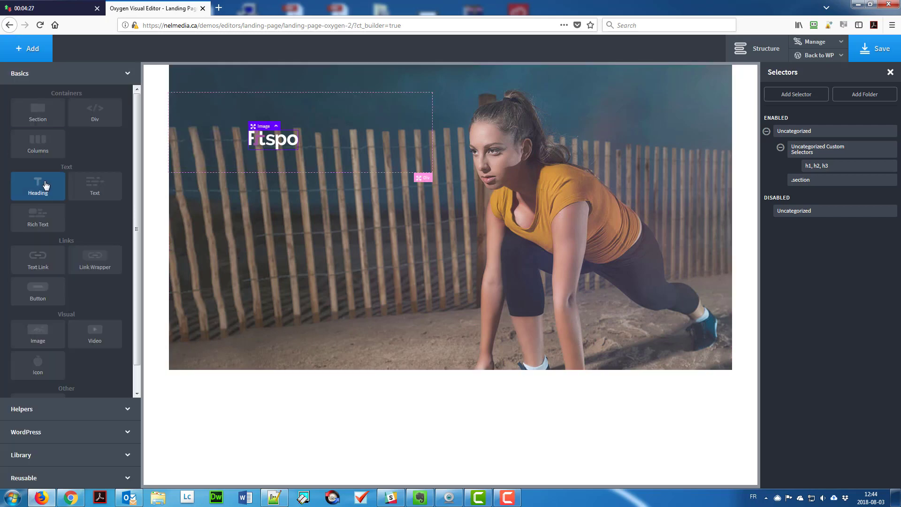
Add the heading "BE FIT. BE STRONG." below the logo and set its bottom margin to 5 px.
click(36, 183)
double_click(287, 197)
key(ctrl+a)
text(BE FIT. BE STRONG.)
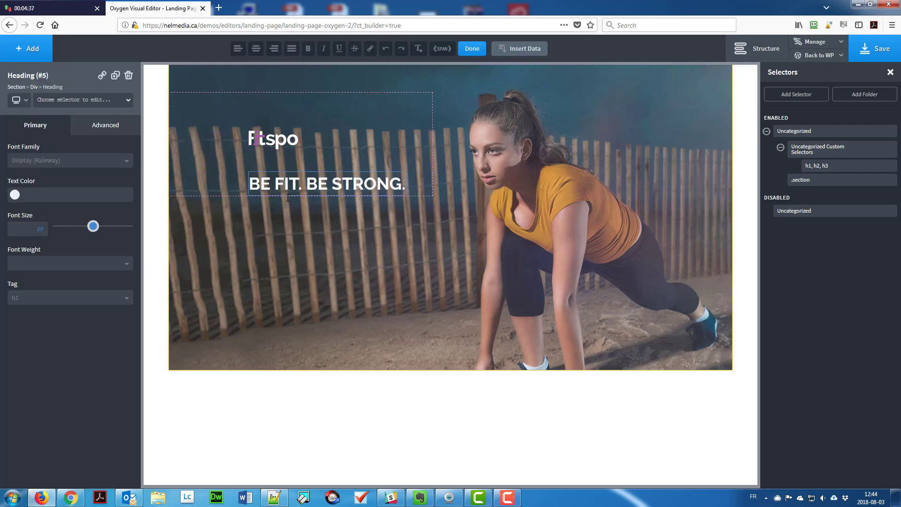
click(105, 125)
click(106, 177)
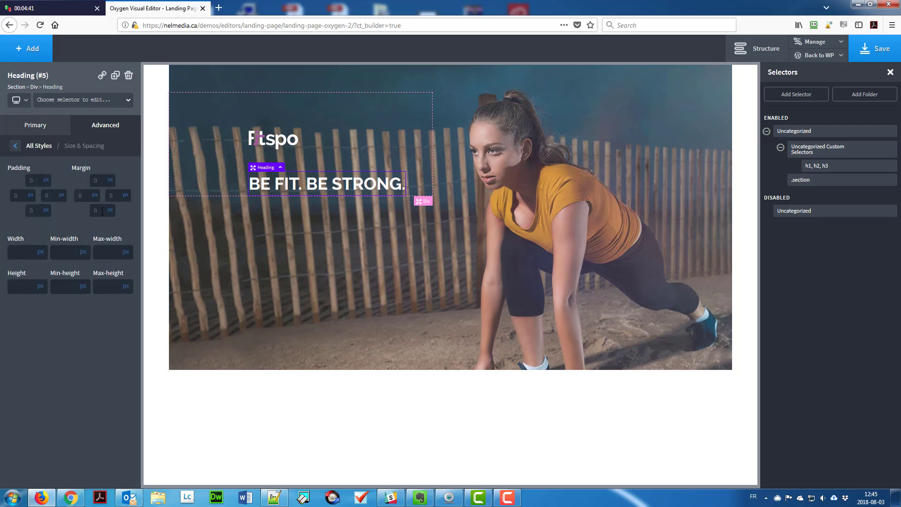
text(5)
Add the text block "Fitspo gives you all the essential tools … in group fitness classes." at 18 px with a 40 px bottom margin.
click(27, 48)
click(98, 185)
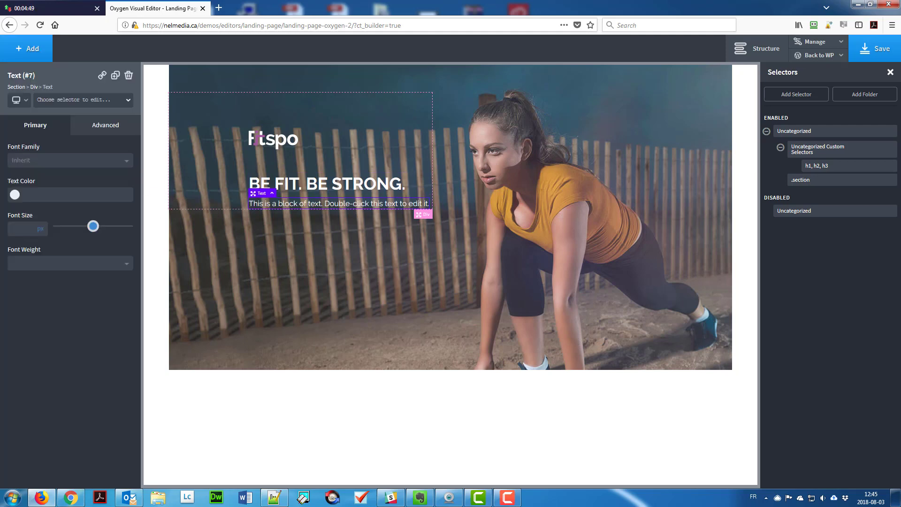
double_click(301, 205)
key(ctrl+a)
text(Fitspo gives you all the essential tools you will need to get your routine going. Workout on your own or join our highly-trained instructors in group fitness classes.)
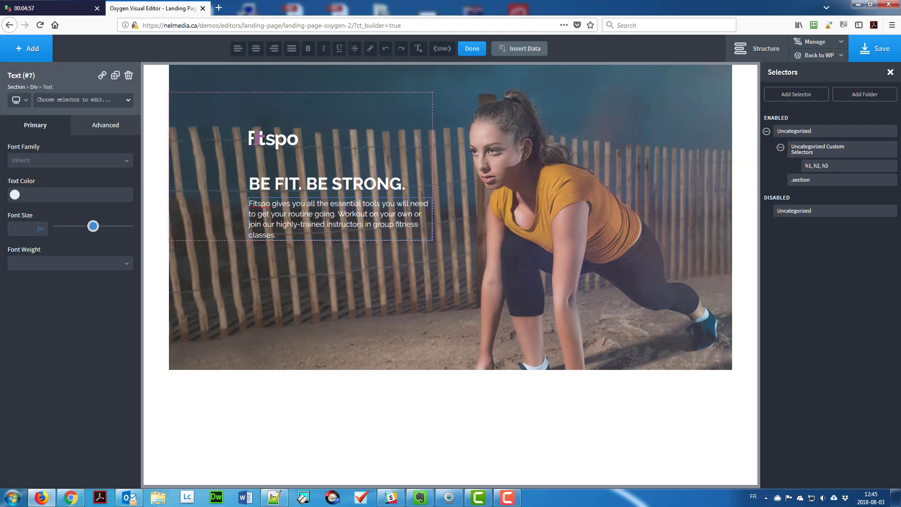
click(25, 229)
text(18)
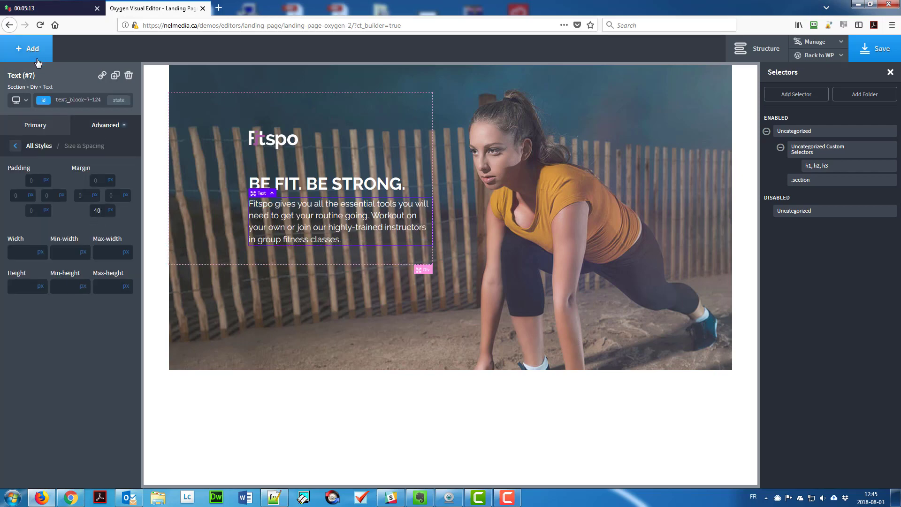
Add a text block below the paragraph reading "Plans starting at $39".
double_click(262, 268)
key(ctrl+a)
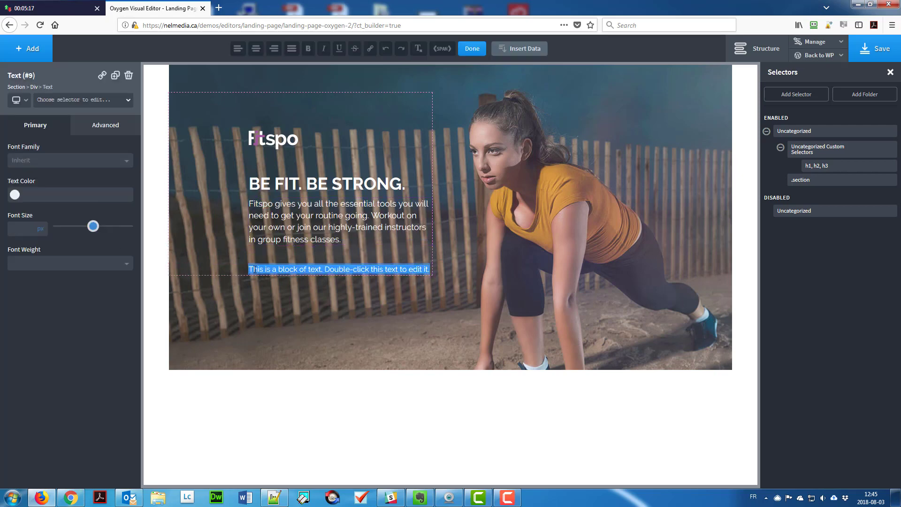
text(Plans)
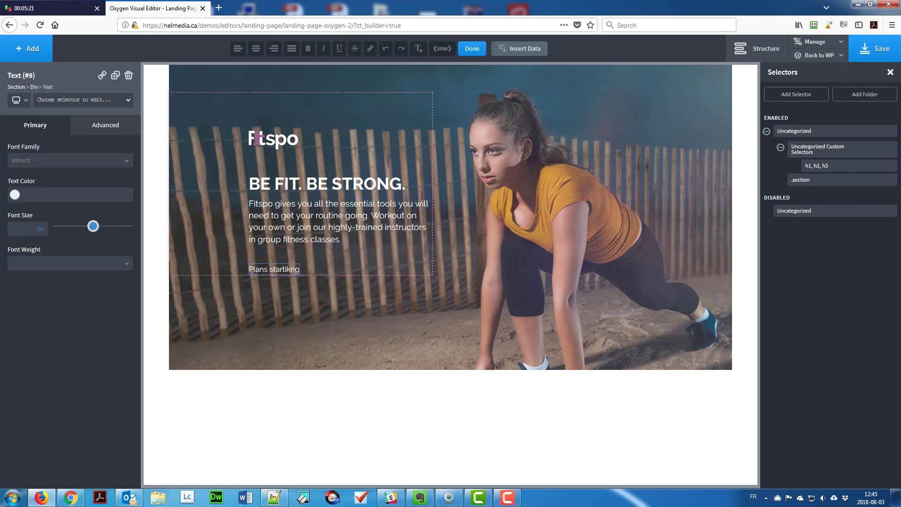
text(9)
Style the plans text as 18 px, weight 700 and uppercase, with a 15 px bottom margin.
click(24, 229)
text(18)
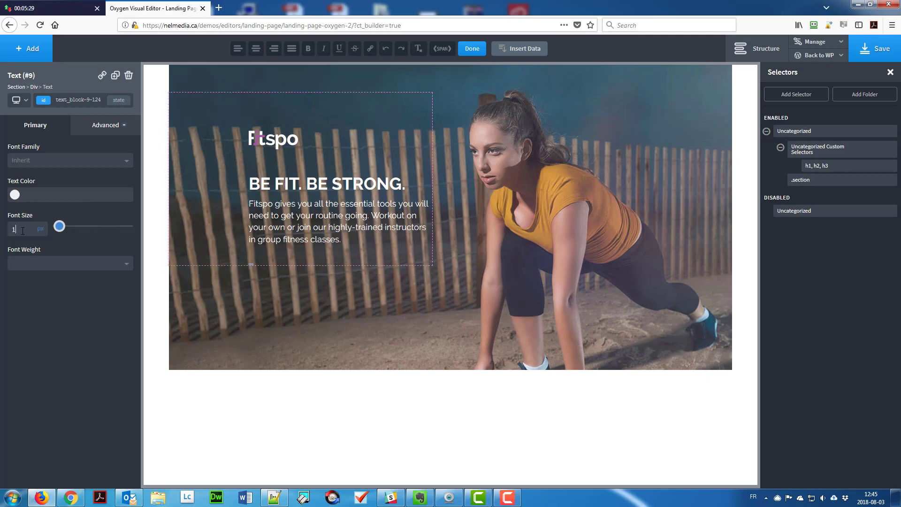
click(43, 264)
click(42, 372)
click(112, 126)
click(82, 389)
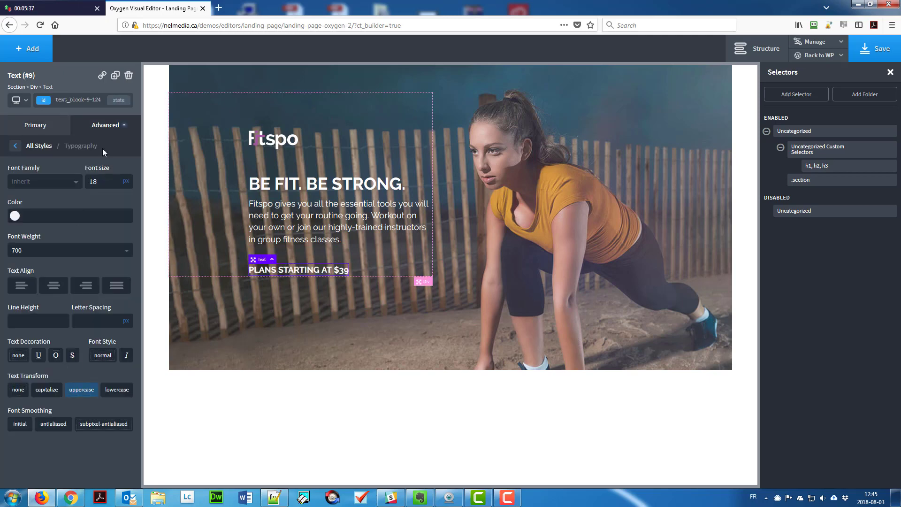
click(28, 145)
click(71, 182)
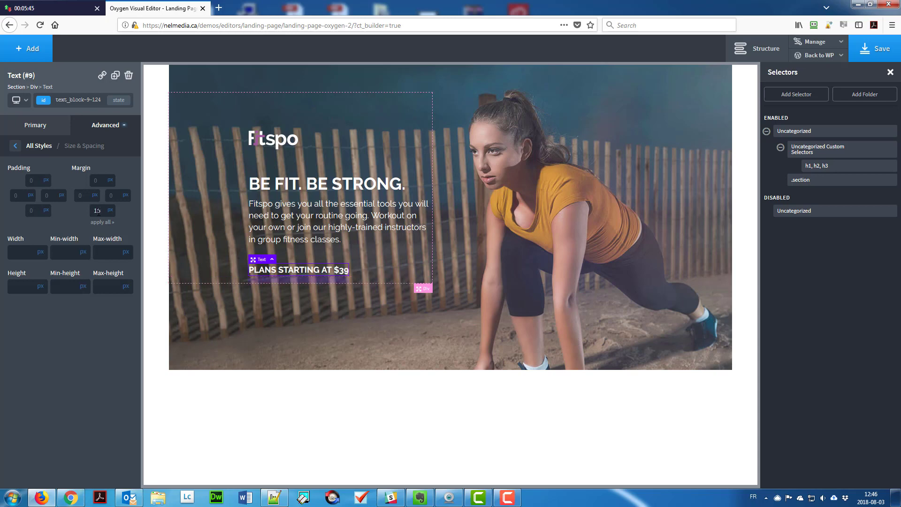
Add a button below the plans text with color #ac50b3, hover color #e4ad22 and 18 px uppercase text.
click(45, 300)
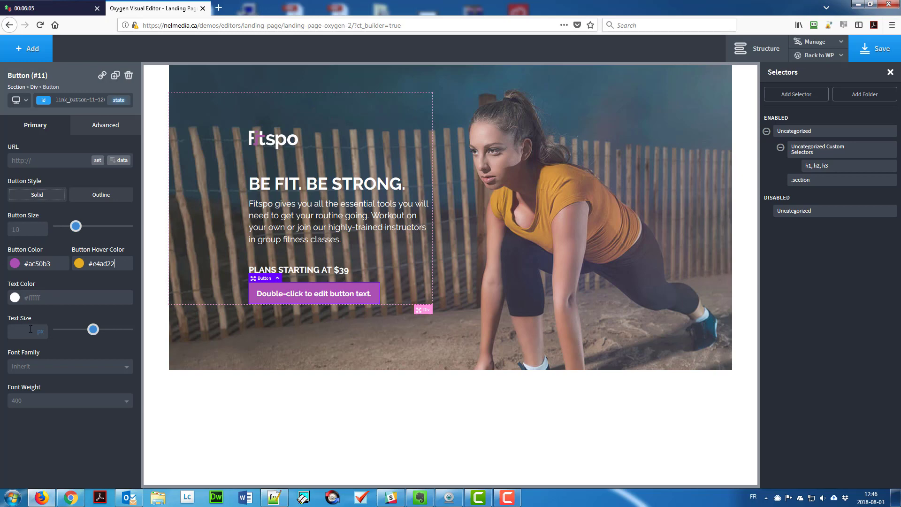
click(30, 330)
text(18)
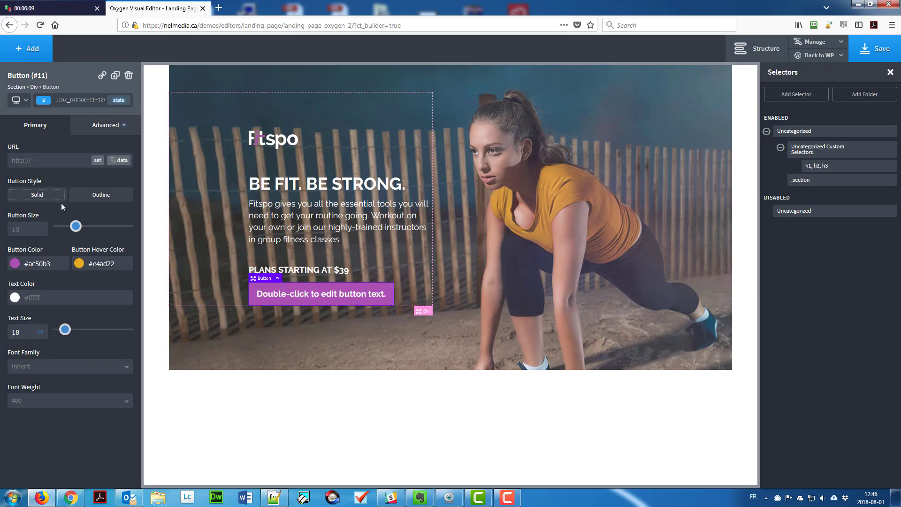
click(106, 124)
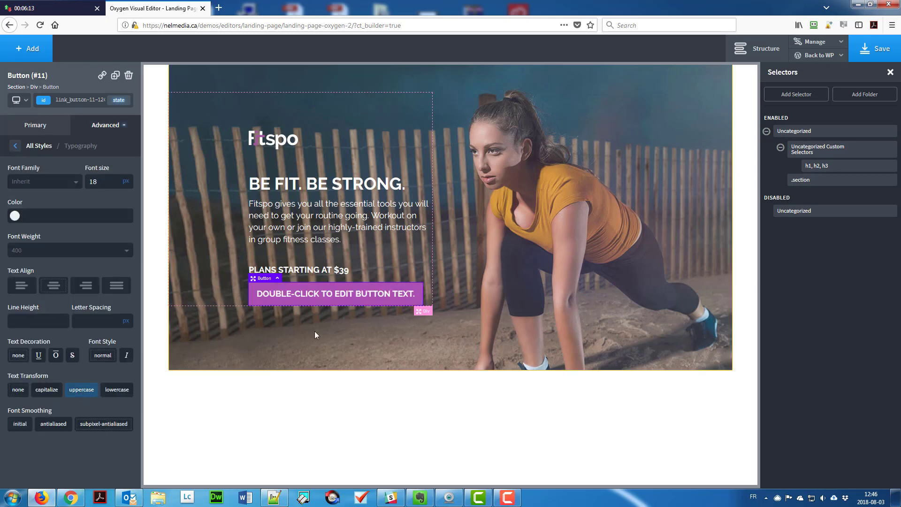
Label the button SIGN UP NOW and widen it beyond its text.
double_click(321, 293)
text(SIN)
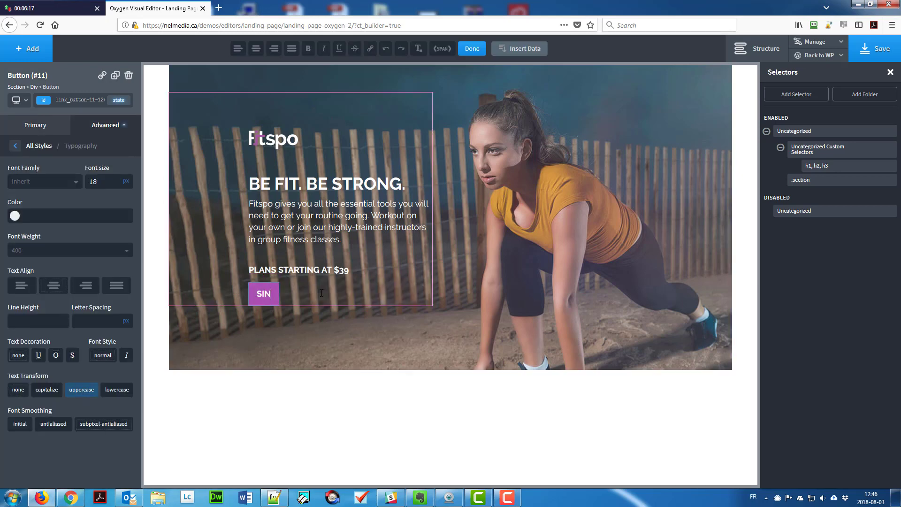
key(BackSpace)
text(GN UP NOW)
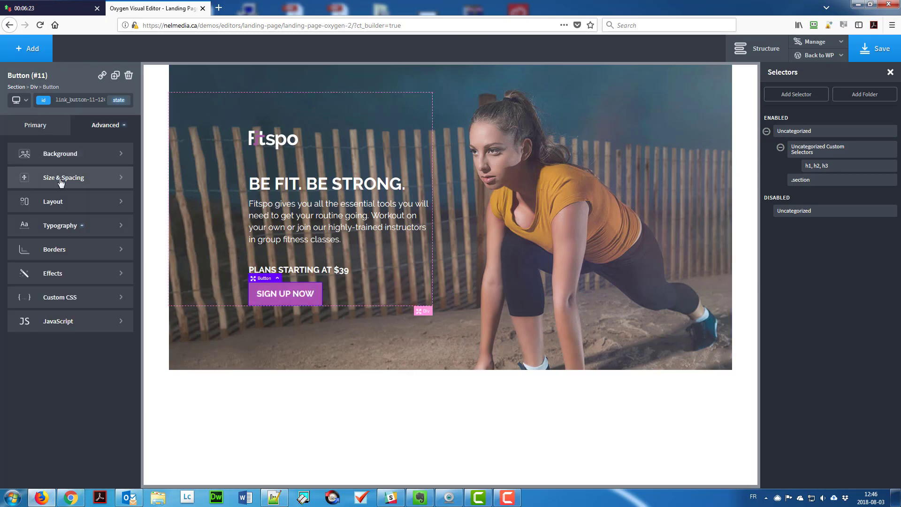
click(51, 175)
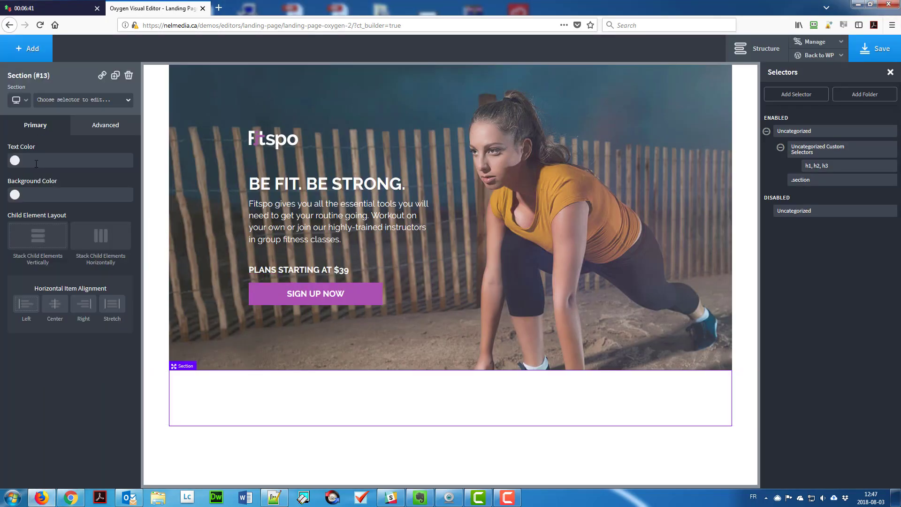
Add a section below the hero with text color #fff, background color #e4ad22 and centered horizontal item alignment.
click(36, 161)
text(#fff)
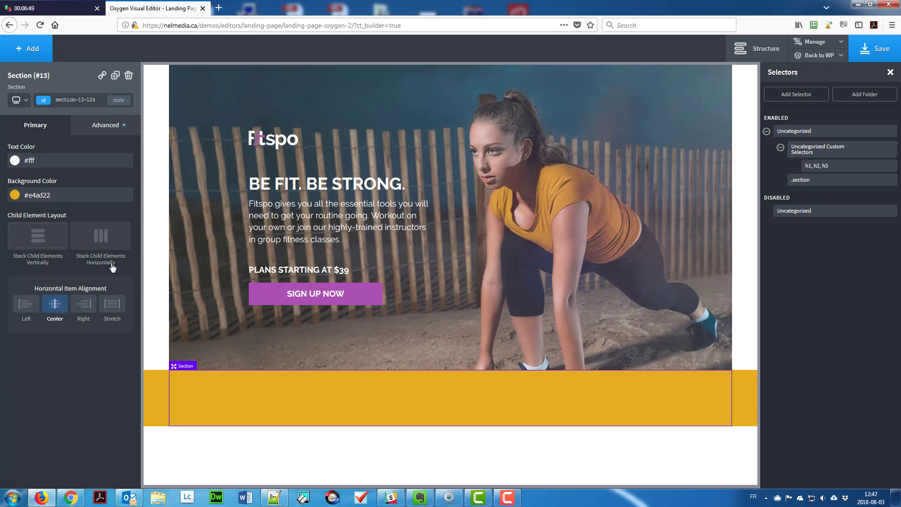
Set the yellow section's bottom container padding to 40 px and apply the section class to it.
click(106, 125)
click(47, 151)
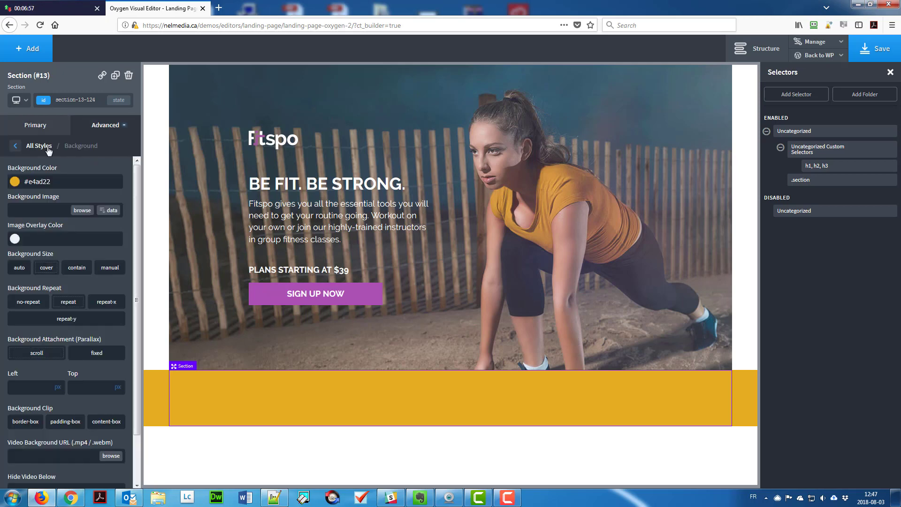
click(15, 146)
click(47, 175)
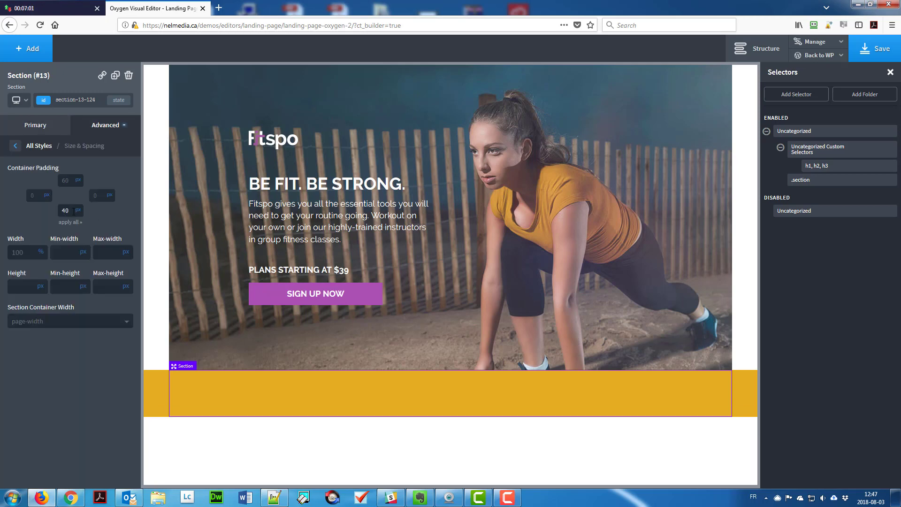
click(71, 99)
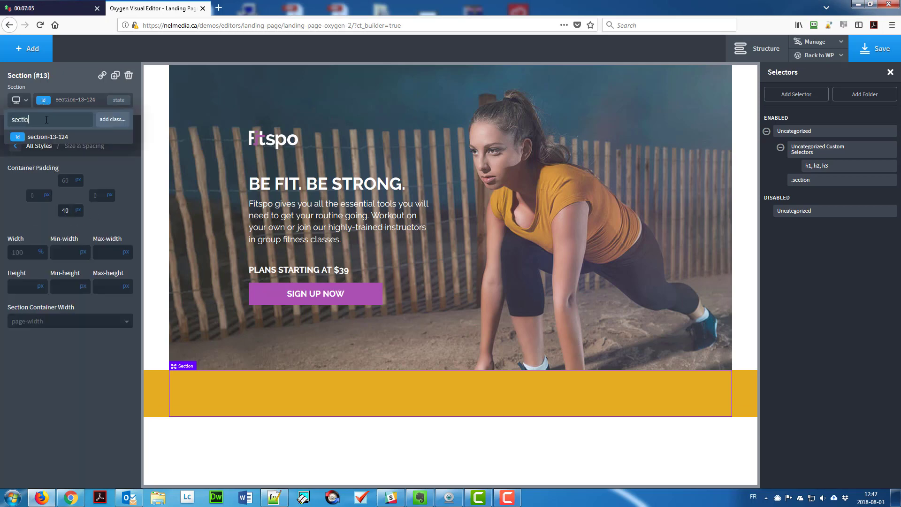
click(37, 127)
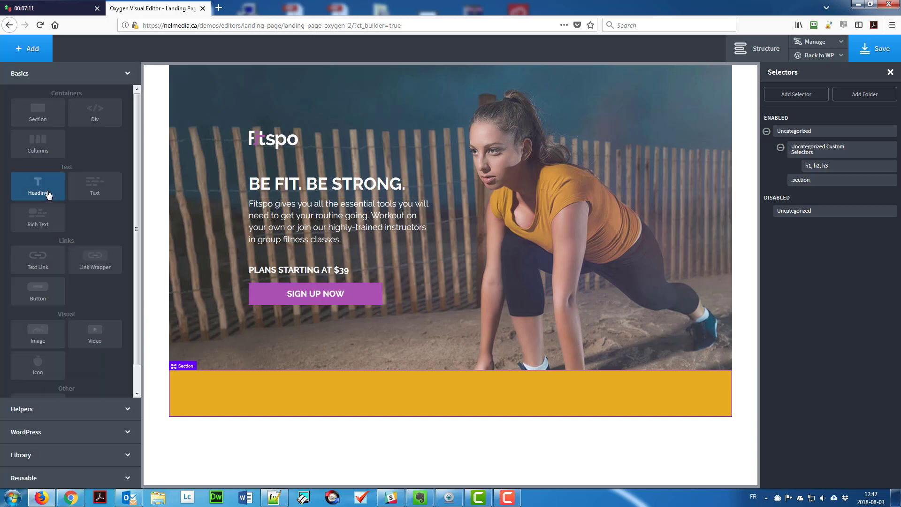
Add an h2 heading to the yellow section reading START TRAINING TODAY, colored #fff with a 15 px bottom margin.
click(38, 186)
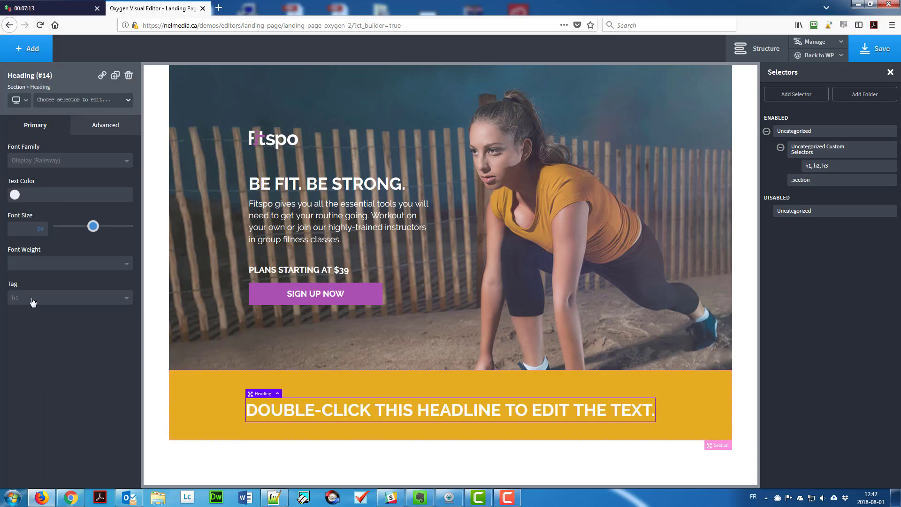
text(#fff)
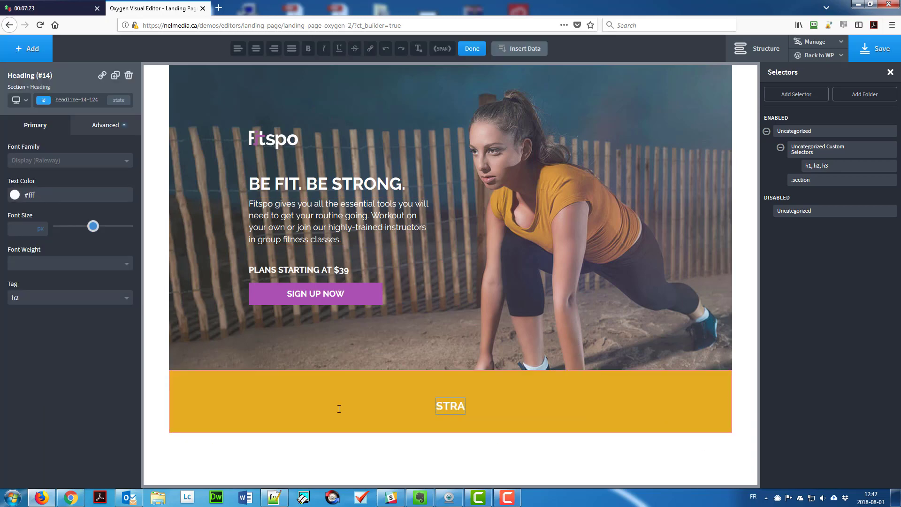
text(T TRAINING TODAY)
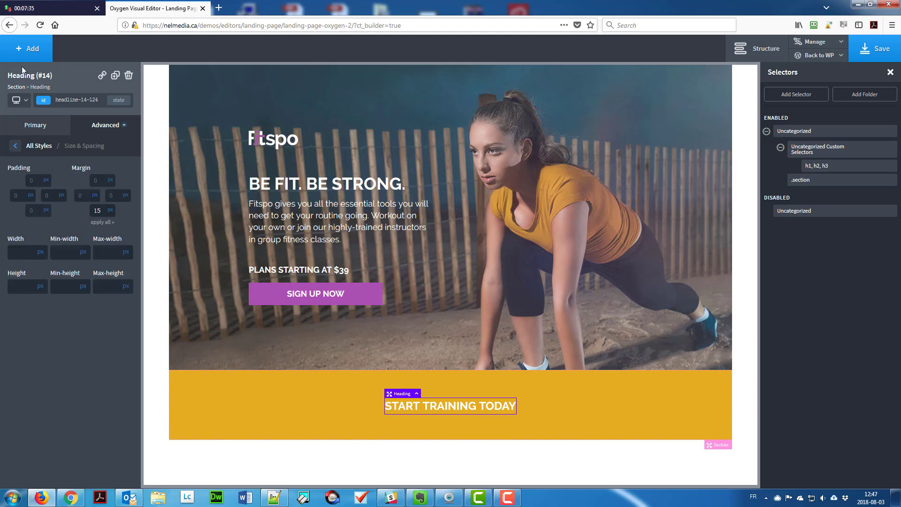
Add three equal columns below the START TRAINING TODAY heading and set their maximum width to 960 px.
click(26, 48)
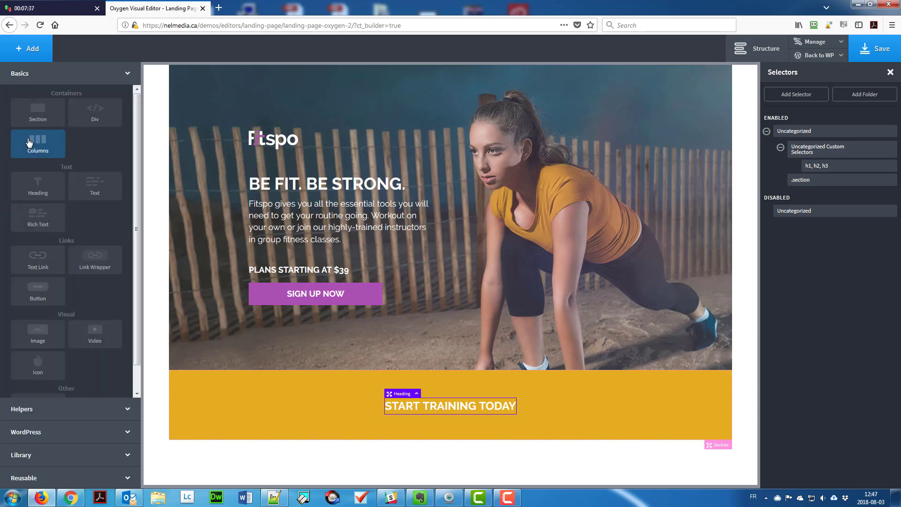
click(30, 141)
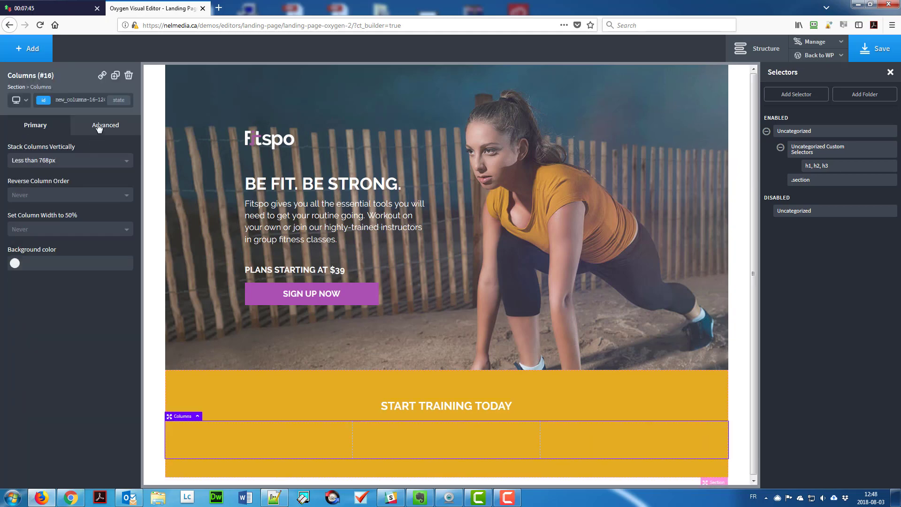
click(95, 129)
click(63, 177)
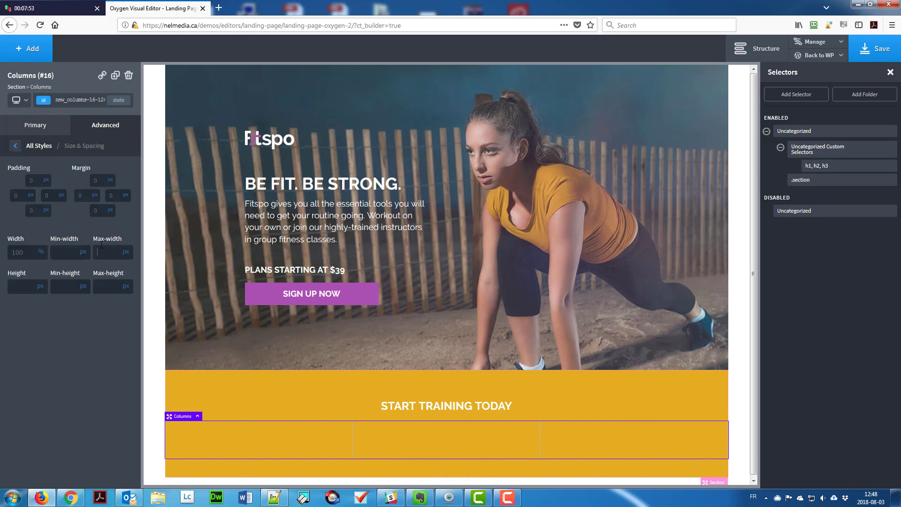
text(960)
Center the first column's items horizontally and add the stopwatch icon from the media library to it.
click(283, 437)
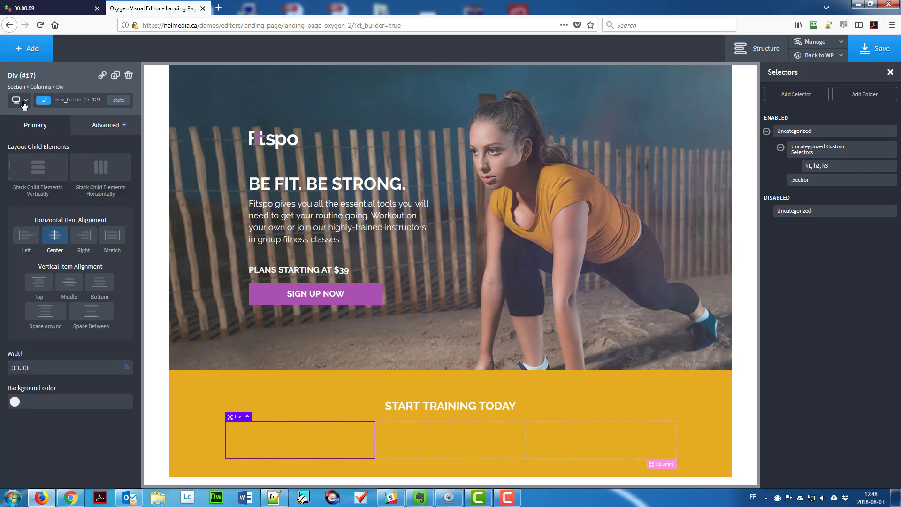
click(27, 48)
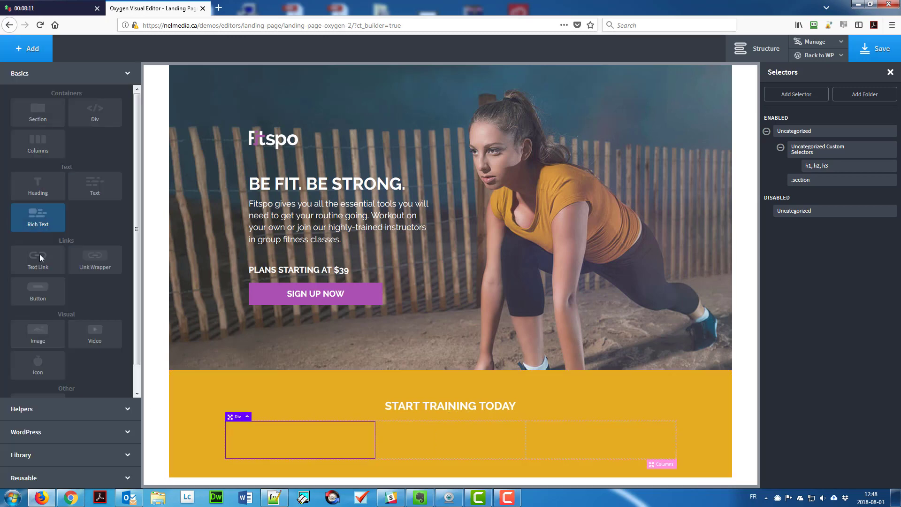
click(38, 333)
click(121, 230)
click(416, 150)
click(855, 459)
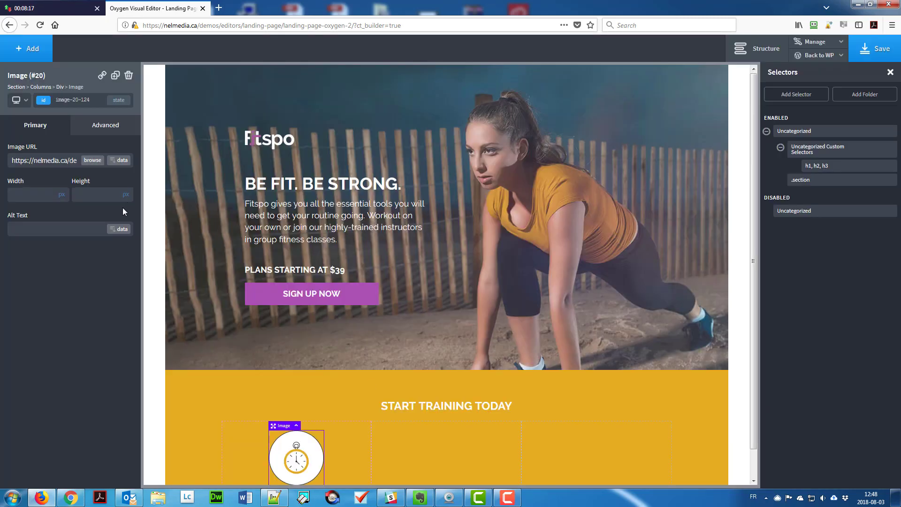
click(105, 124)
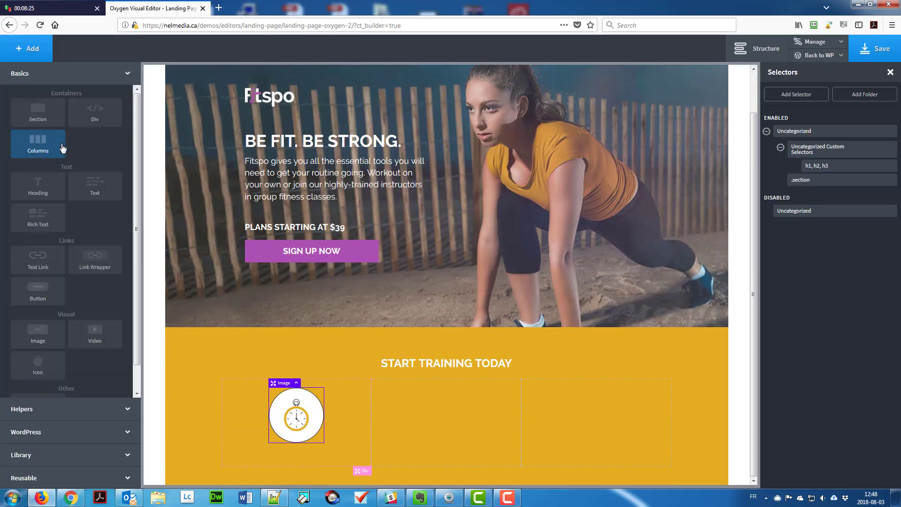
Add an h3 heading below the stopwatch icon reading TRAIN AT YOUR OWN TIME, colored #fff, and open its spacing settings.
click(40, 143)
click(78, 302)
click(51, 345)
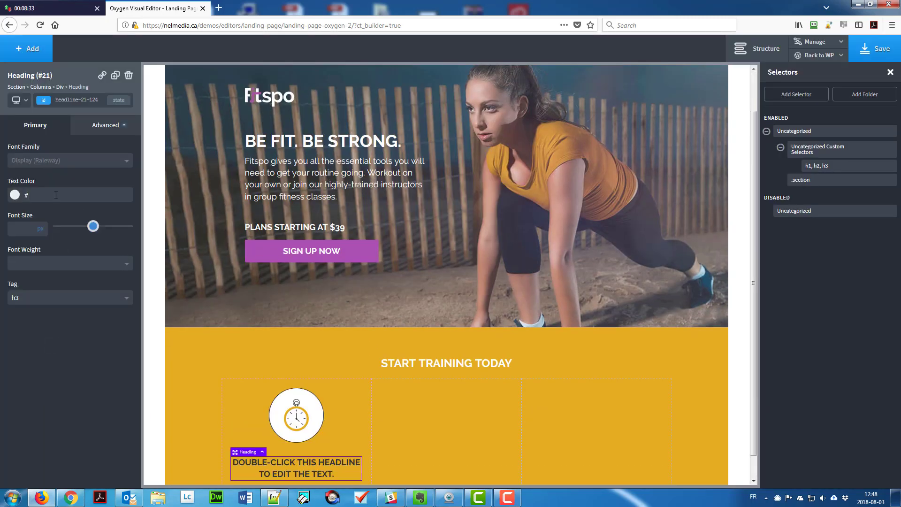
text(fff)
double_click(263, 468)
key(ctrl+a)
text(TRAIN AT YOUR OWN)
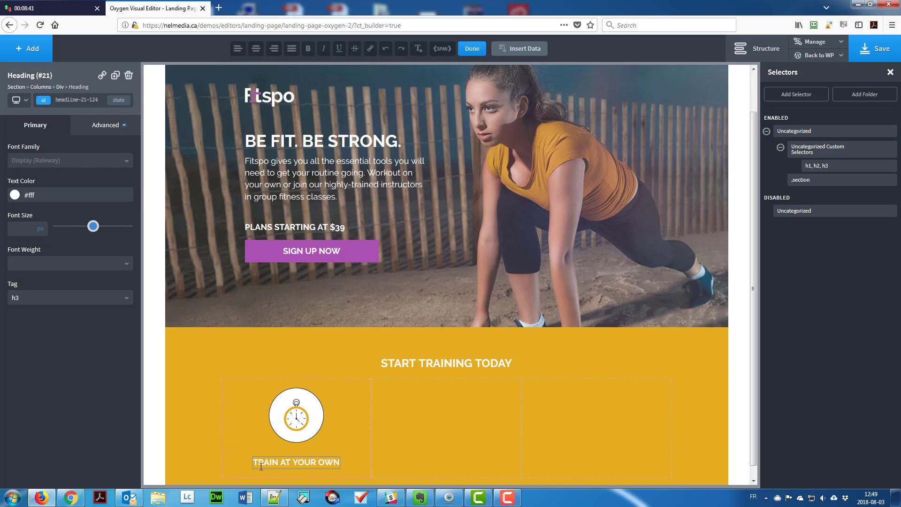
text(TIME)
click(105, 124)
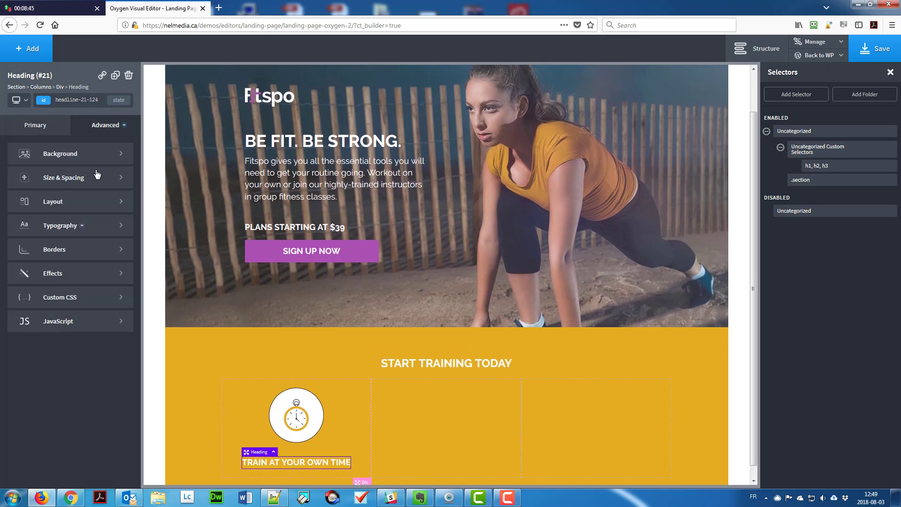
click(97, 174)
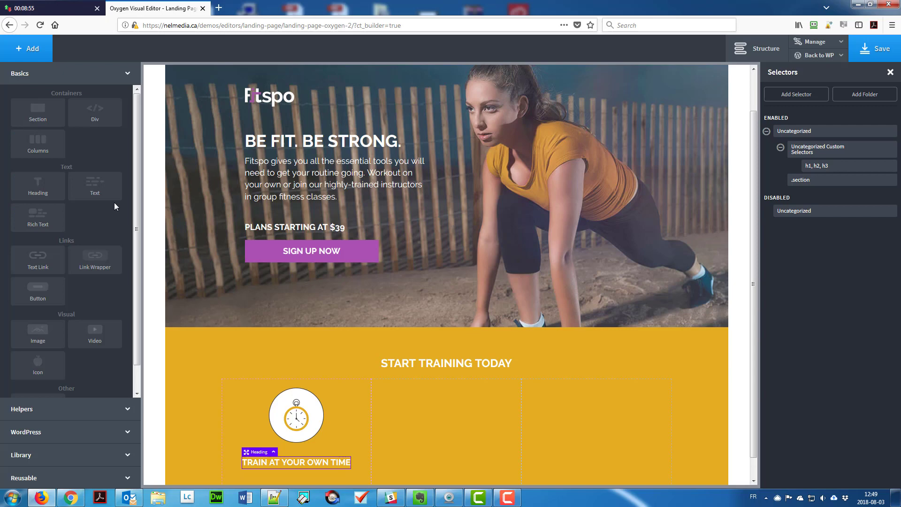
Add a text block below the first column's heading and replace the two empty columns with duplicates of the first column.
click(99, 193)
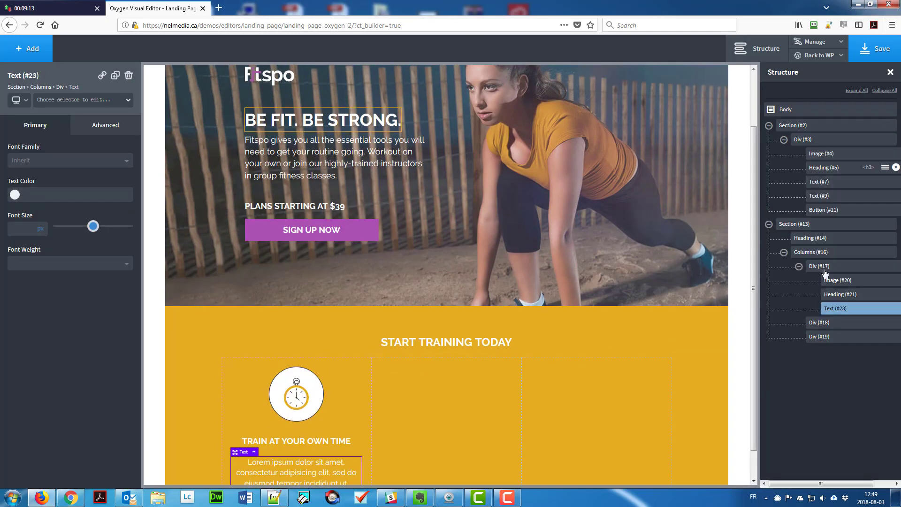
click(896, 321)
click(896, 322)
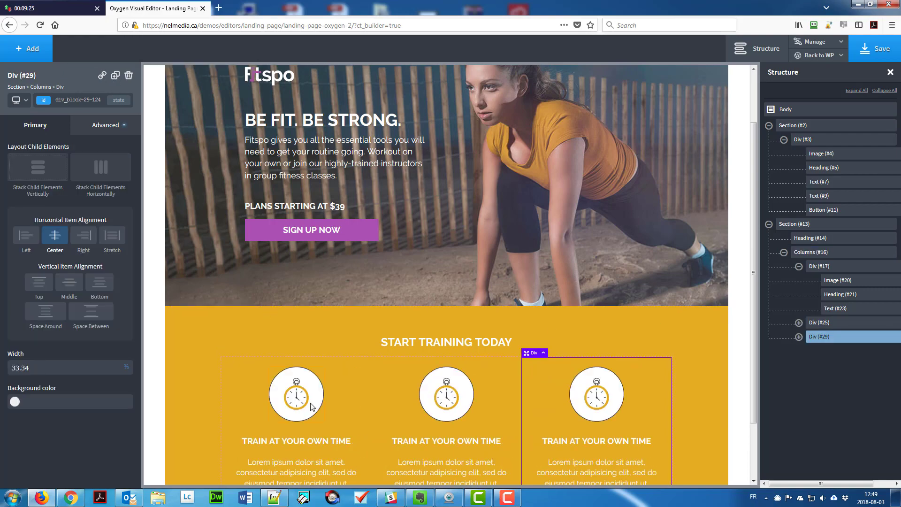
Change the second column's image to 3c4aa7c2-fitspo-icon2.png and its heading to TRAINING EBOOKS & VIDEOS.
click(446, 394)
click(92, 160)
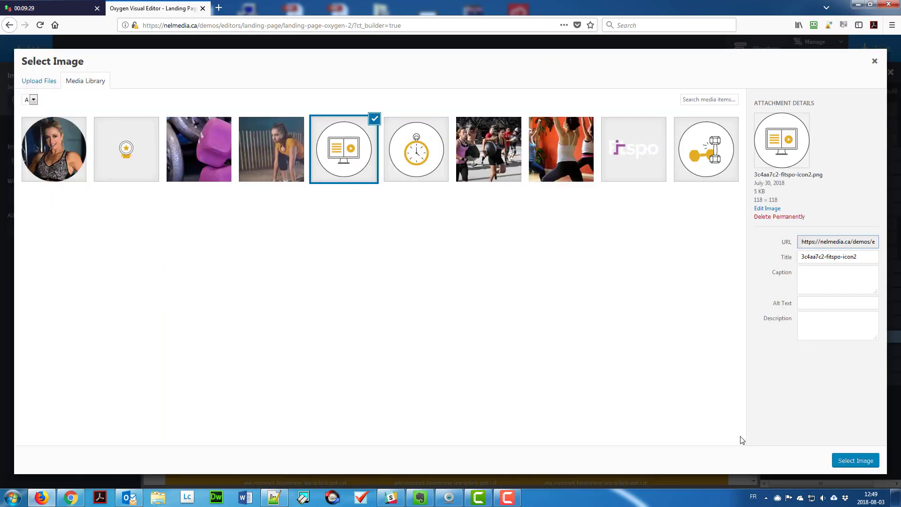
click(854, 458)
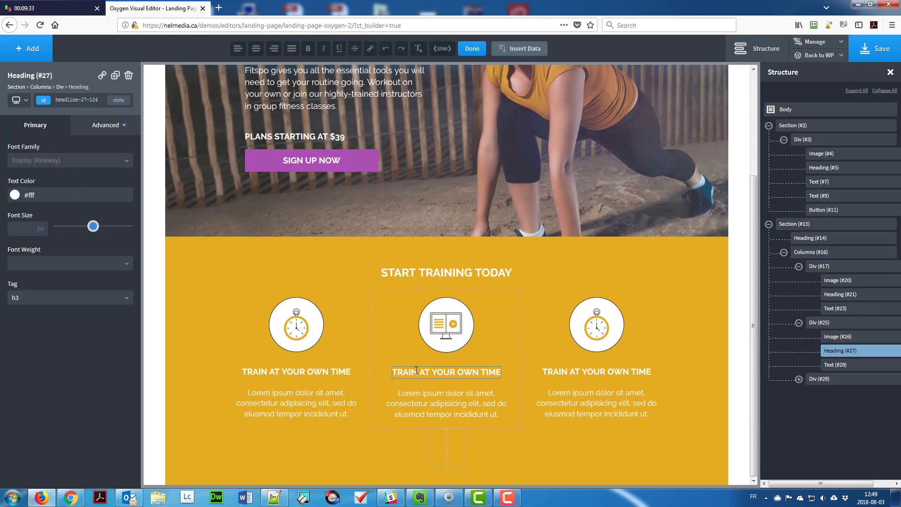
text(TRAINING E)
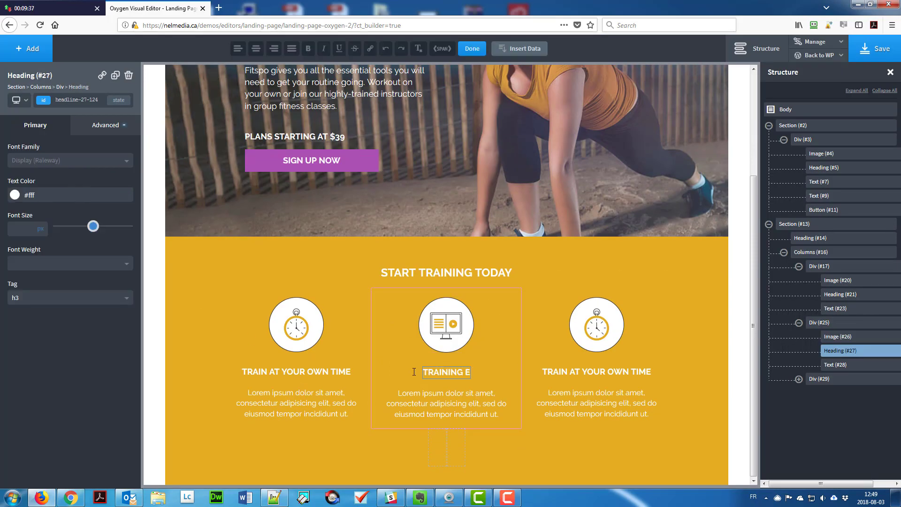
text(BOOKS & VIDEOS)
Change the third column's image to the dumbbell icon and its heading to RESISTANCE TRAINING.
click(589, 341)
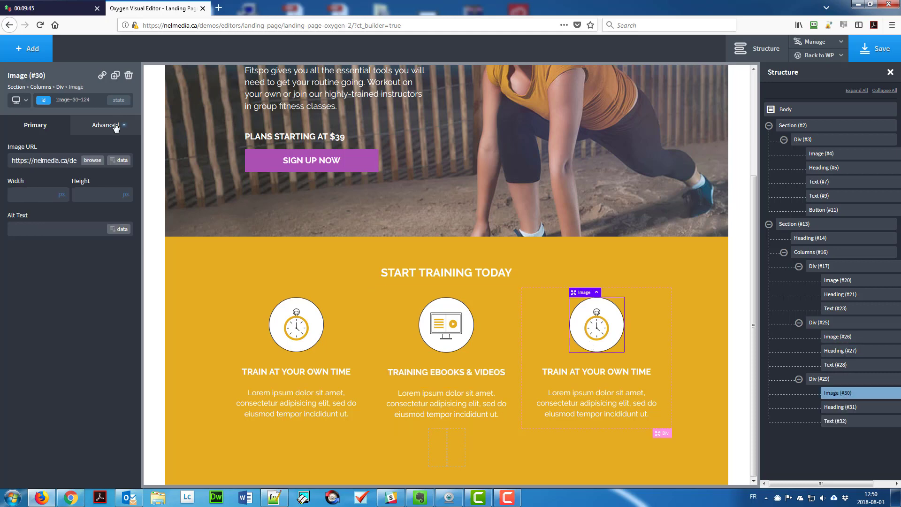
click(115, 127)
click(48, 127)
click(93, 161)
click(706, 149)
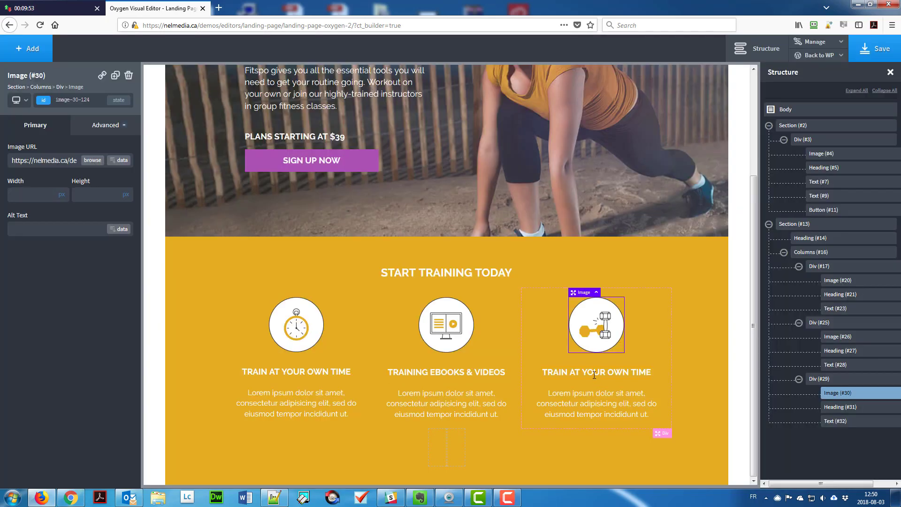
double_click(596, 371)
text(RESISTANCE TRAINING)
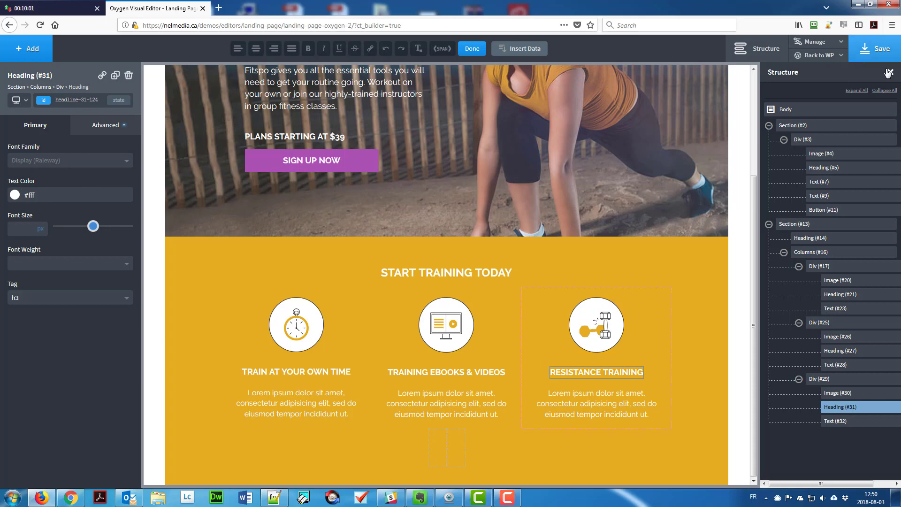
Add a section below the yellow one with background color #f6f6f6, centered horizontal item alignment and the section class.
click(32, 48)
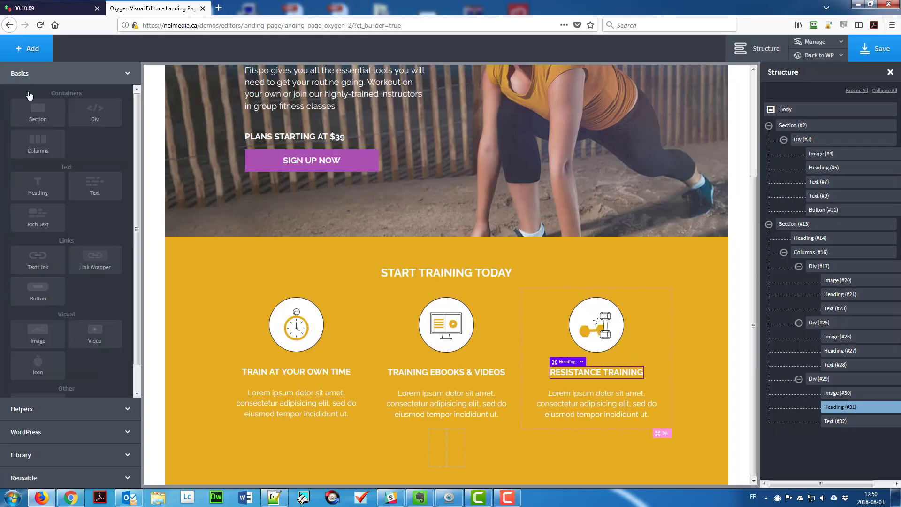
click(37, 109)
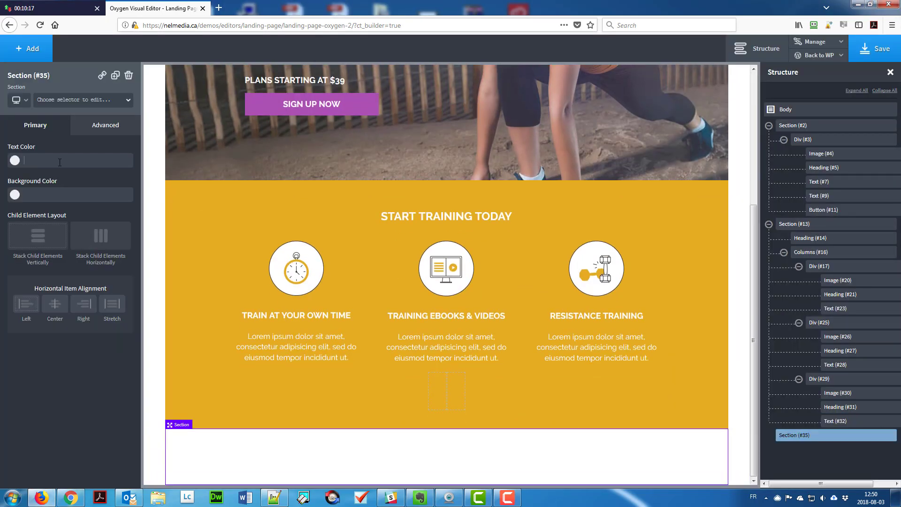
click(60, 195)
text(#)
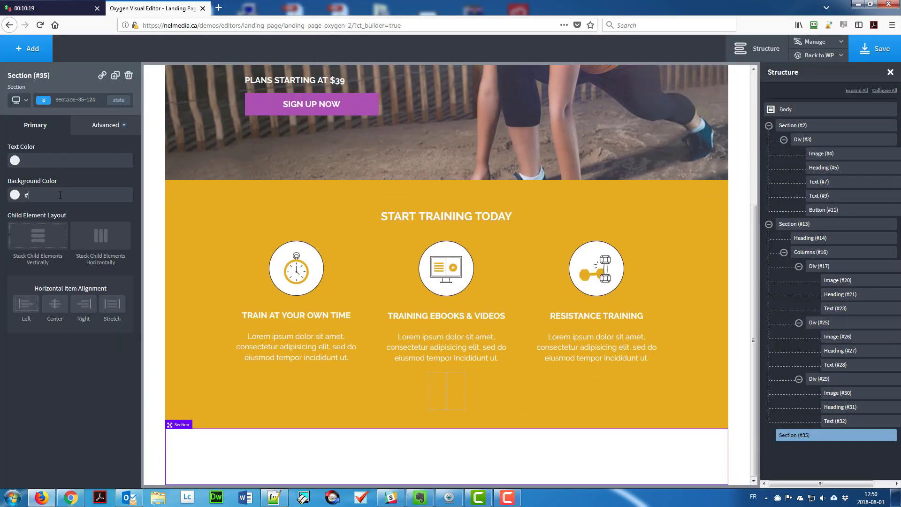
text(f6)
text(f6f6)
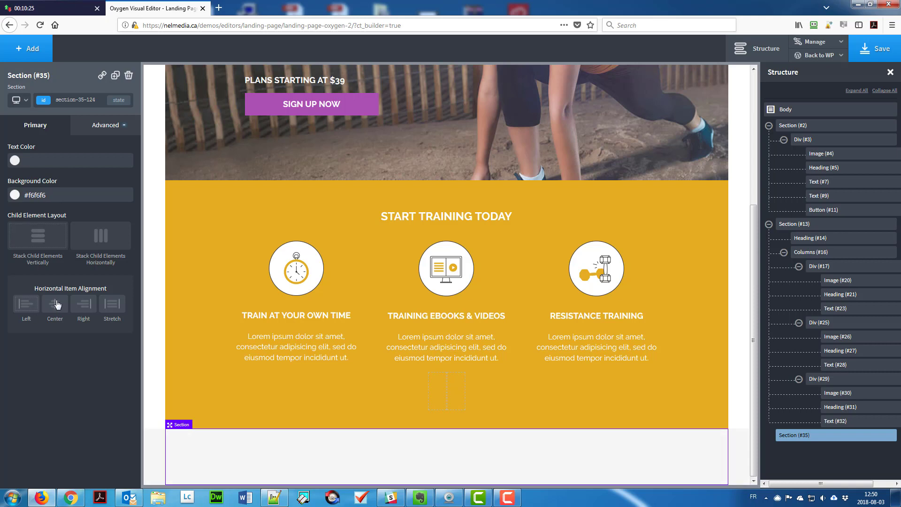
click(75, 99)
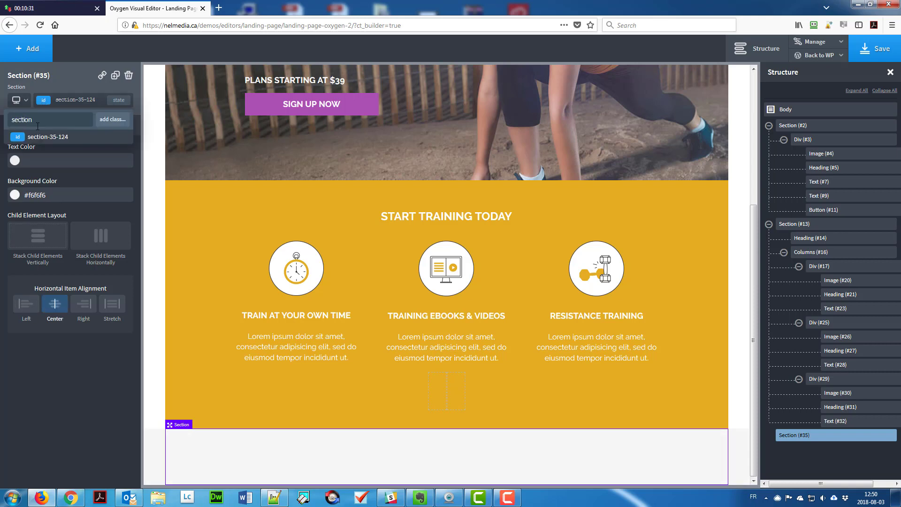
text(section)
key(Return)
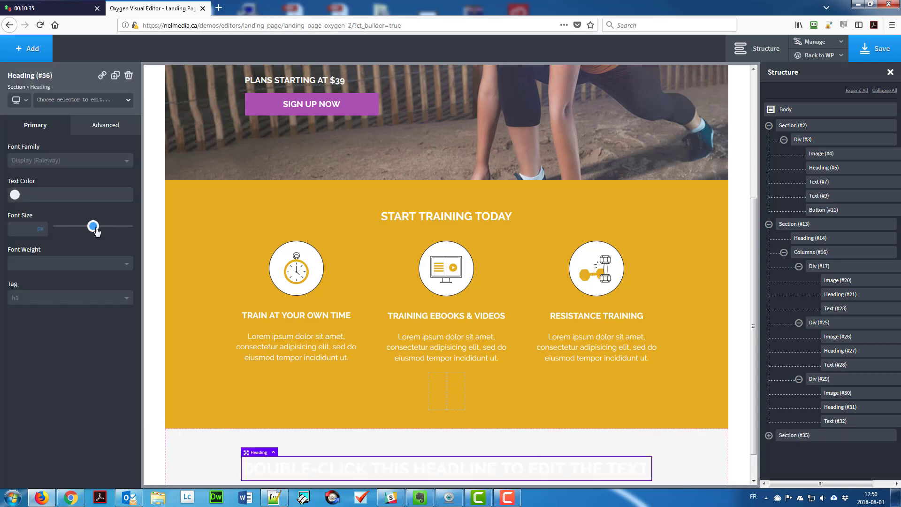
Make the new section's heading an h2 reading FEATURED CLASSES and open its size and spacing settings.
click(70, 297)
click(100, 328)
text(FEATURED CLASSES)
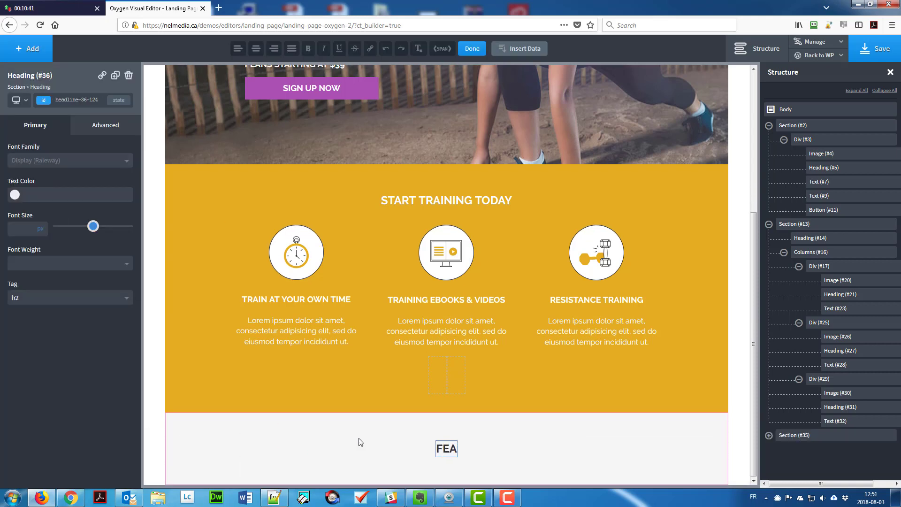
click(94, 130)
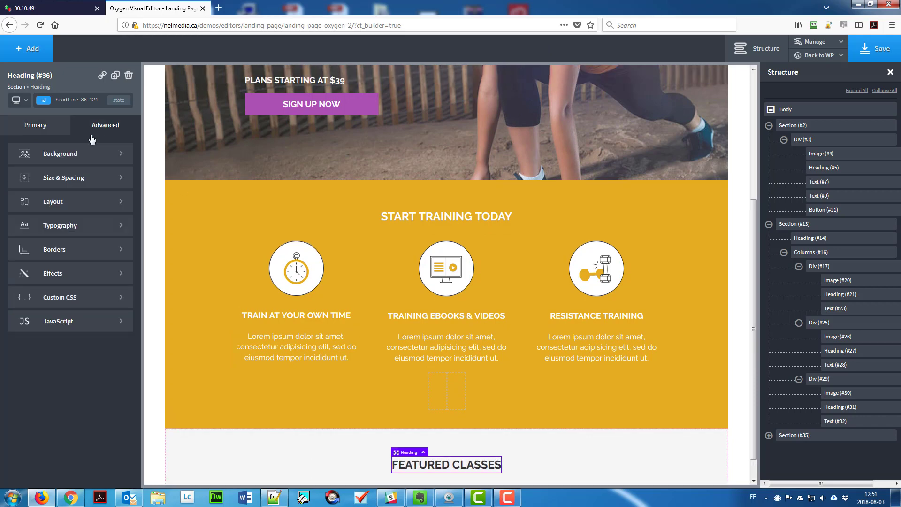
click(68, 173)
Add a 40/60 two-column layout below the FEATURED CLASSES heading.
click(27, 48)
click(37, 144)
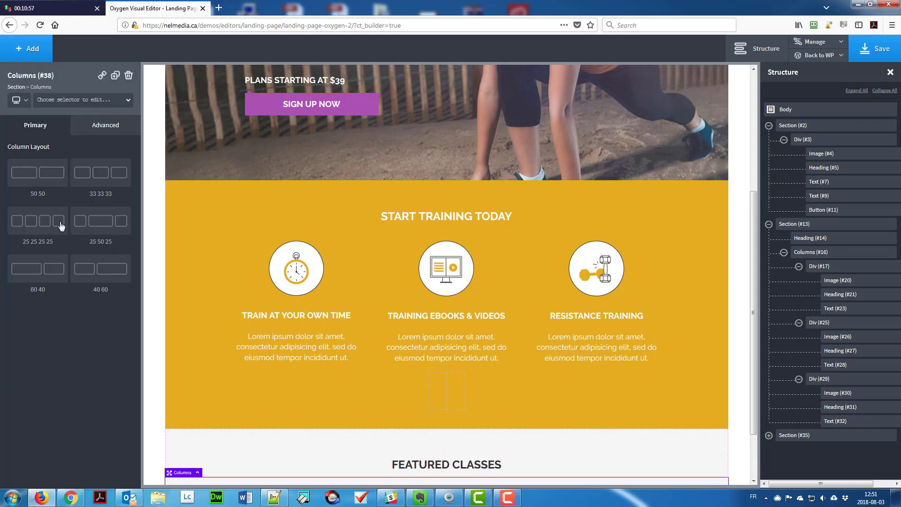
click(87, 260)
scroll(314, 221, down, 2)
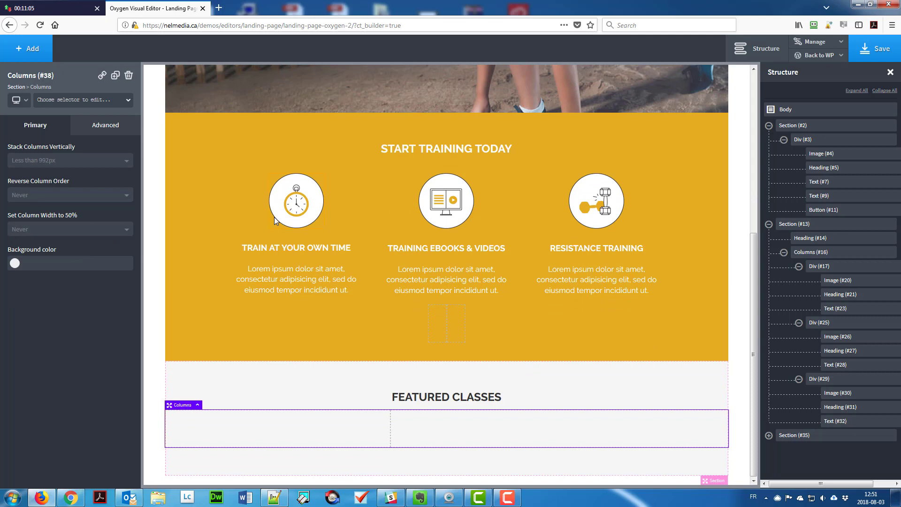
Apply a new class featuredCols to the 40/60 columns and set its maximum width to 928 px.
click(48, 103)
text(featuredCols)
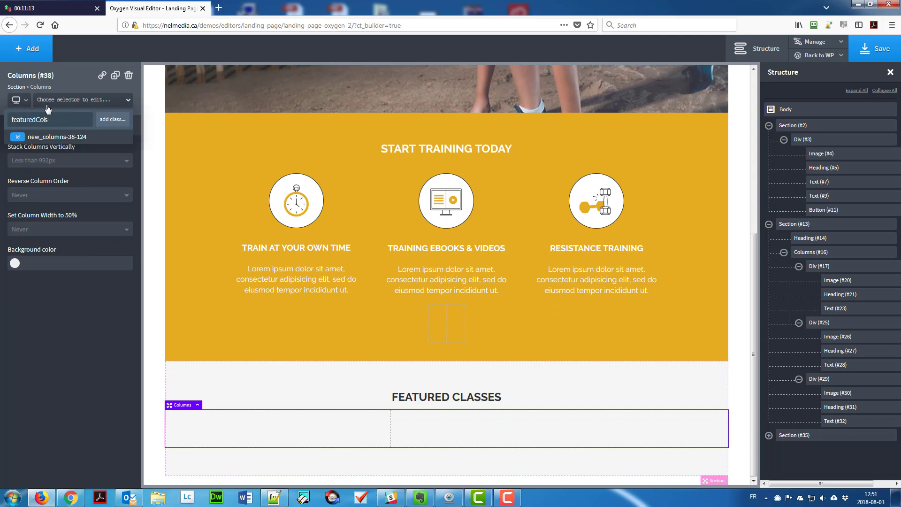
key(Return)
click(68, 162)
click(94, 130)
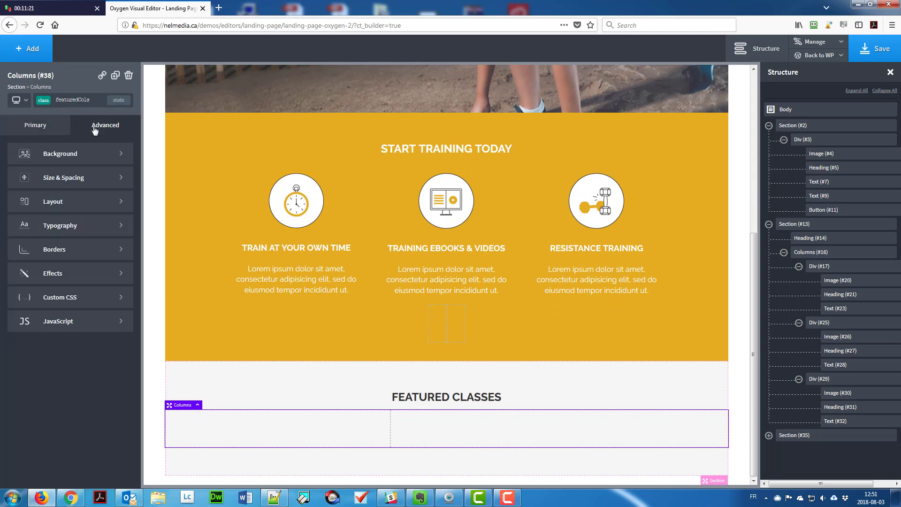
click(96, 177)
click(102, 252)
text(928)
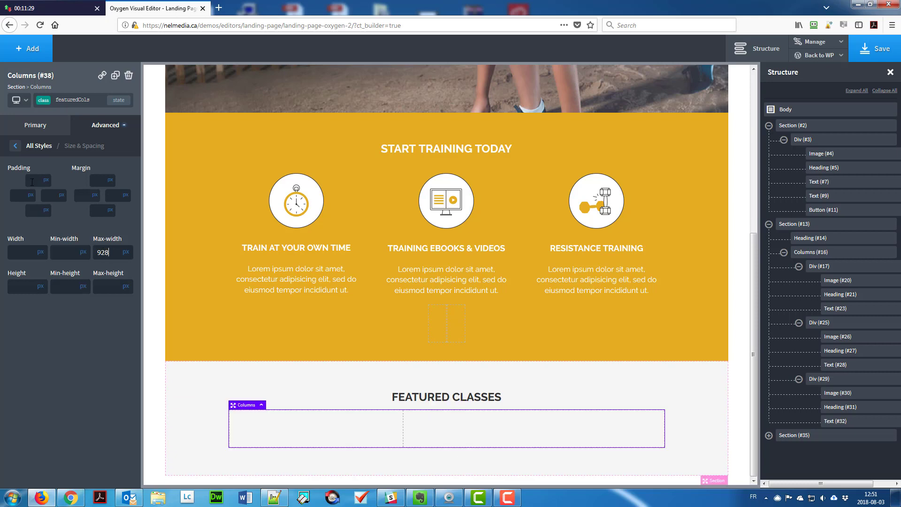
Set the left FEATURED CLASSES column to 28% width with 0 px padding.
click(281, 428)
click(40, 362)
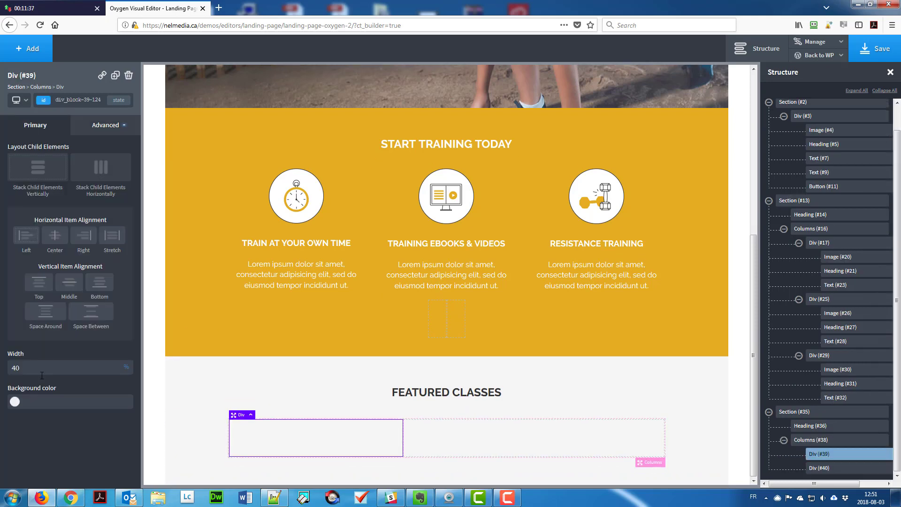
text(28)
click(105, 125)
click(43, 175)
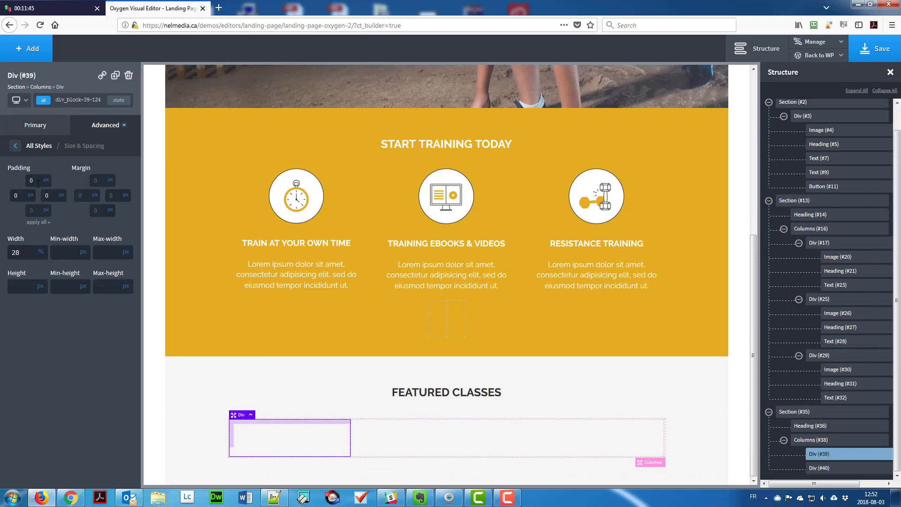
Insert the yoga class photo from the media library into the left FEATURED CLASSES column.
click(31, 57)
click(39, 334)
click(121, 159)
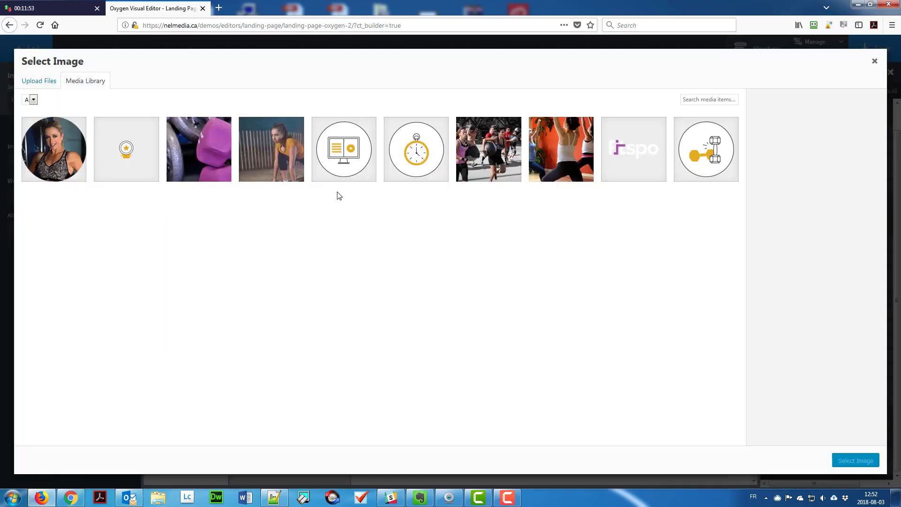
click(561, 150)
click(854, 462)
scroll(384, 376, down, 1)
Apply a new class featuredRightCol to the right column with 0 px top padding and 30 px left and right padding.
click(412, 422)
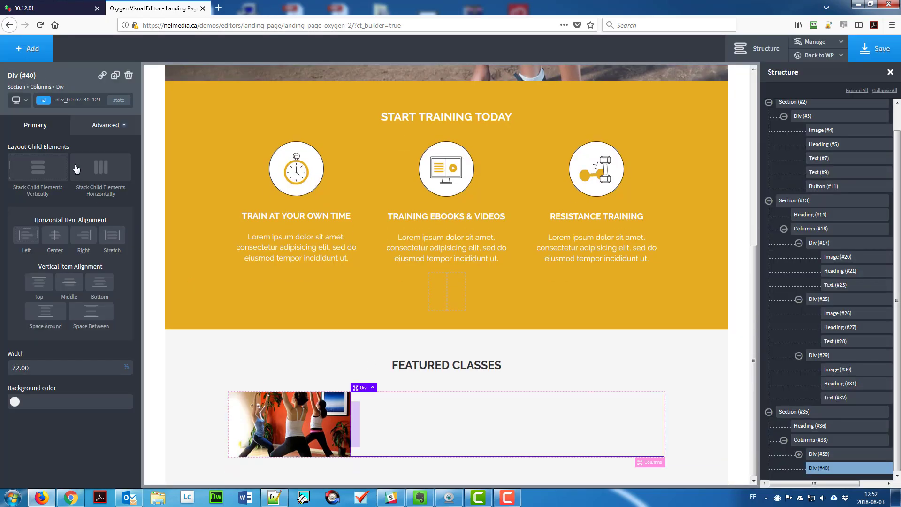
click(48, 104)
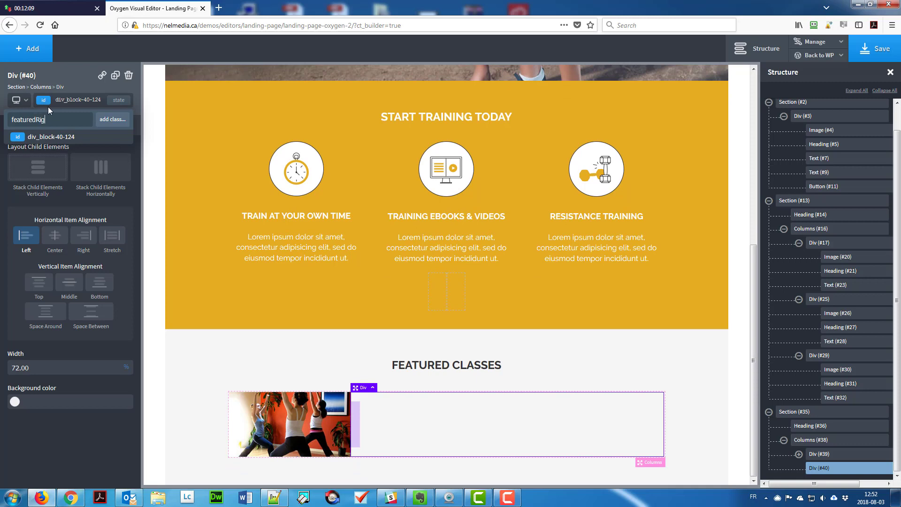
text(htCol)
key(Return)
click(106, 125)
click(35, 175)
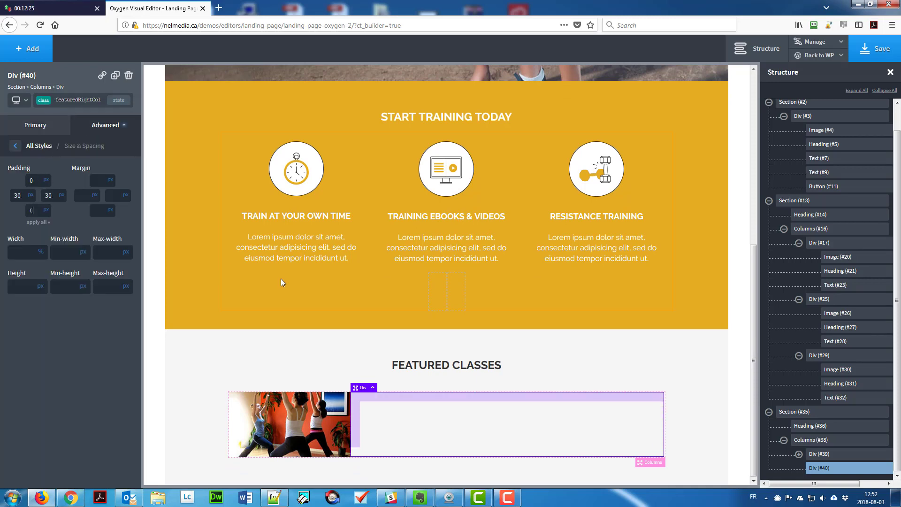
Configure the borders of featuredRightCol in #ccc, with the left border at width 0 and style none.
click(29, 146)
click(38, 224)
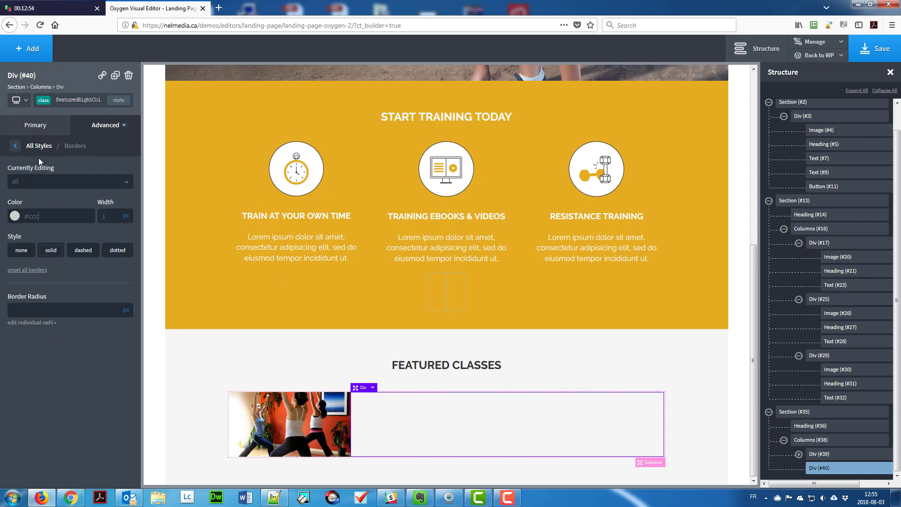
click(47, 181)
click(28, 247)
click(104, 216)
click(23, 253)
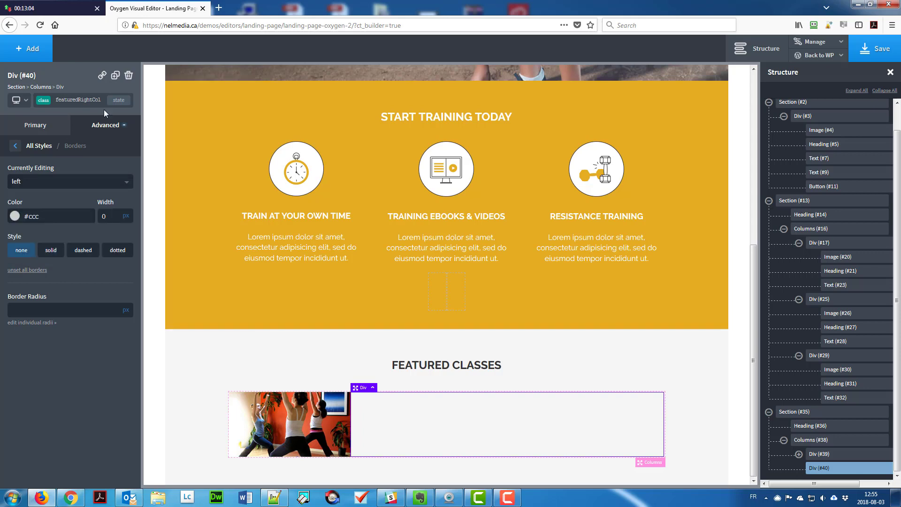
Add an h3 heading reading BIKRAM YOGA to the right column beside the yoga photo.
click(27, 49)
click(38, 188)
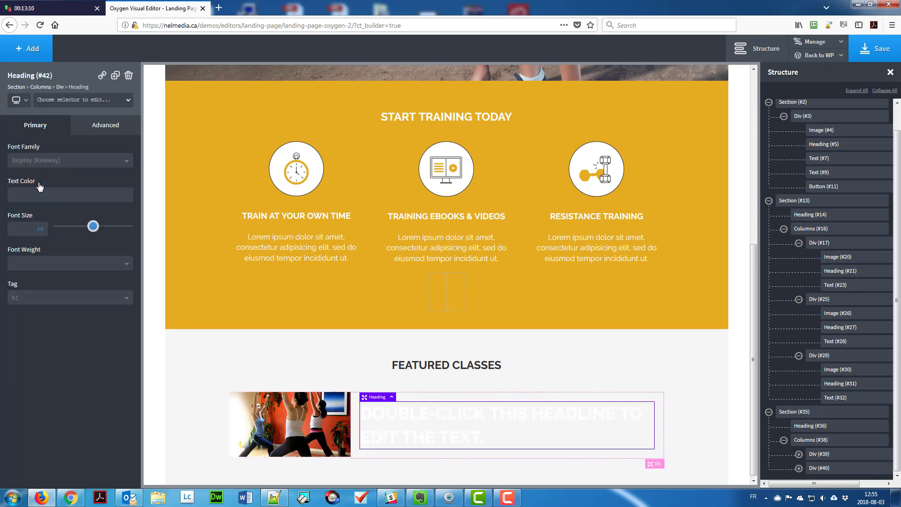
click(71, 297)
click(49, 338)
double_click(382, 408)
text(BIKRAM YOGA)
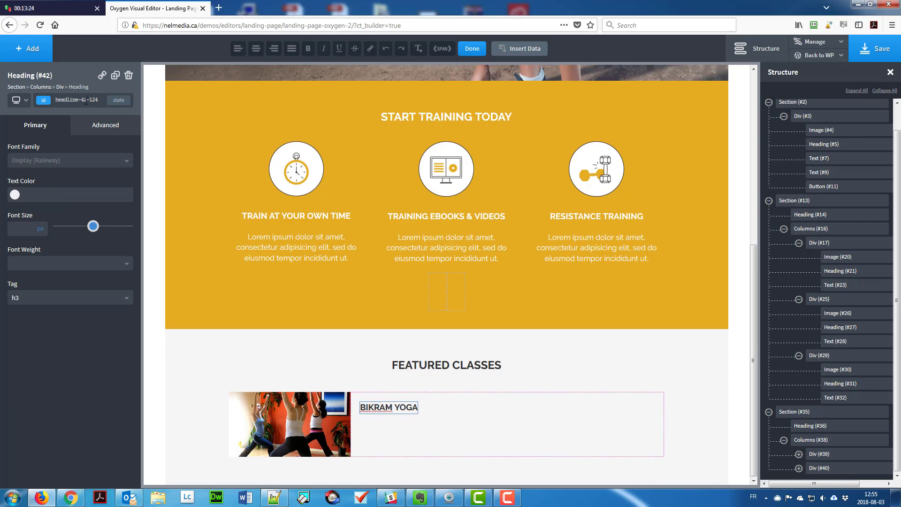
Apply a new class featuredSubTitle to the BIKRAM YOGA heading and set its line height to 29px.
click(86, 99)
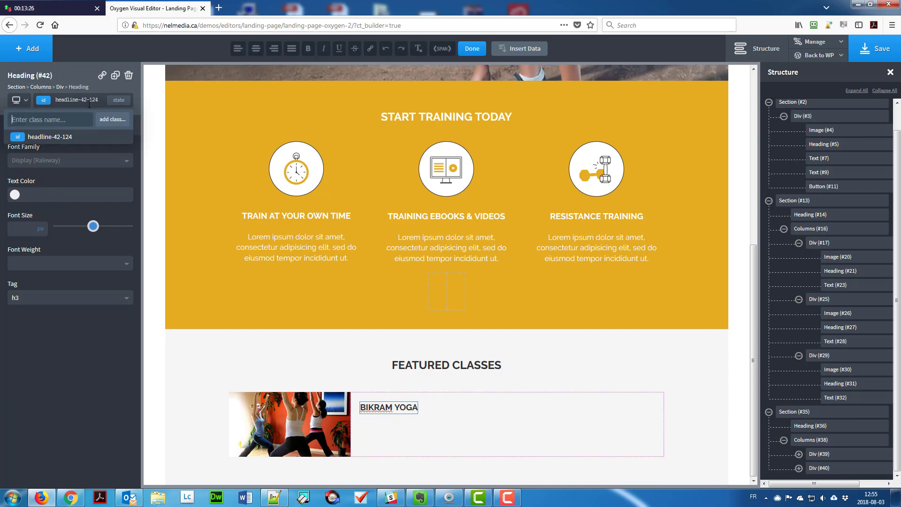
text(featuredSubTitle)
key(Return)
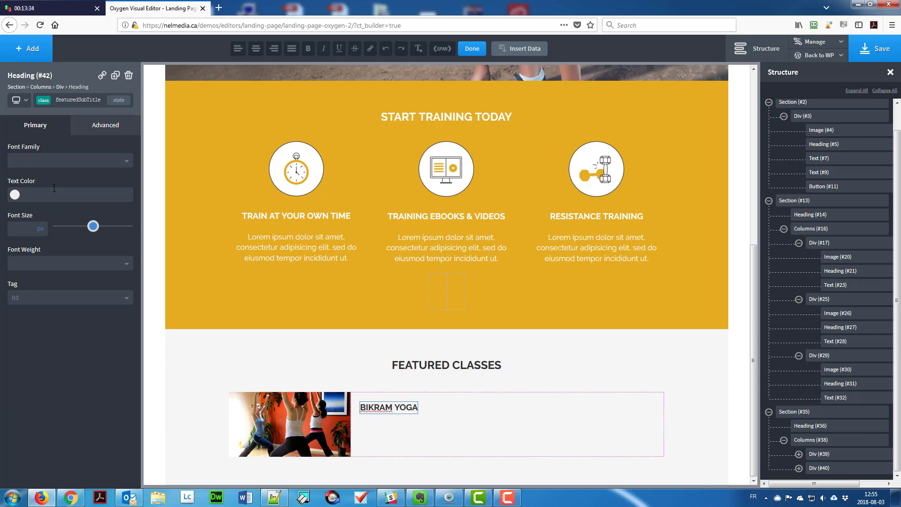
click(106, 125)
click(52, 225)
click(38, 321)
text(29)
text(px)
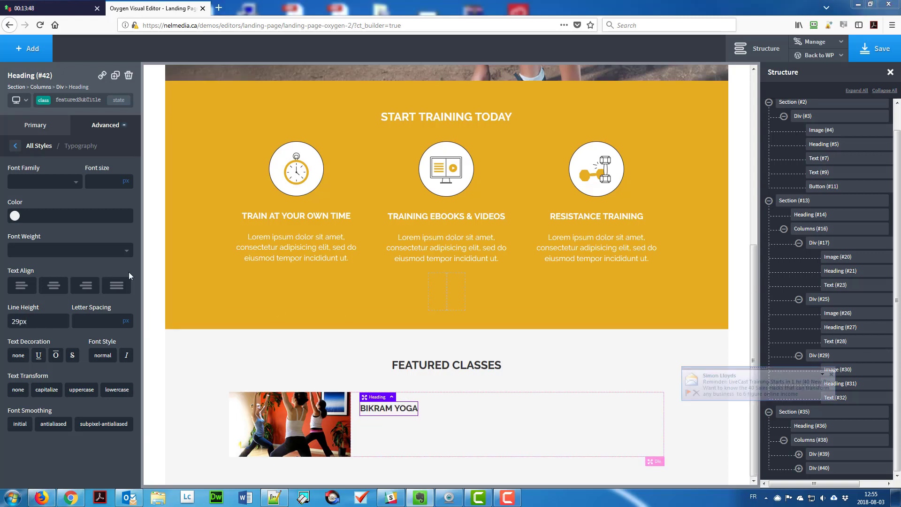
Add a text block below BIKRAM YOGA containing the Lorem ipsum paragraph repeated twice.
click(26, 48)
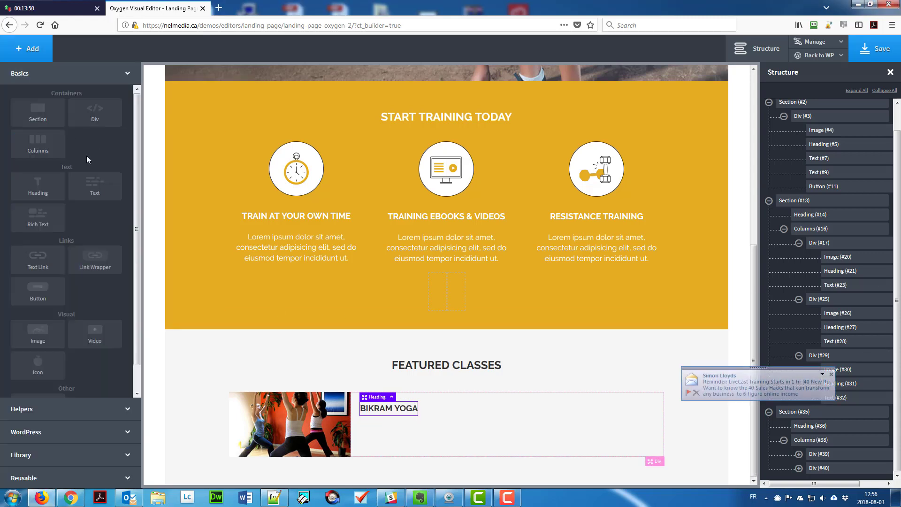
click(87, 156)
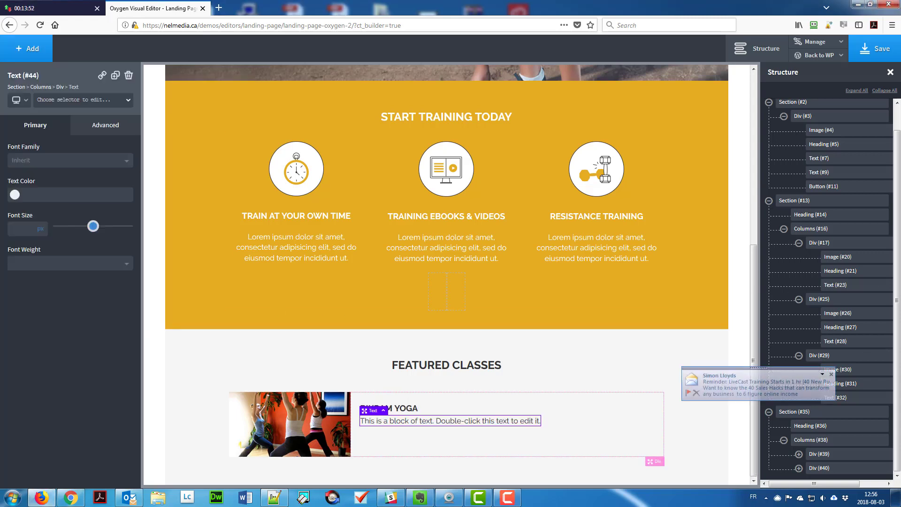
double_click(411, 419)
key(ctrl+a)
text(Lorem ipsum dolor sit amet, consectetur adipisicing elit, sed do eiusmod tempor incididunt ut. Lorem ipsum dolor sit amet, consectetur adipisicing elit, sed do eiusmod tempor incididunt ut.)
Apply a new class featuredText to the Lorem ipsum text block under BIKRAM YOGA.
click(73, 101)
text(featured)
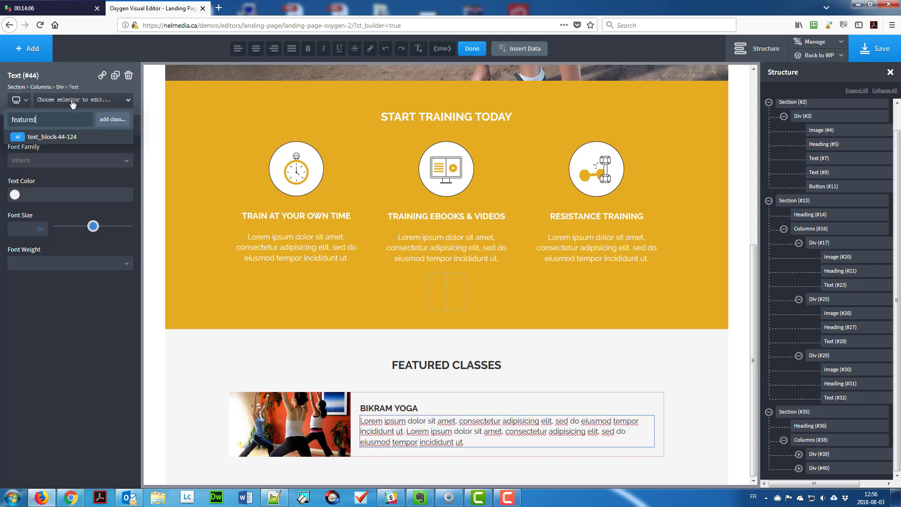
text(Text)
key(Return)
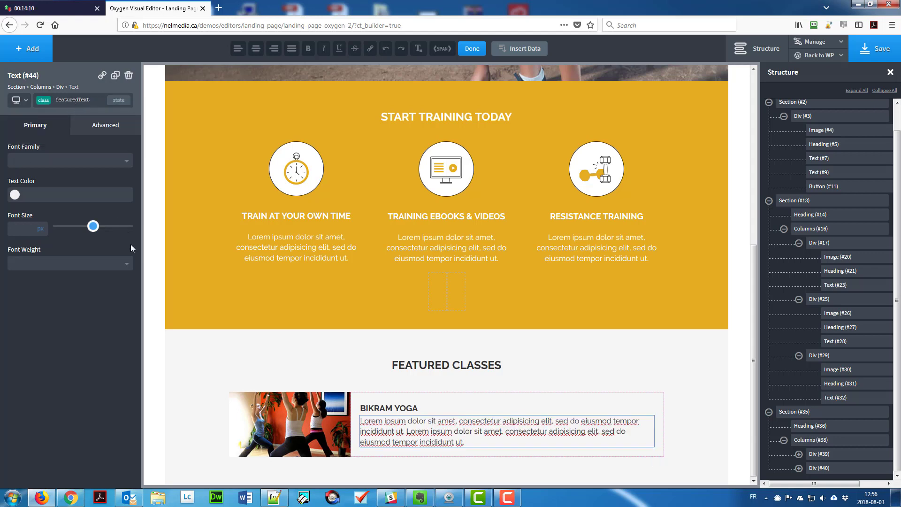
Duplicate the complete BIKRAM YOGA columns row twice to get three class rows.
click(392, 405)
click(392, 398)
click(372, 386)
click(116, 75)
click(116, 75)
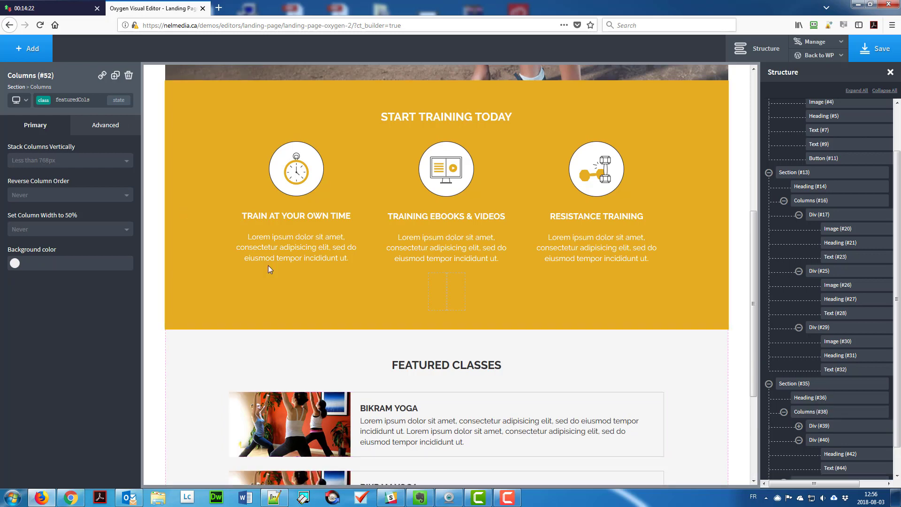
Replace the second class row's image with the purple dumbbell photo and change its heading to HIIT MAX.
scroll(268, 266, down, 4)
click(259, 331)
click(92, 161)
click(202, 150)
click(868, 460)
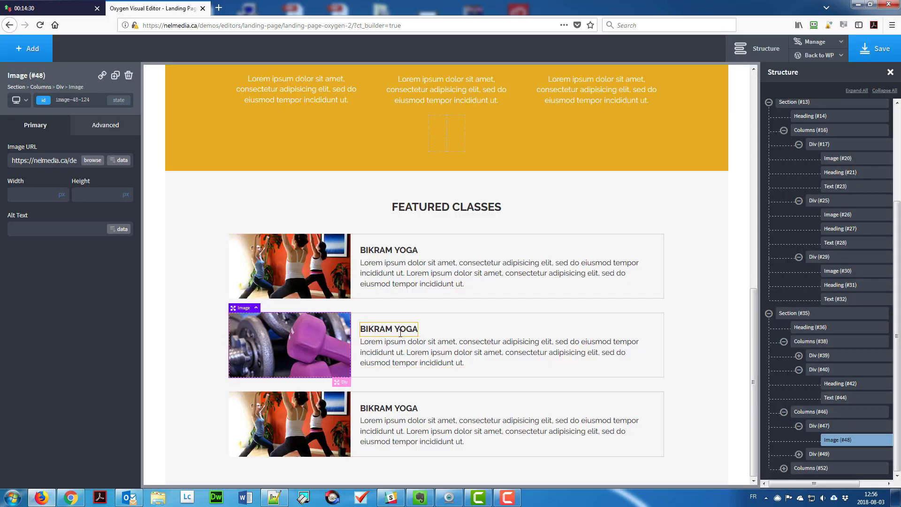
double_click(400, 333)
key(ctrl+a)
text(HIIT MAX)
Replace the third class row's image with the outdoor group workout photo and change its heading to STRENGTH BOOTCAMP.
click(290, 424)
click(97, 165)
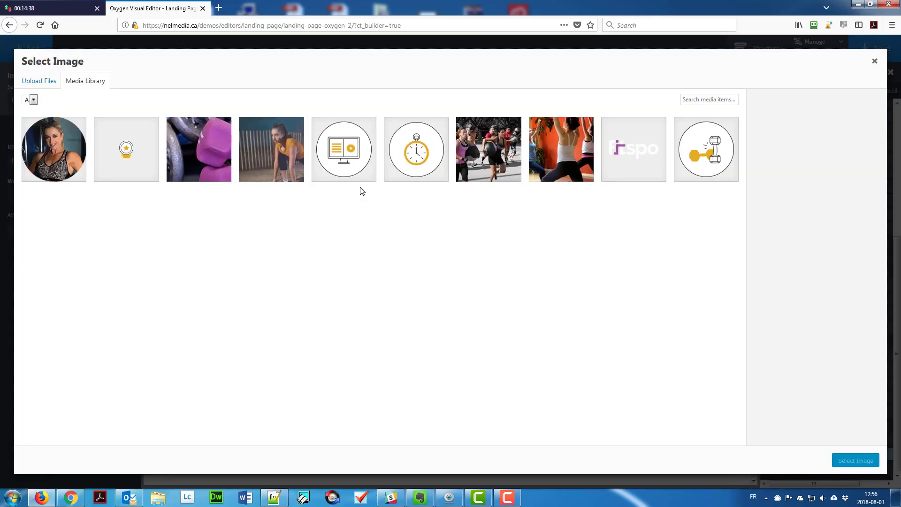
click(488, 150)
click(848, 467)
double_click(373, 408)
key(ctrl+a)
text(STRENGTH B)
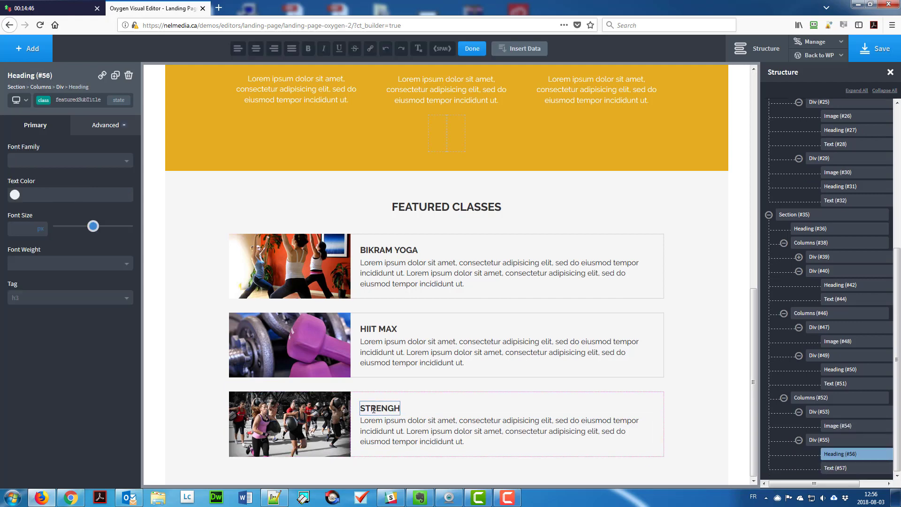
text(OOTCAMP)
key(Escape)
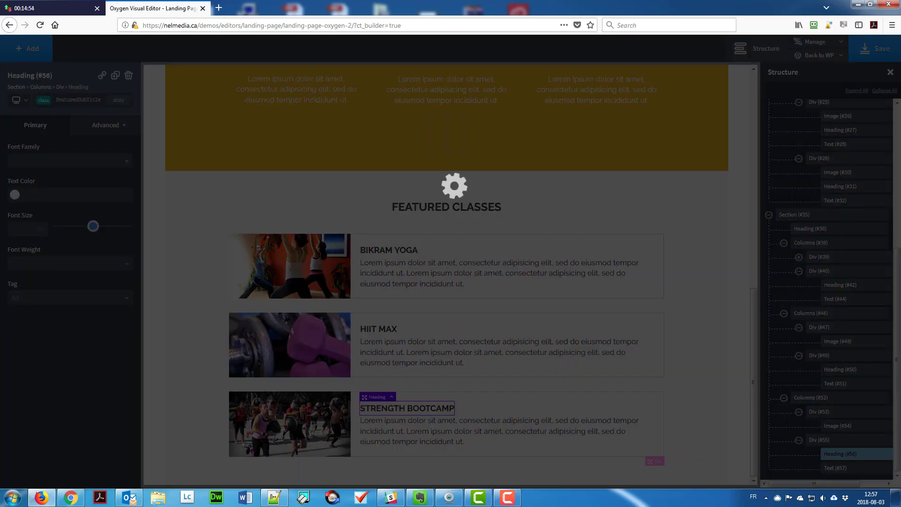
Add a new section below FEATURED CLASSES with centered horizontal item alignment and the section class.
click(27, 48)
click(40, 120)
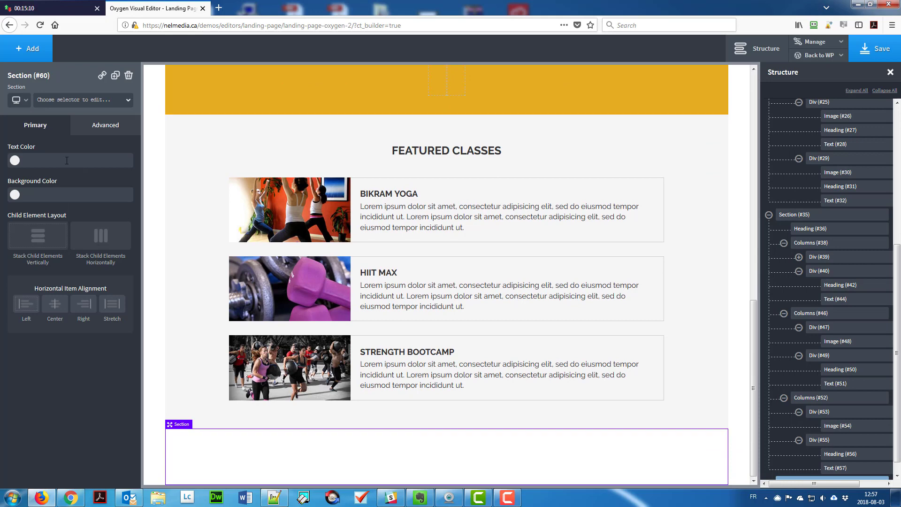
click(55, 304)
click(66, 99)
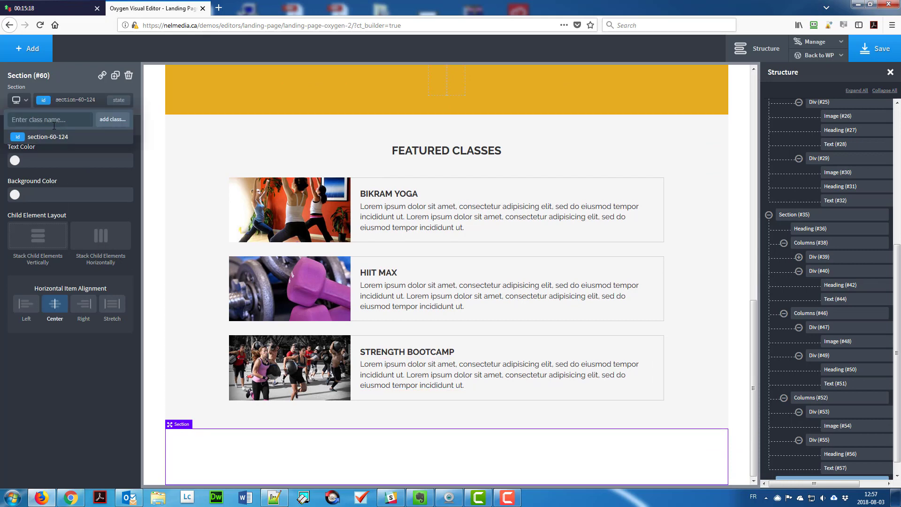
click(54, 123)
text(section)
key(Return)
Add a heading to the new section and set its text color to #e4ad22.
click(28, 48)
click(45, 185)
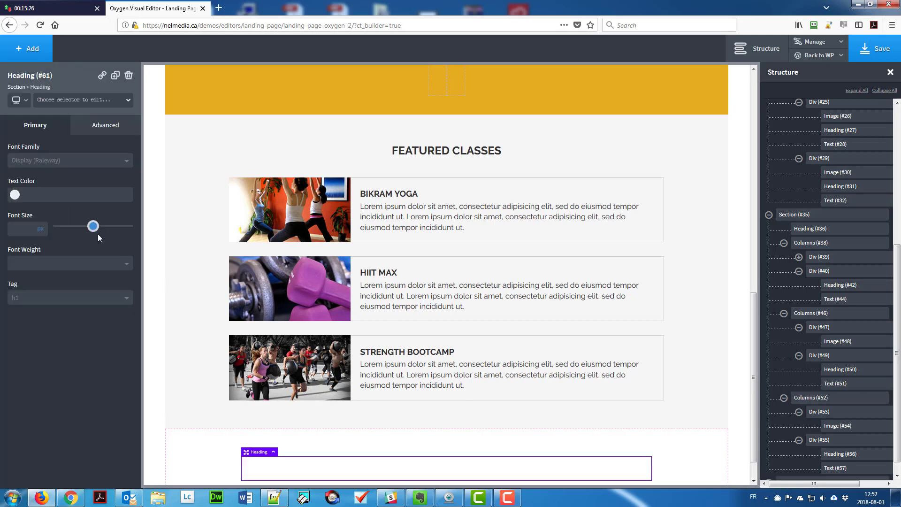
key(ctrl+v)
key(ctrl+z)
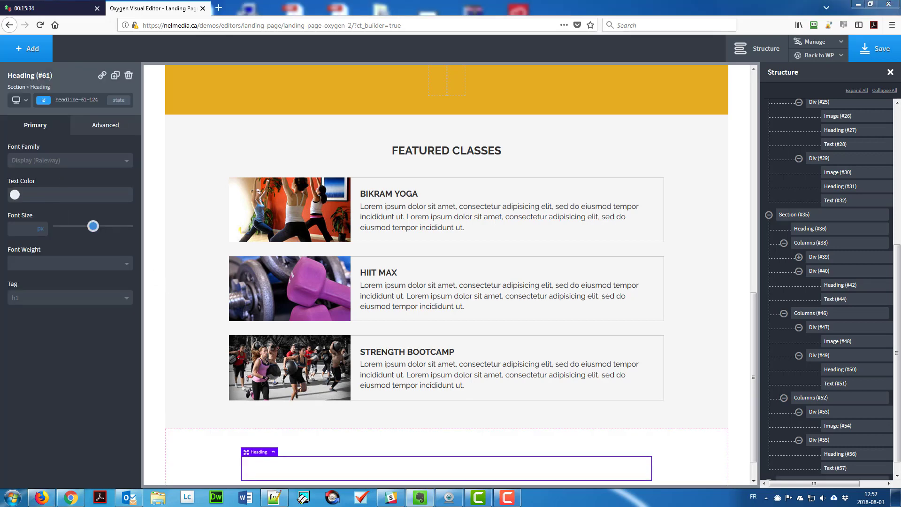
click(104, 196)
text(#e4ad22)
Make the yellow heading an h2 and change its text to MEET THE OWNER.
click(66, 299)
click(66, 325)
double_click(370, 465)
key(ctrl+a)
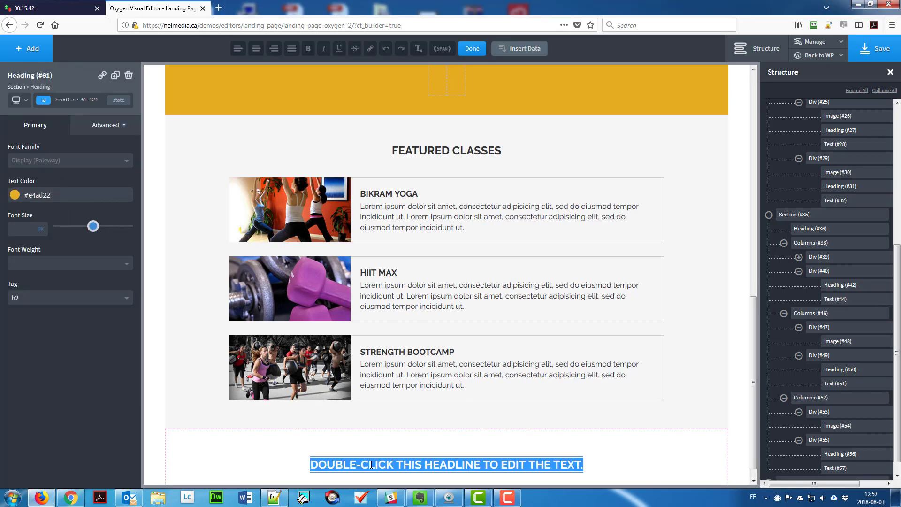
text(MEET THE OWNER)
Add a three-column layout below MEET THE OWNER and change the breakpoint at which its columns stack vertically.
scroll(364, 465, down, 1)
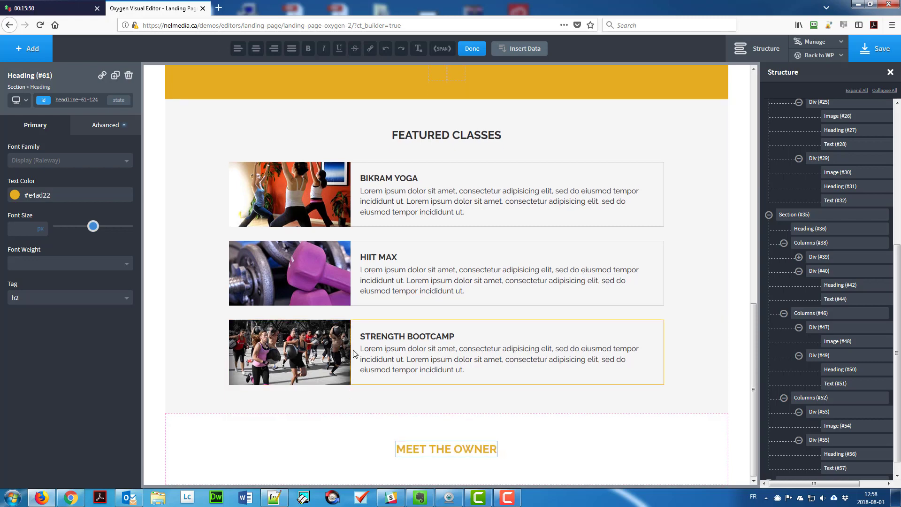
click(27, 49)
click(41, 145)
click(38, 218)
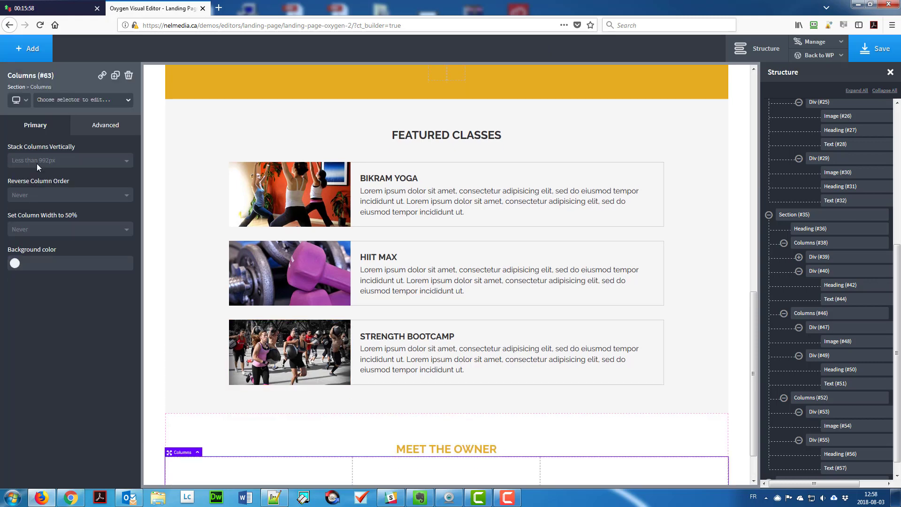
click(37, 161)
click(45, 202)
Give the three-column layout a 40 px top margin and a maximum width of 960 px.
click(101, 127)
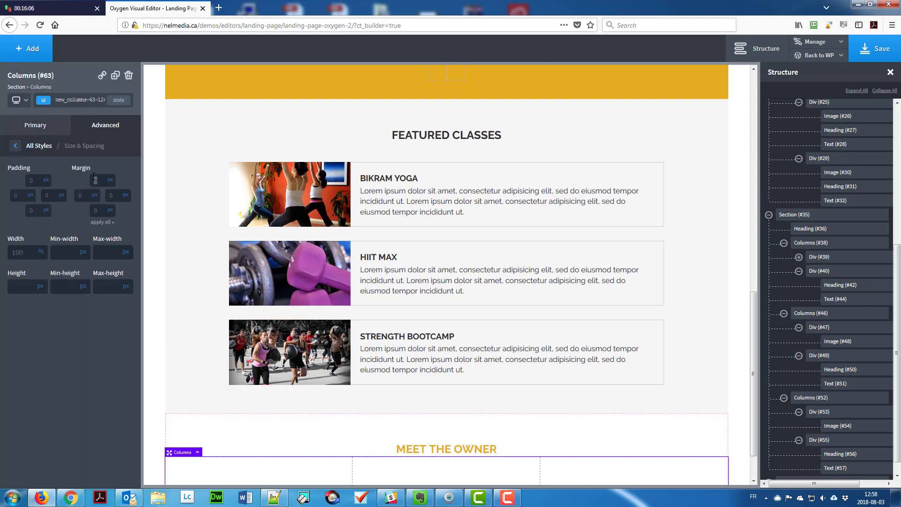
click(96, 180)
text(40)
click(107, 252)
text(960)
scroll(756, 197, down, 2)
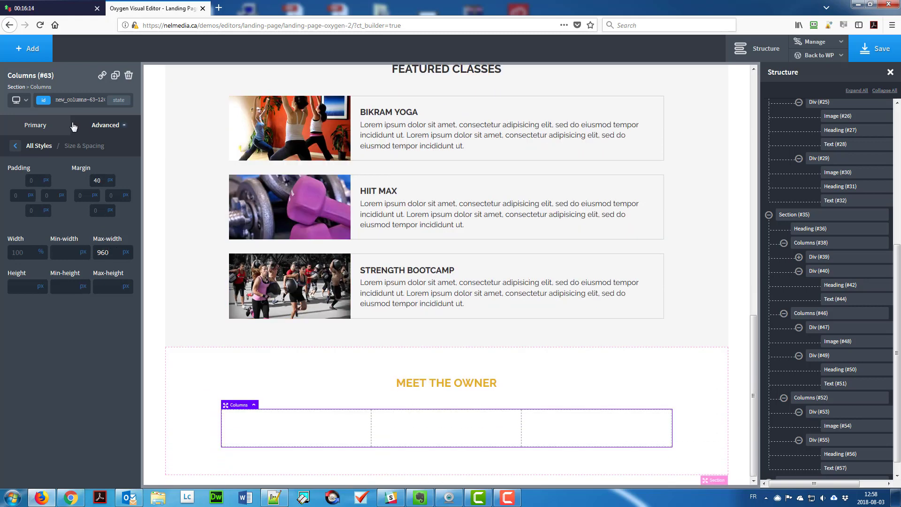
Set the first MEET THE OWNER column to 28% width and its padding to 0 px on all sides.
click(292, 424)
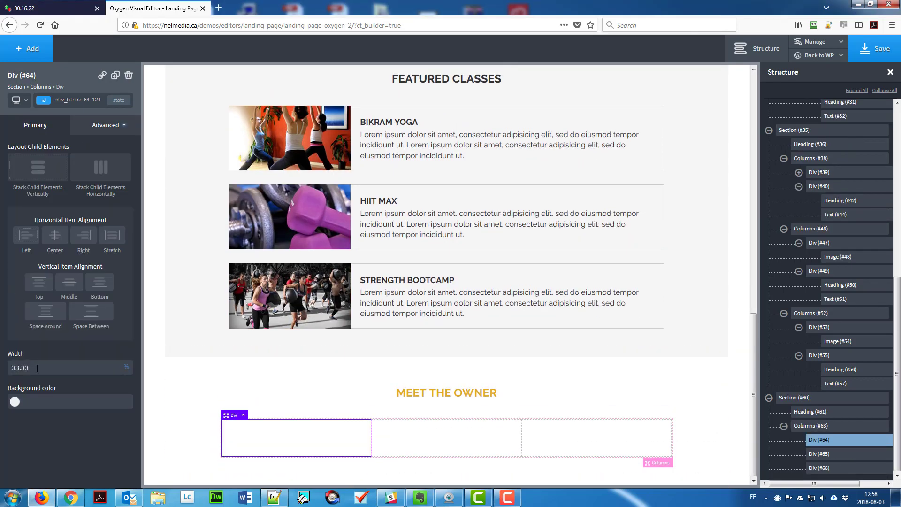
click(37, 368)
text(28)
click(92, 126)
click(60, 180)
click(42, 180)
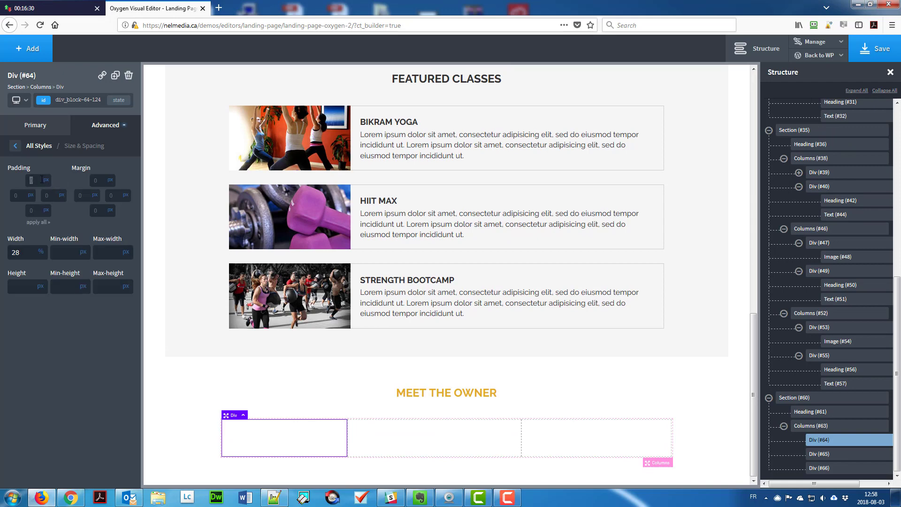
text(0)
key(Tab)
text(0)
key(Tab)
text(0	0)
Insert the round portrait photo of the woman from the media library into the first MEET THE OWNER column.
click(28, 48)
click(38, 334)
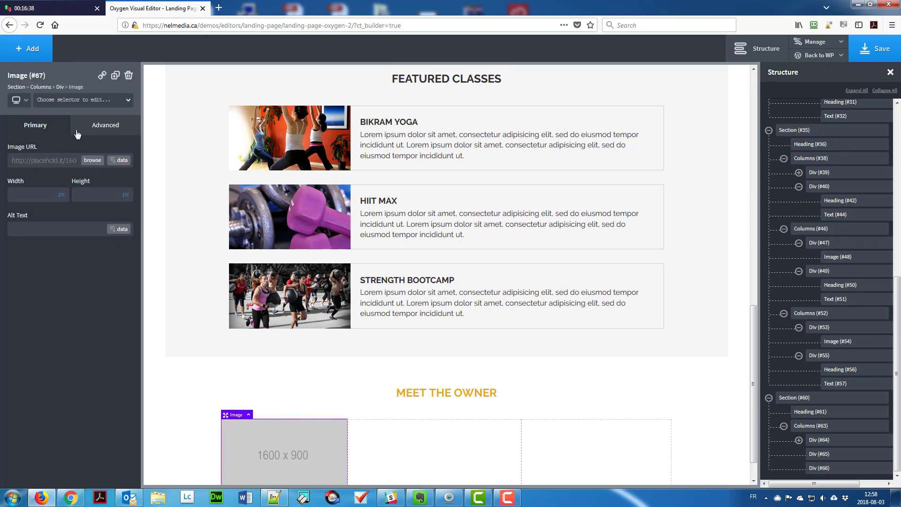
click(92, 160)
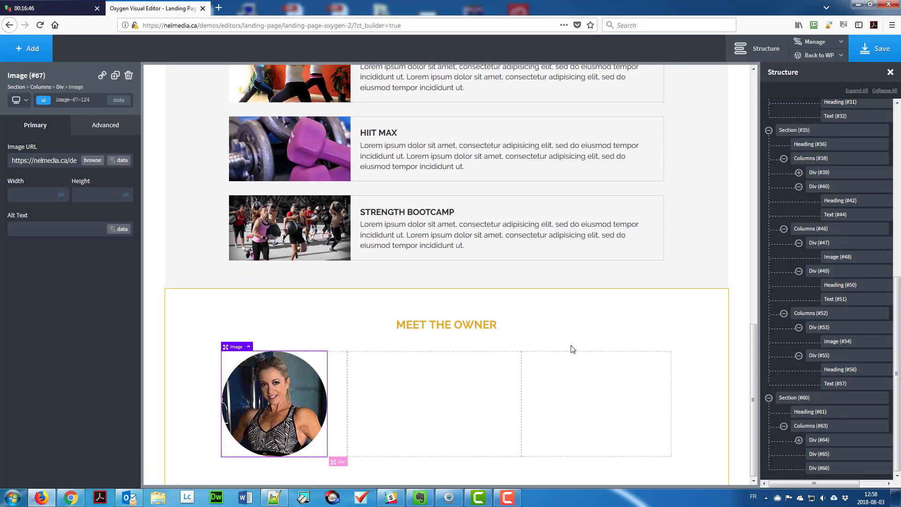
Set the second MEET THE OWNER column to 38% width and its left padding to 0 px.
click(436, 416)
double_click(39, 369)
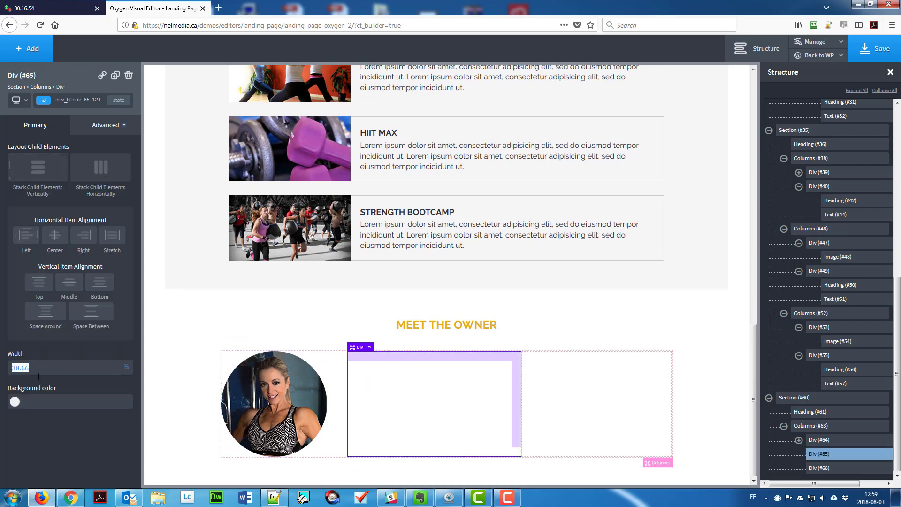
text(38)
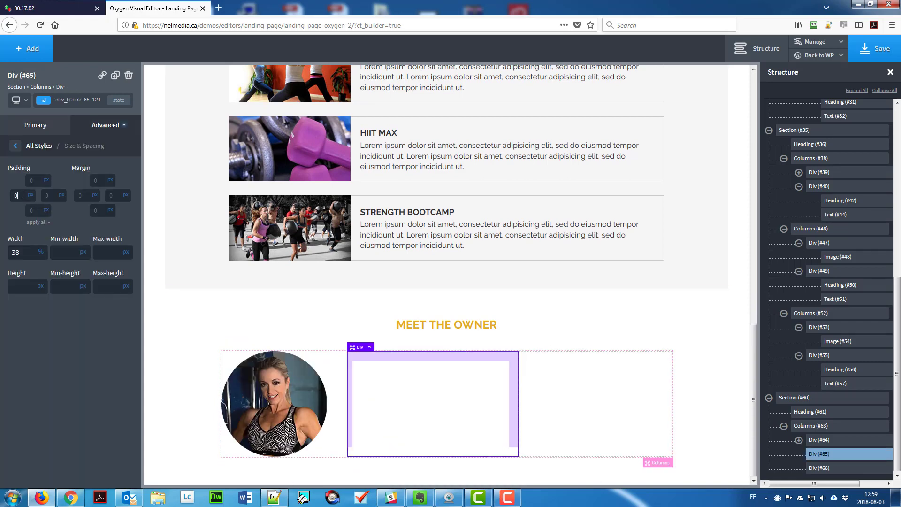
text(0)
click(16, 146)
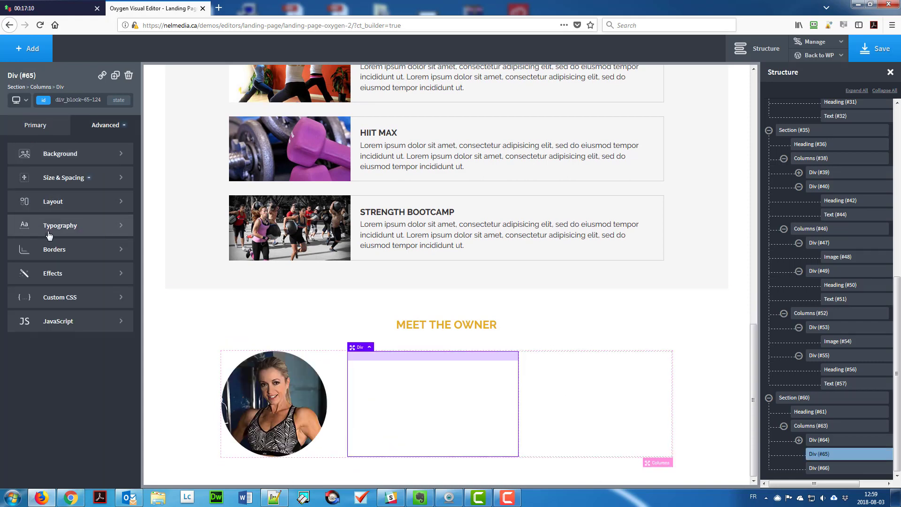
Set the second column's display to block and align its text left.
click(63, 201)
click(74, 183)
click(15, 146)
click(60, 225)
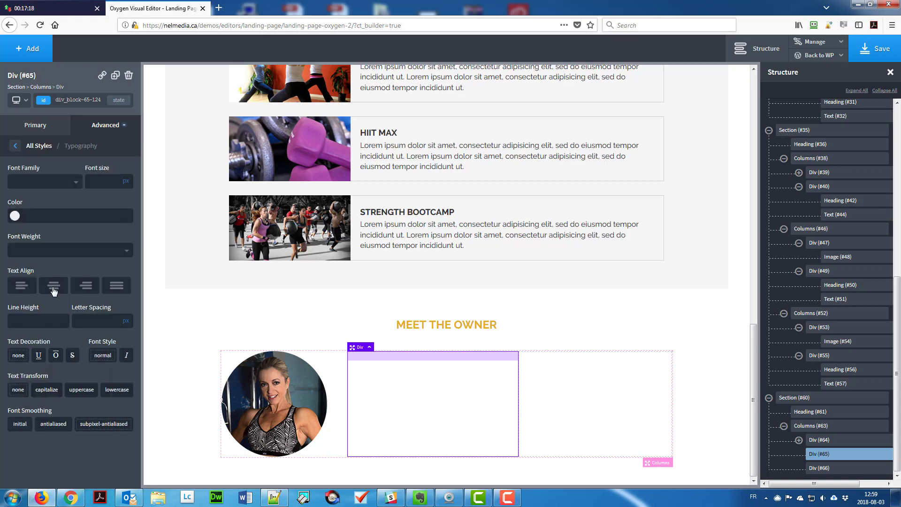
click(22, 286)
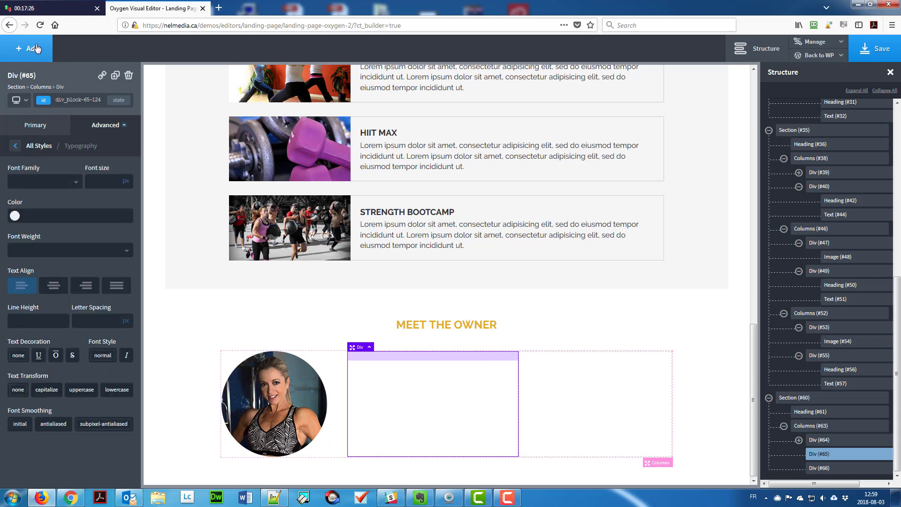
Add a heading to the second column containing the owner's full name in capitals.
click(28, 49)
click(42, 200)
double_click(371, 370)
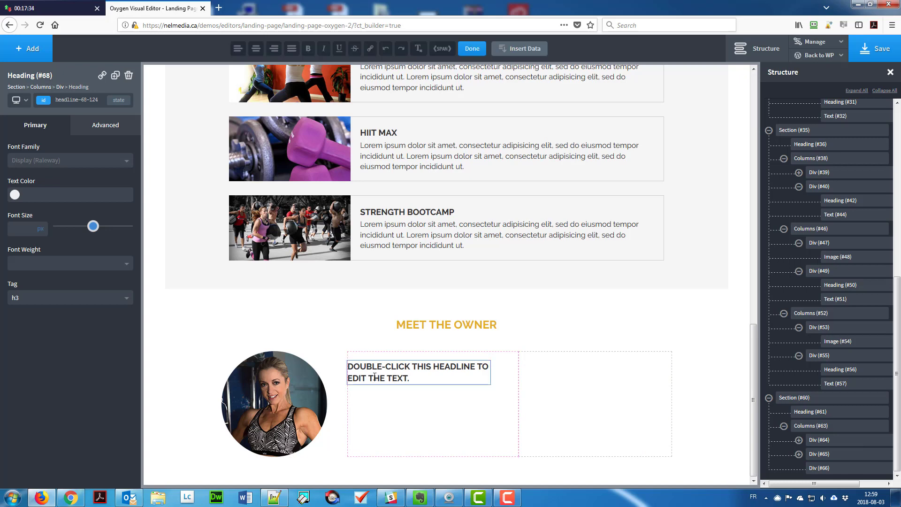
text(CECILIA NEWVILLE)
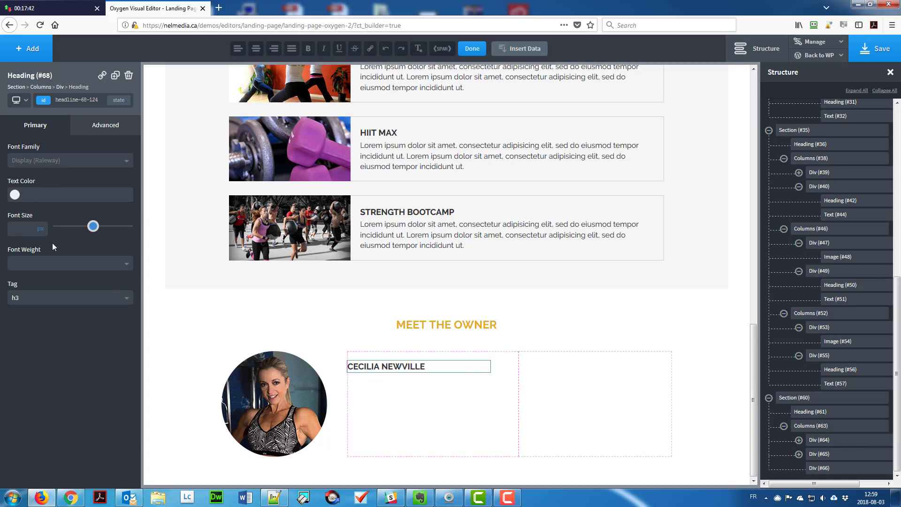
Set the owner-name heading's font size to 20 px and its top margin to -20 px.
click(29, 230)
text(20)
click(115, 125)
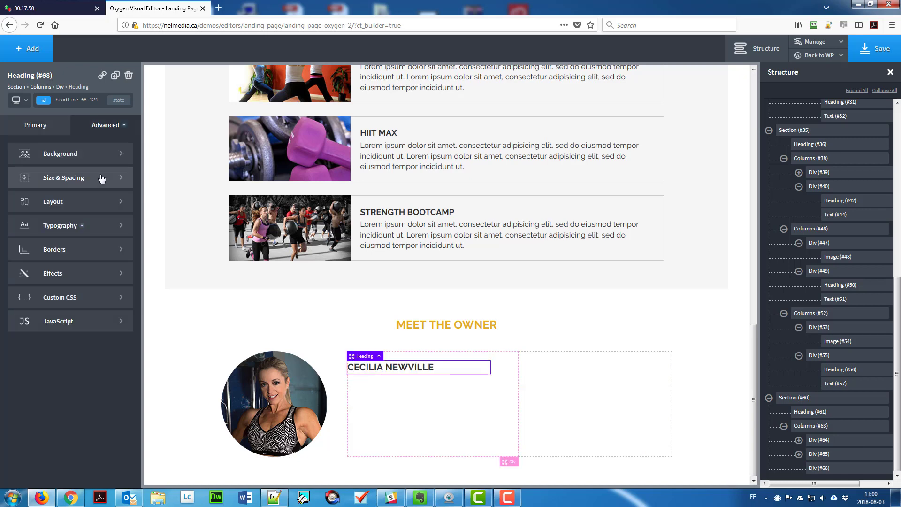
click(60, 175)
click(98, 180)
text(-20)
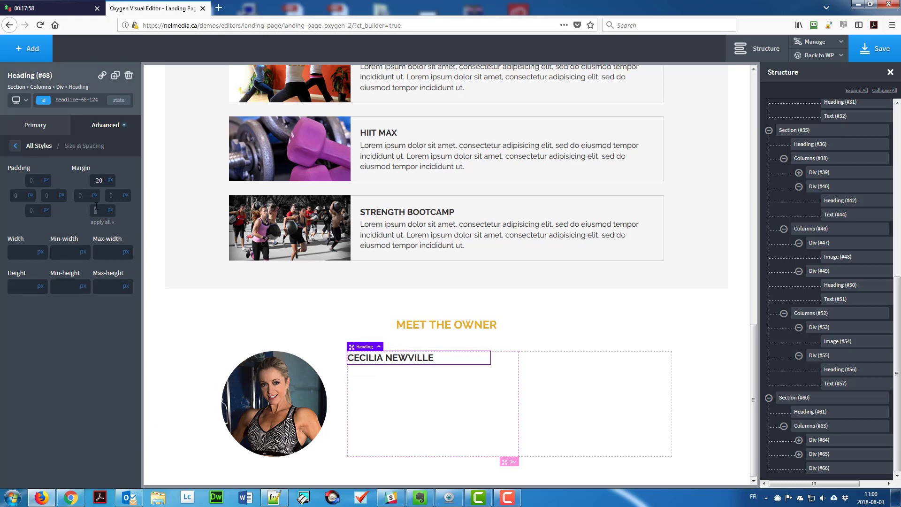
Add a text block below the owner's name containing two "Lorem ipsum dolor sit amet" placeholder sentences.
click(26, 48)
click(94, 184)
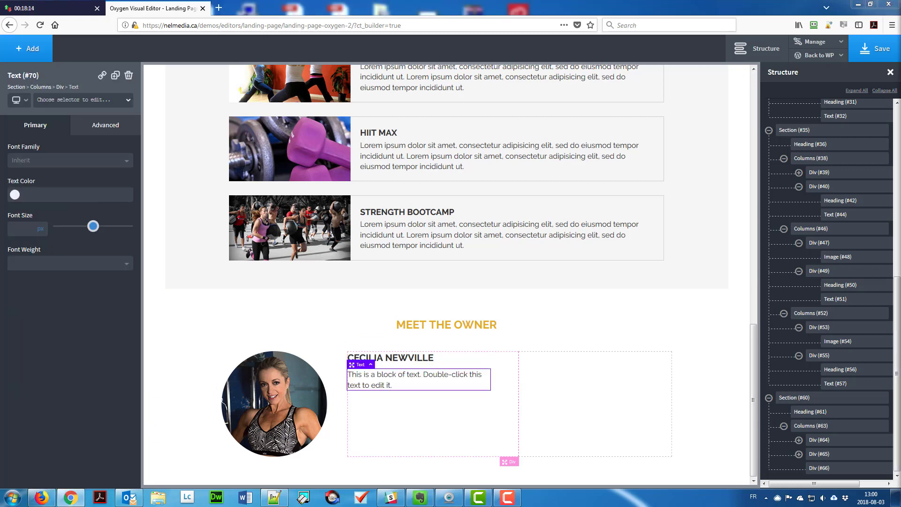
triple_click(452, 377)
text(Lorem ipsum dolor sit amet, consectetur adipisicing elit, sed do eiusmod tempor incididunt ut. Lorem ipsum dolor sit amet, consectetur adipisicing elit, sed do eiusmod tempor incididunt ut.)
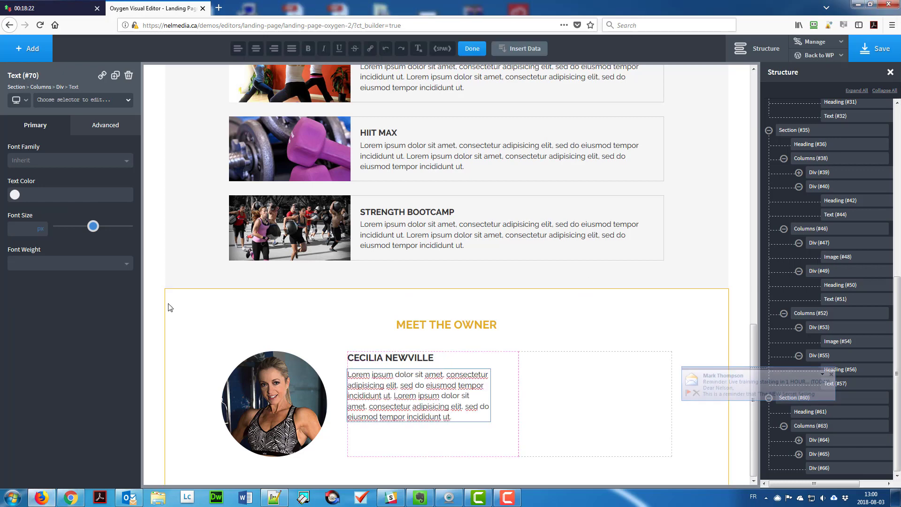
click(109, 126)
click(114, 178)
Insert the small gold award badge image from the media library below the second column's placeholder text.
click(27, 48)
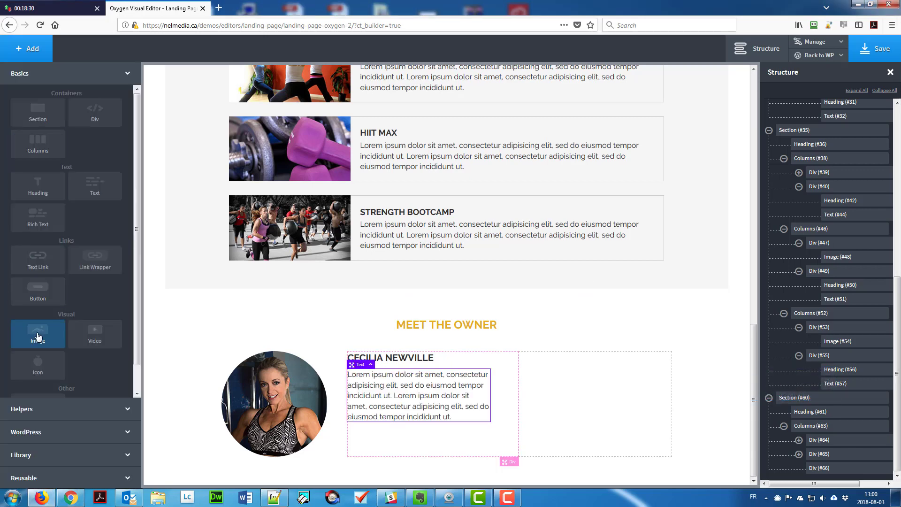
click(38, 364)
click(92, 160)
click(128, 150)
click(855, 461)
scroll(558, 339, down, 1)
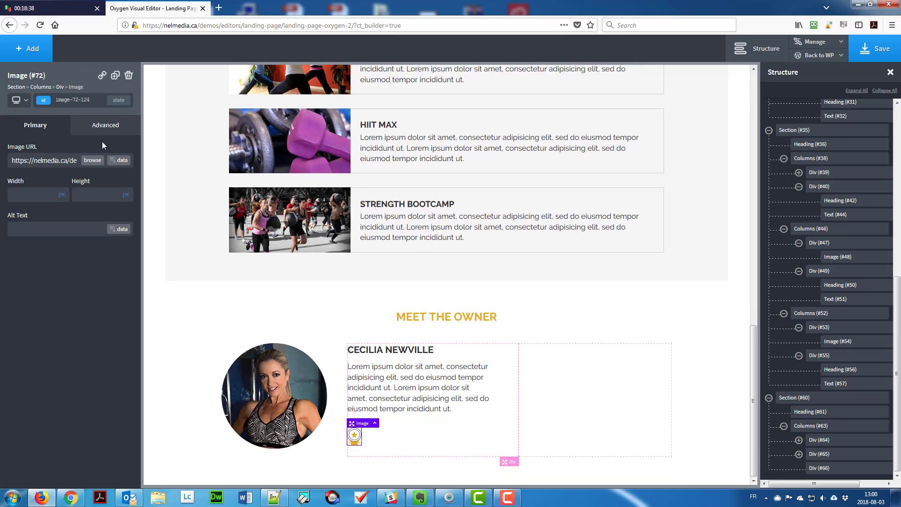
Give the award badge image a 5 px top margin.
click(105, 125)
click(105, 181)
click(96, 181)
text(5)
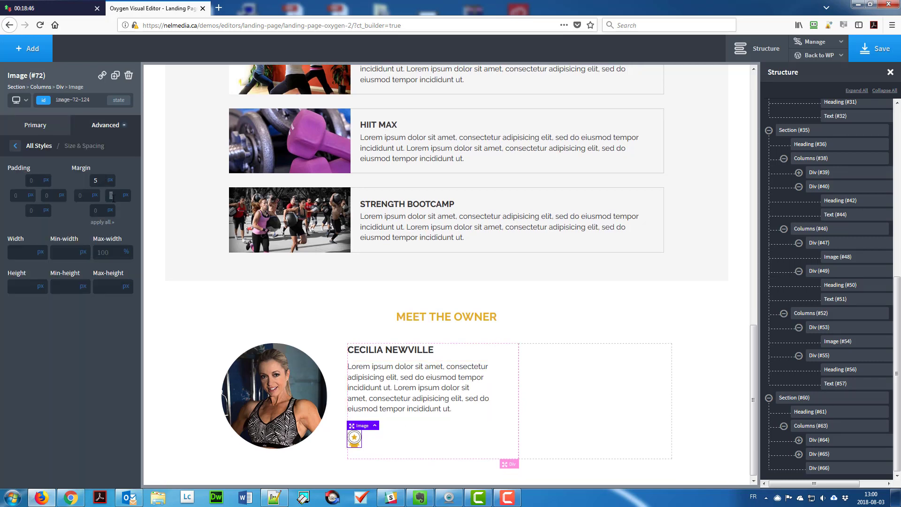
Float the badge image left and add the text "Certified Trainer by the International Health and Fitness Committee" beside it.
click(38, 146)
click(32, 201)
click(70, 233)
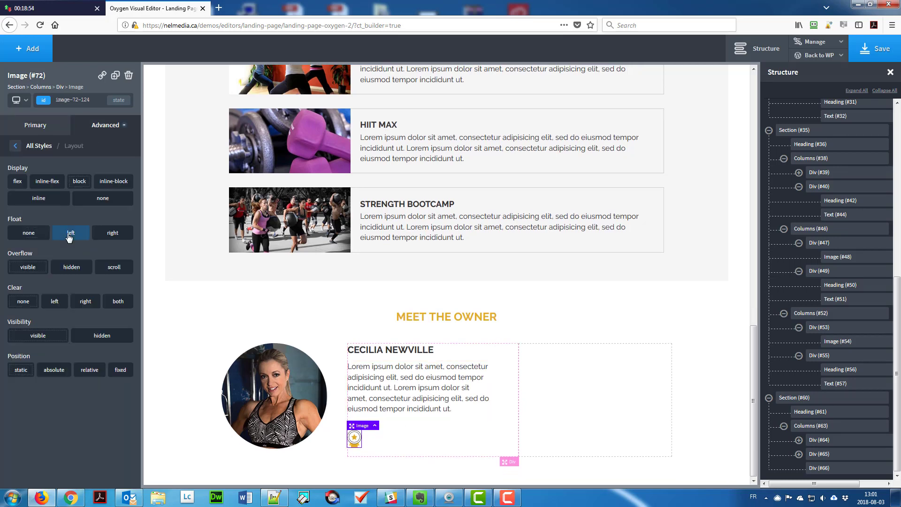
click(26, 48)
click(94, 188)
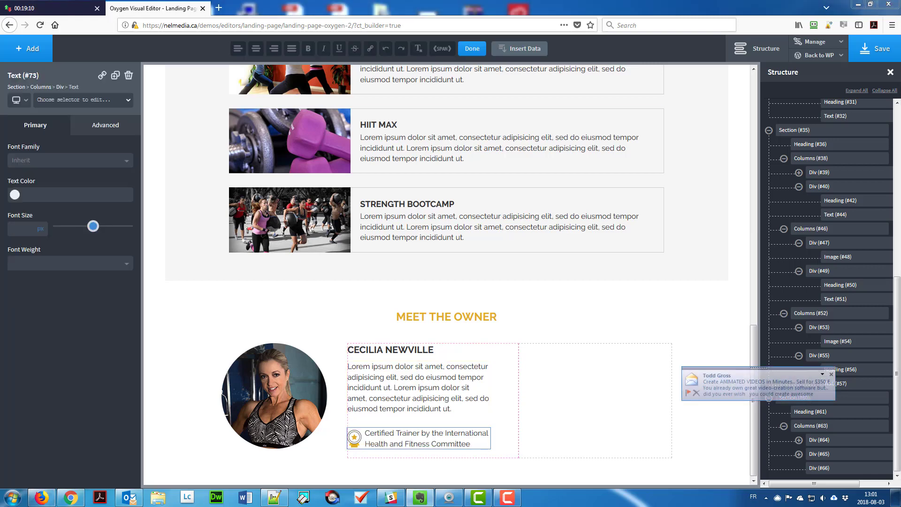
Adjust the left padding of the third MEET THE OWNER column.
click(569, 389)
click(106, 125)
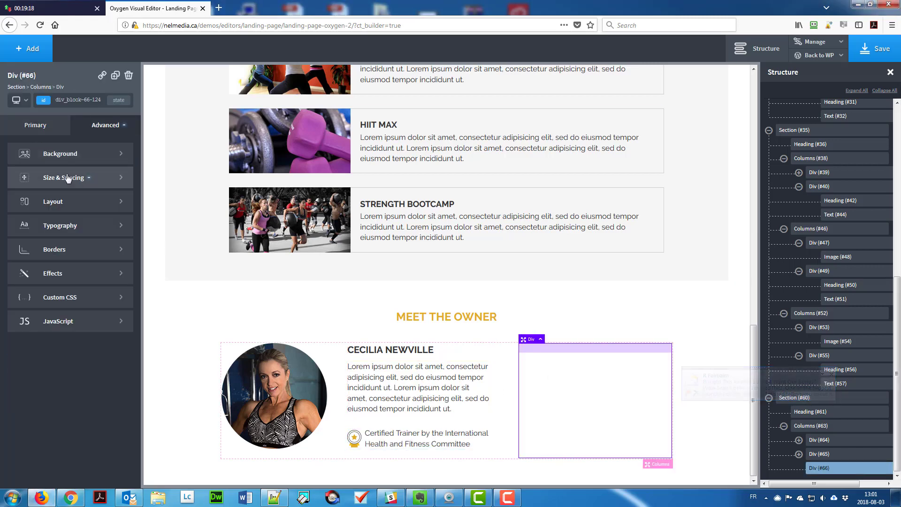
click(68, 177)
click(22, 193)
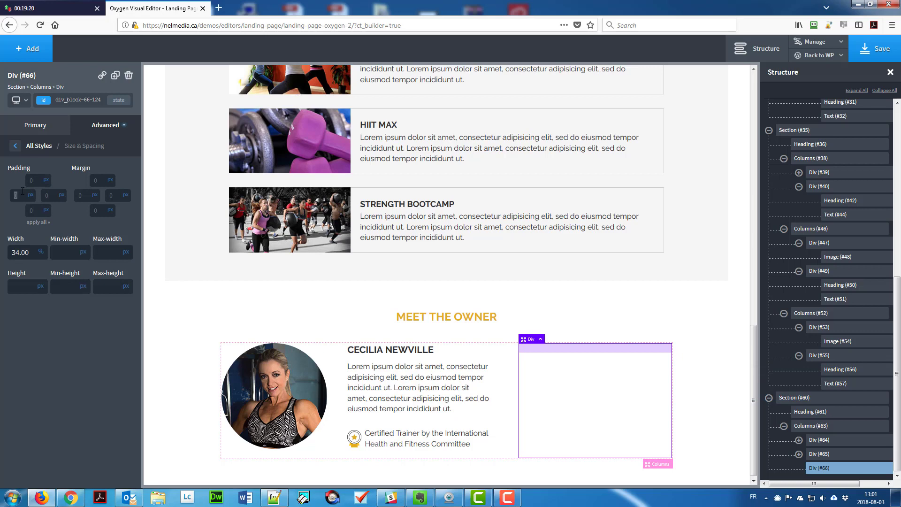
Set the third column's position to relative and align its text left.
click(34, 146)
click(44, 201)
scroll(66, 422, down, 5)
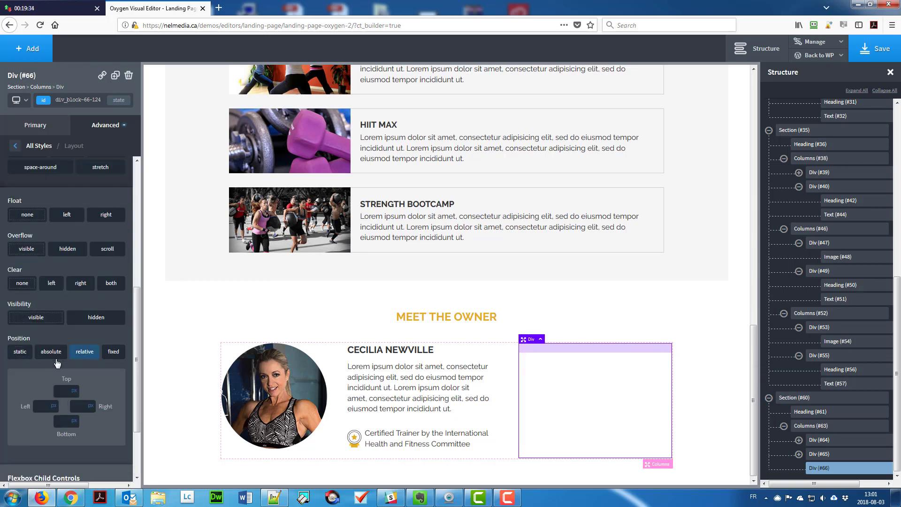
click(35, 146)
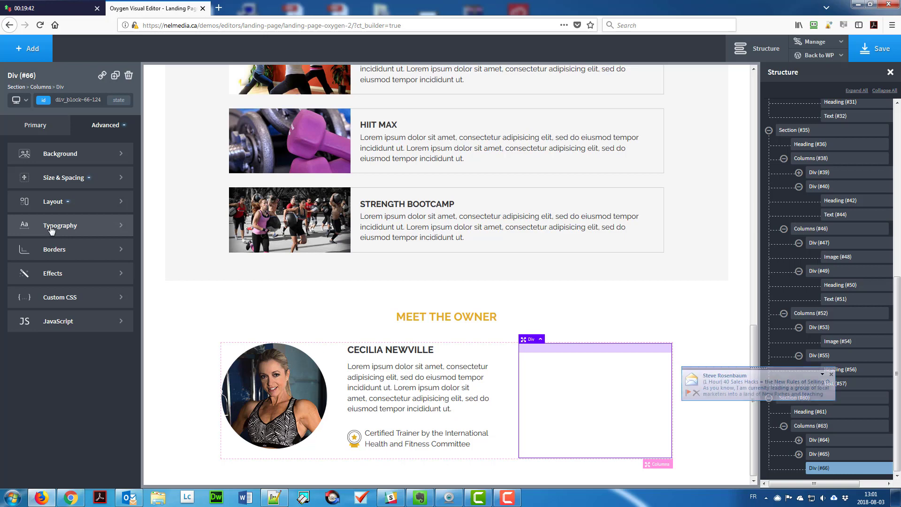
click(52, 226)
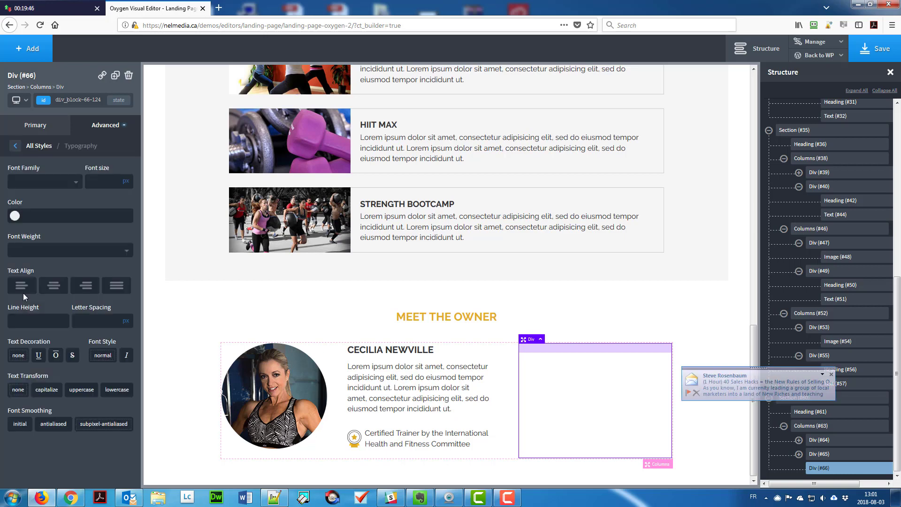
Give the third column a solid 1 px left border in color #ccc.
click(33, 146)
click(43, 272)
click(37, 185)
click(47, 235)
text(#CCC)
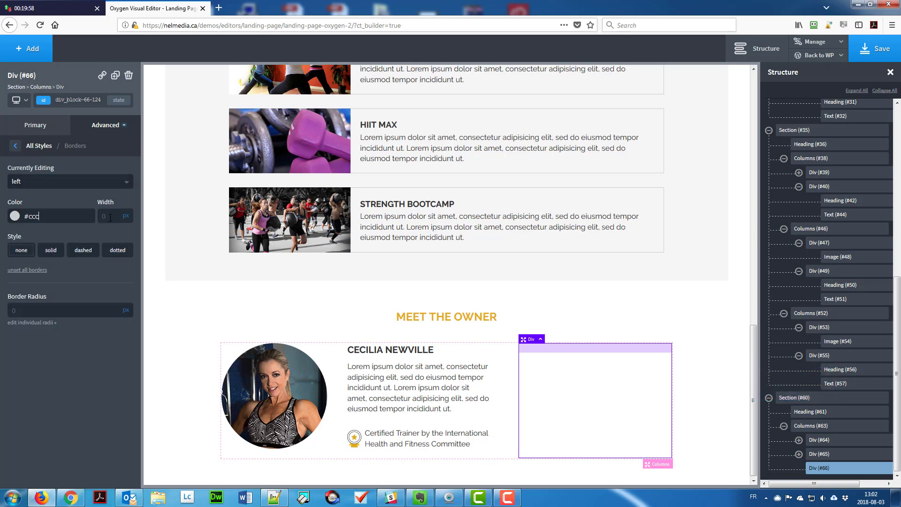
key(Tab)
text(1)
Add a rich text element to the third column containing an opening double quotation mark entity.
click(27, 48)
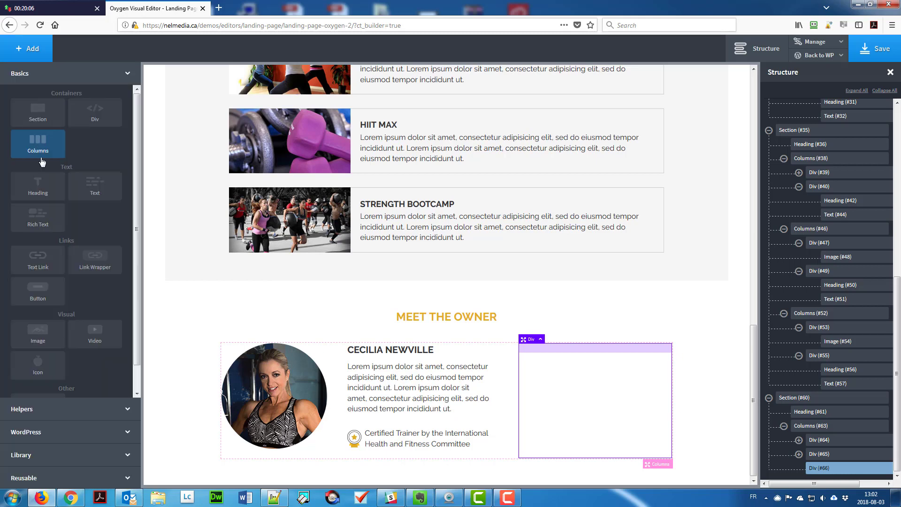
click(59, 228)
double_click(559, 356)
key(ctrl+a)
text(&l)
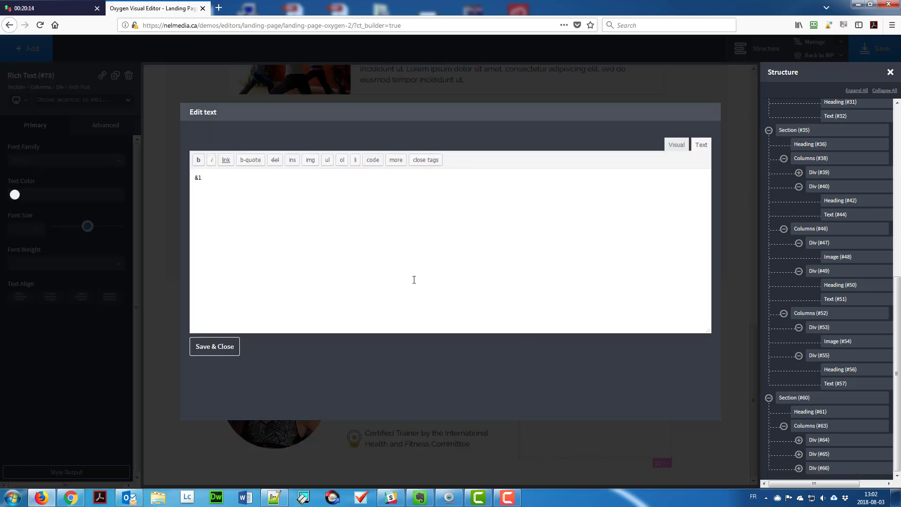
click(215, 346)
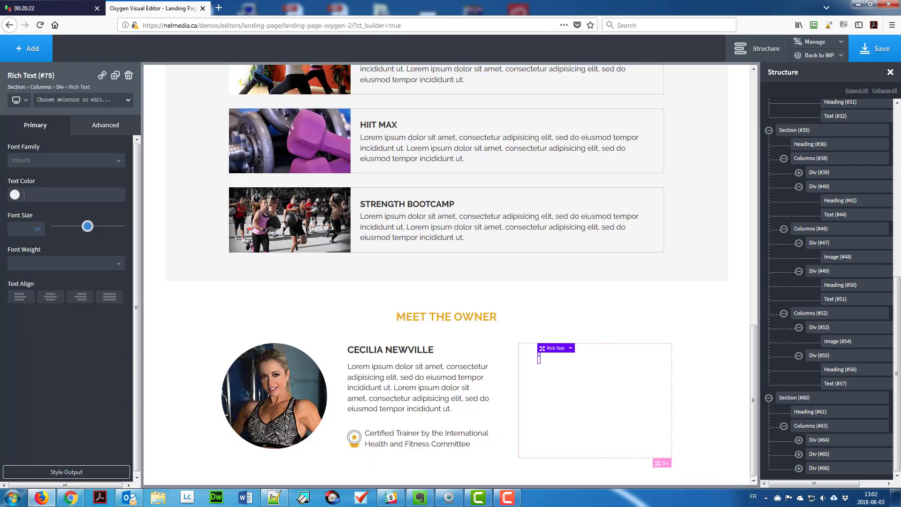
Set the quotation mark's text color to #e4ad22 and its font size to 72 px.
text(#e4ad22)
click(27, 232)
text(72)
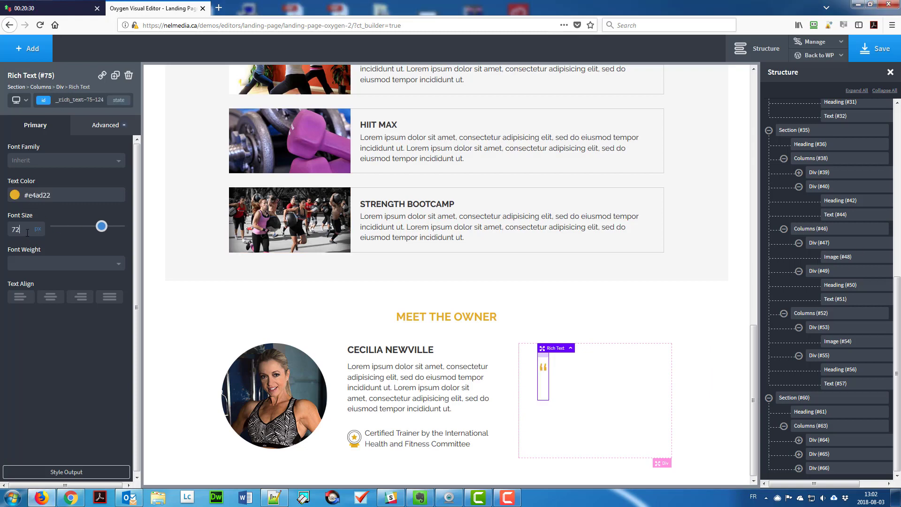
Position the quotation mark absolutely with a top offset of -18 px.
click(105, 125)
click(43, 193)
click(56, 369)
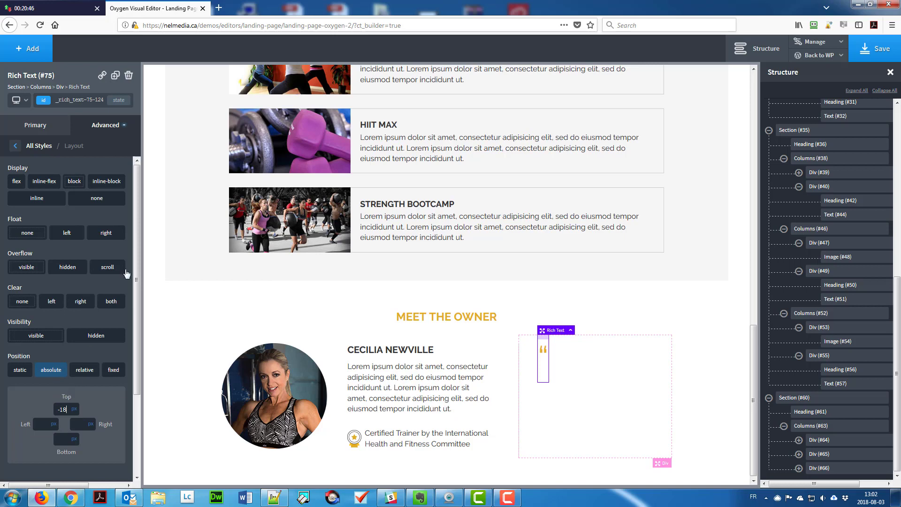
Add the testimonial about the owner to the third column, credited to a certified trainer at Fitspo, and italicize its quoted paragraph.
click(19, 56)
click(95, 189)
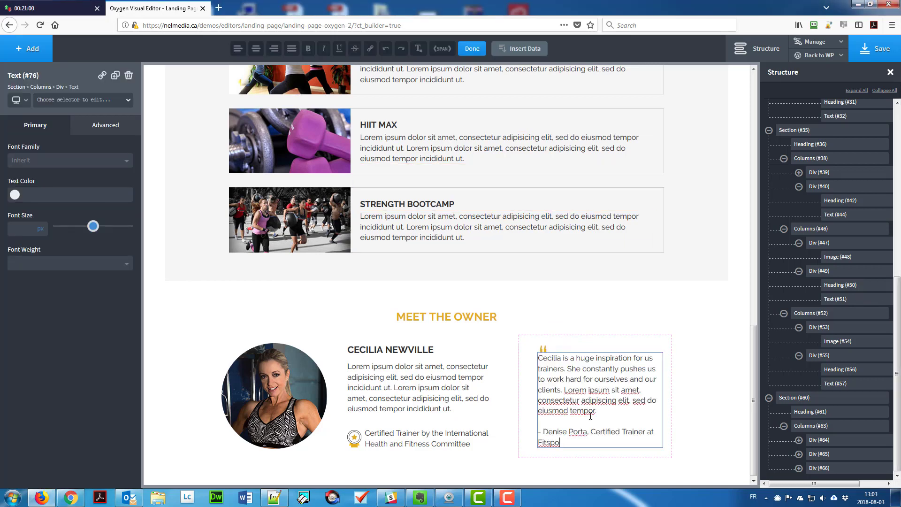
drag(597, 411, 449, 100)
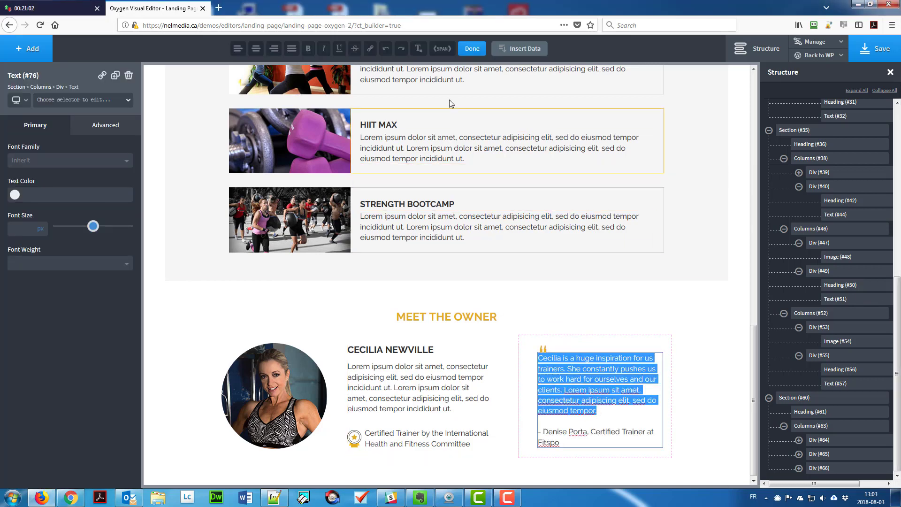
Set the testimonial text's top margin to -20 px and its left margin to 37 px.
click(105, 125)
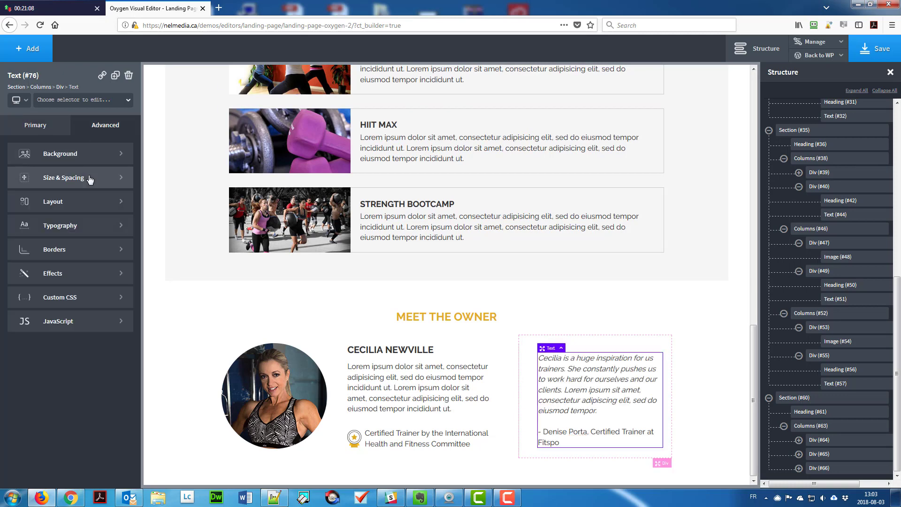
click(47, 175)
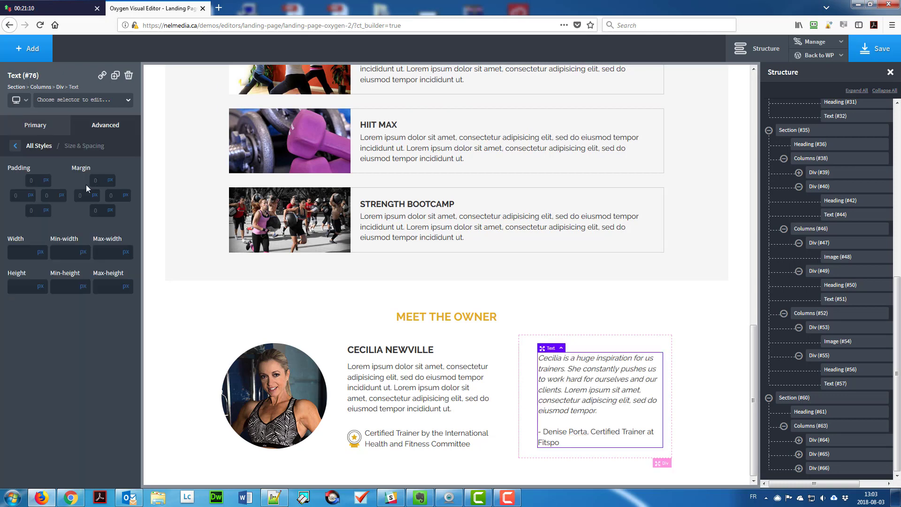
click(99, 180)
text(-20)
click(81, 196)
text(37)
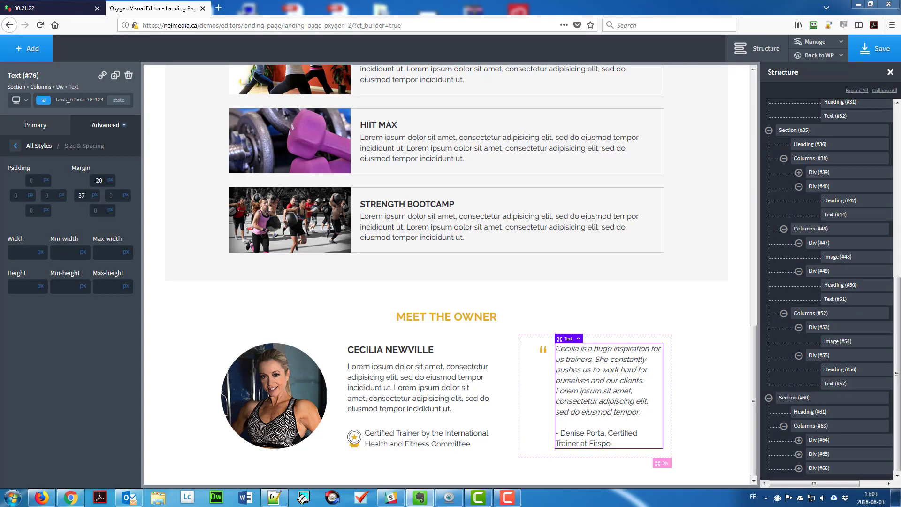
Add a section below MEET THE OWNER with background color #2a2a2b and set the horizontal alignment of its items.
click(14, 50)
click(45, 117)
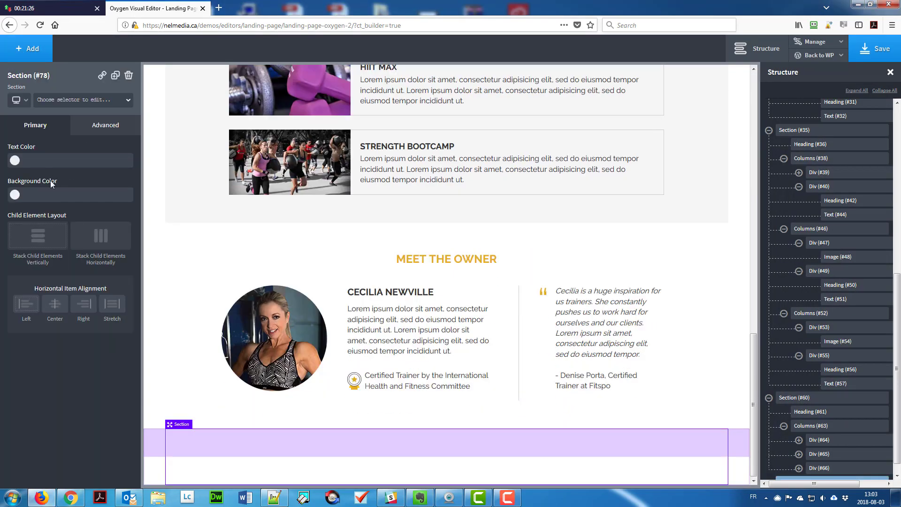
click(47, 196)
text(#2a2a2b)
click(104, 130)
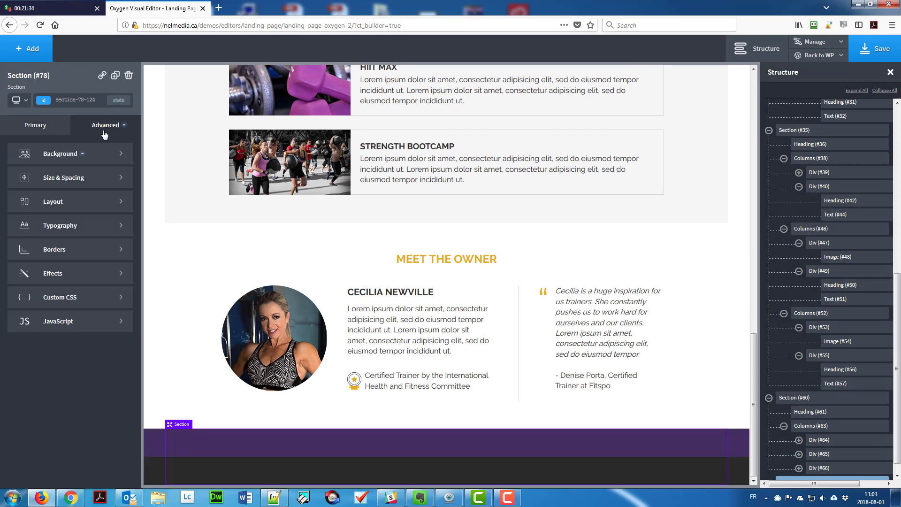
click(35, 129)
click(106, 124)
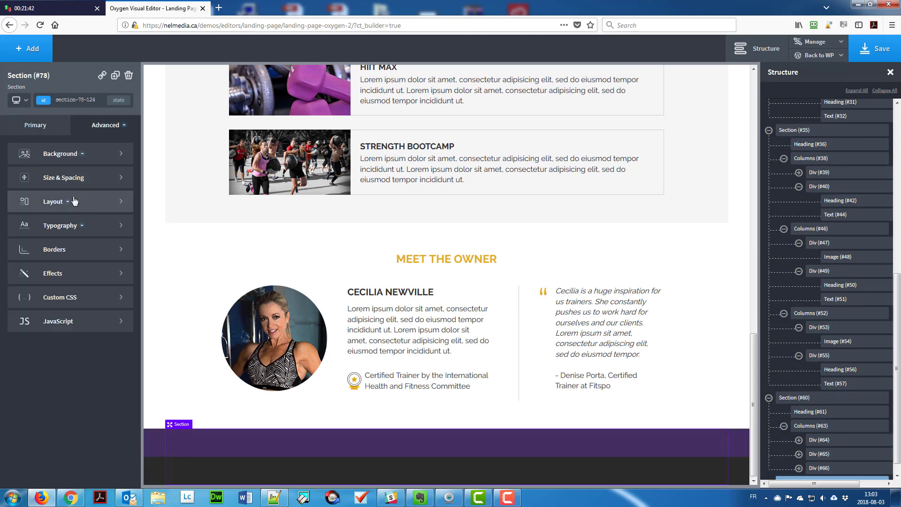
Set the dark section's top and bottom container padding to 15 px and assign it the section class.
click(70, 175)
text(15)
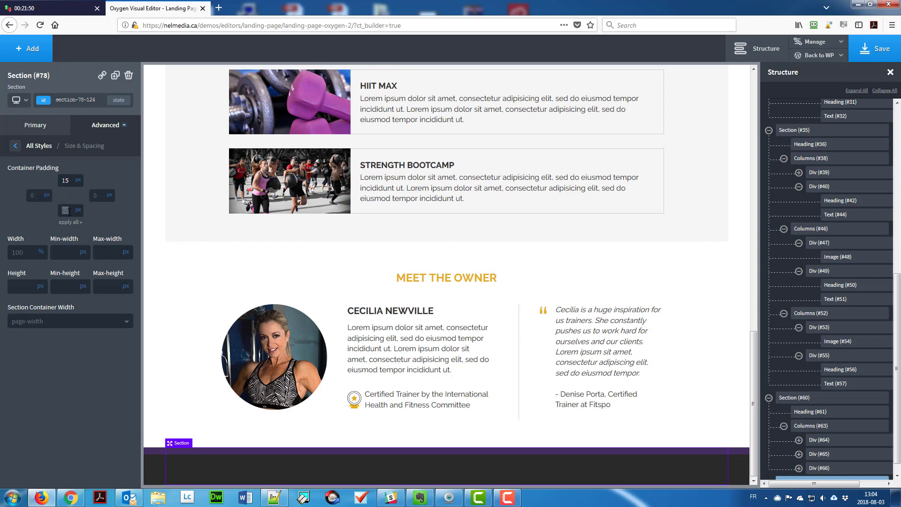
click(43, 100)
text(sect)
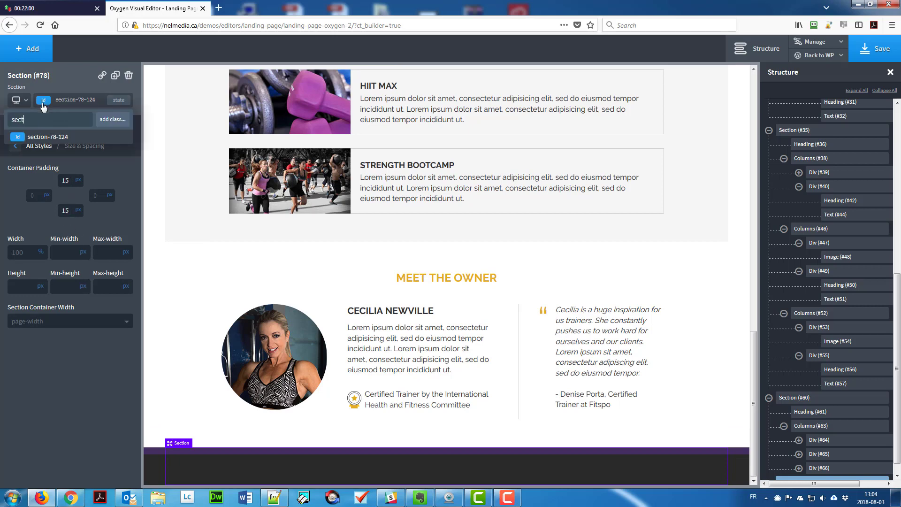
key(Escape)
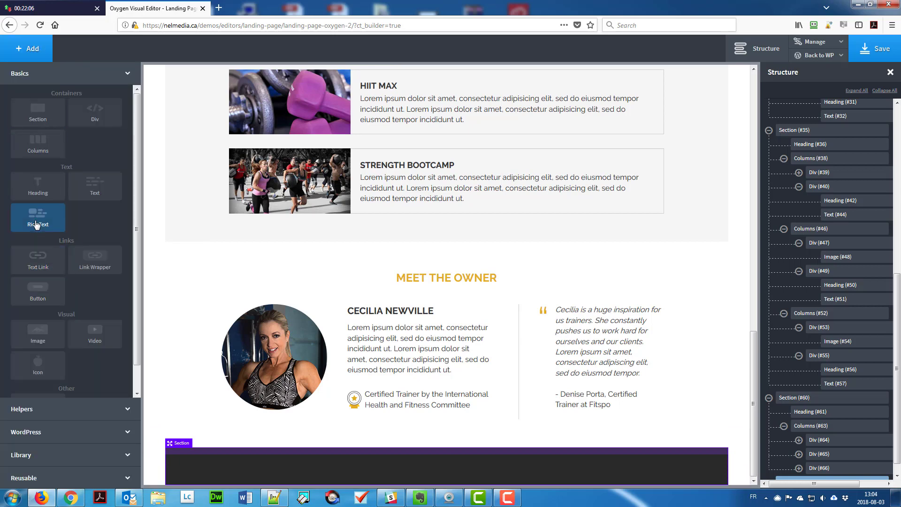
Add a rich text element to the dark section with text color #fff, reading "© Copyright 2015 Insert Name Here".
click(38, 220)
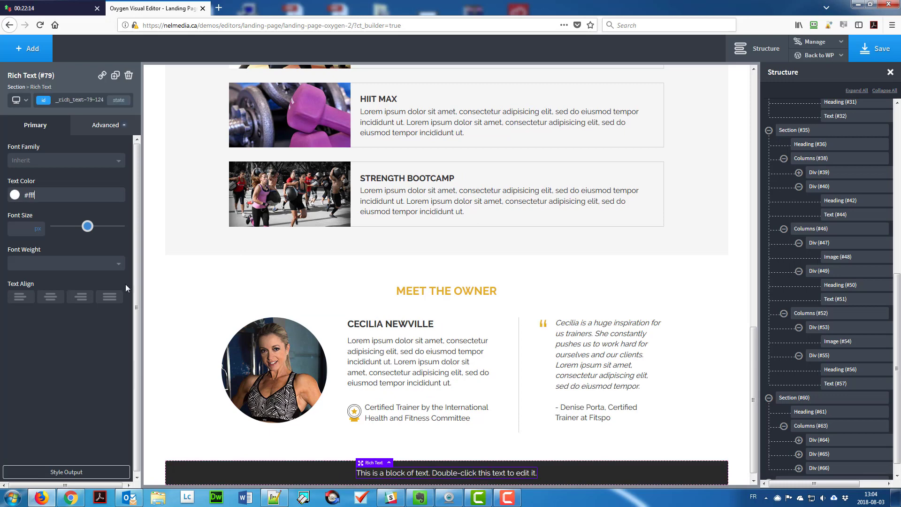
double_click(388, 474)
key(ctrl+a)
text(&copy;)
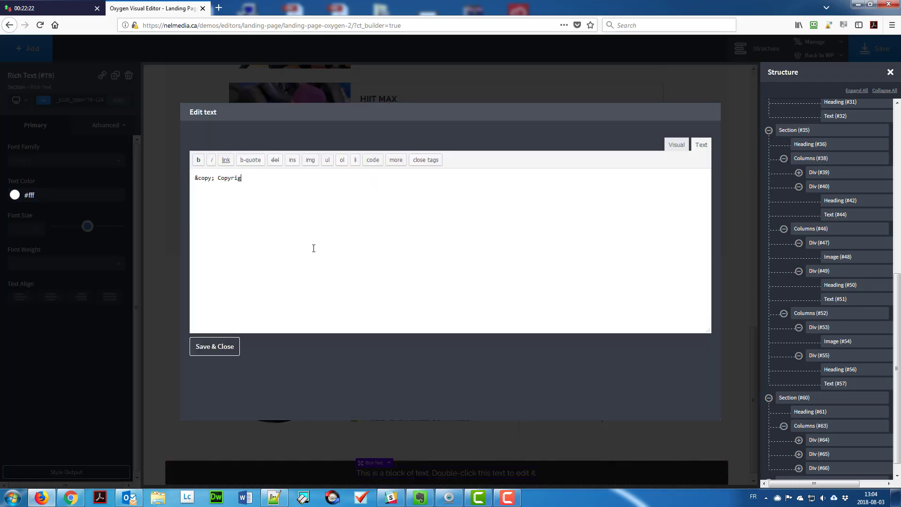
click(221, 351)
Save the page, stop the online stopwatch in its browser tab, and return to the visual editor.
click(864, 51)
click(61, 8)
click(395, 262)
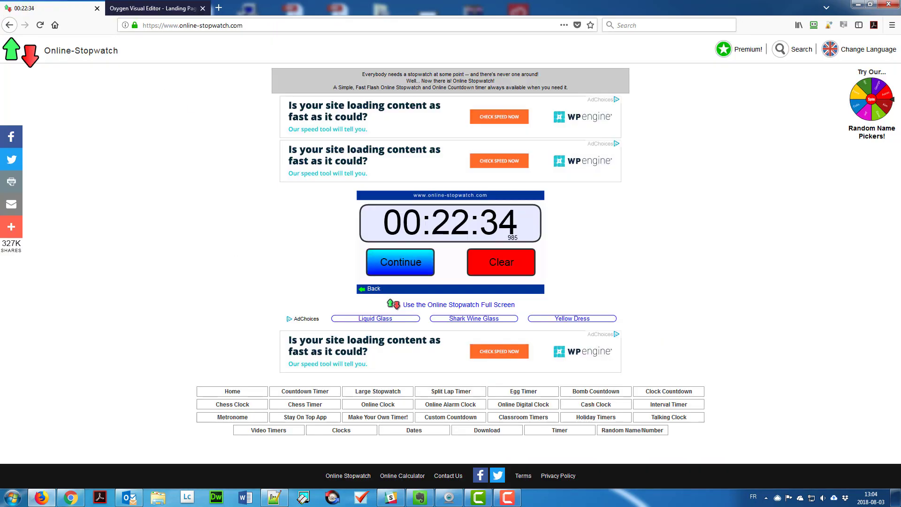
click(148, 10)
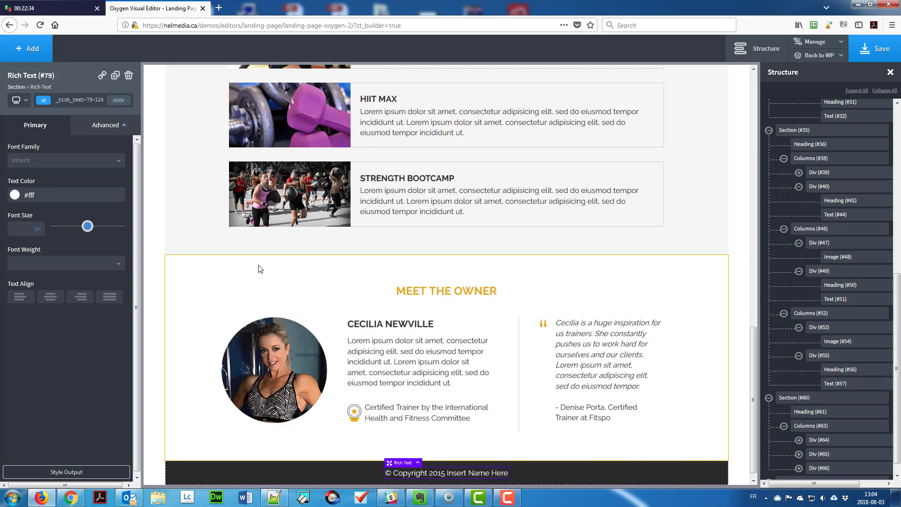
Open the landing page's frontend to review it down to the copyright footer, check the stopwatch, and return to the editor.
click(819, 54)
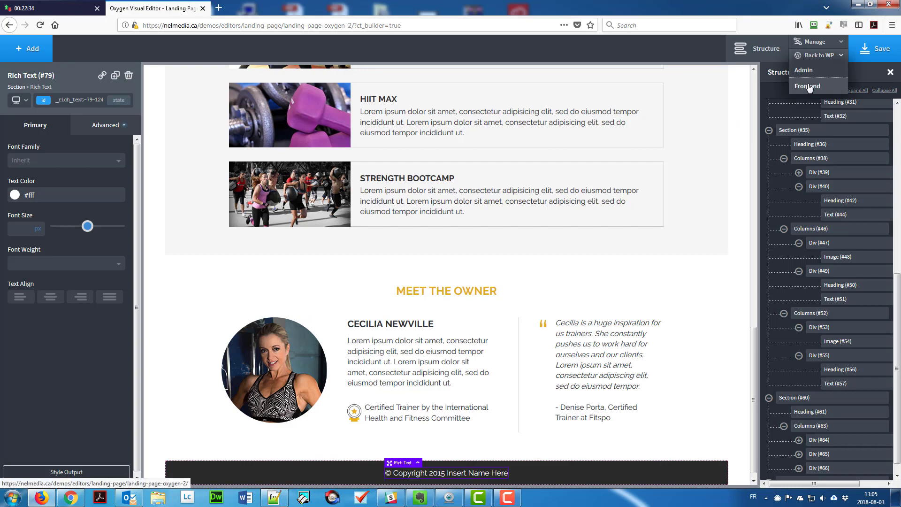
click(817, 85)
scroll(557, 190, down, 12)
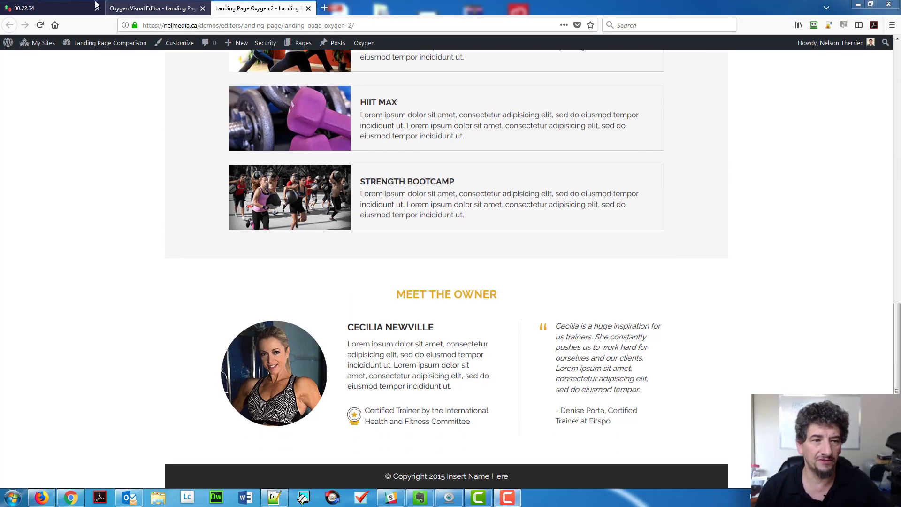
click(69, 8)
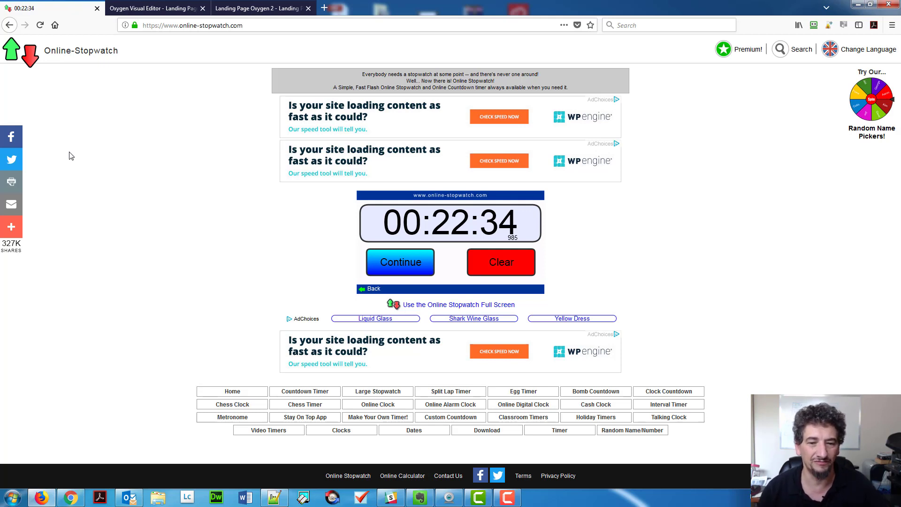
click(146, 10)
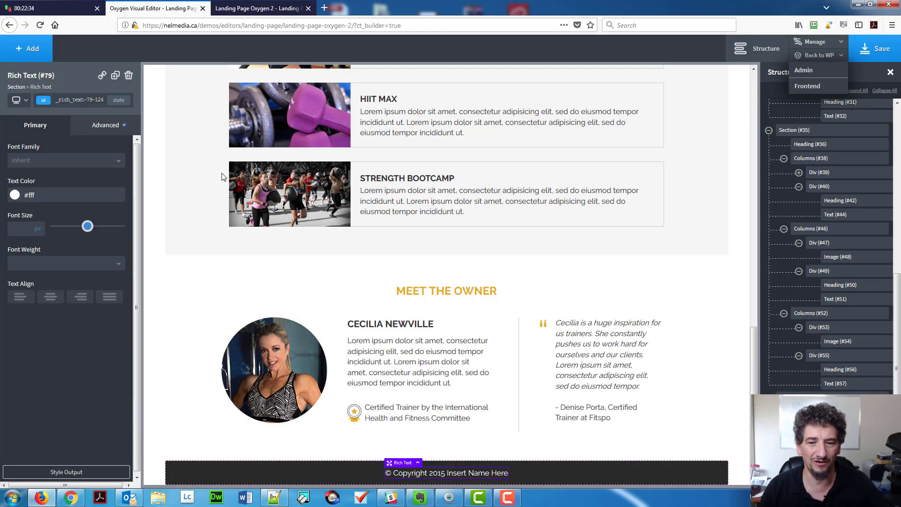
Review the list of CSS selectors used on the page, then show the structure tree again.
drag(754, 394, 752, 139)
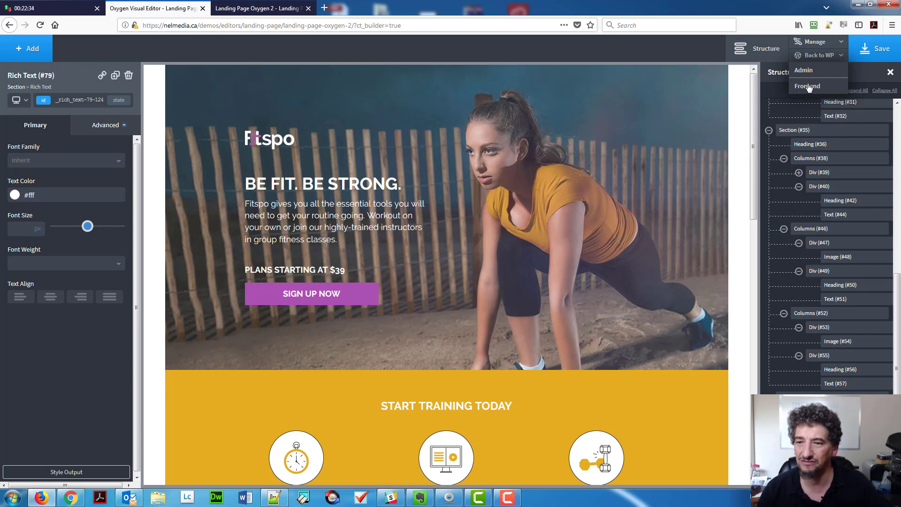
mouse_move(814, 42)
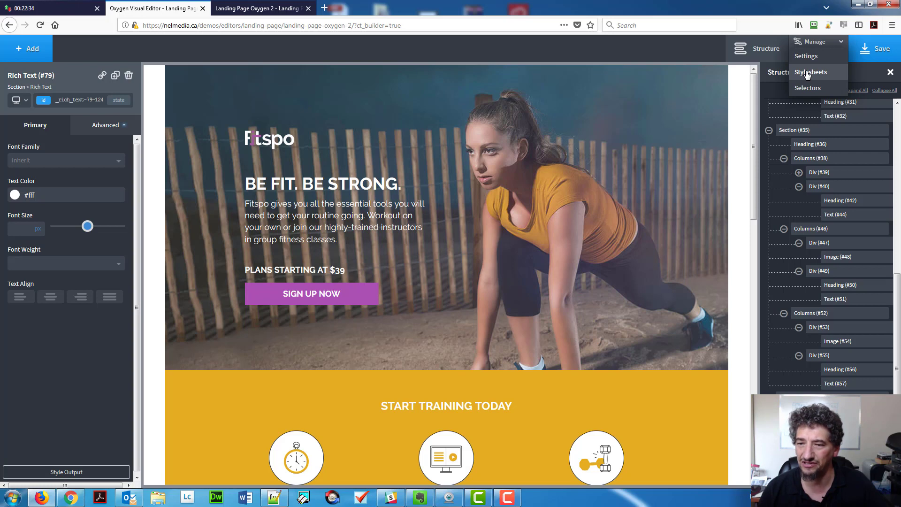
click(805, 93)
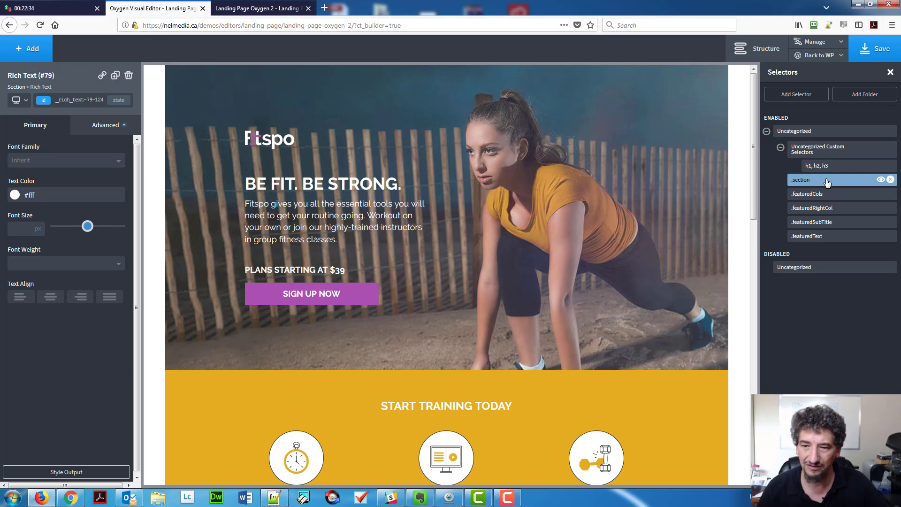
click(756, 49)
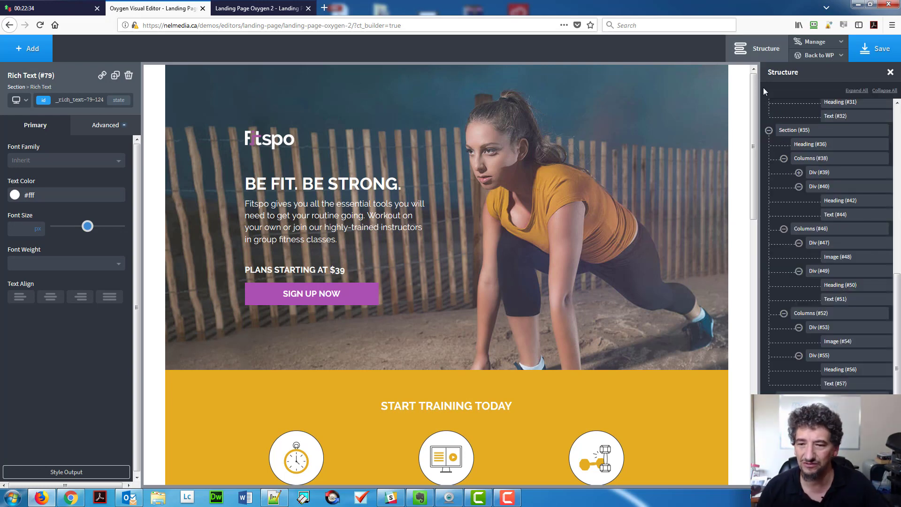
Examine the class and ID styles of the hero section, its SIGN UP NOW button and the START TRAINING TODAY section.
click(809, 131)
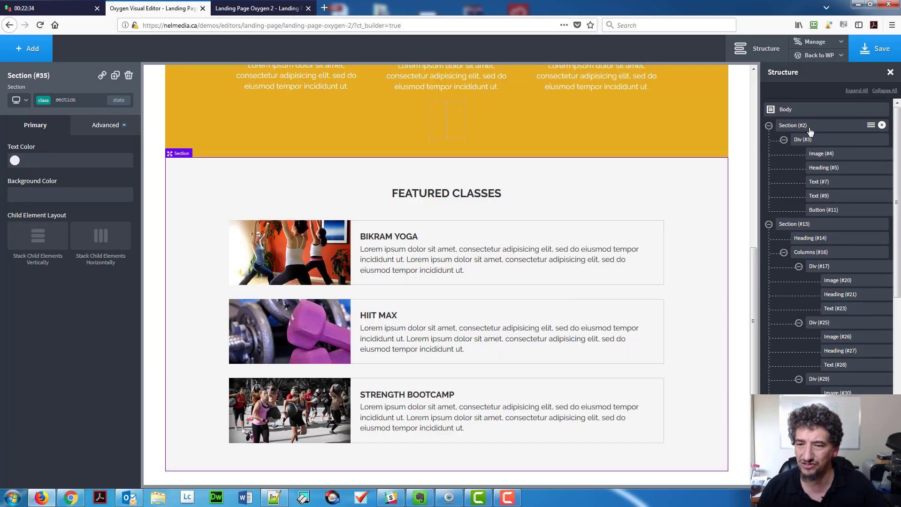
click(808, 126)
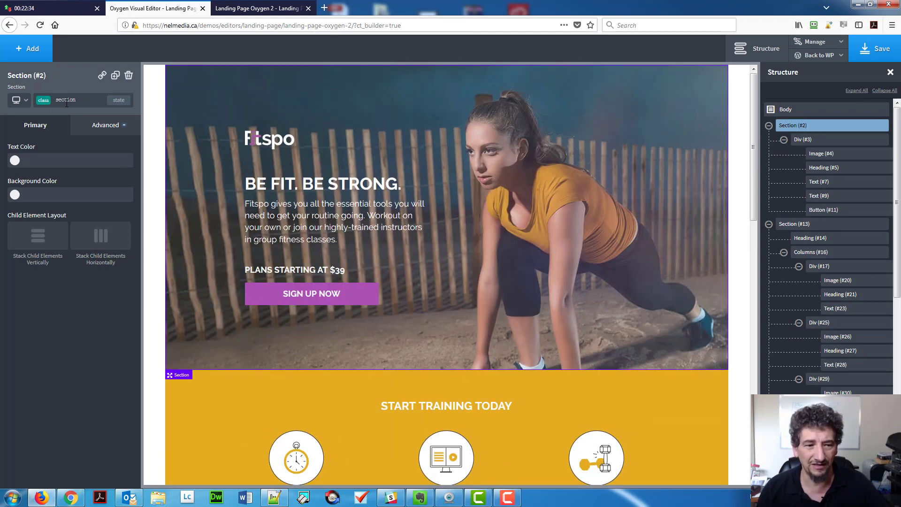
click(42, 103)
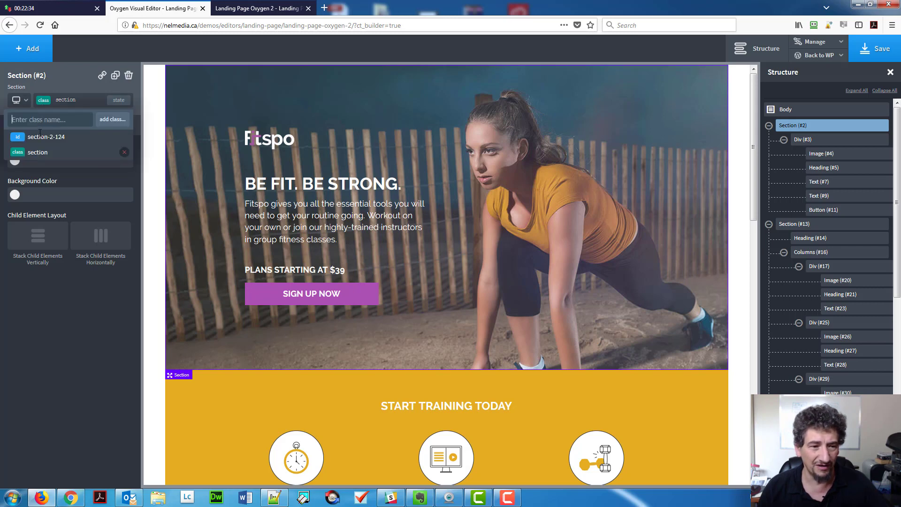
click(41, 139)
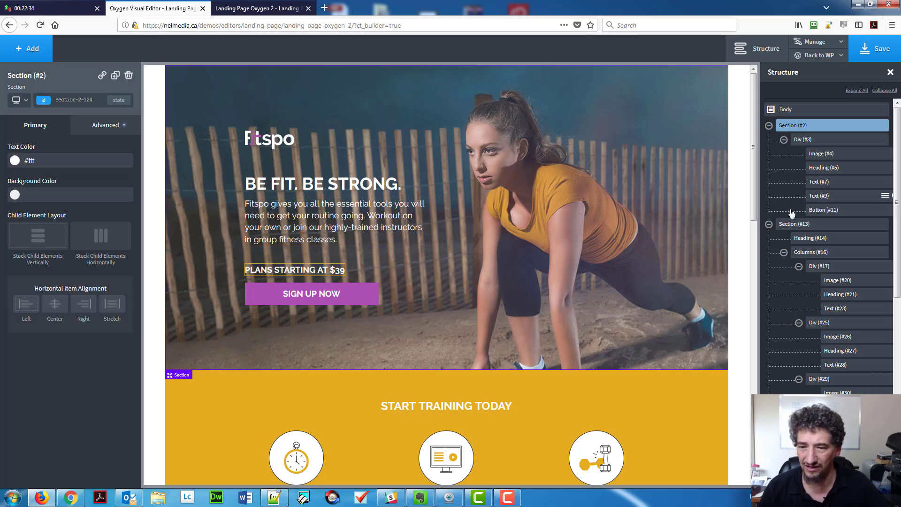
click(319, 295)
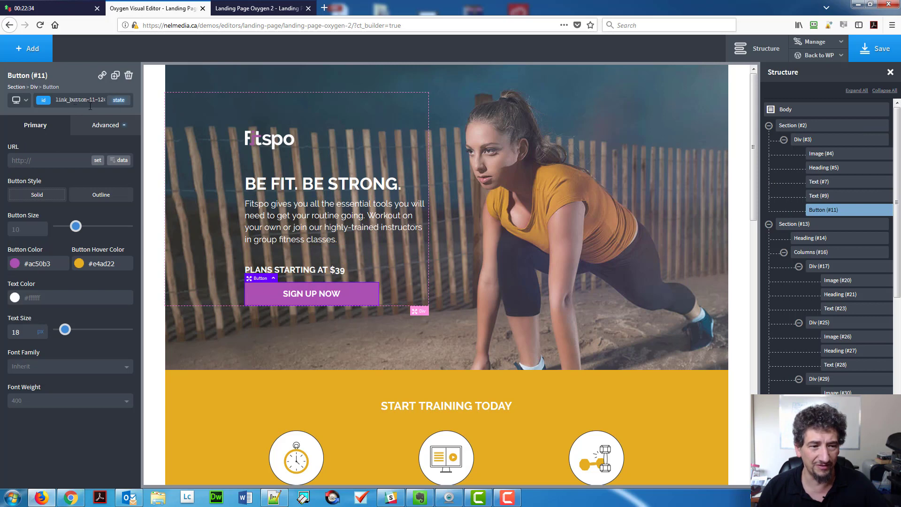
click(786, 226)
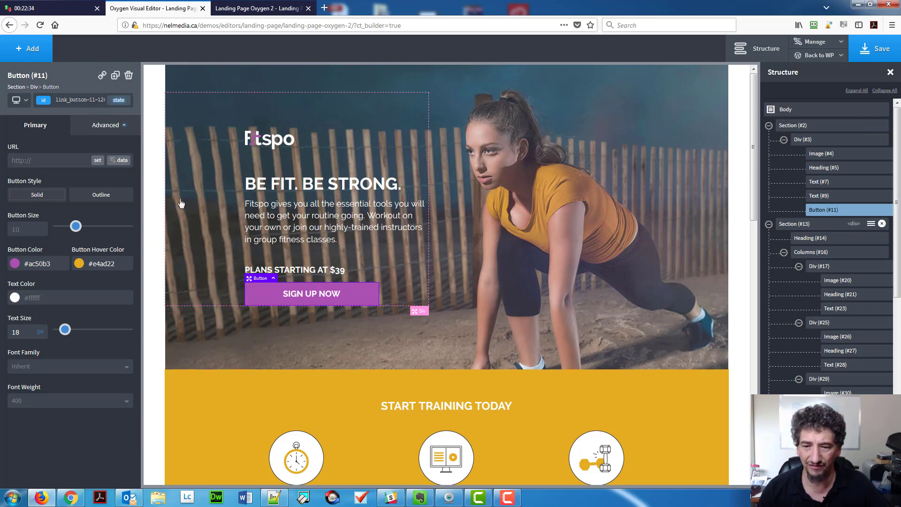
click(46, 102)
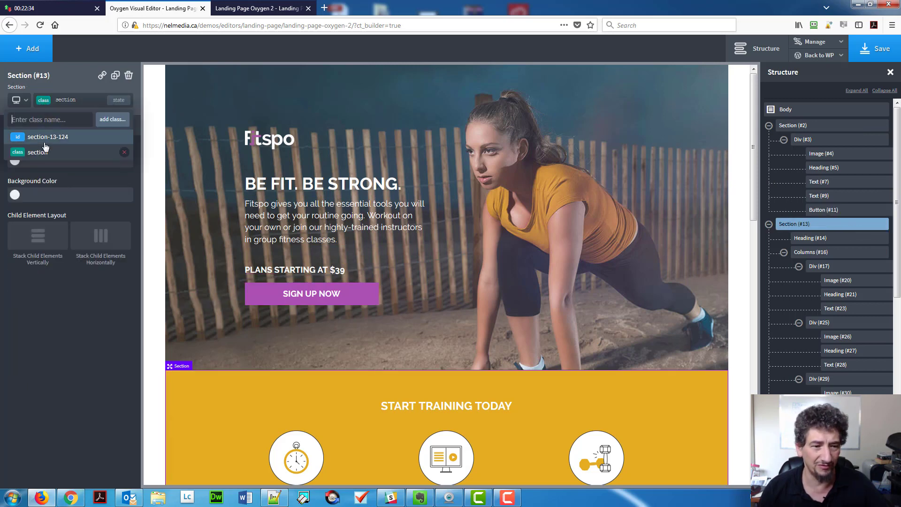
click(92, 137)
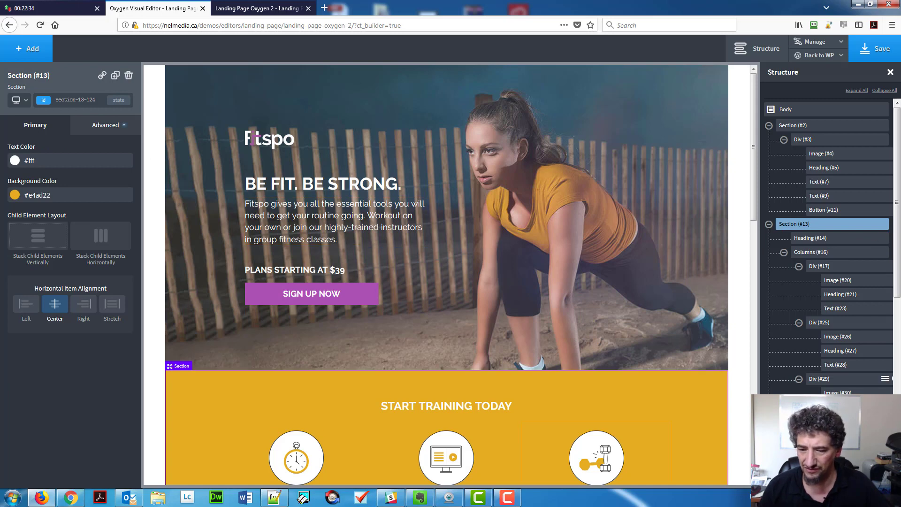
Collapse the structure tree to its top-level sections and examine the ID styles of the START TRAINING TODAY and FEATURED CLASSES sections.
click(834, 421)
scroll(198, 157, down, 3)
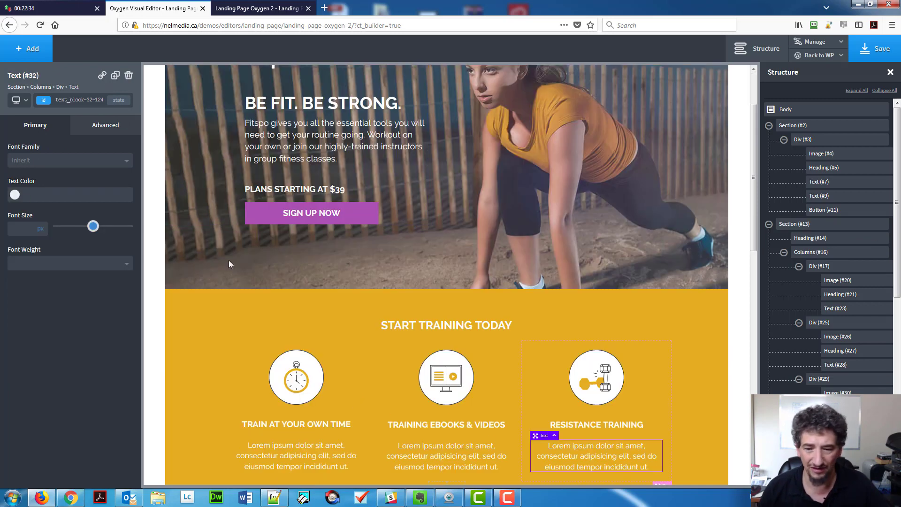
scroll(834, 383, down, 7)
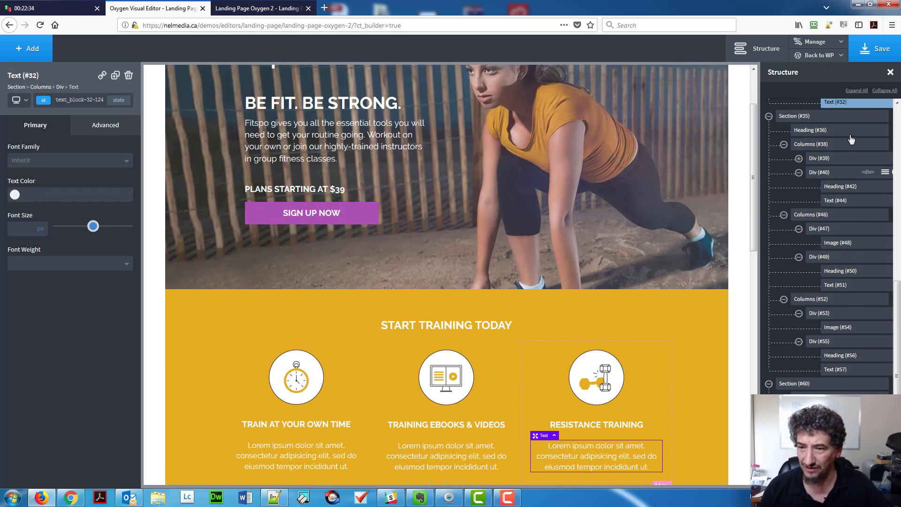
click(883, 90)
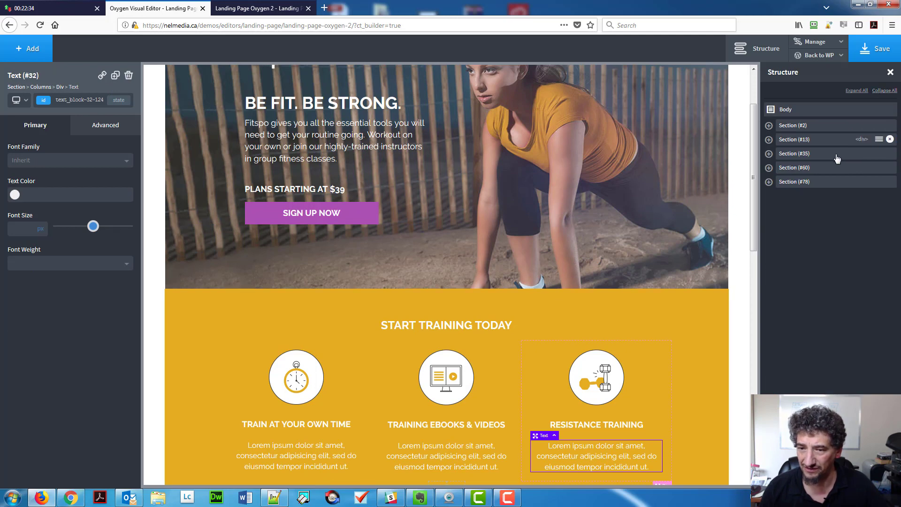
click(794, 140)
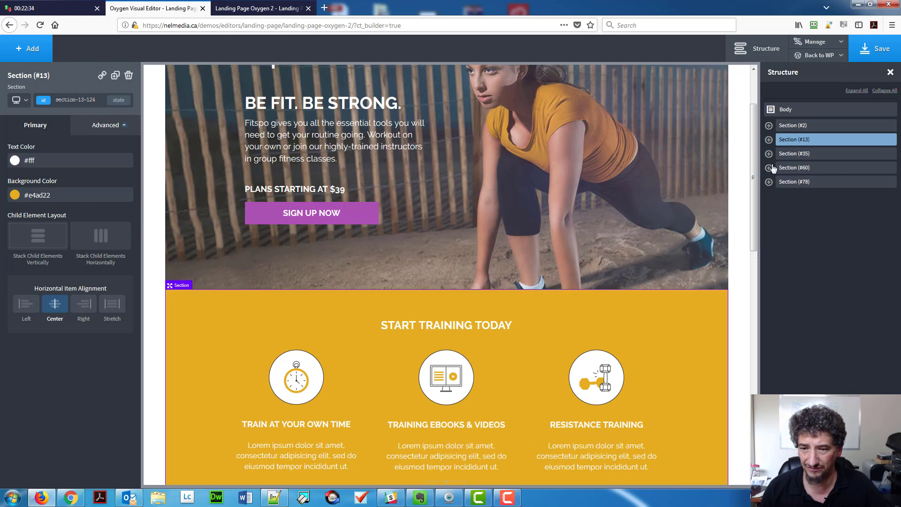
click(793, 154)
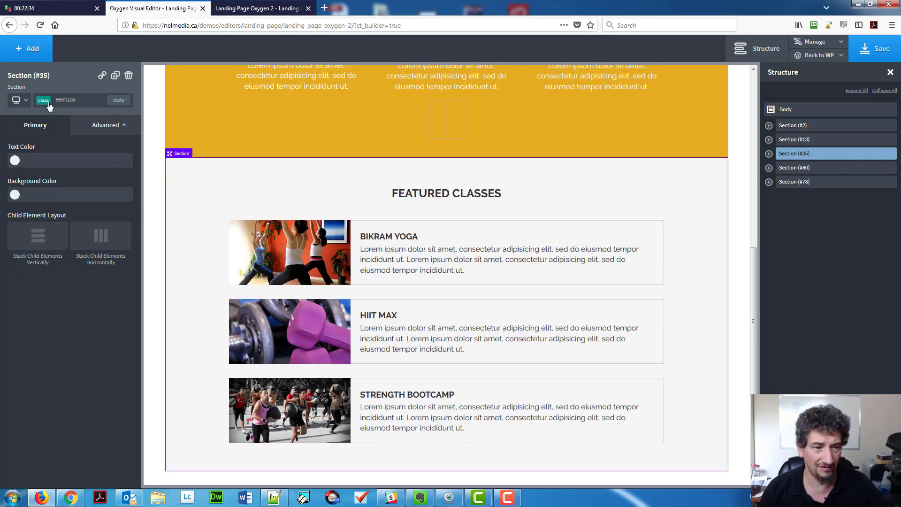
click(50, 100)
click(51, 144)
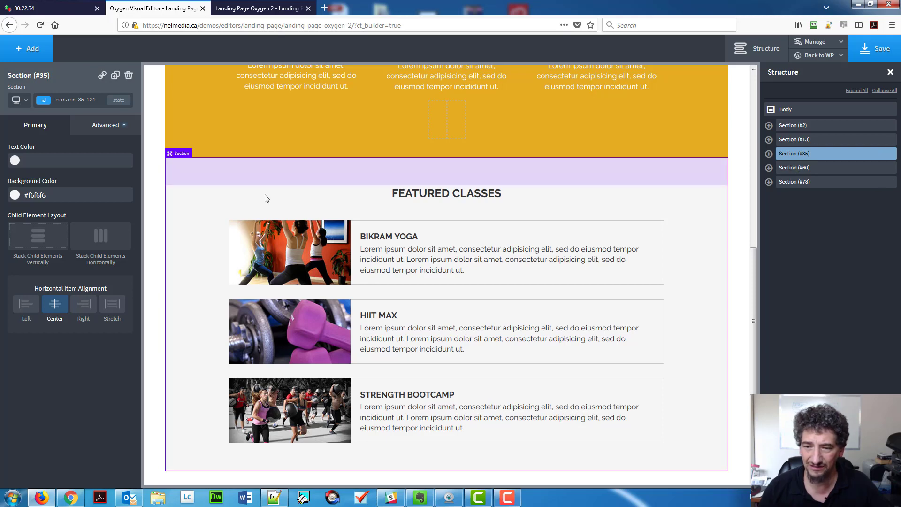
Examine the class and ID styles of the MEET THE OWNER section and the copyright footer section.
click(797, 167)
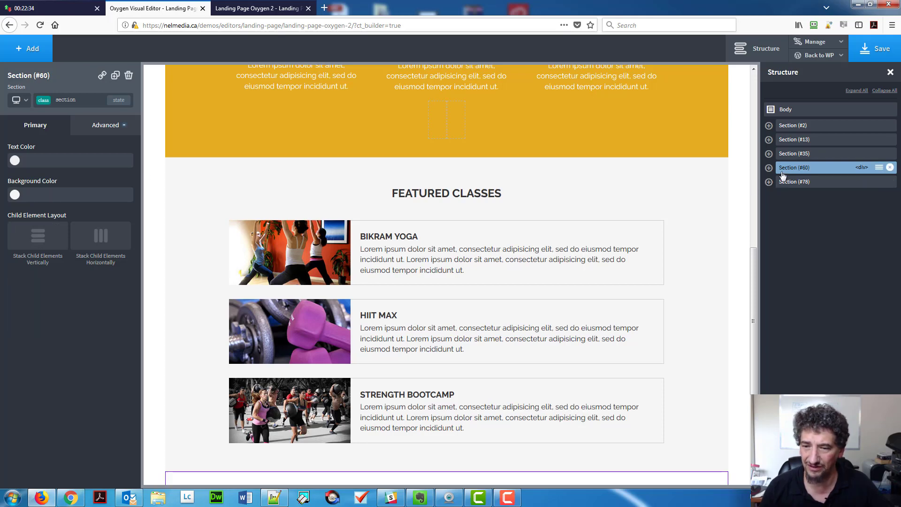
click(42, 100)
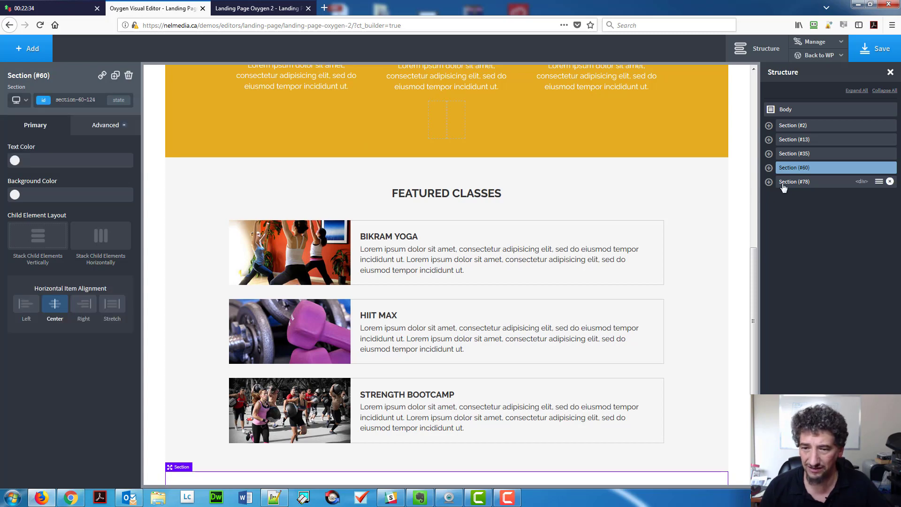
click(793, 181)
click(44, 100)
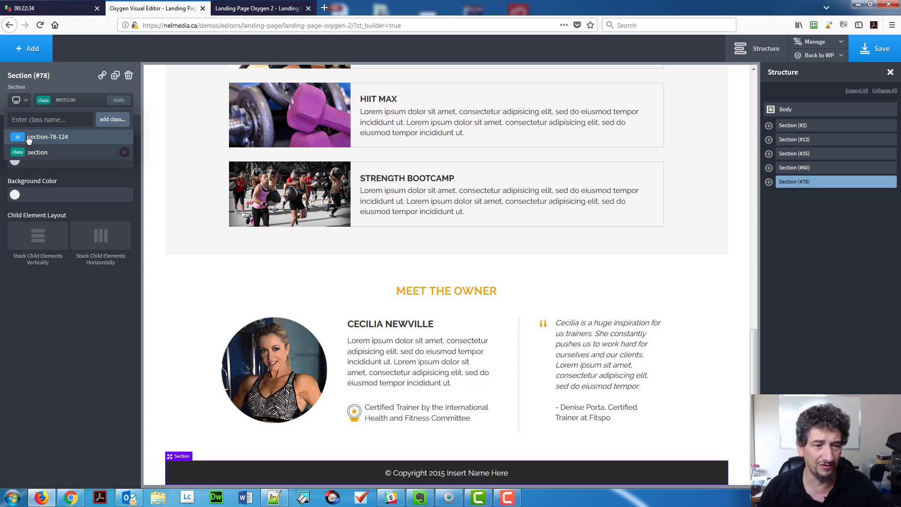
click(29, 138)
click(47, 99)
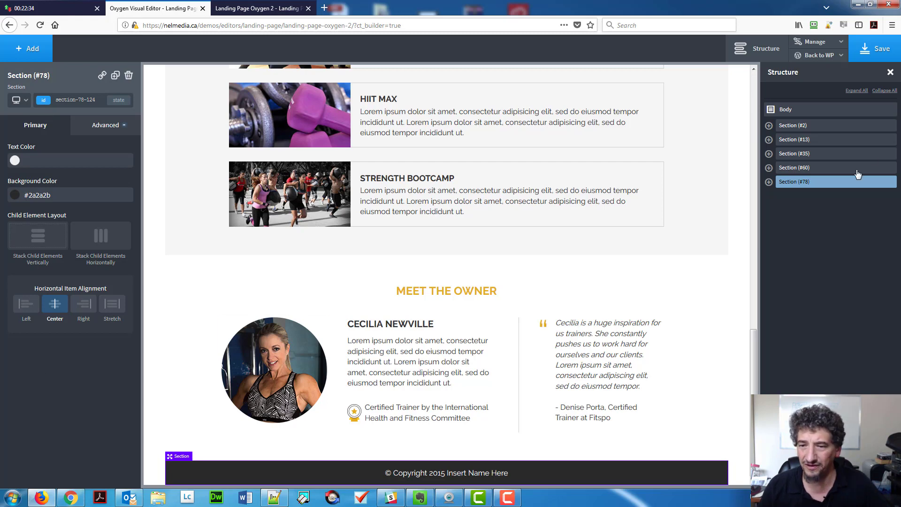
Rename the hero section, the first one in the structure tree, as Header.
click(798, 125)
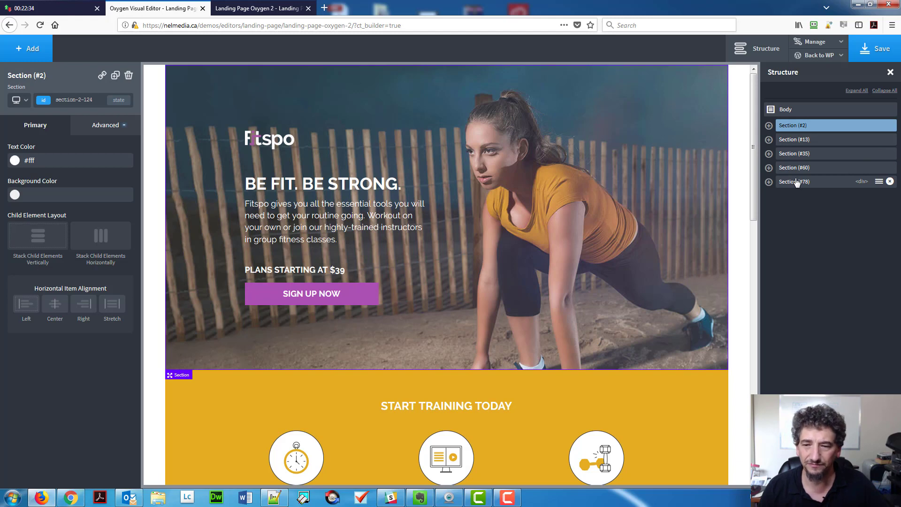
right_click(789, 128)
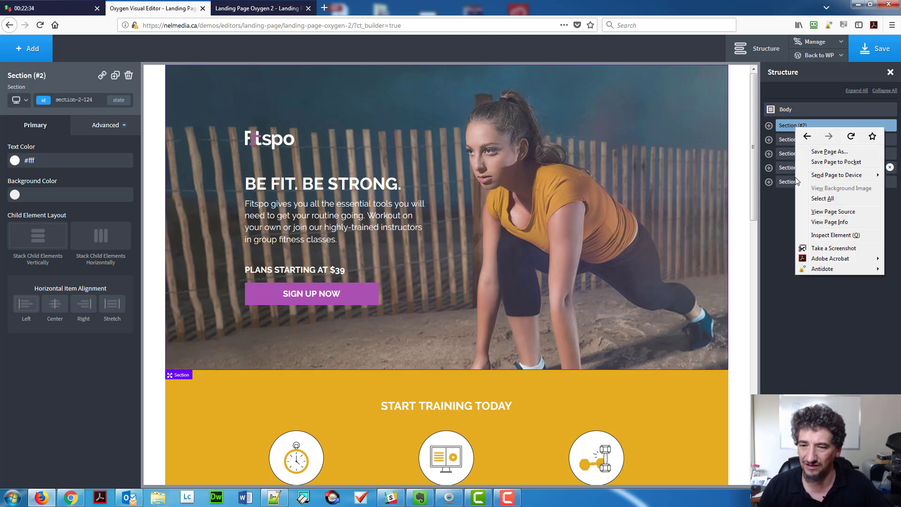
click(787, 130)
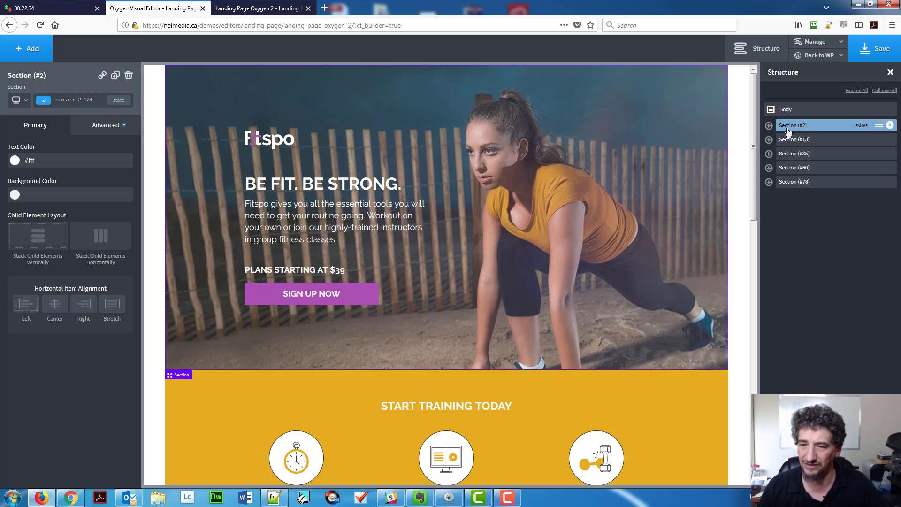
click(880, 130)
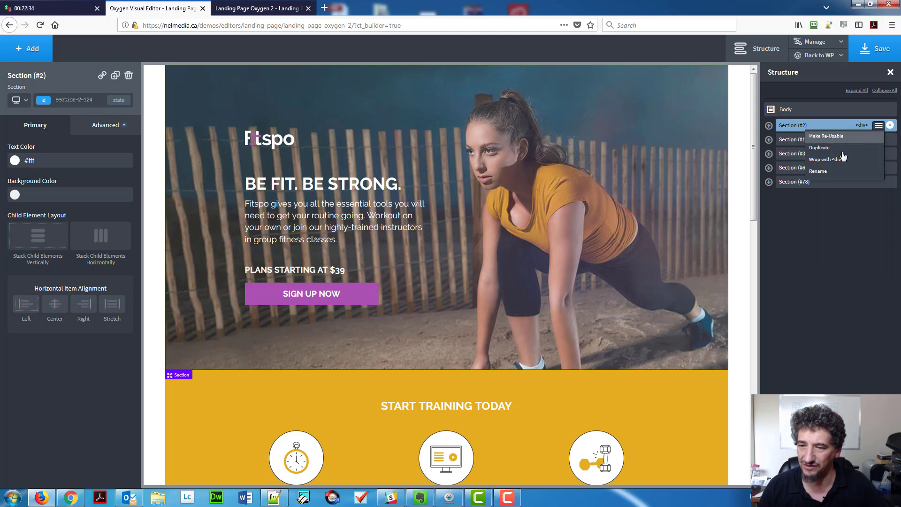
click(822, 178)
text(Header)
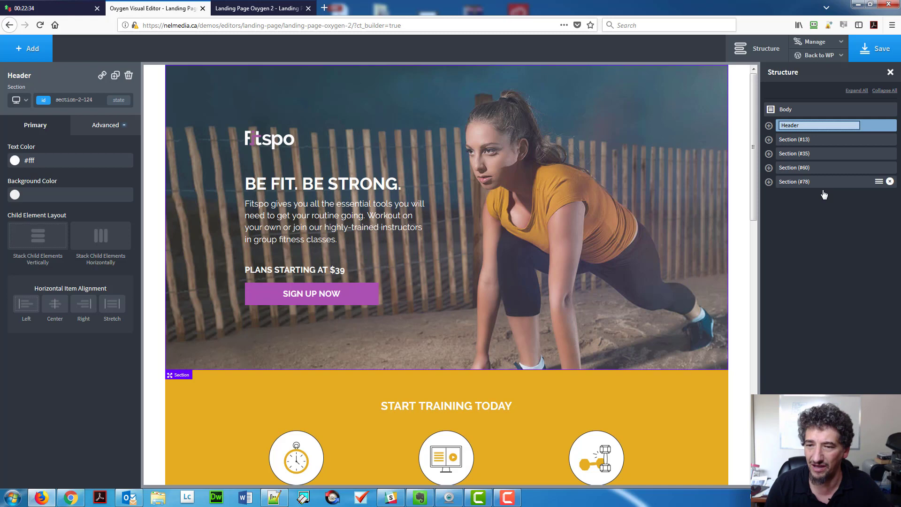
key(Return)
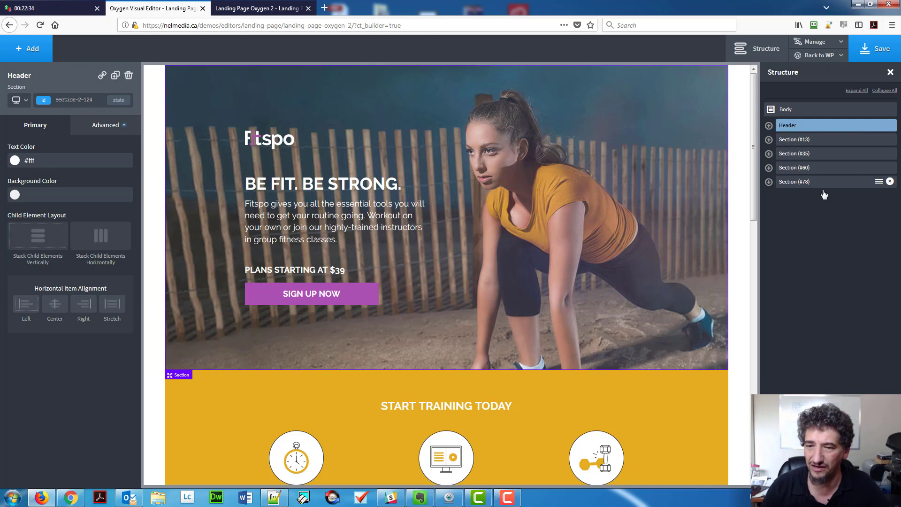
Open the name of the START TRAINING TODAY section for editing in the structure tree and select its whole text.
click(879, 143)
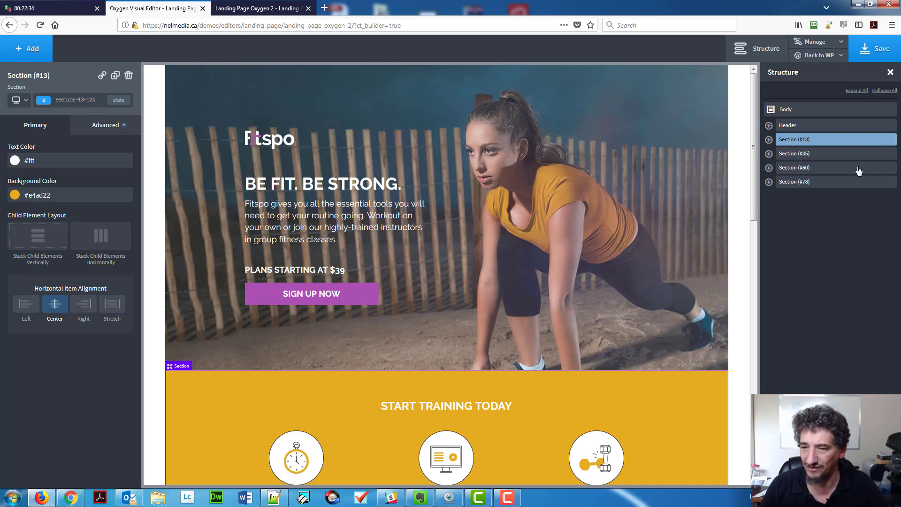
click(881, 139)
click(820, 185)
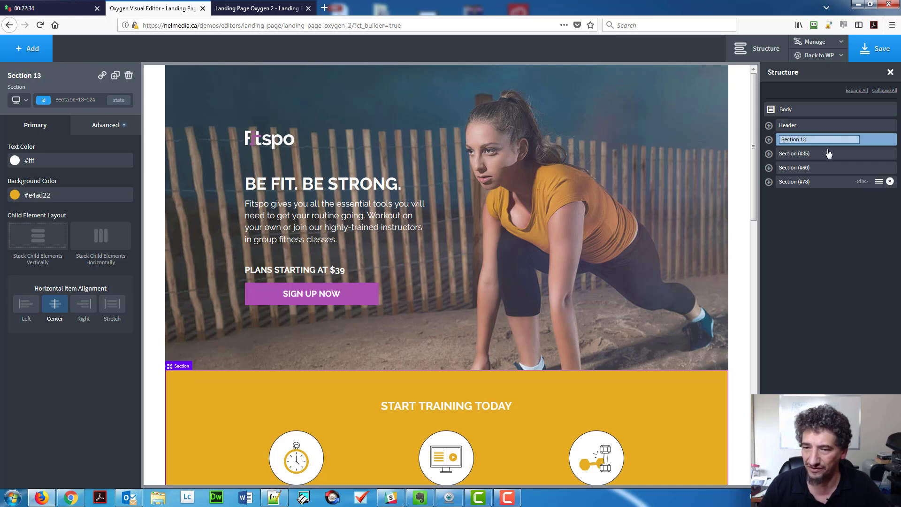
key(ctrl+a)
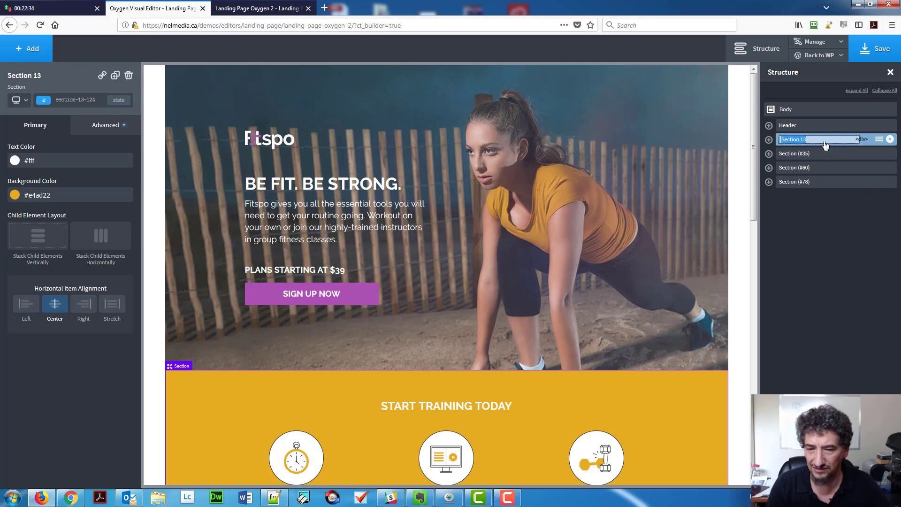
Rename the yellow section below the header as "Start training today" in the page structure.
text(Sta)
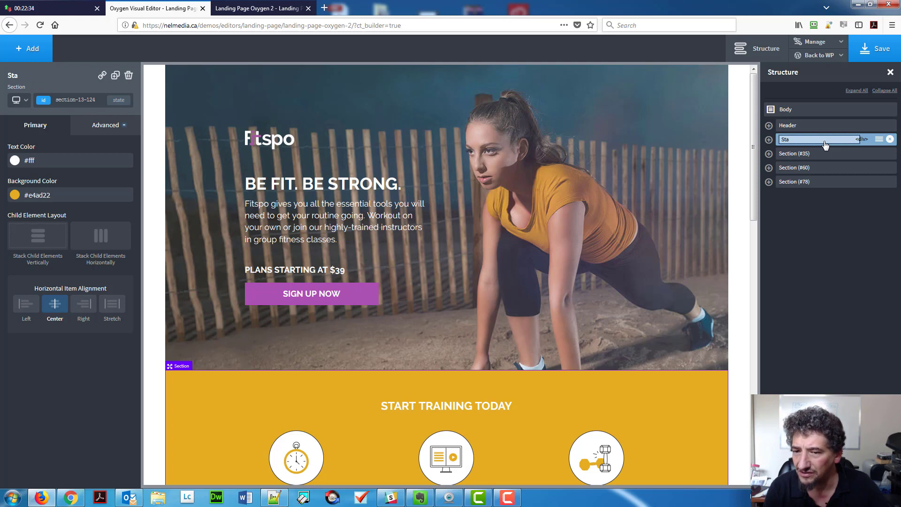
text(rt tra)
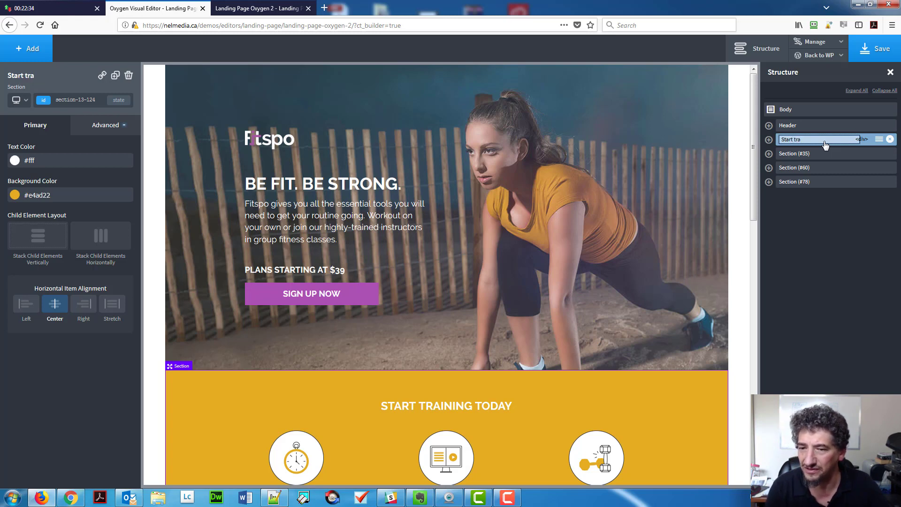
text(ining today)
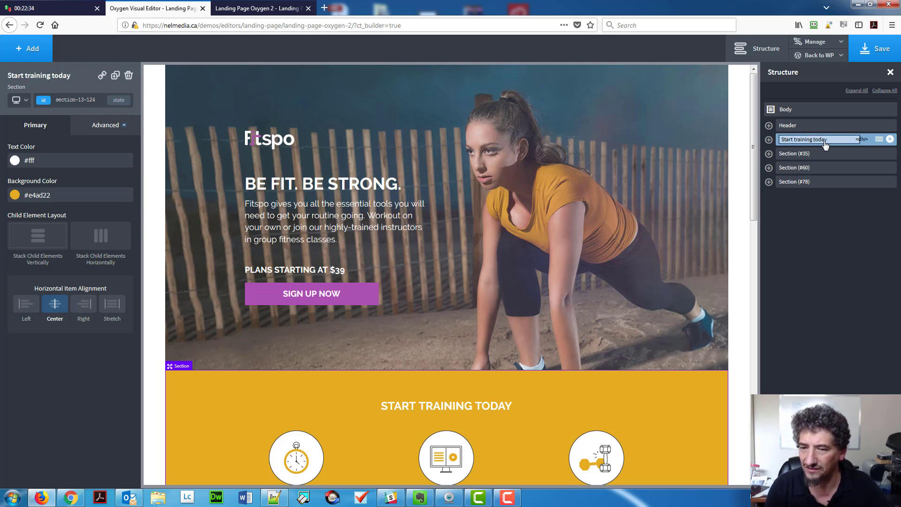
key(Return)
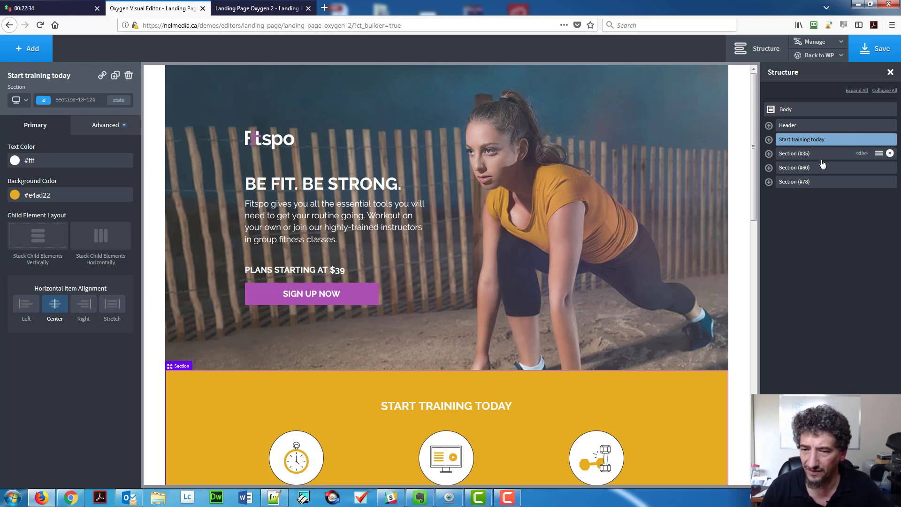
Rename Section (#35) as "Featured classes" in the page structure.
click(820, 154)
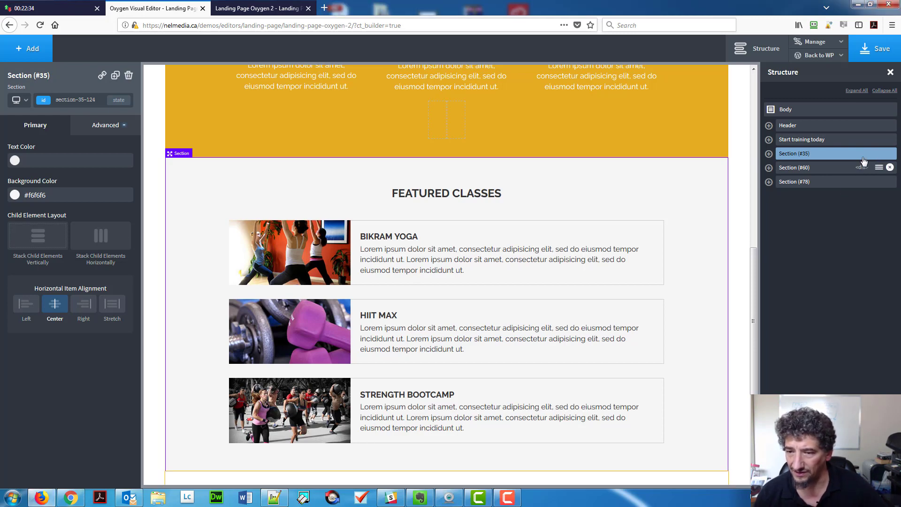
click(878, 153)
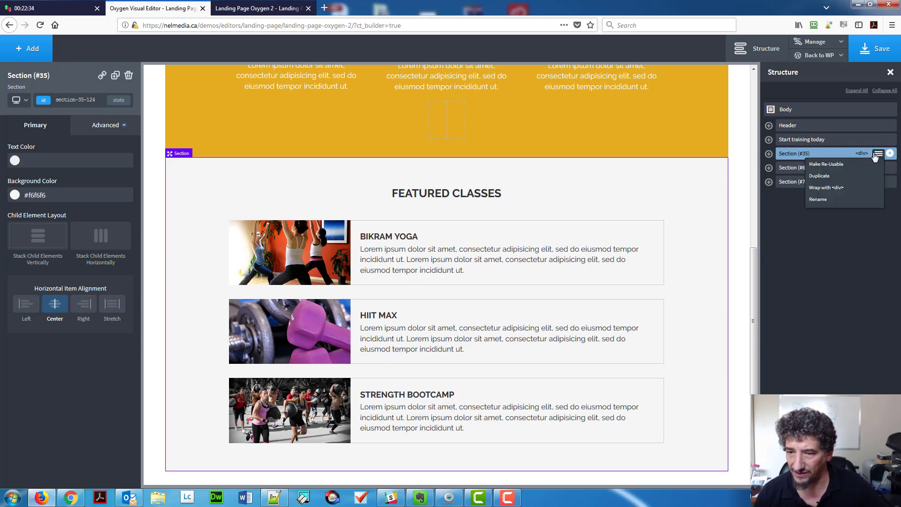
click(828, 200)
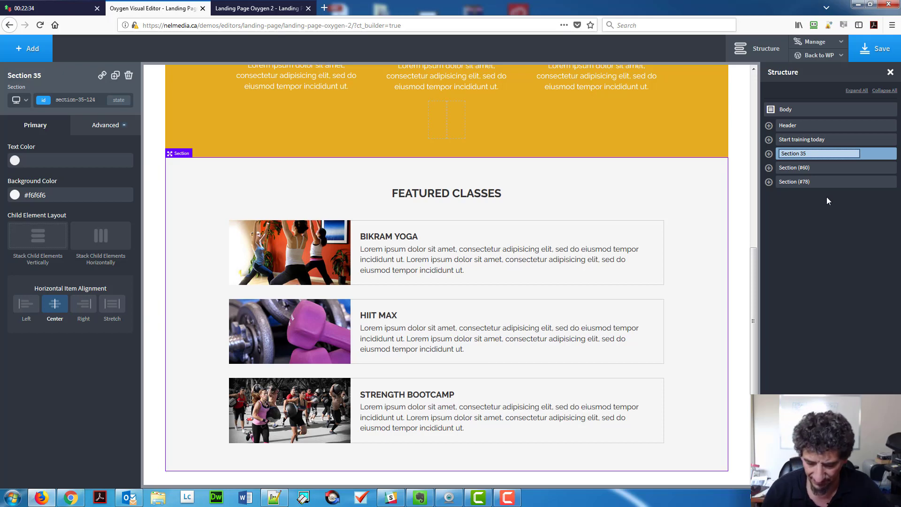
text(Feat)
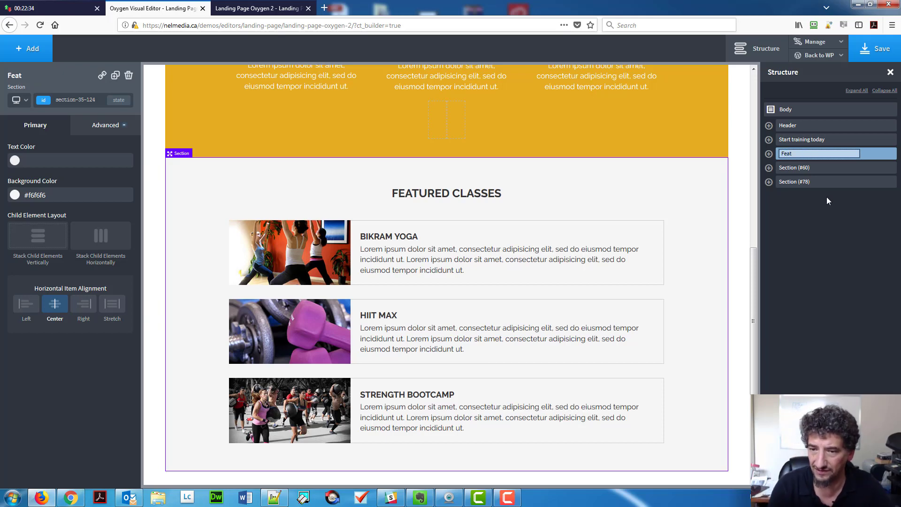
text(ured cla)
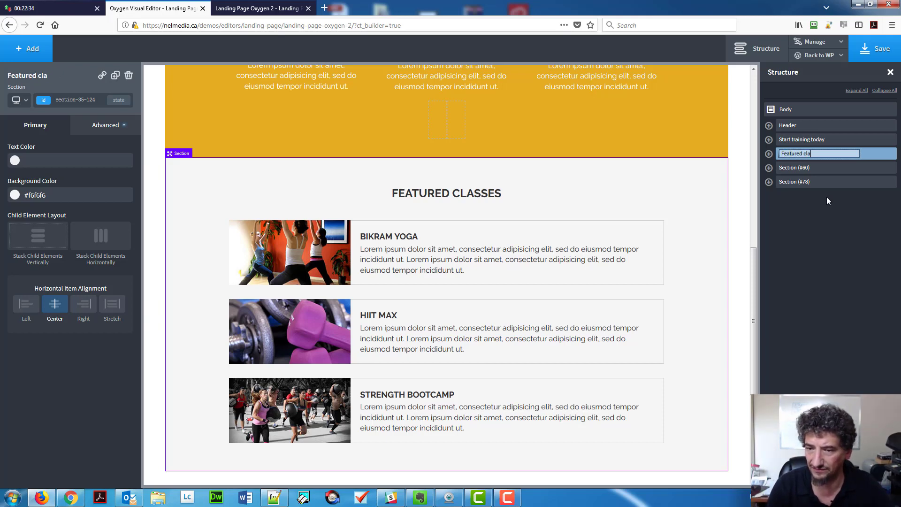
text(sses)
key(Return)
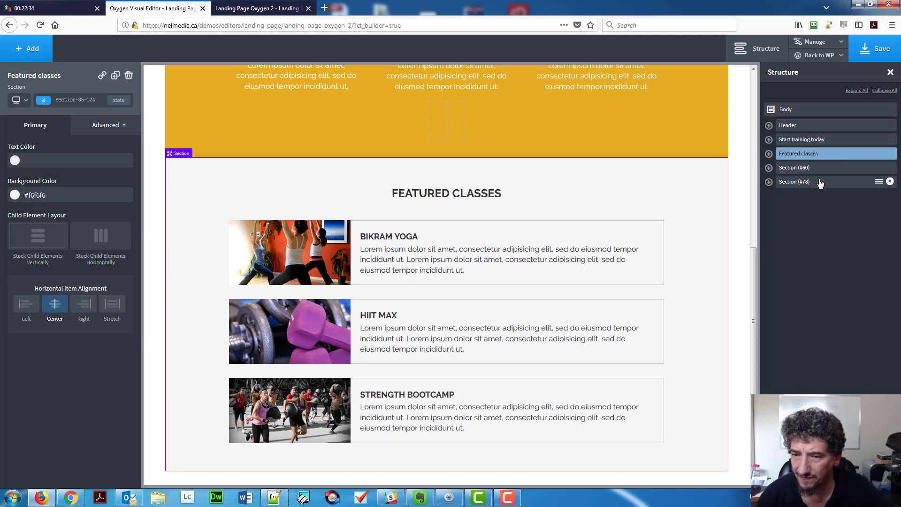
Rename Section (#60) as "Meet the owner" in the page structure.
click(852, 172)
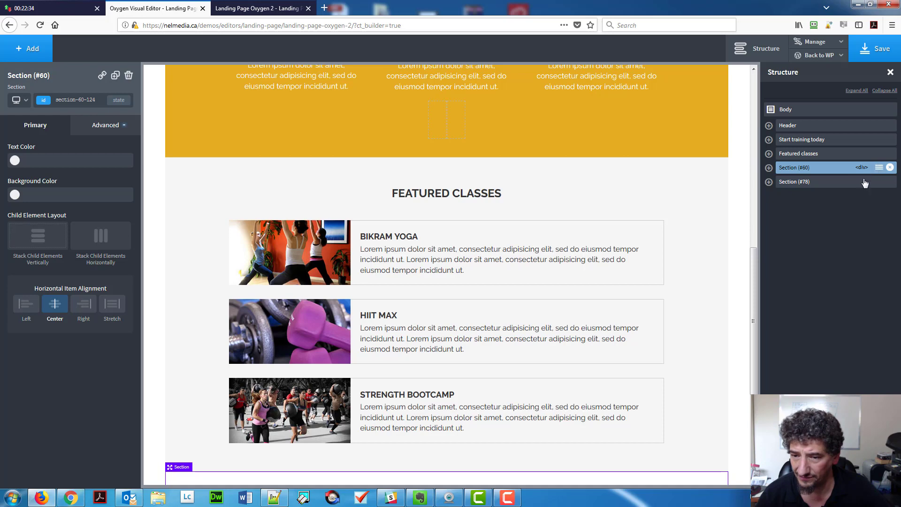
click(878, 168)
click(833, 216)
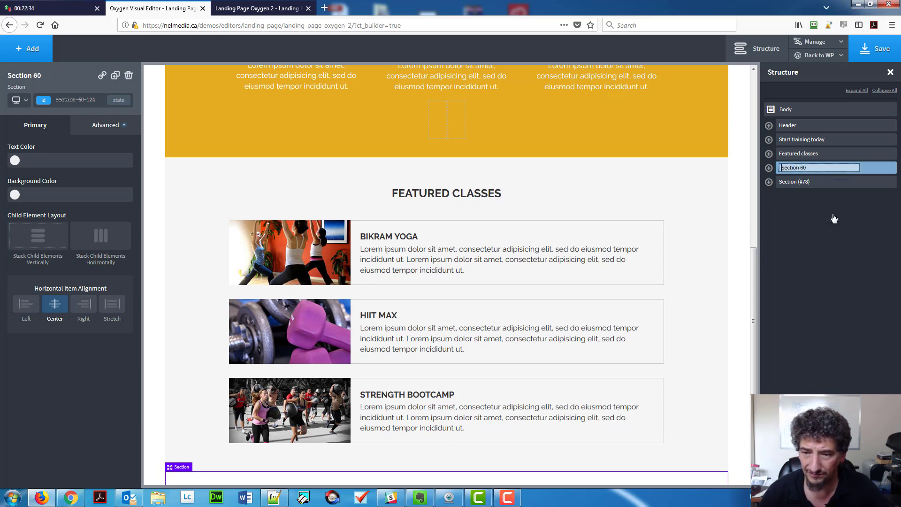
key(ctrl+a)
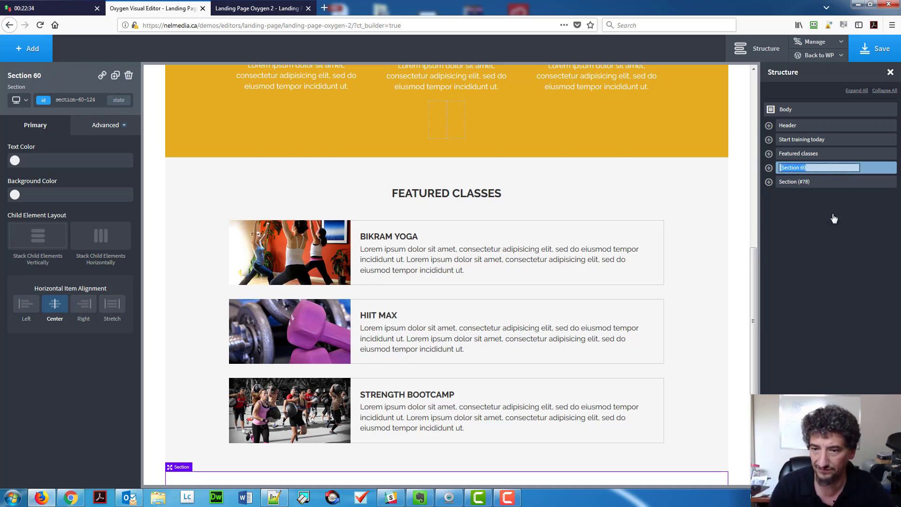
text(Meet th)
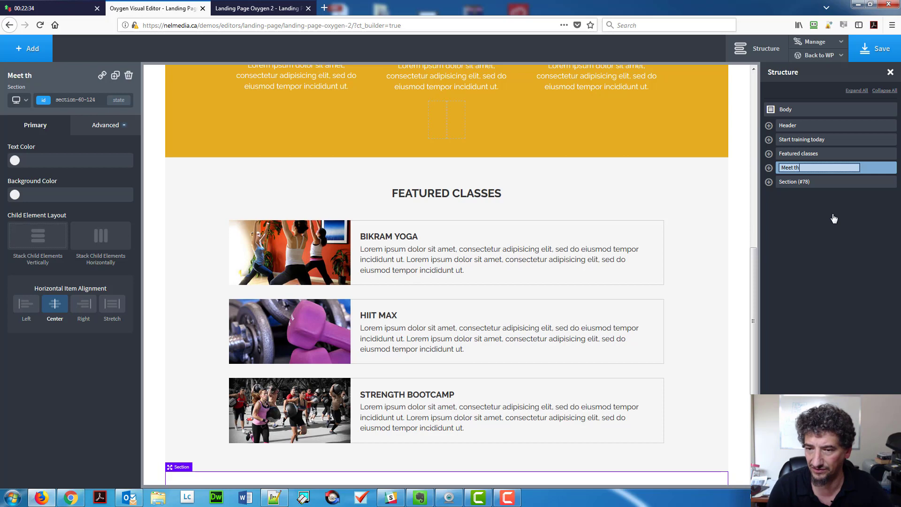
text(e owner)
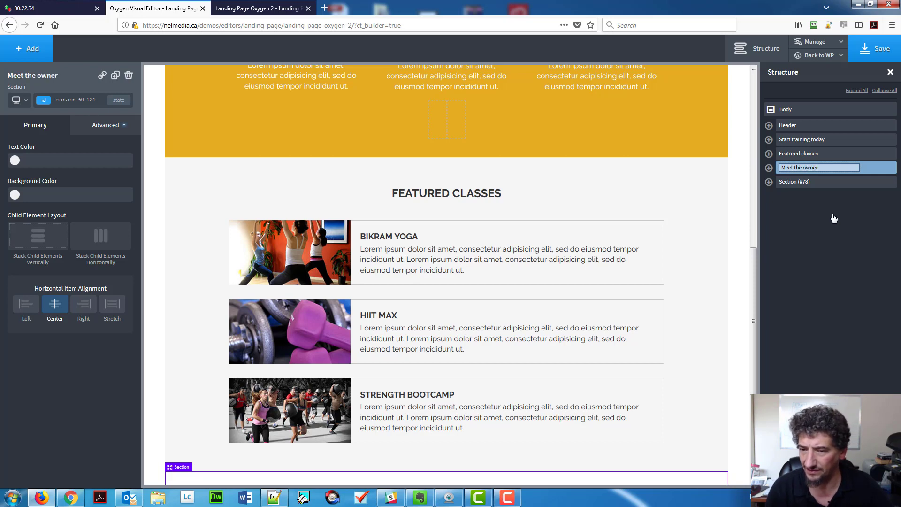
key(Return)
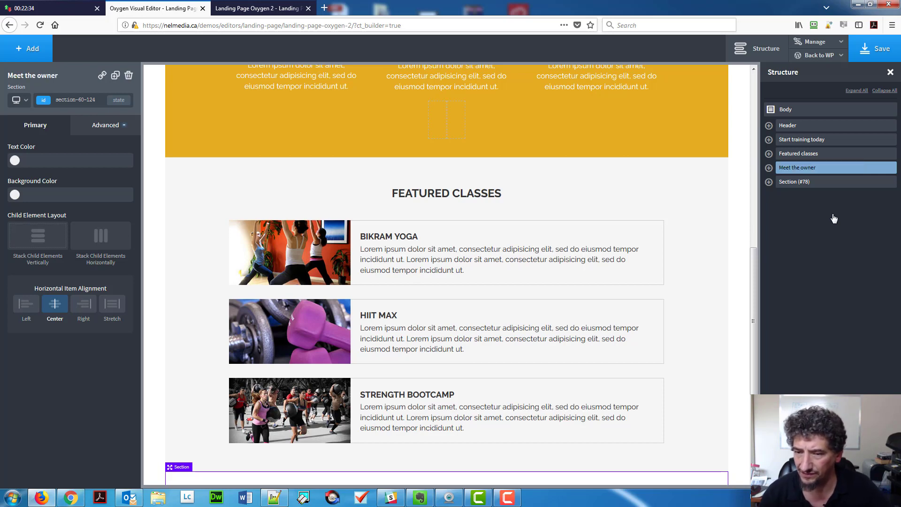
Rename Section (#78) as "Footer" in the page structure and save the page.
click(859, 183)
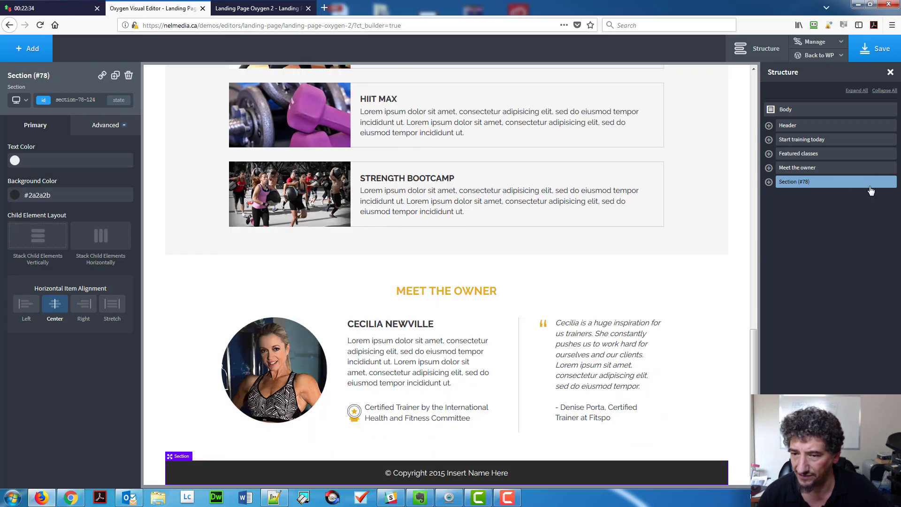
click(878, 183)
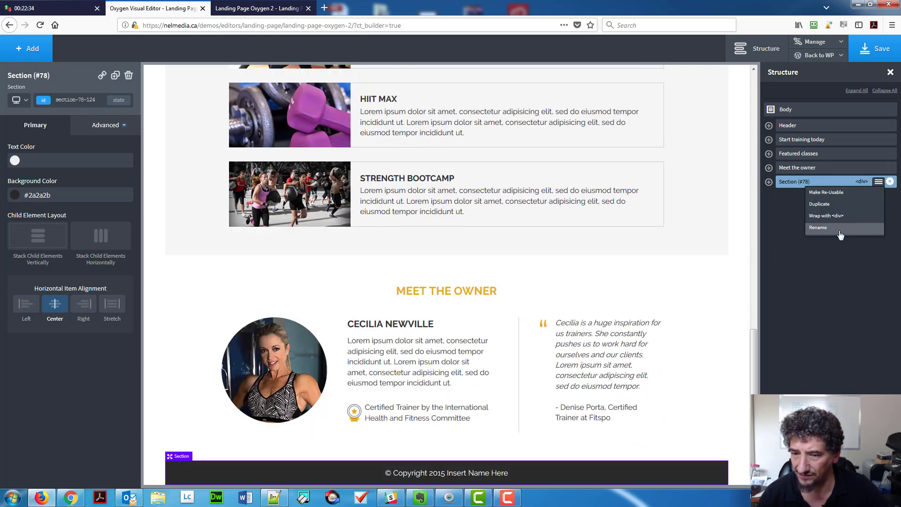
click(818, 227)
key(ctrl+a)
text(Footer)
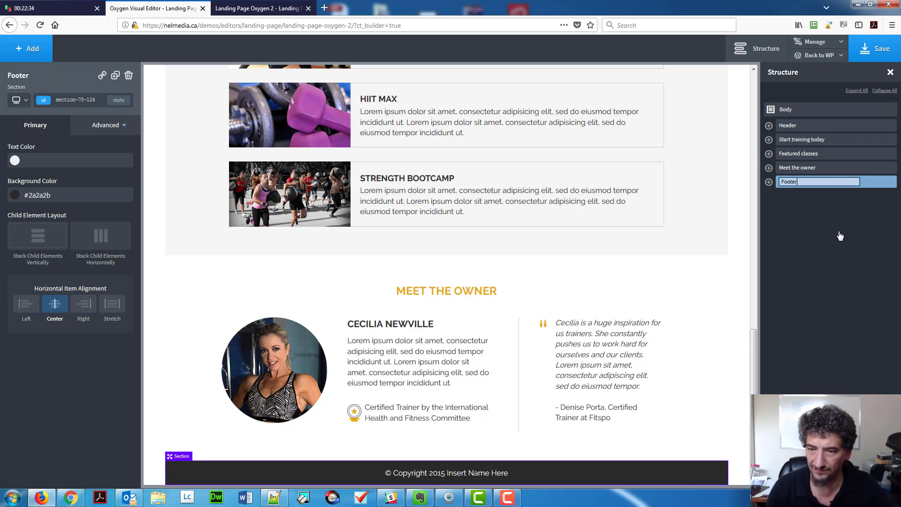
key(Return)
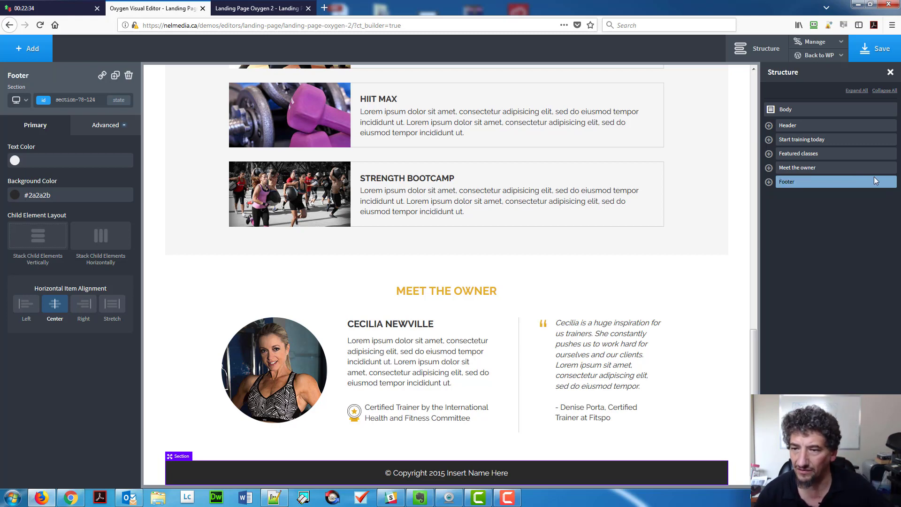
click(882, 50)
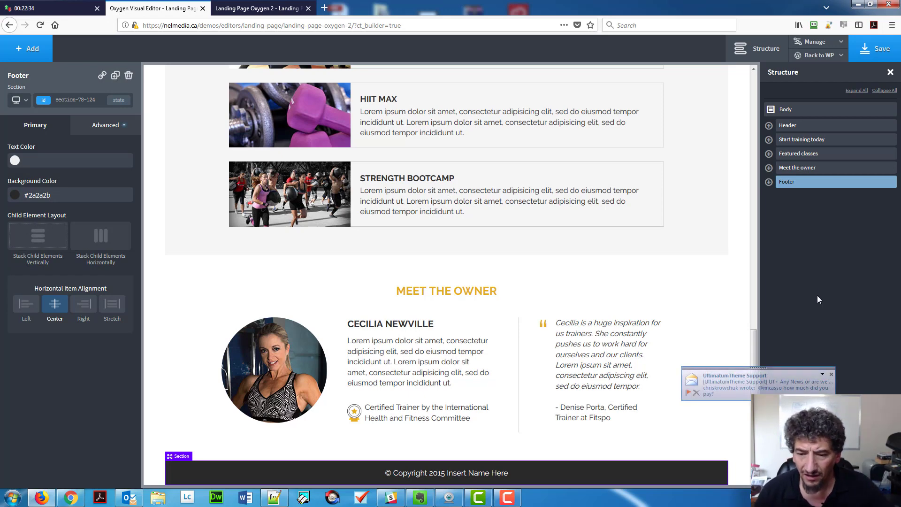
click(831, 375)
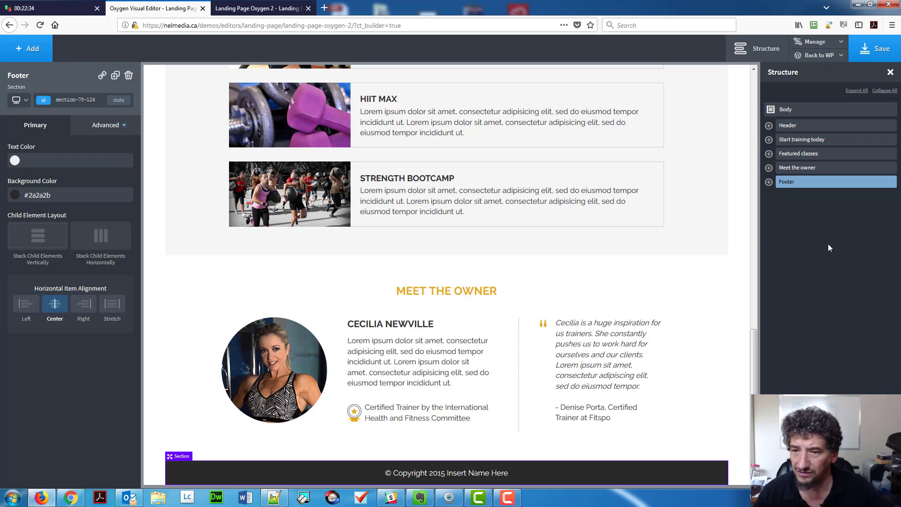
Delete the .section selector from the install and save the page.
click(826, 42)
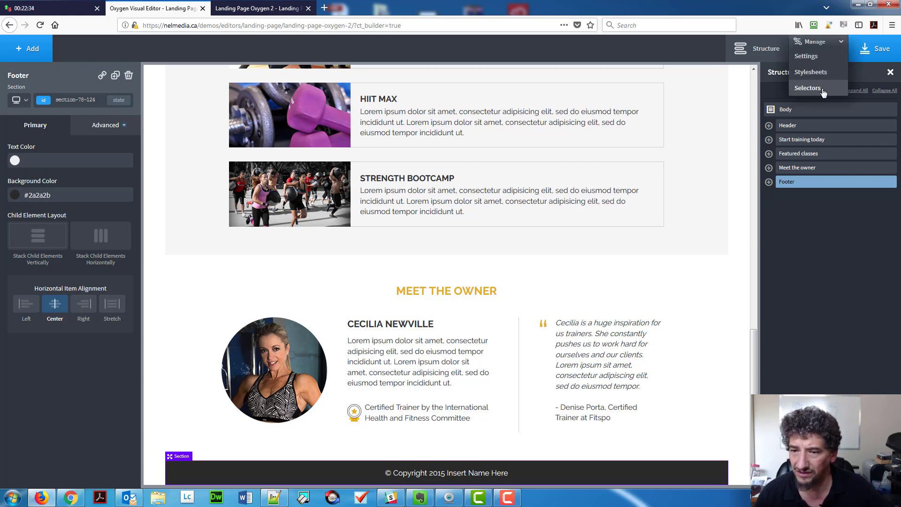
click(819, 92)
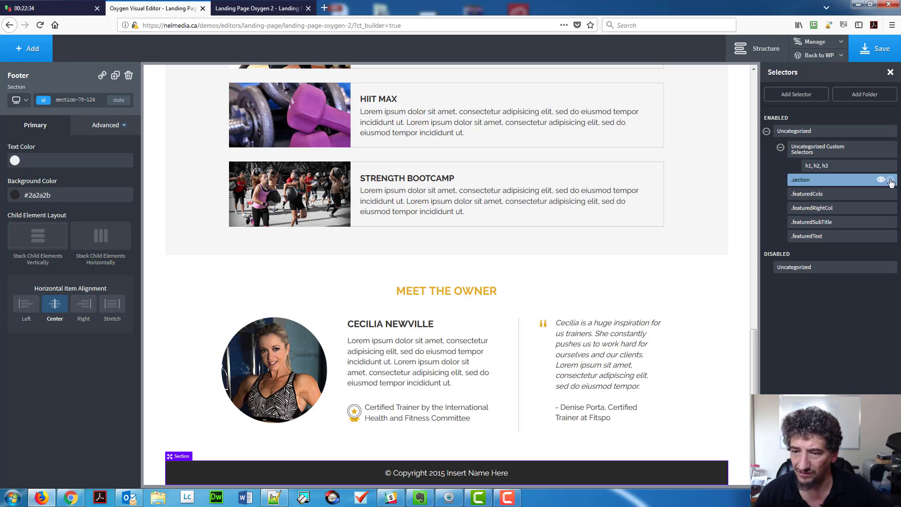
click(890, 179)
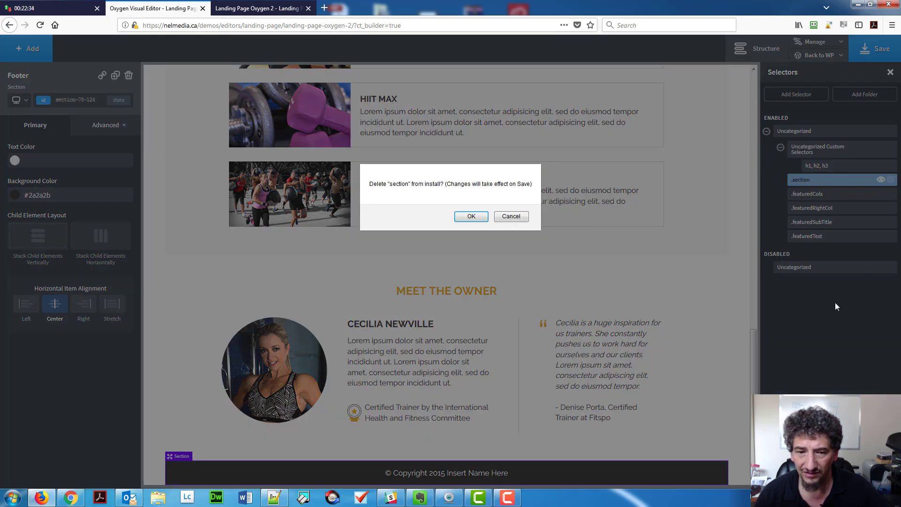
click(480, 217)
scroll(173, 258, up, 15)
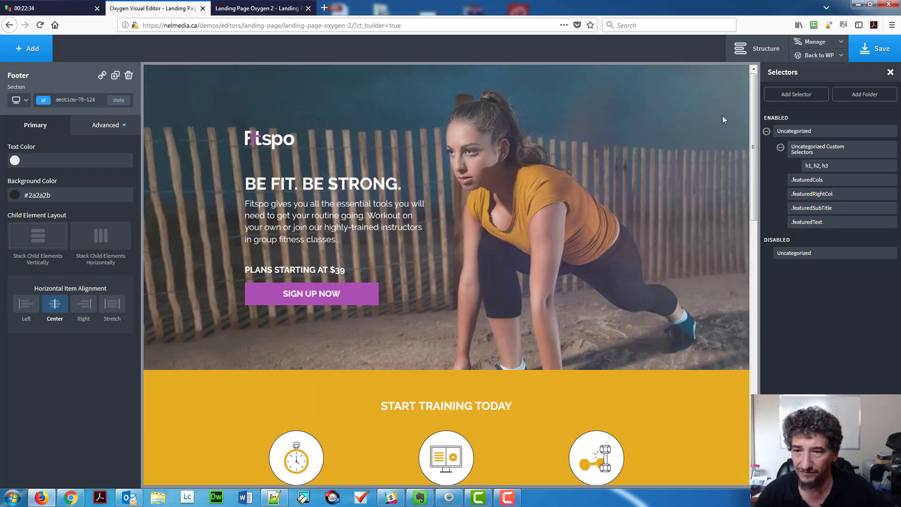
click(874, 48)
Reload the live landing page and check the section backgrounds from the hero down to the footer.
click(243, 8)
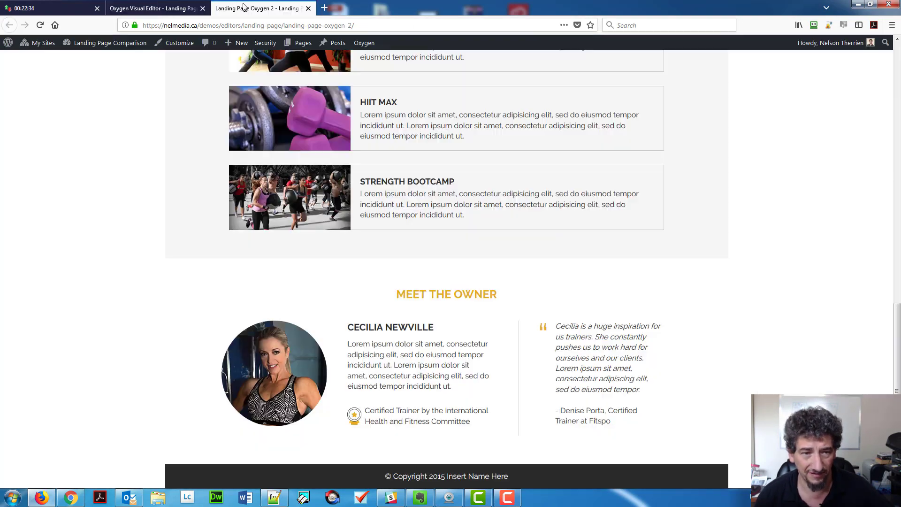
key(F5)
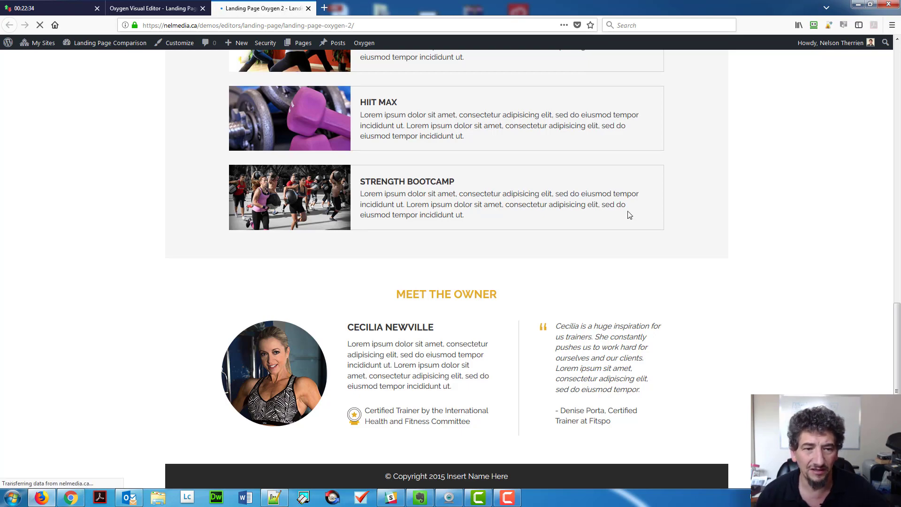
scroll(624, 229, up, 15)
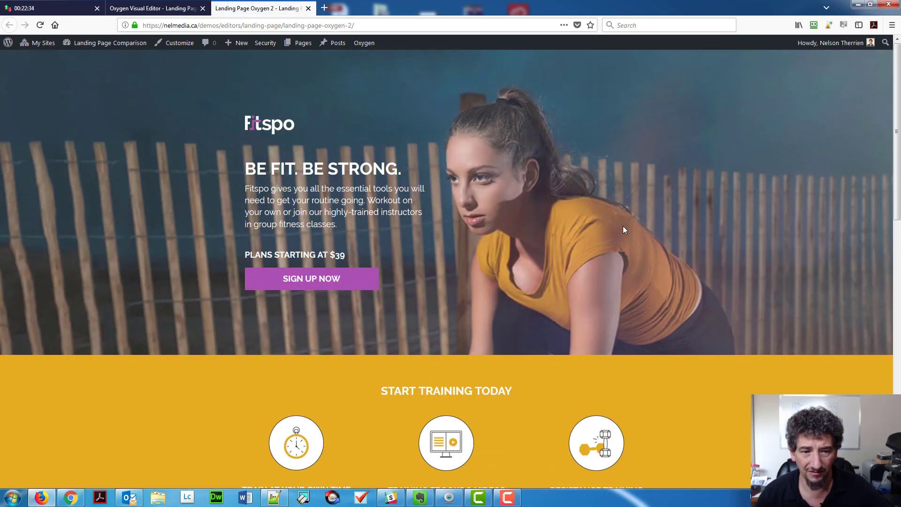
scroll(623, 229, down, 15)
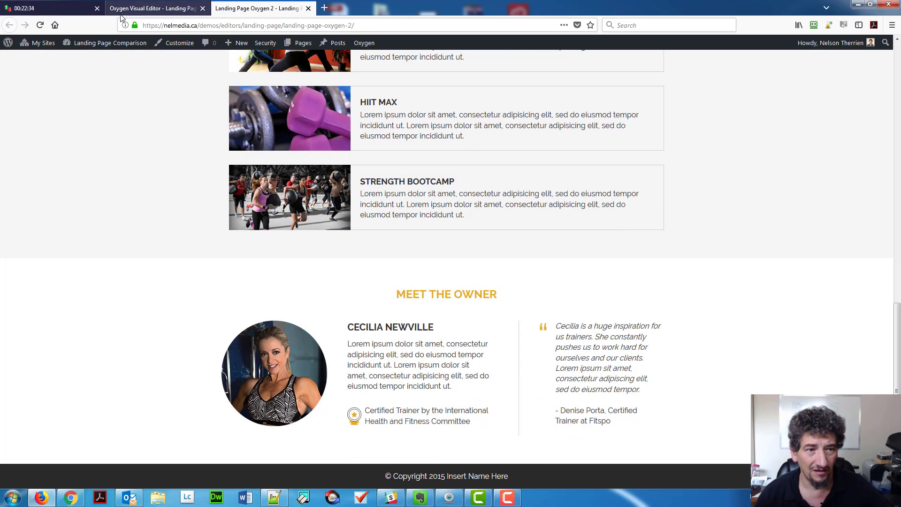
Return to the Oxygen editor and set the Header section to the Less than 768px breakpoint, with the preview about 720 px wide.
click(148, 8)
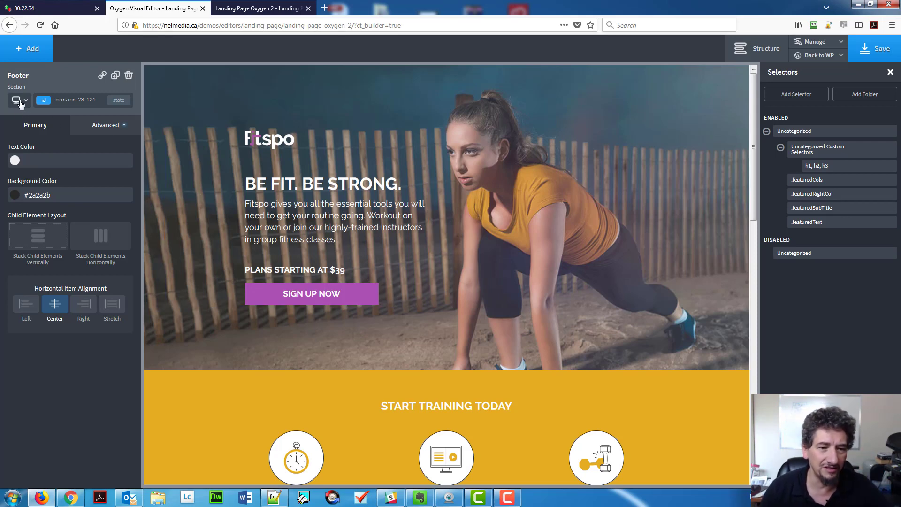
click(761, 49)
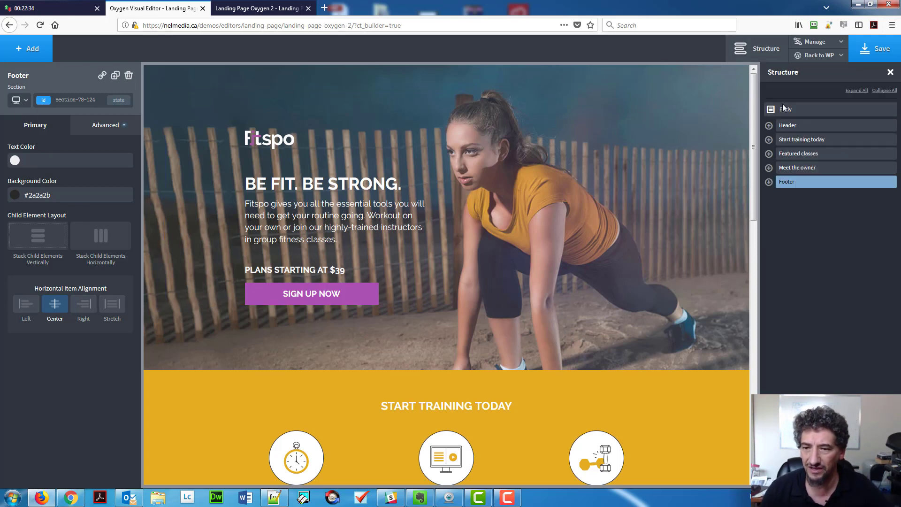
click(798, 125)
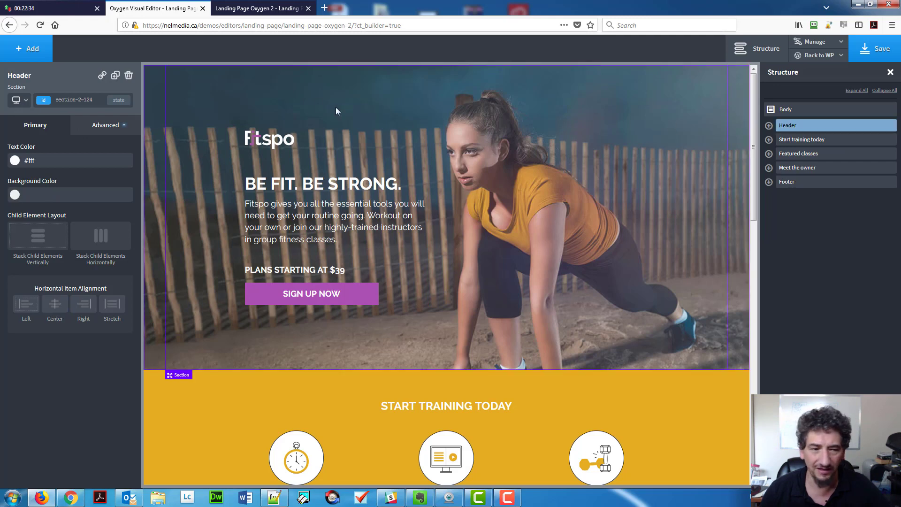
click(18, 100)
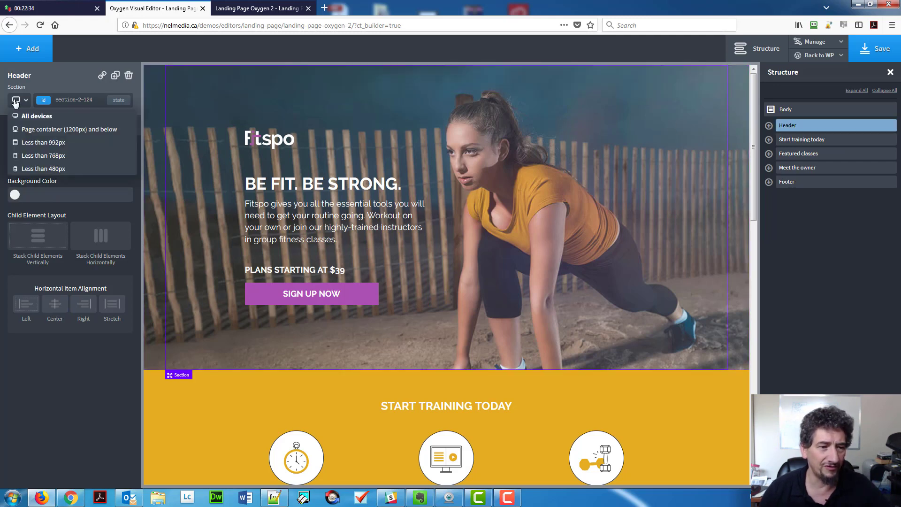
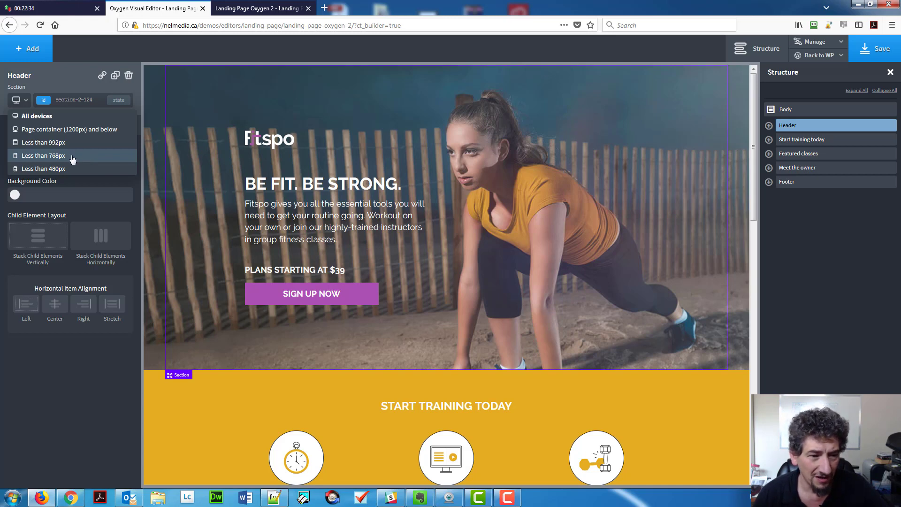
click(72, 159)
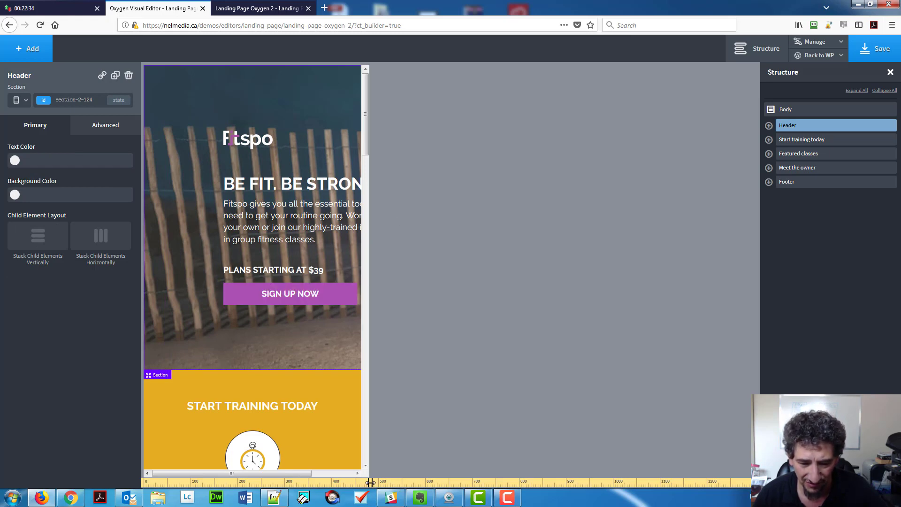
click(479, 477)
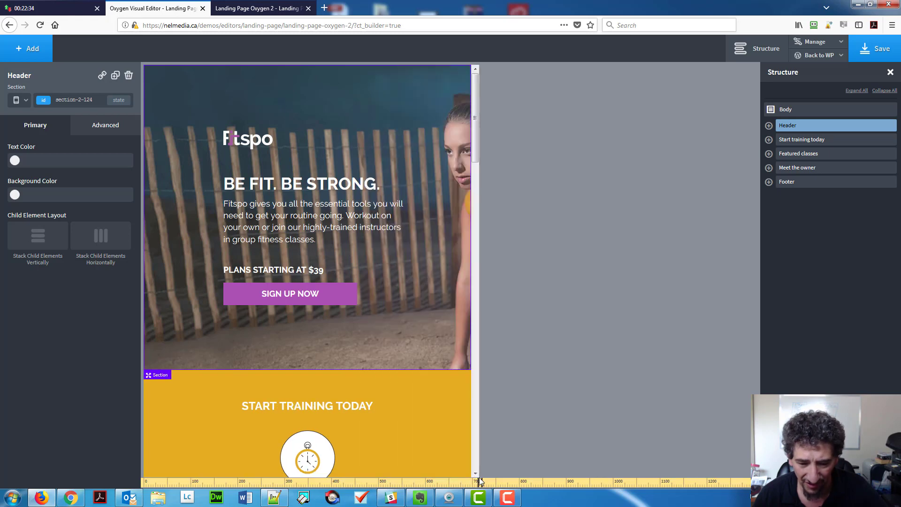
drag(485, 481, 488, 480)
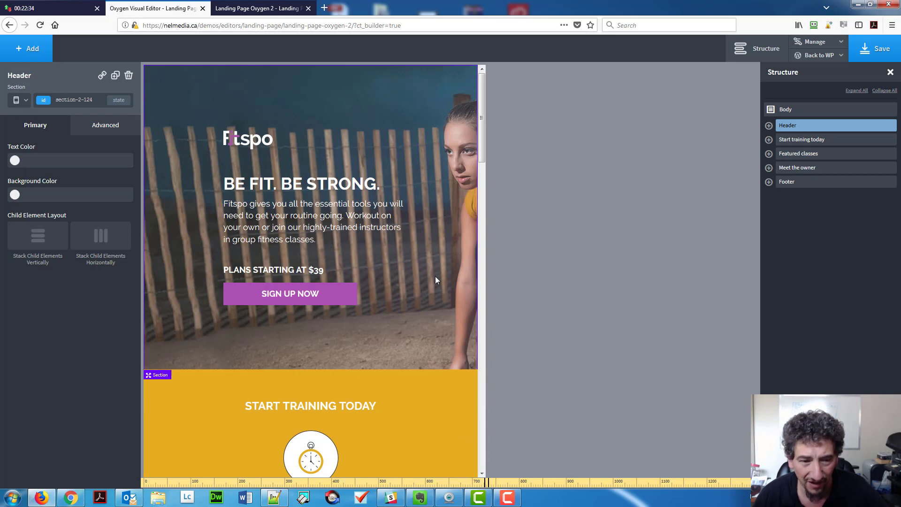
Give the div inside the Header section a left padding of 20 px at this breakpoint.
click(343, 130)
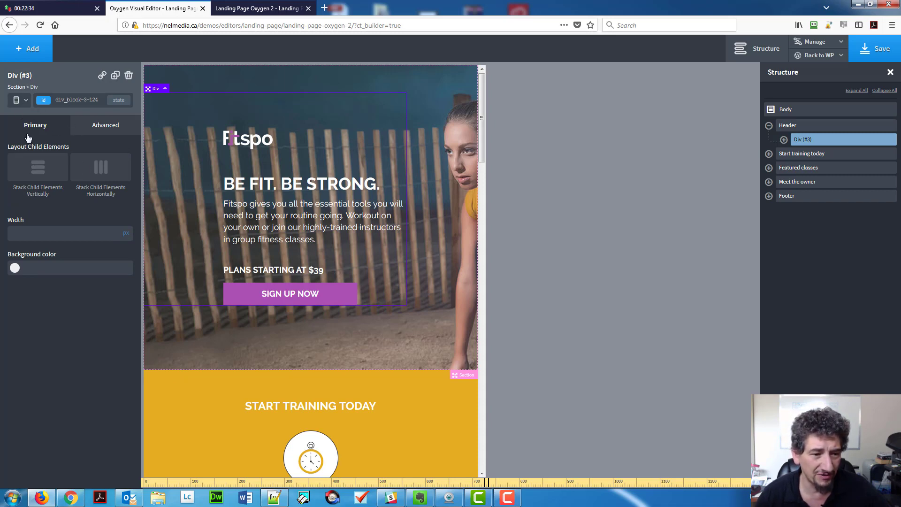
click(105, 131)
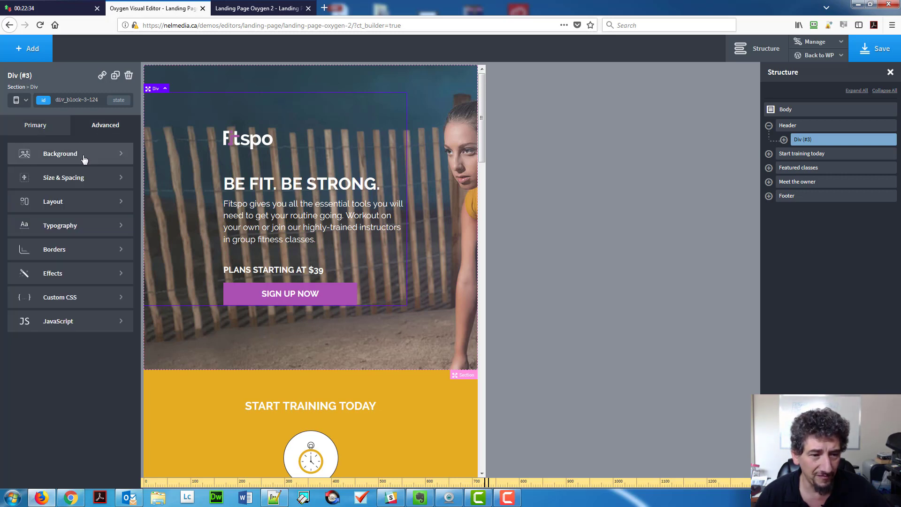
click(81, 176)
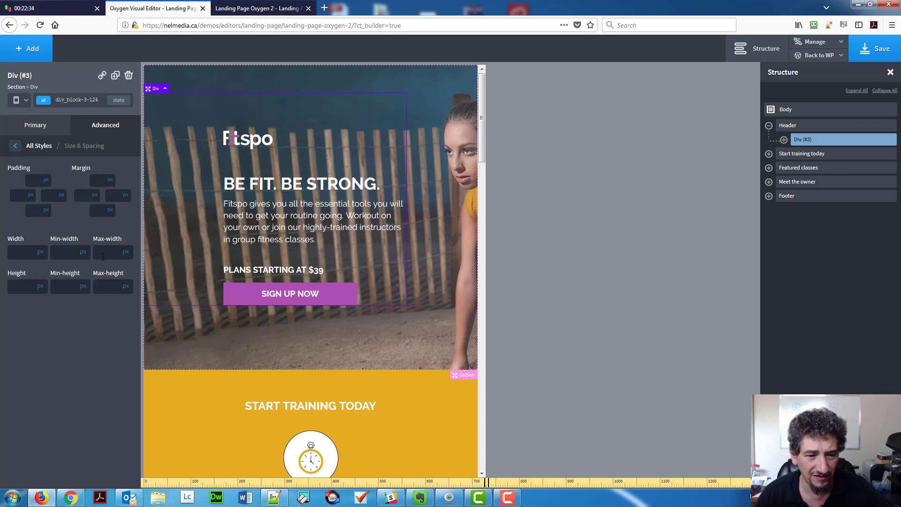
click(35, 181)
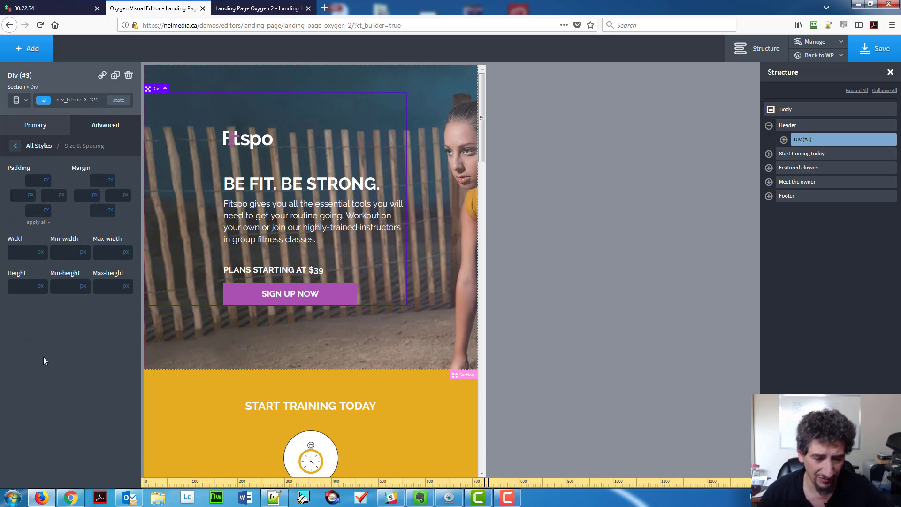
text(20)
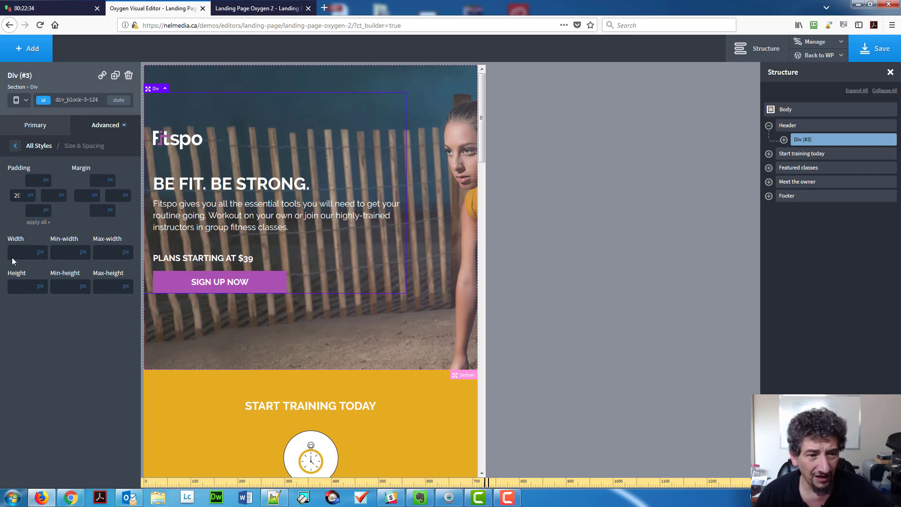
click(34, 148)
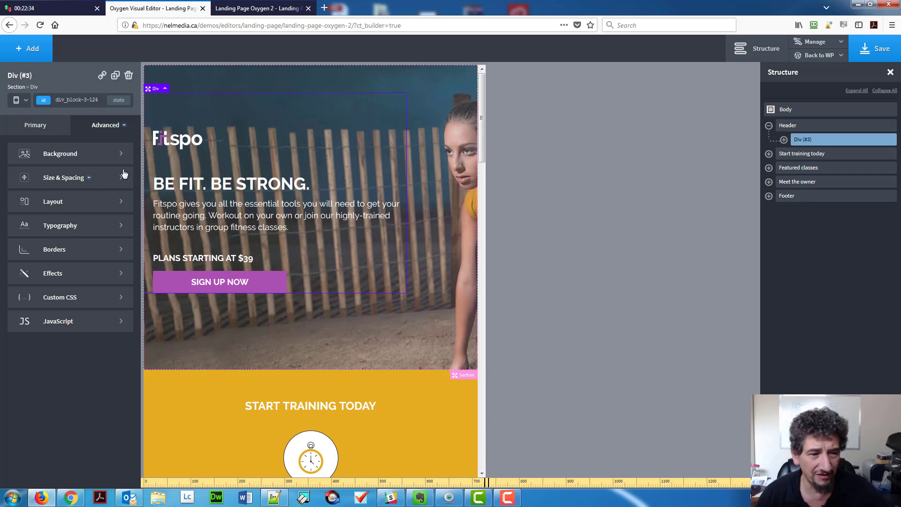
click(99, 159)
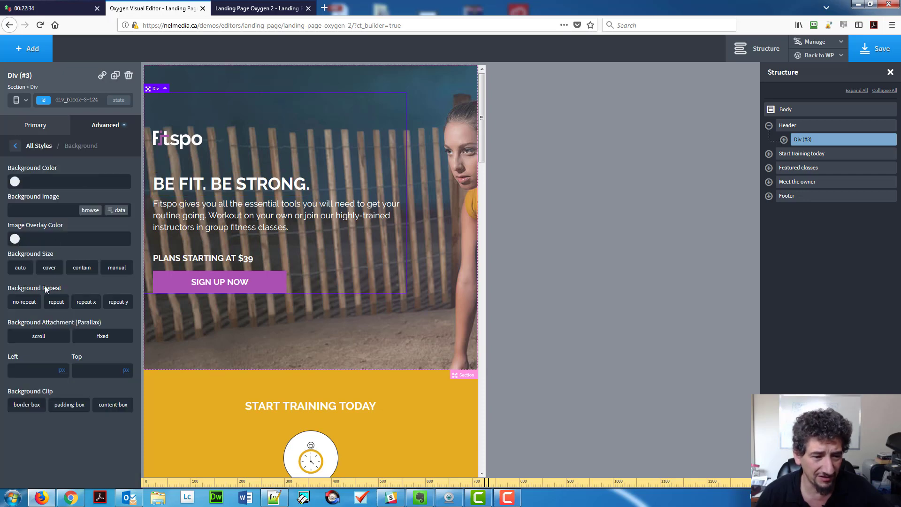
click(30, 369)
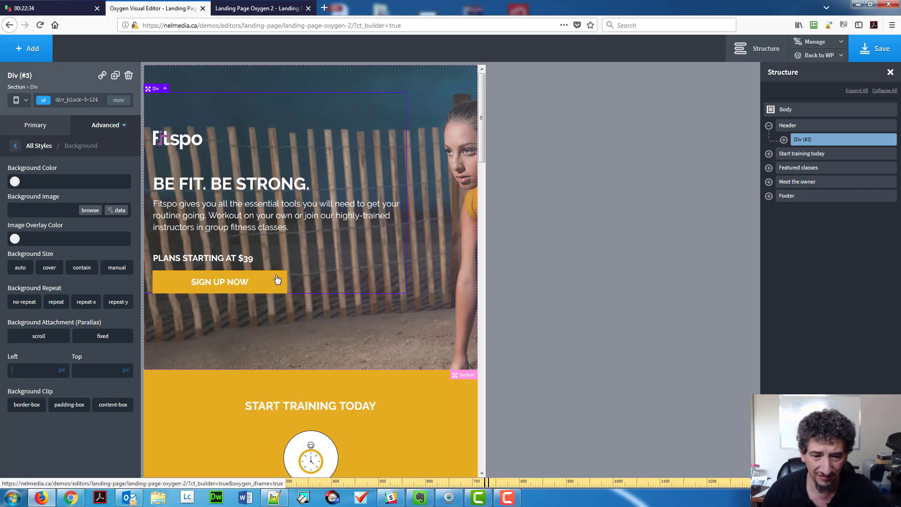
text(-300)
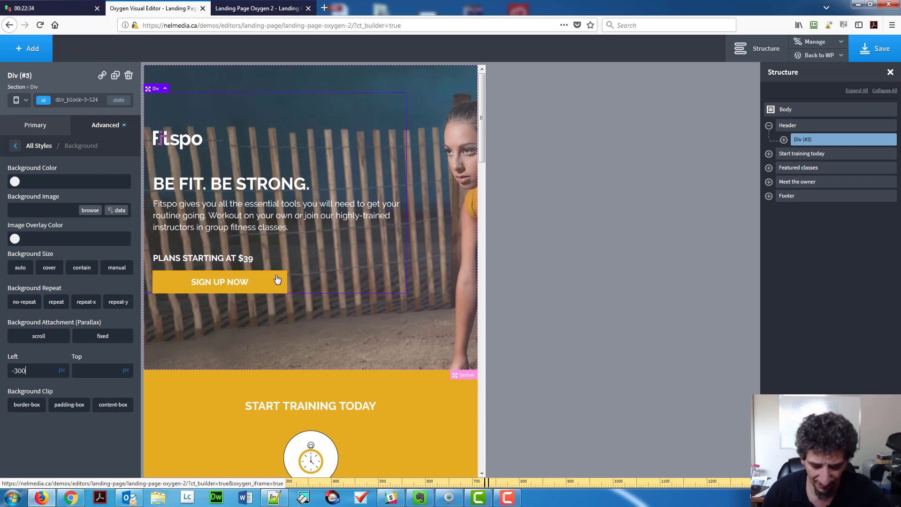
key(ctrl+a)
key(BackSpace)
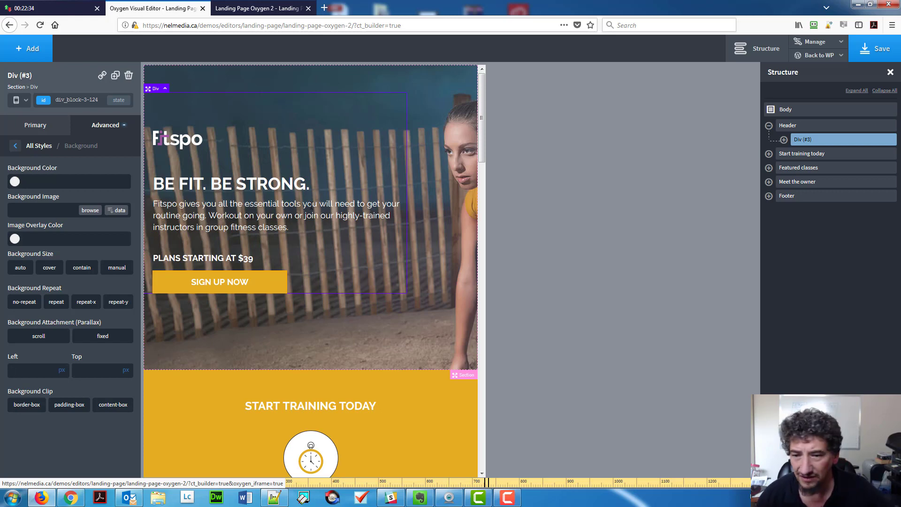
Shift the Header section's background image by setting its left position to -300 px.
click(802, 126)
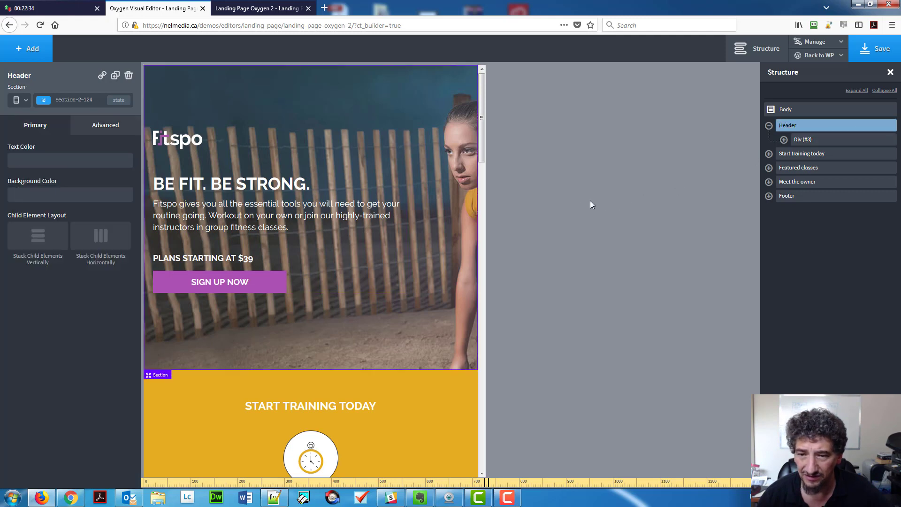
click(101, 126)
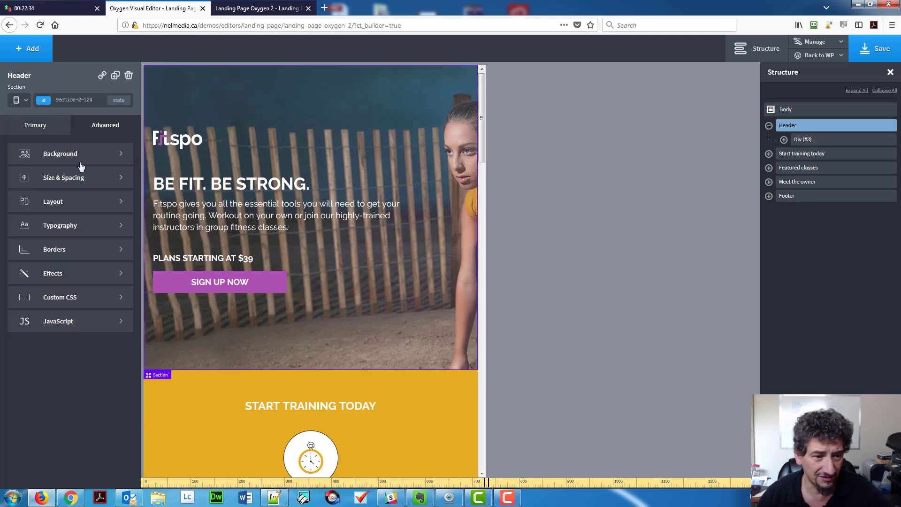
click(75, 178)
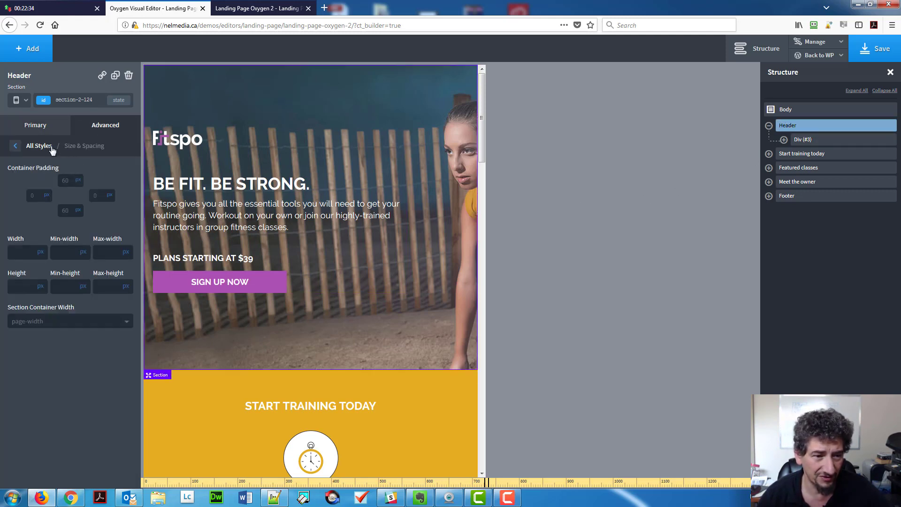
click(39, 146)
click(56, 156)
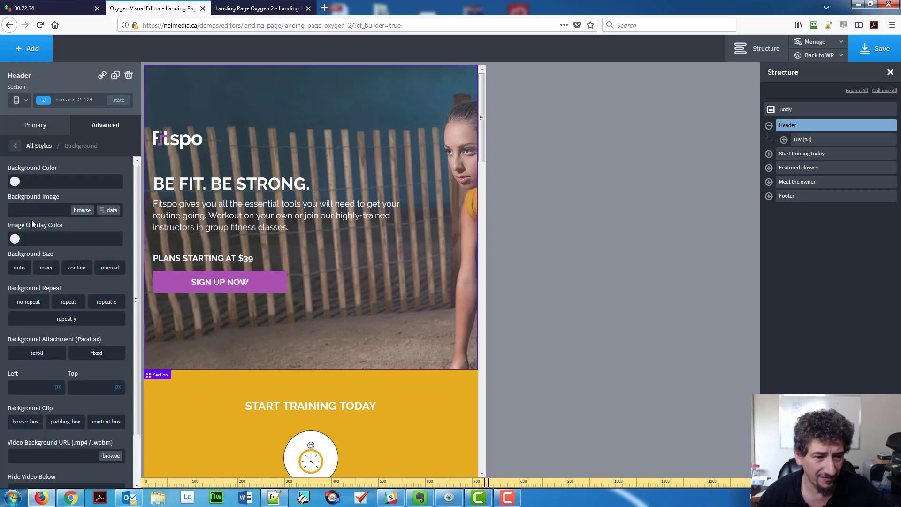
click(29, 389)
text(-300)
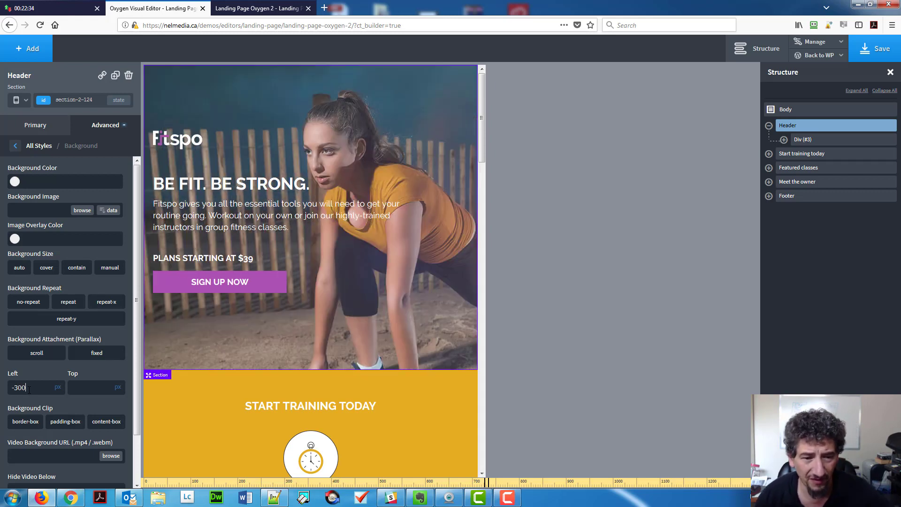
Limit the header's content div to a max-width of 360 px and check it at narrower and wider preview widths.
click(273, 205)
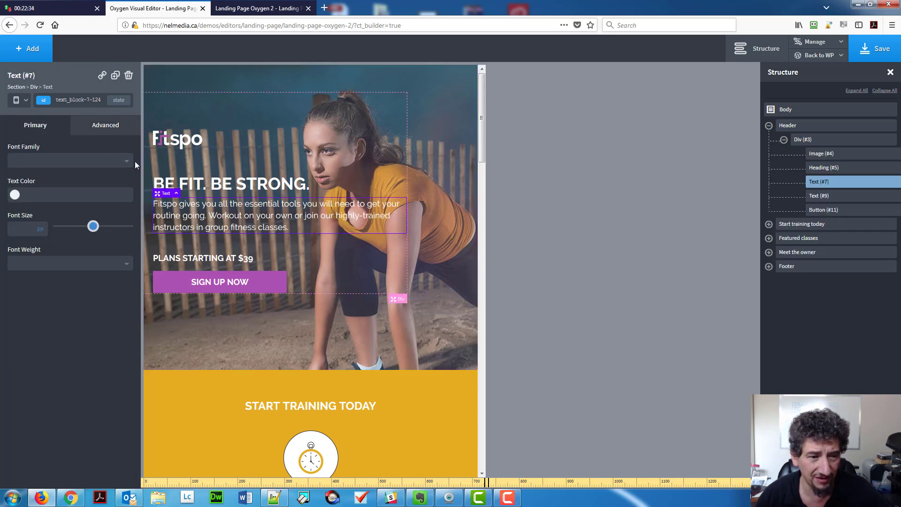
click(105, 128)
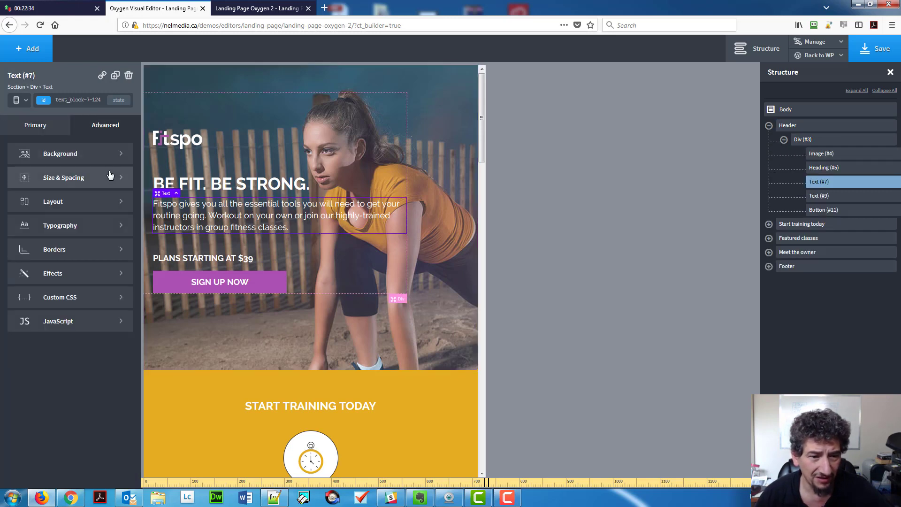
click(230, 100)
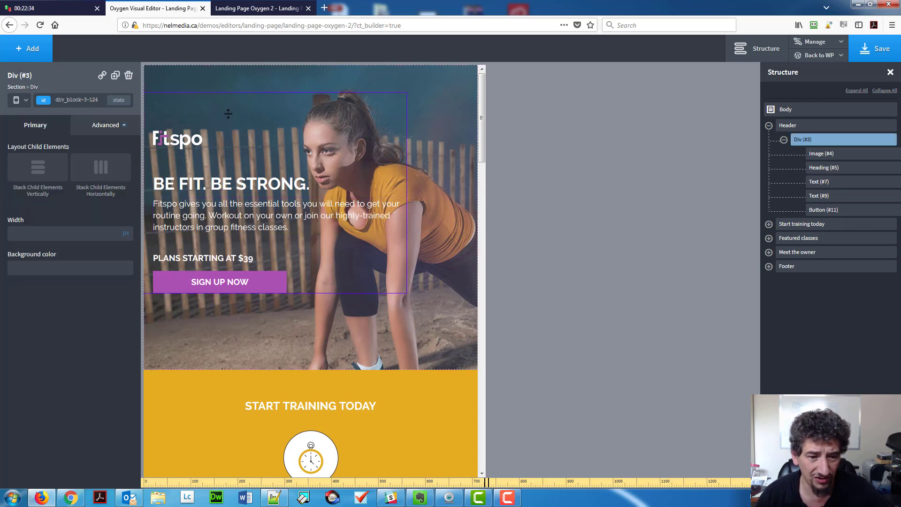
click(105, 129)
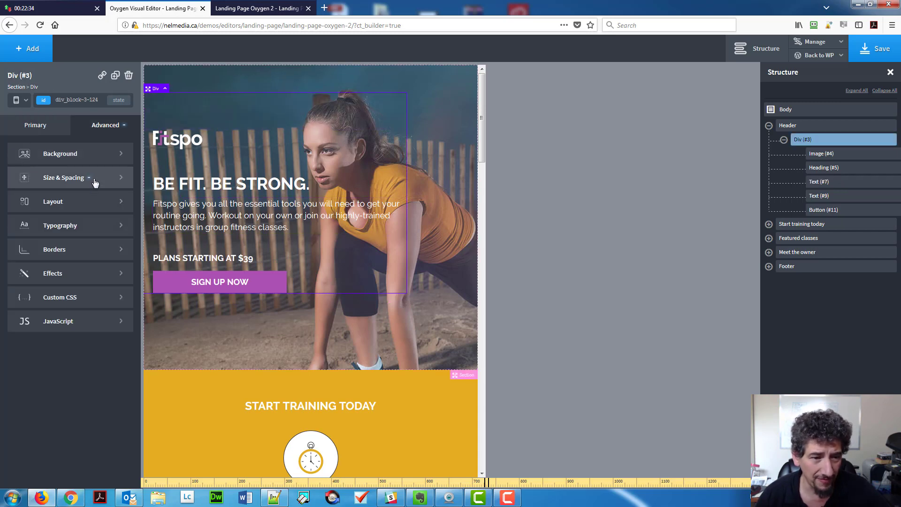
click(92, 181)
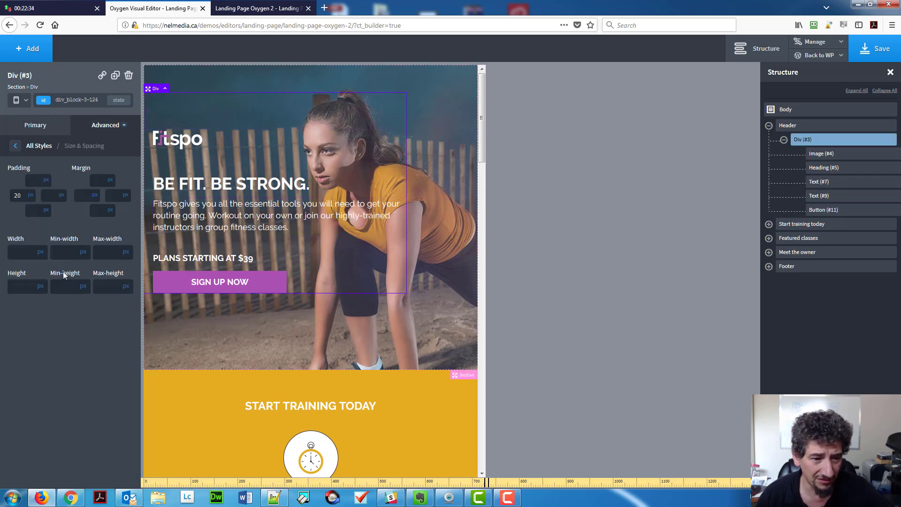
click(103, 257)
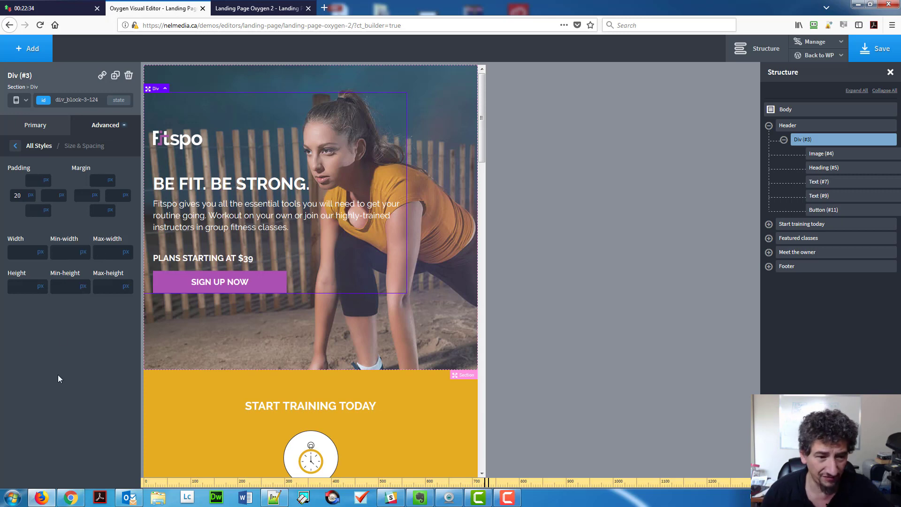
text(360)
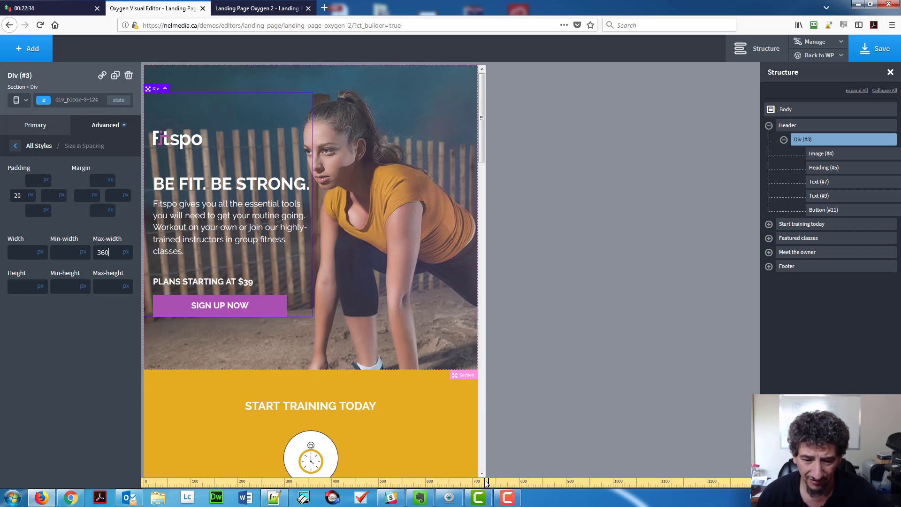
click(419, 480)
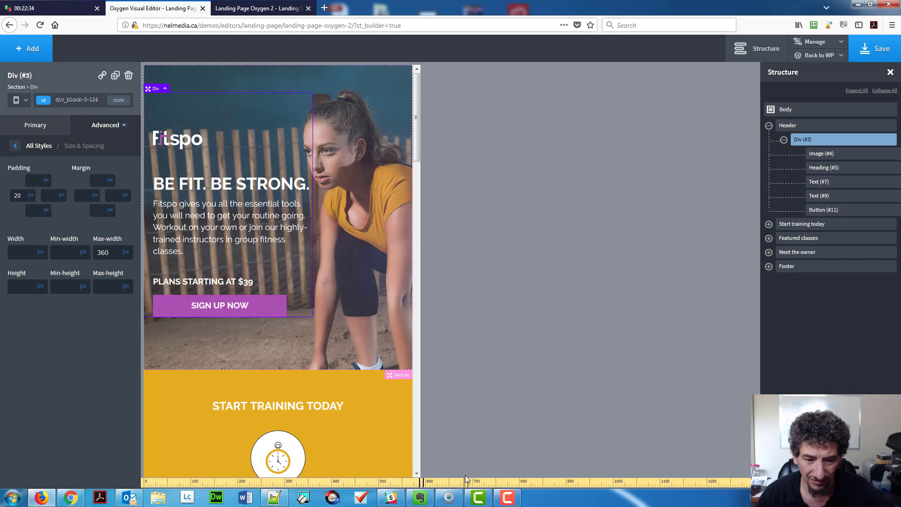
click(492, 479)
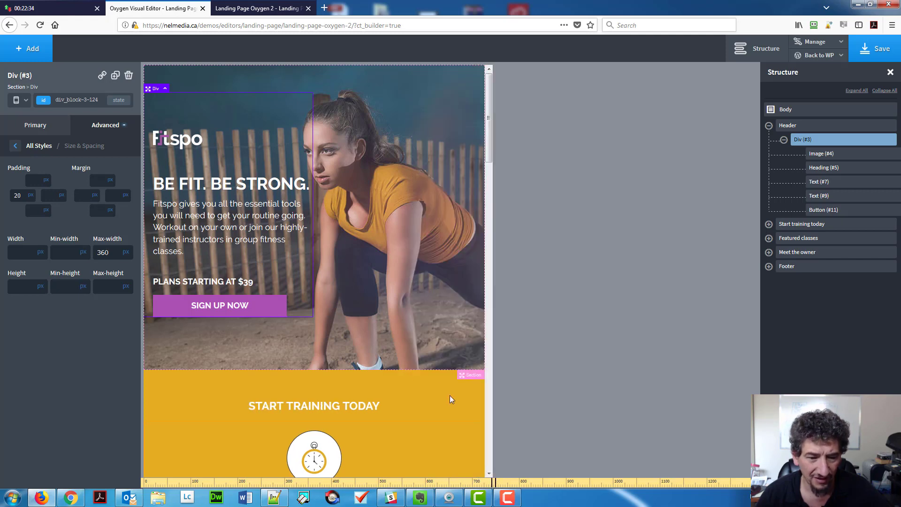
Select the columns in the Start training today section and check how they stack just above and below the 768 px preview width.
scroll(371, 314, down, 1)
scroll(372, 317, down, 4)
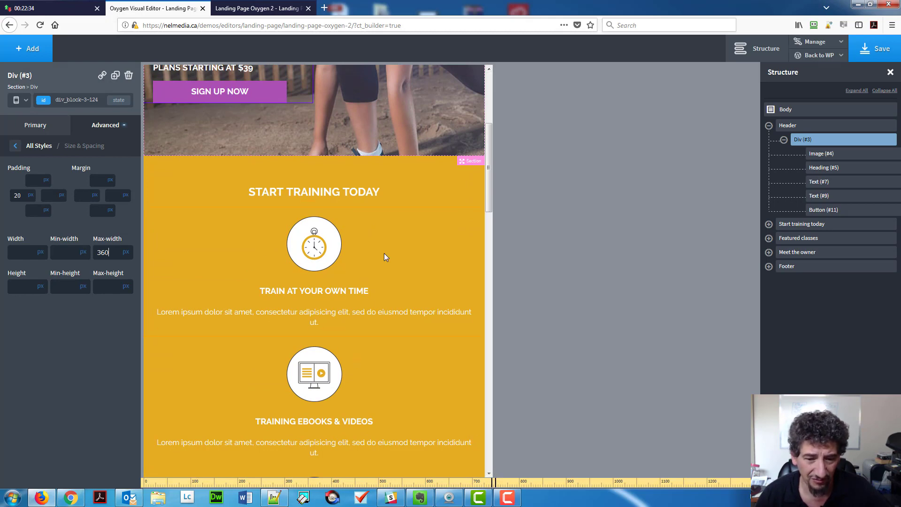
drag(493, 483, 505, 483)
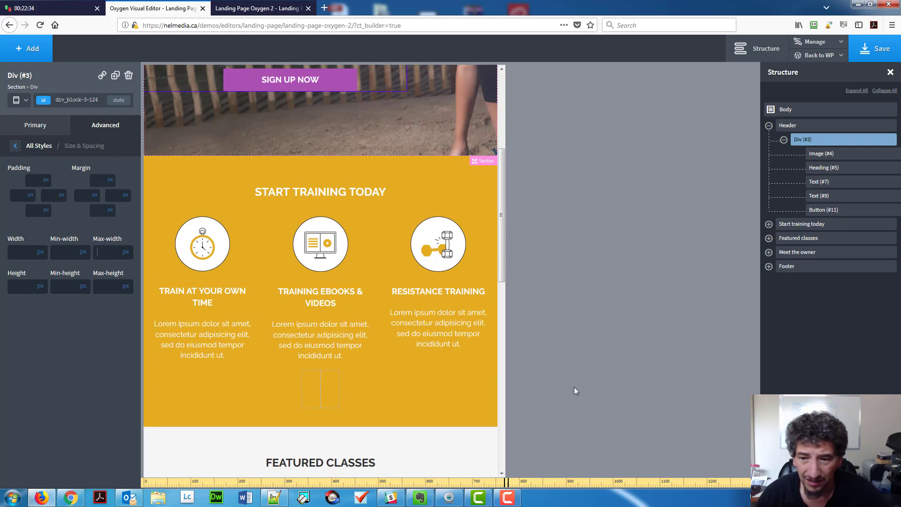
click(769, 126)
click(768, 140)
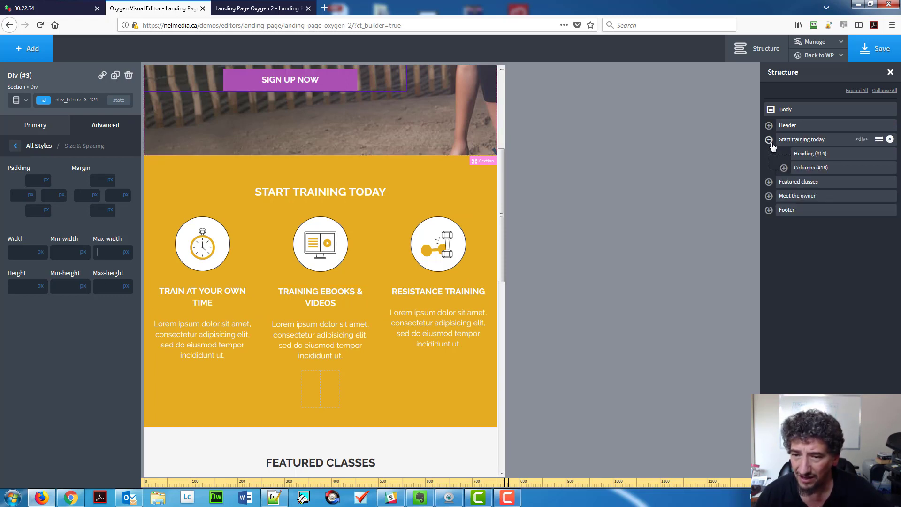
click(795, 169)
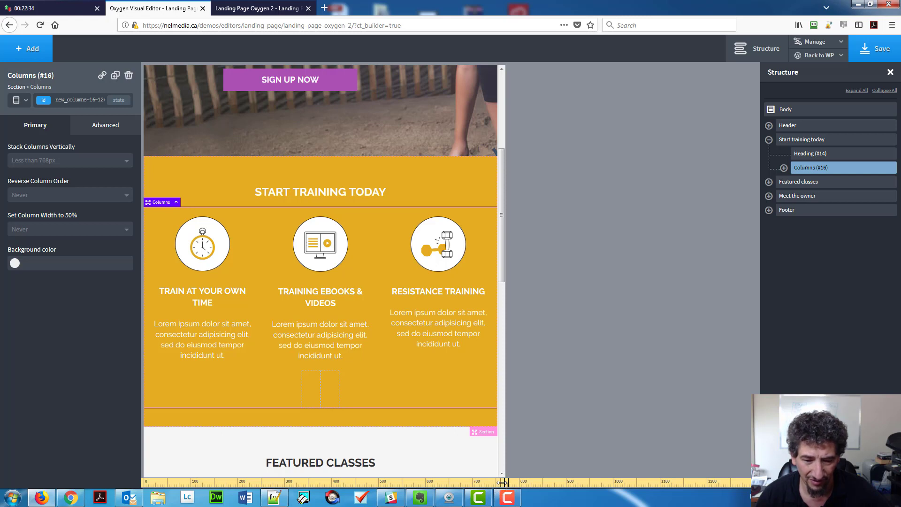
drag(501, 482, 502, 482)
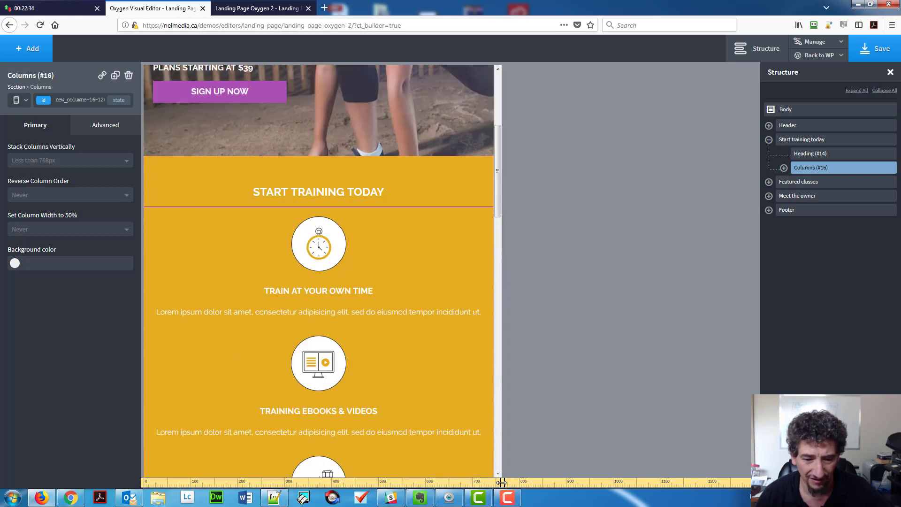
Try stacking the Start training today columns at Less than 480px, checking the layout down to a preview width of about 565 px.
click(105, 165)
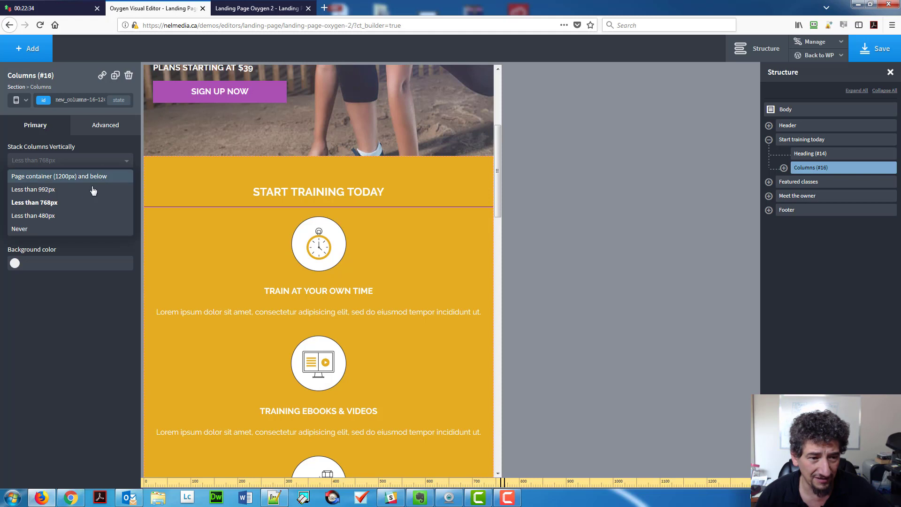
click(81, 216)
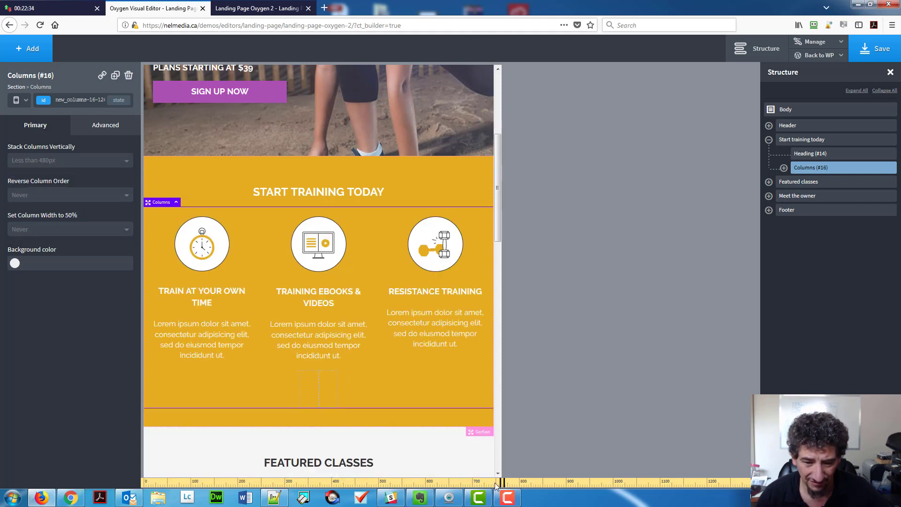
drag(498, 484, 413, 484)
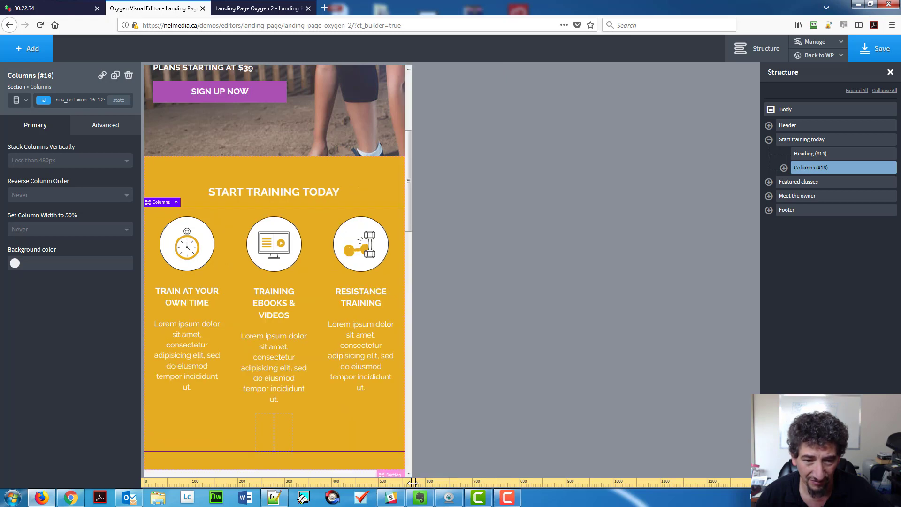
click(491, 476)
Try stacking the same columns at Less than 992px and check them at preview widths from about 800 to 1010 px.
click(83, 162)
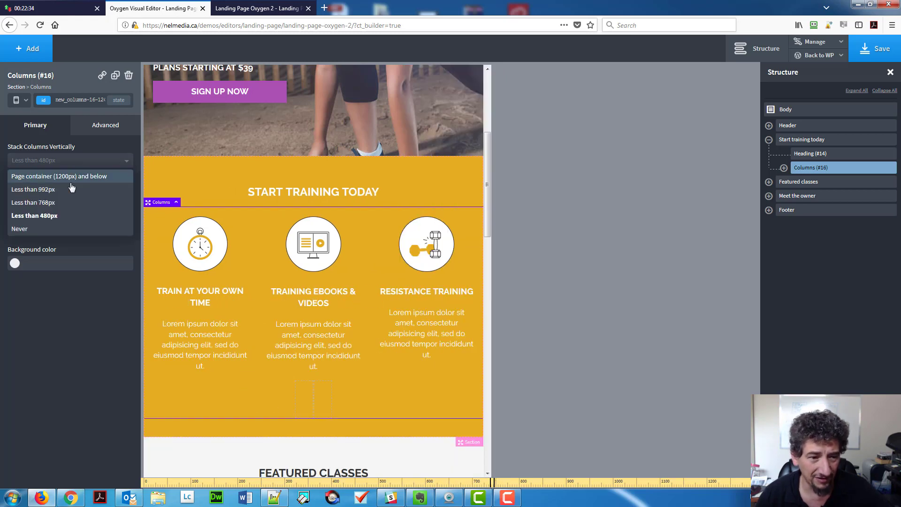
click(72, 189)
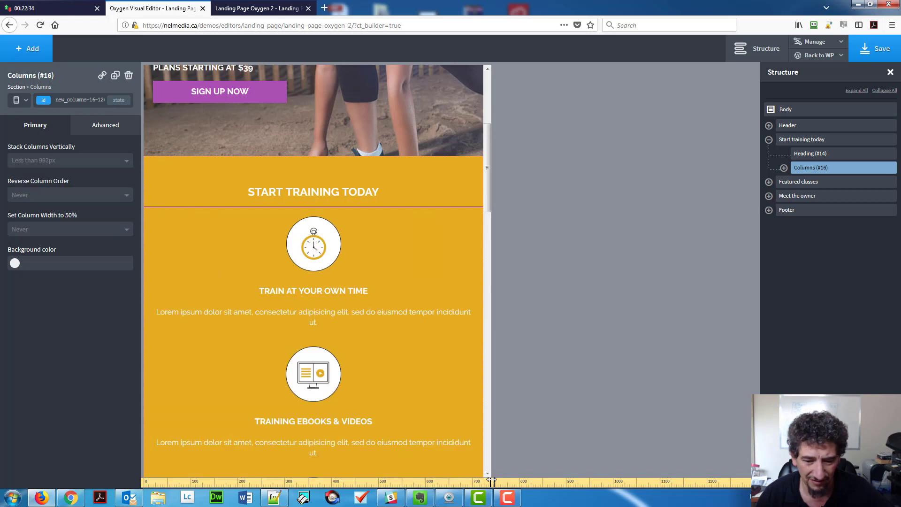
click(523, 482)
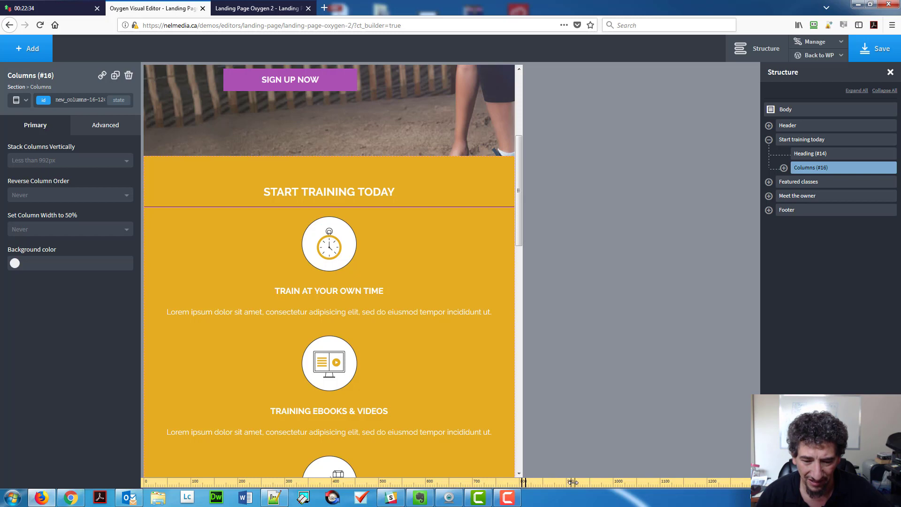
click(573, 482)
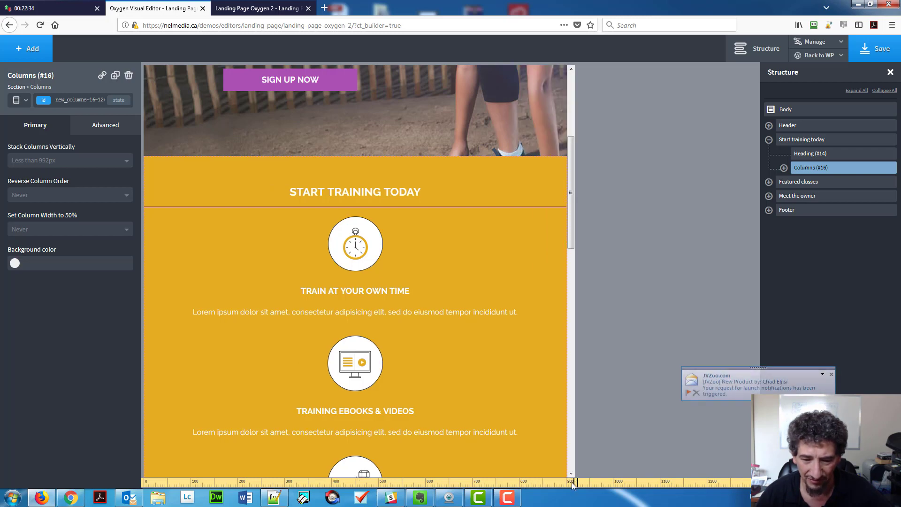
click(625, 482)
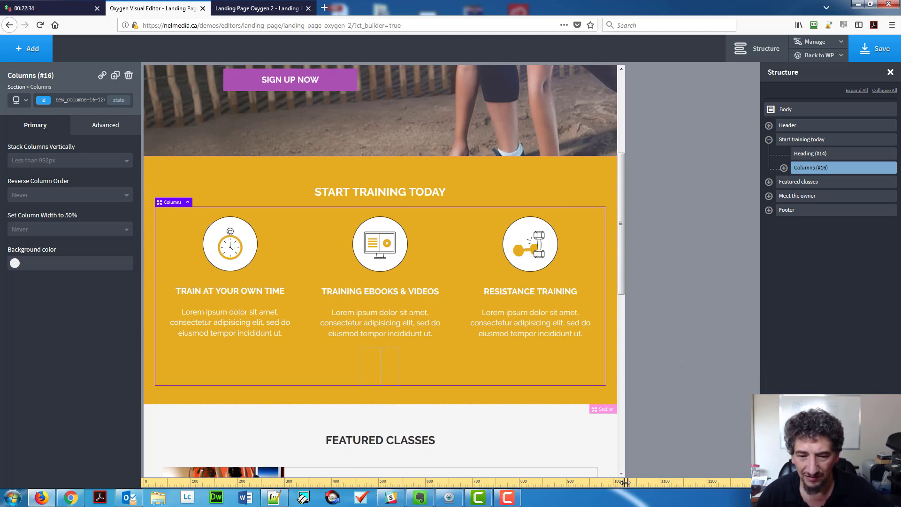
click(570, 482)
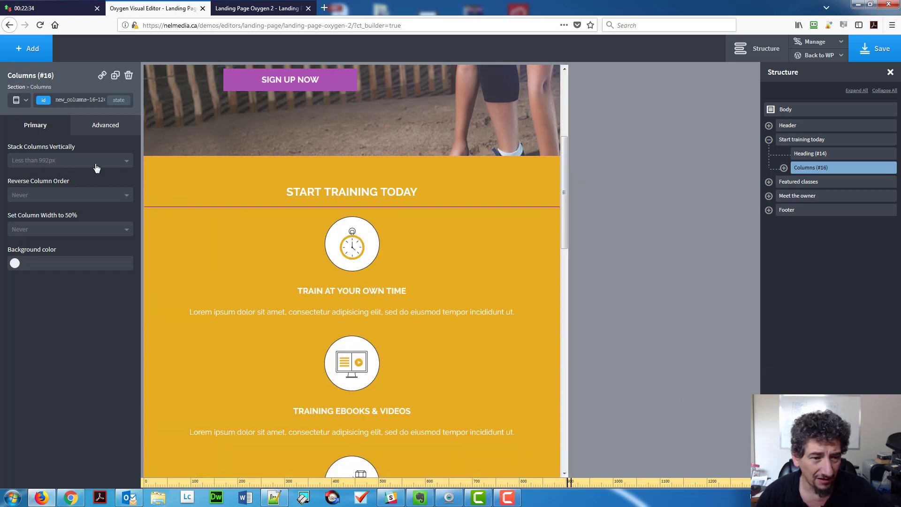
Set the Start training today columns to stack vertically at Less than 768px and check them with the preview about 750 px wide.
click(96, 164)
click(83, 200)
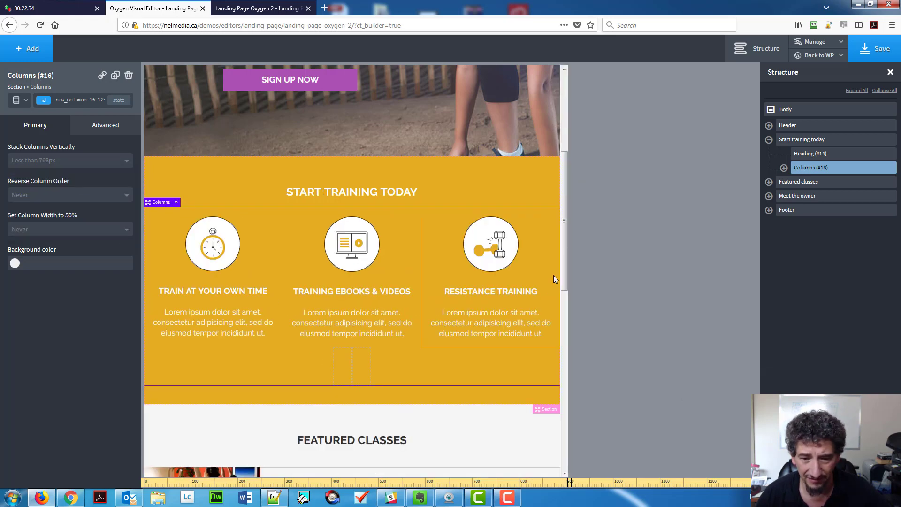
drag(564, 259, 567, 282)
drag(567, 285, 567, 317)
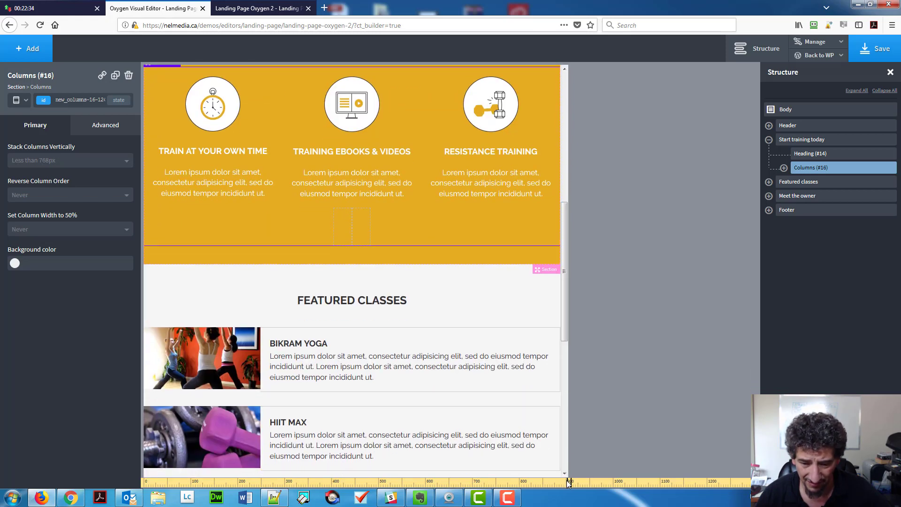
click(497, 475)
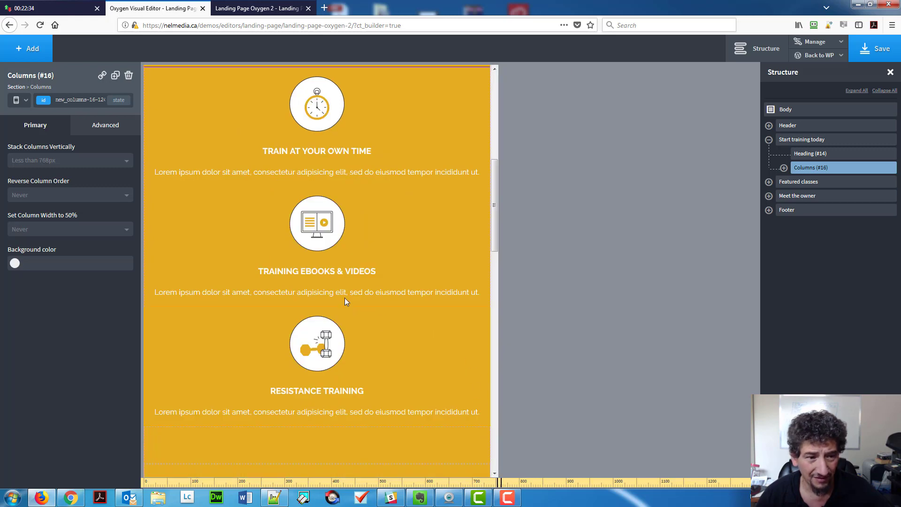
click(500, 478)
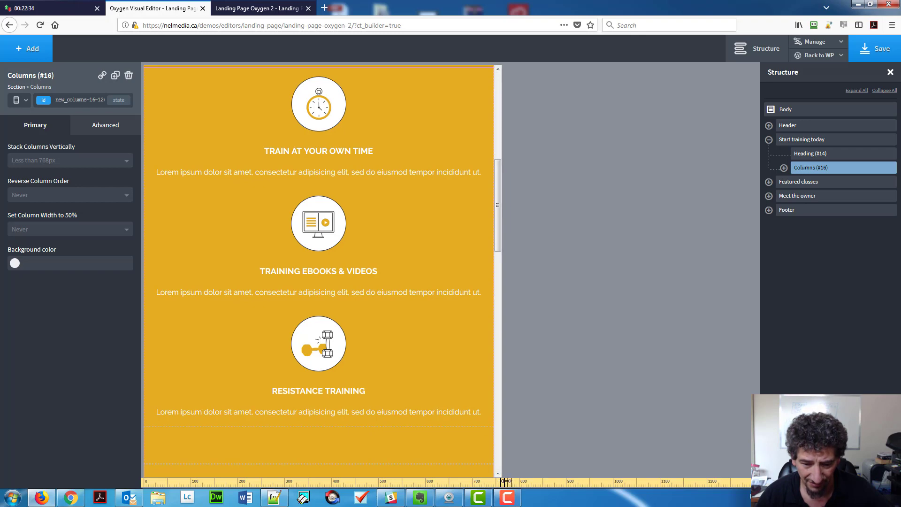
With the preview about 770 px wide, give the Bikram Yoga heading's featuredSubTitle class a top margin of -18 px.
drag(505, 481, 508, 481)
scroll(504, 277, down, 1)
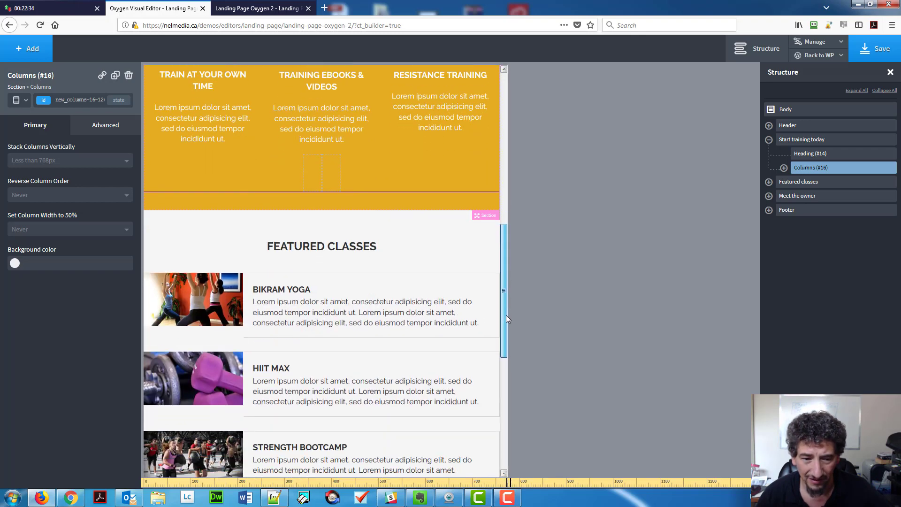
scroll(506, 314, down, 1)
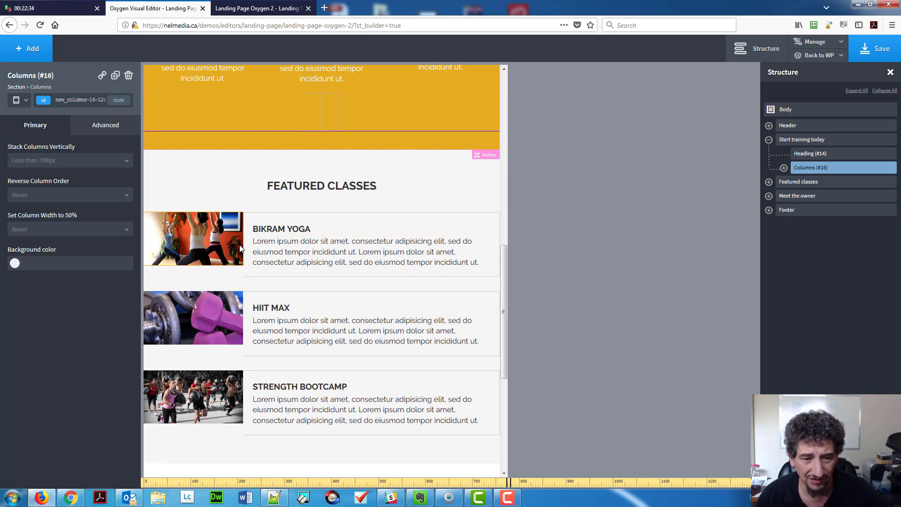
click(261, 230)
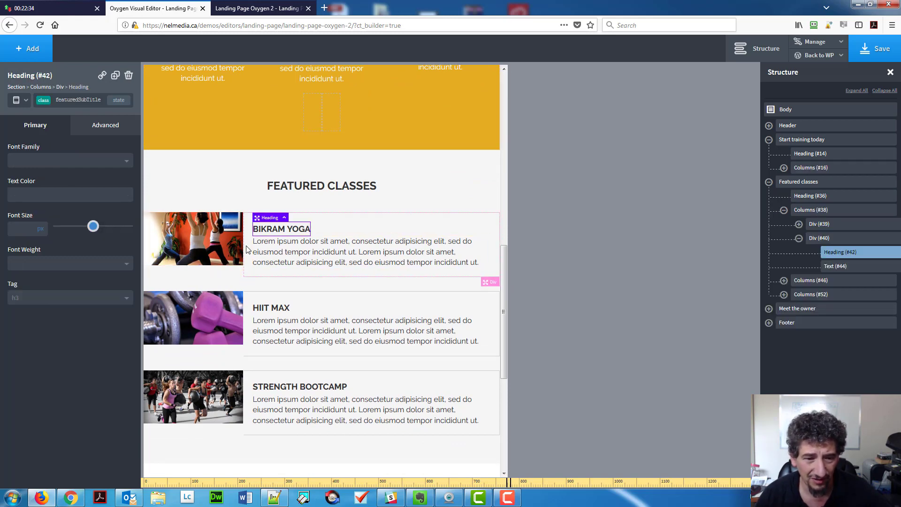
click(113, 127)
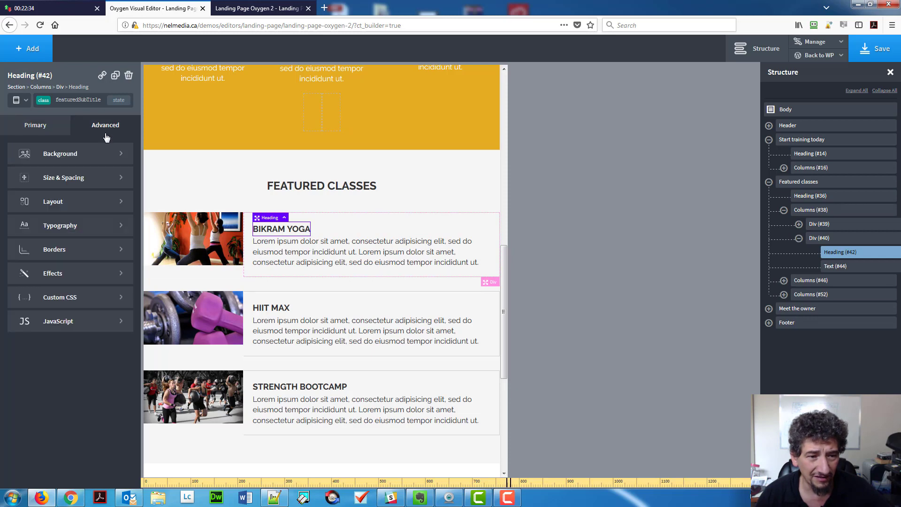
click(103, 179)
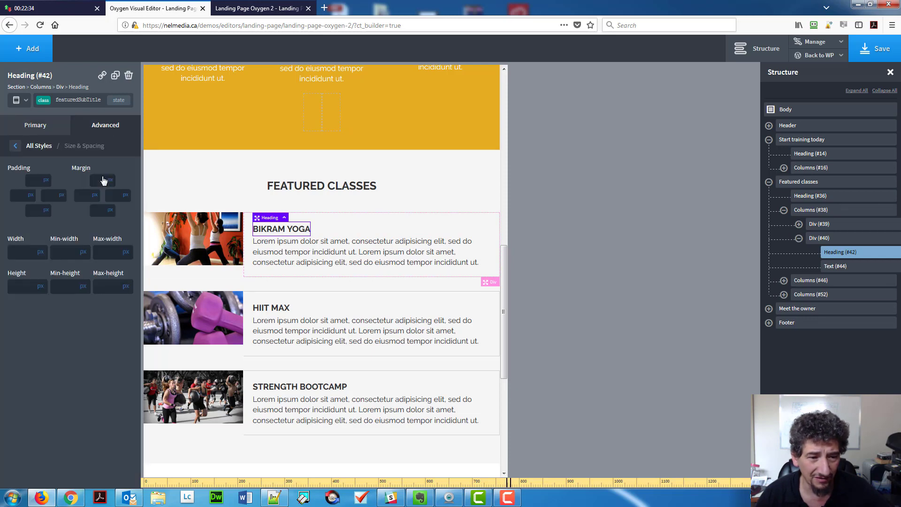
click(103, 180)
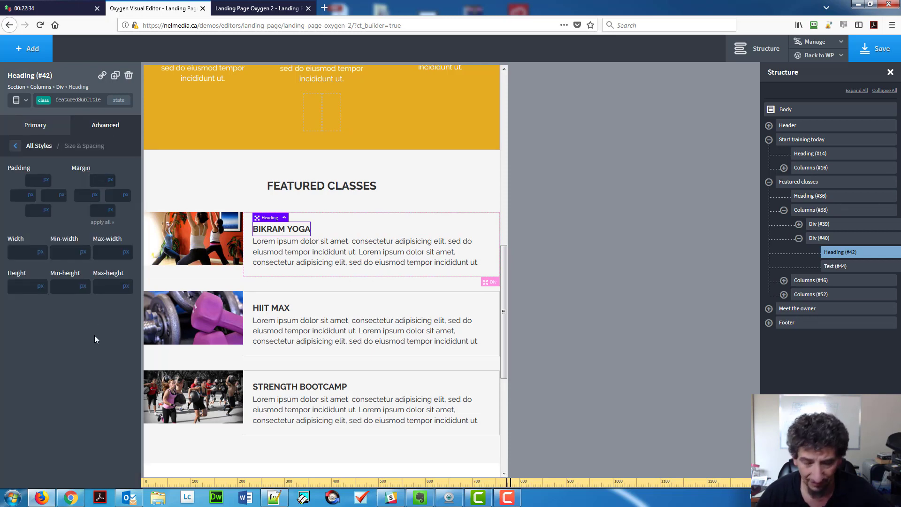
text(0)
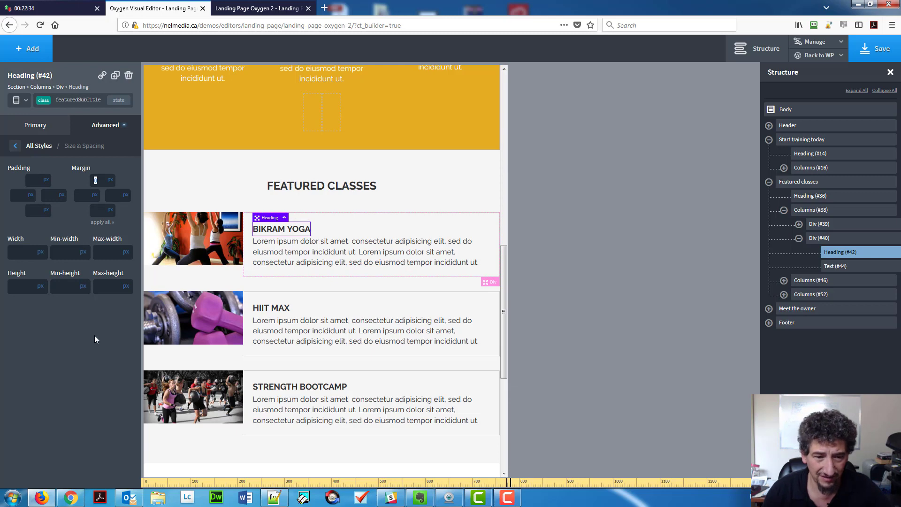
key(BackSpace)
text(-20)
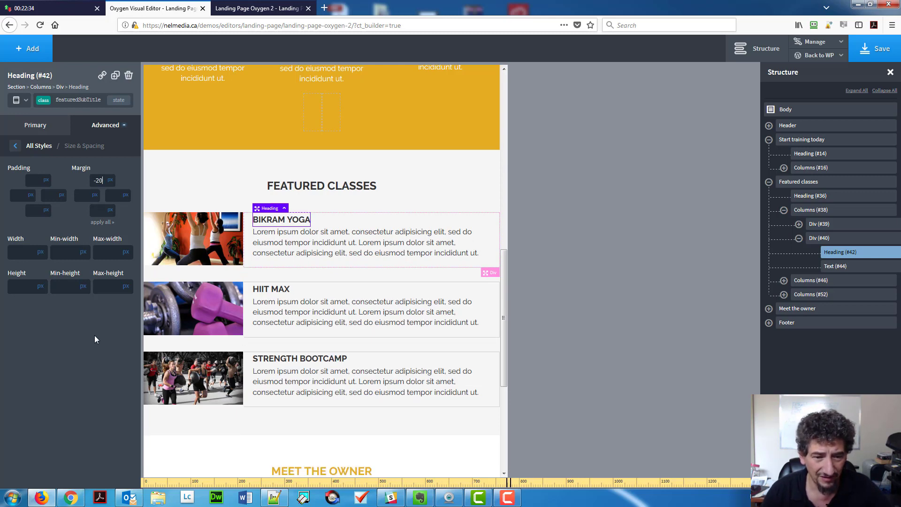
key(Up)
key(Up)
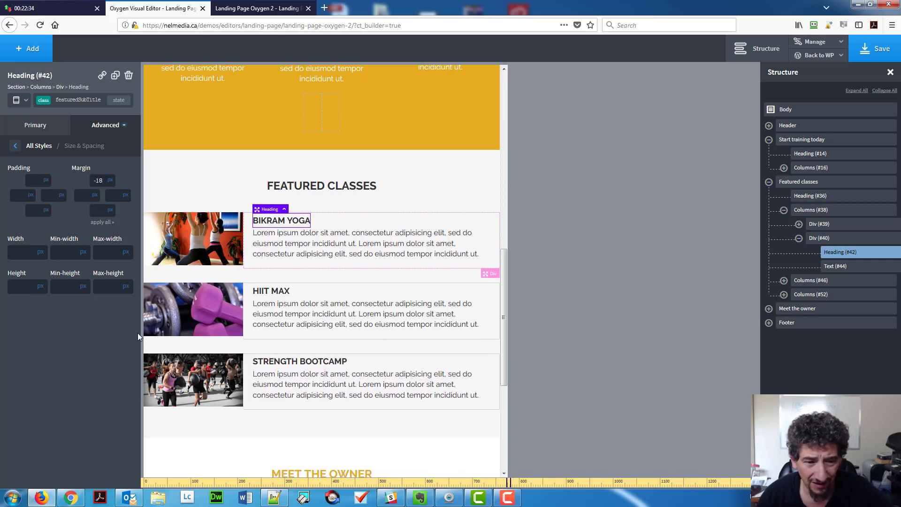
Give the Bikram Yoga description's featuredText class a bottom margin of -8 px at this breakpoint.
click(260, 252)
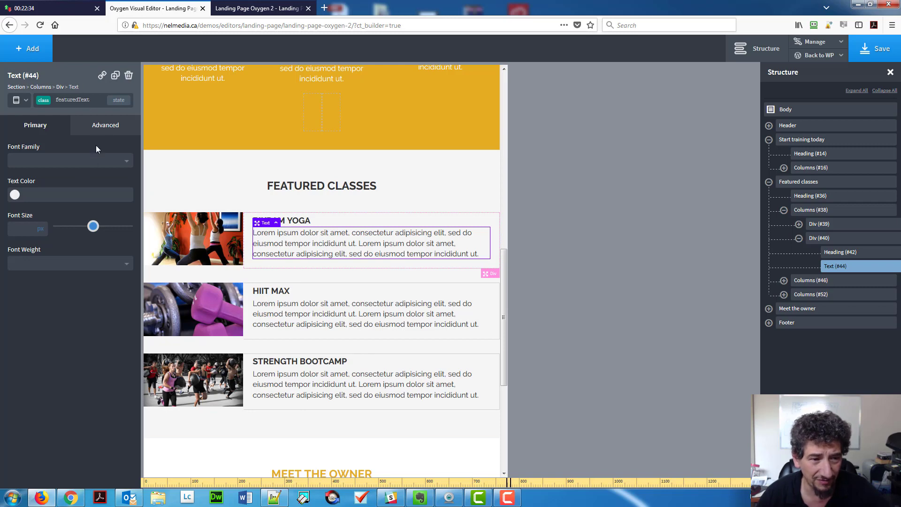
click(100, 130)
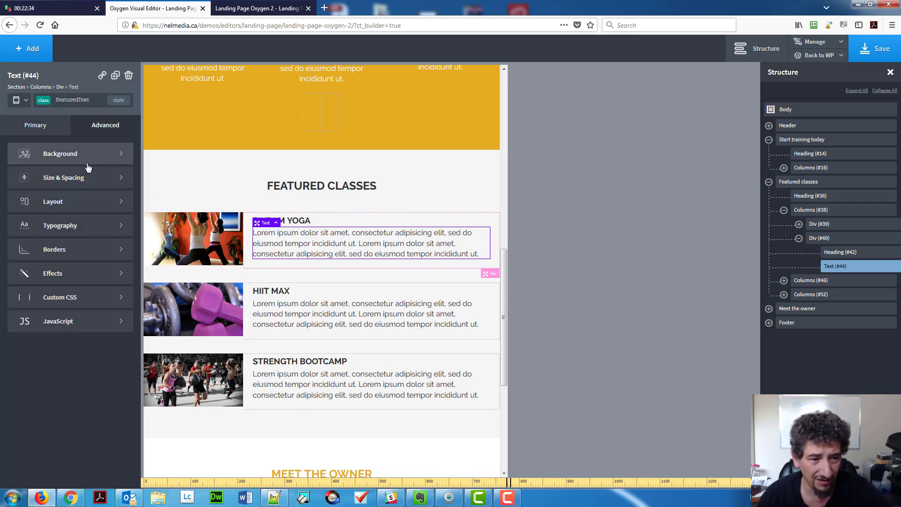
click(87, 179)
click(102, 210)
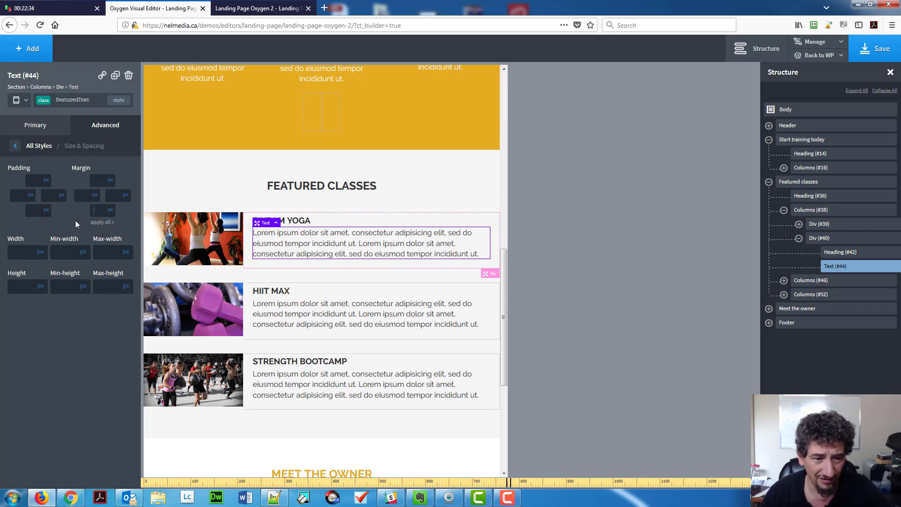
text(0)
key(ctrl+a)
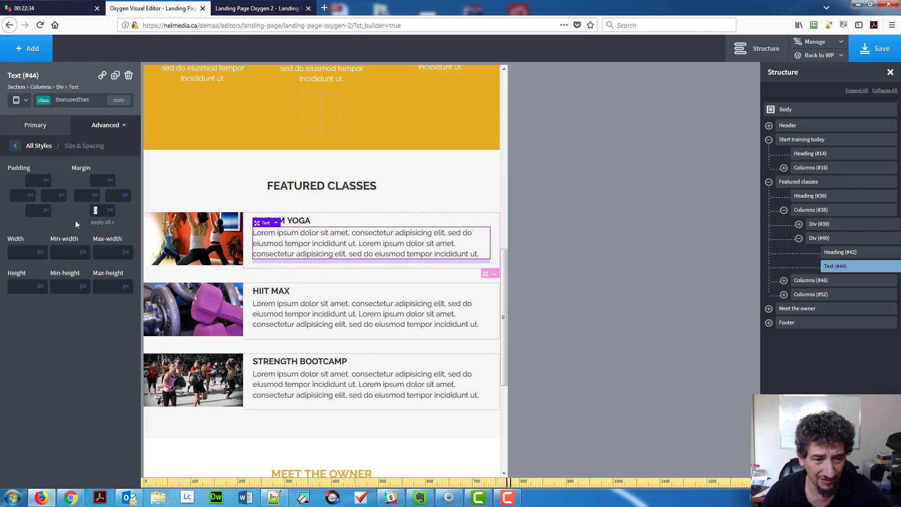
key(BackSpace)
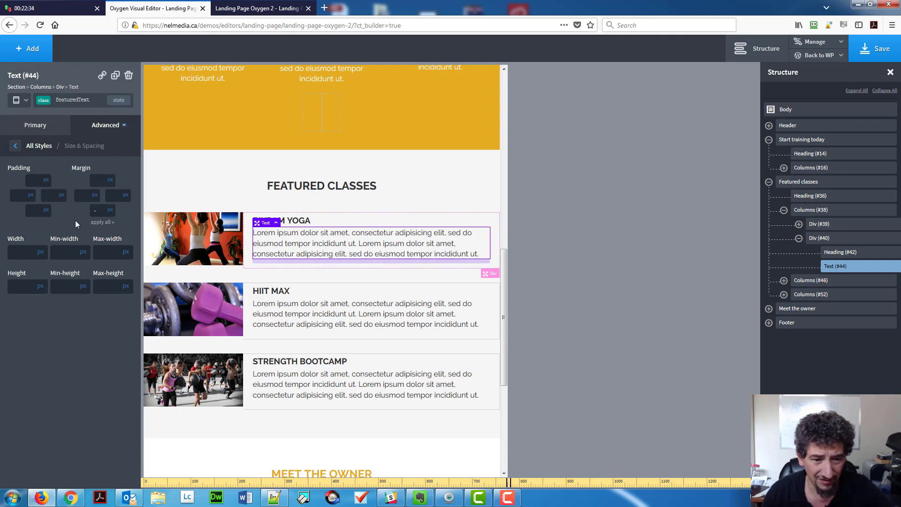
text(-7)
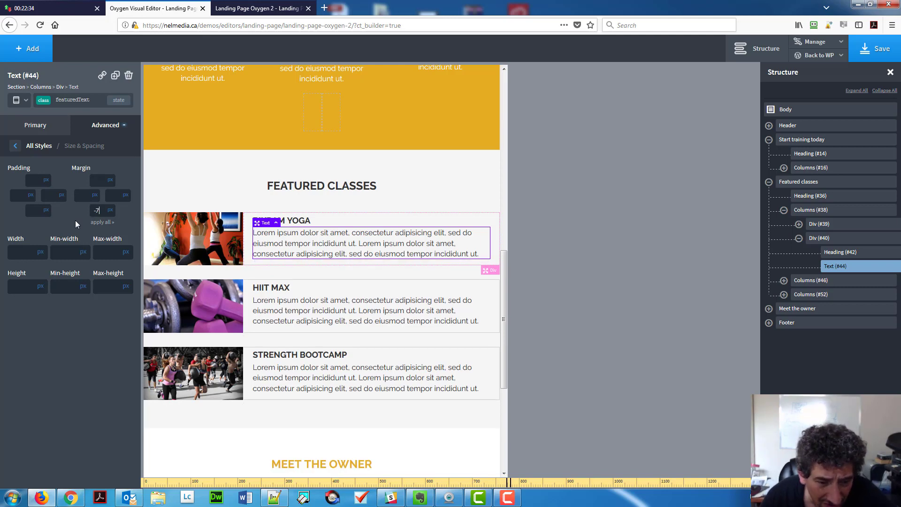
key(Down)
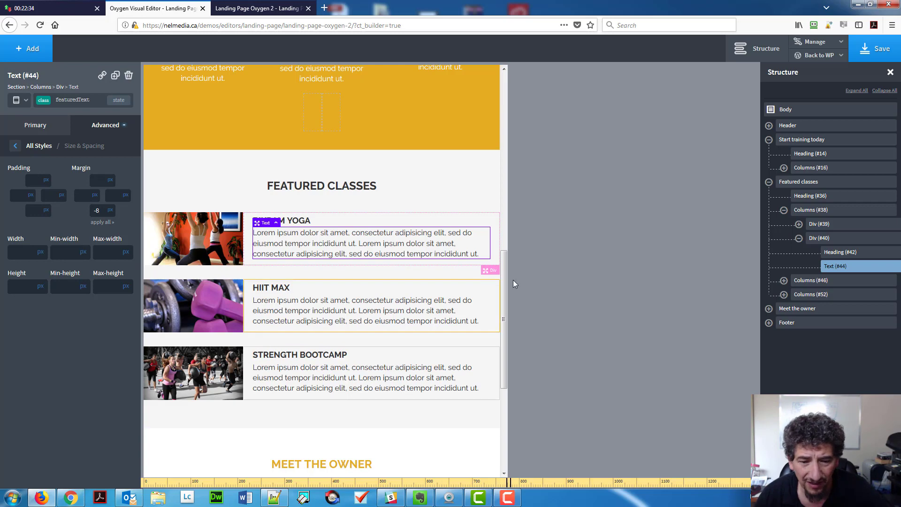
drag(505, 275, 513, 362)
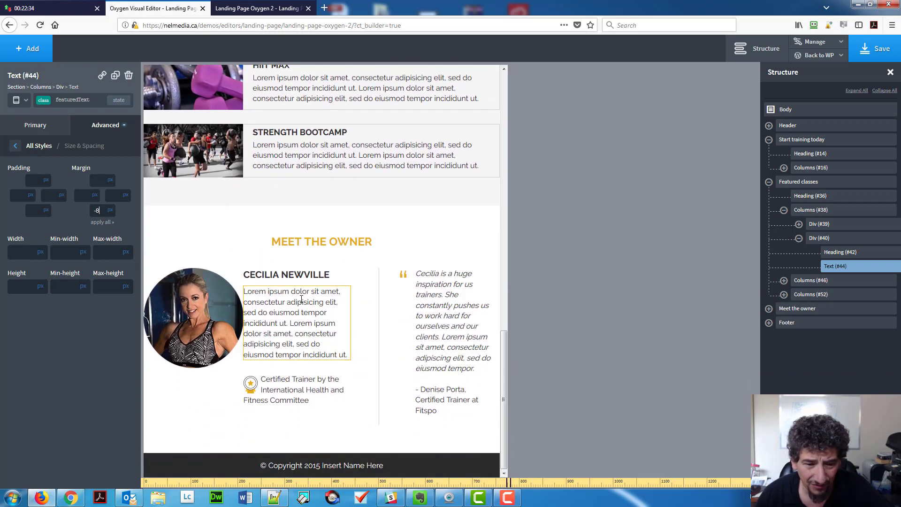
Give the owner's bio column in the Meet the owner section 20 px left and right padding at Less than 992px.
click(358, 312)
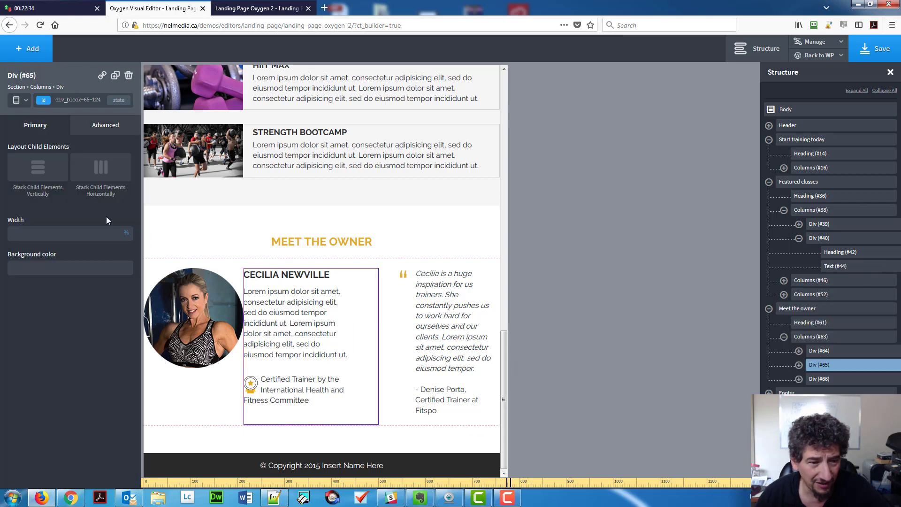
click(100, 126)
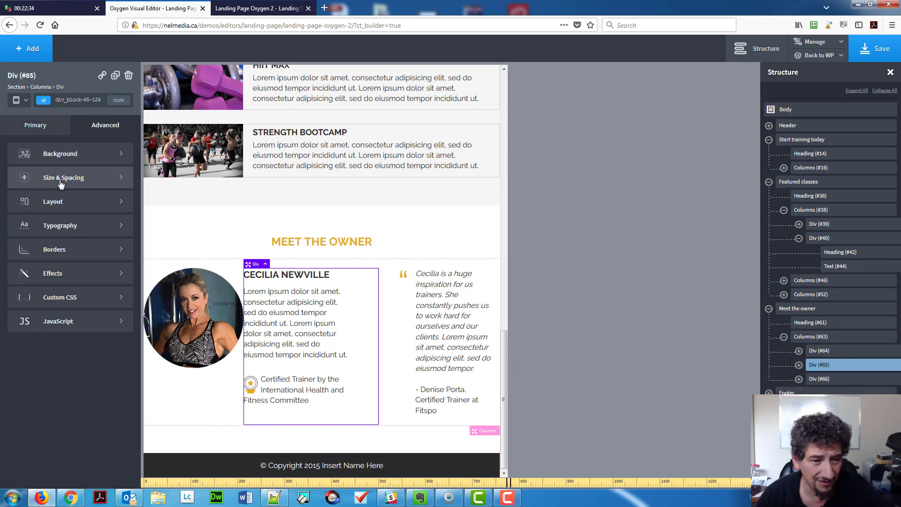
click(61, 178)
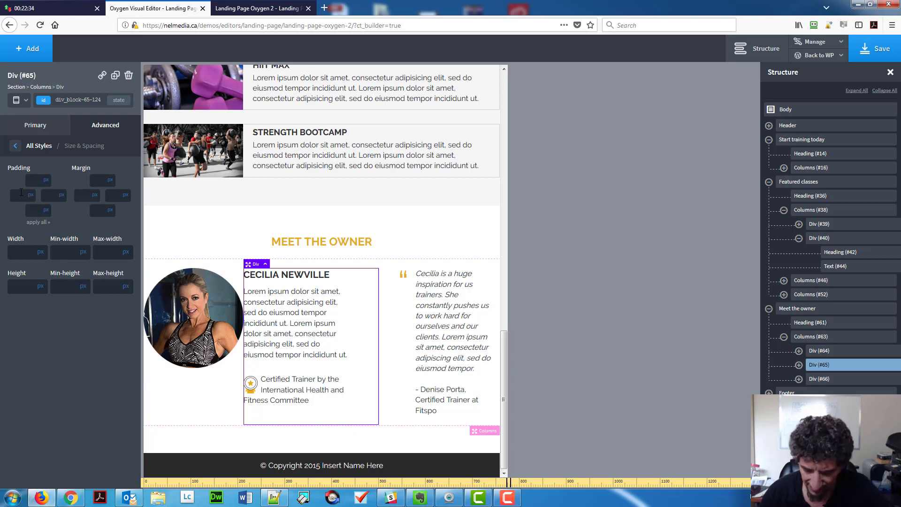
text(20)
key(Tab)
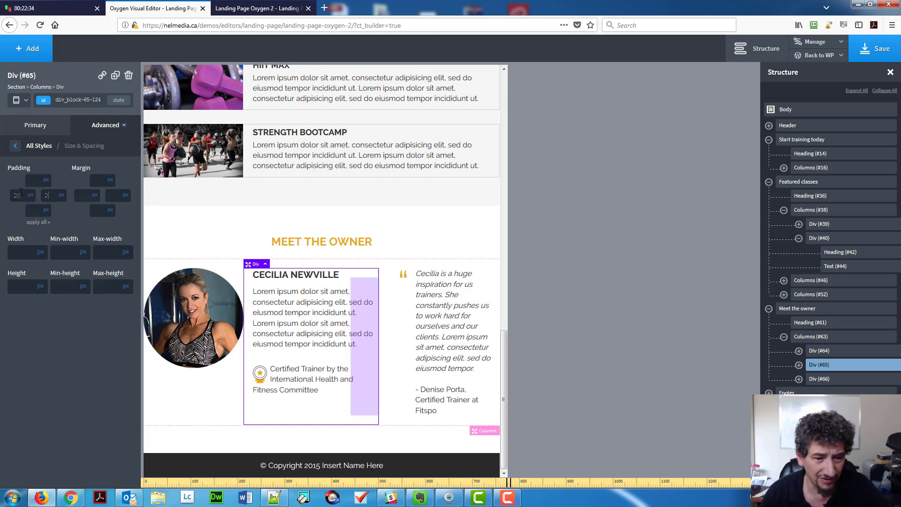
text(20)
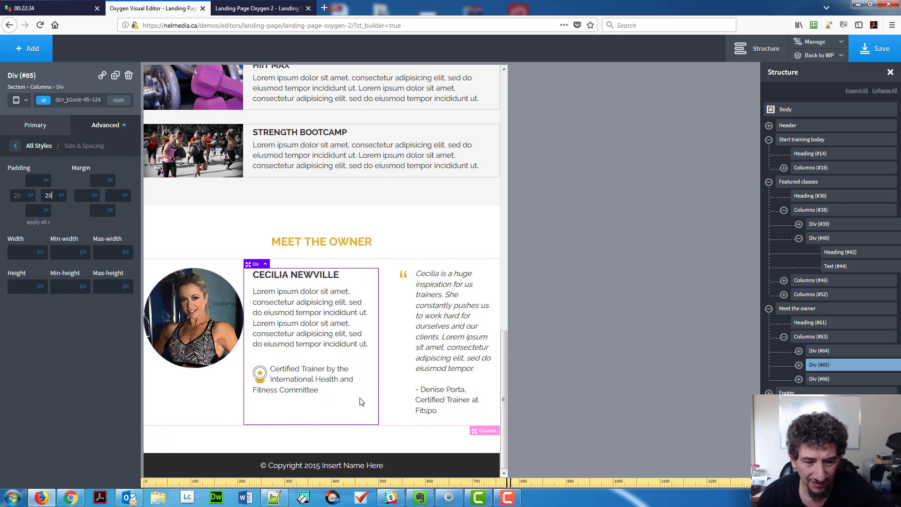
Give the testimonial column in the Meet the owner section 20 px left and right padding and save the page.
click(395, 338)
click(105, 127)
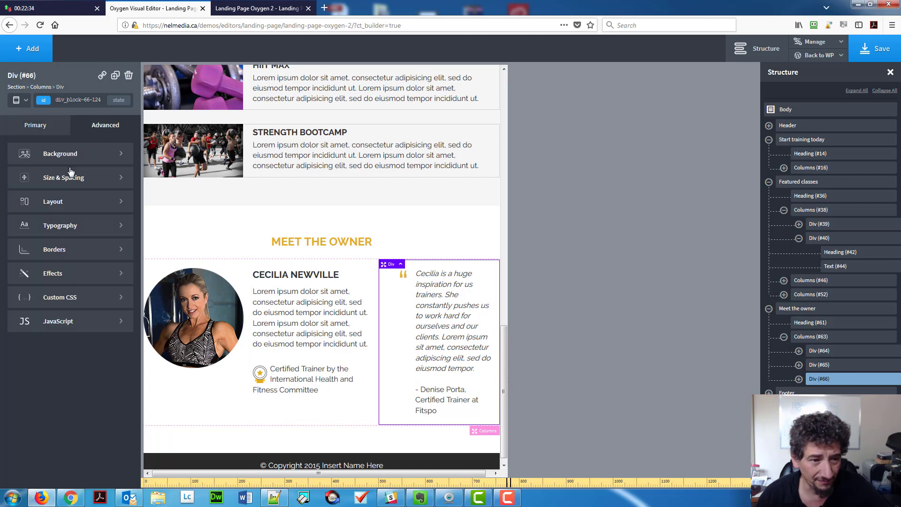
click(60, 179)
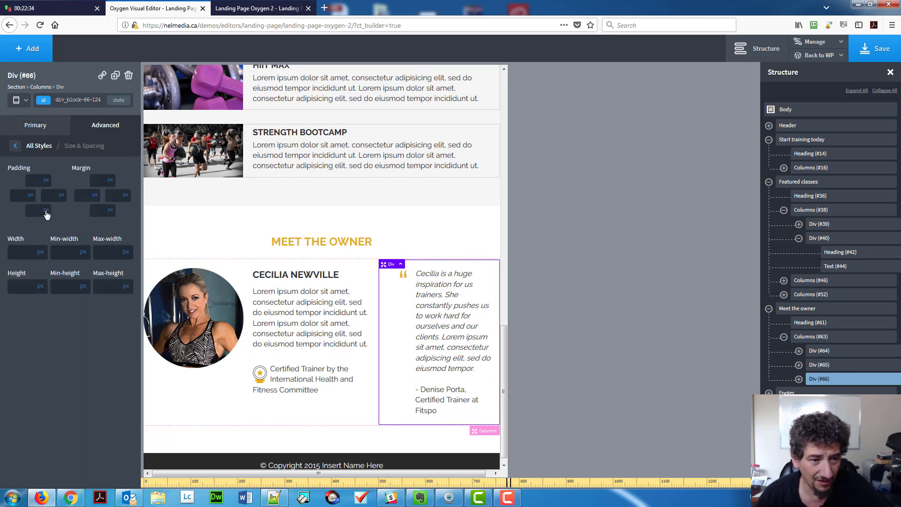
click(24, 192)
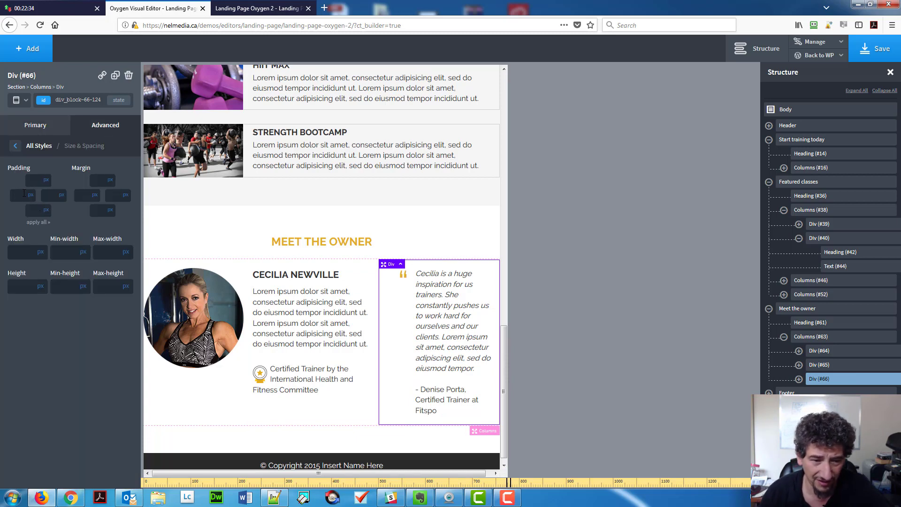
text(20)
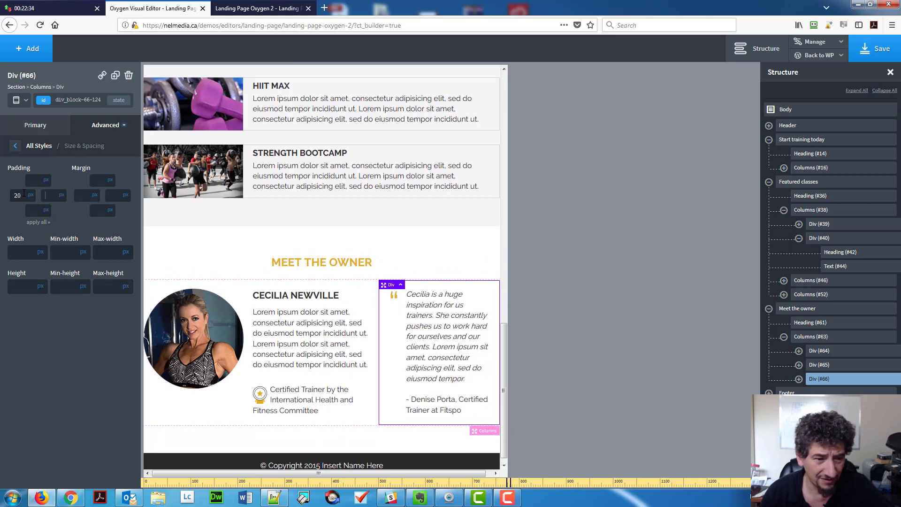
key(Tab)
text(20)
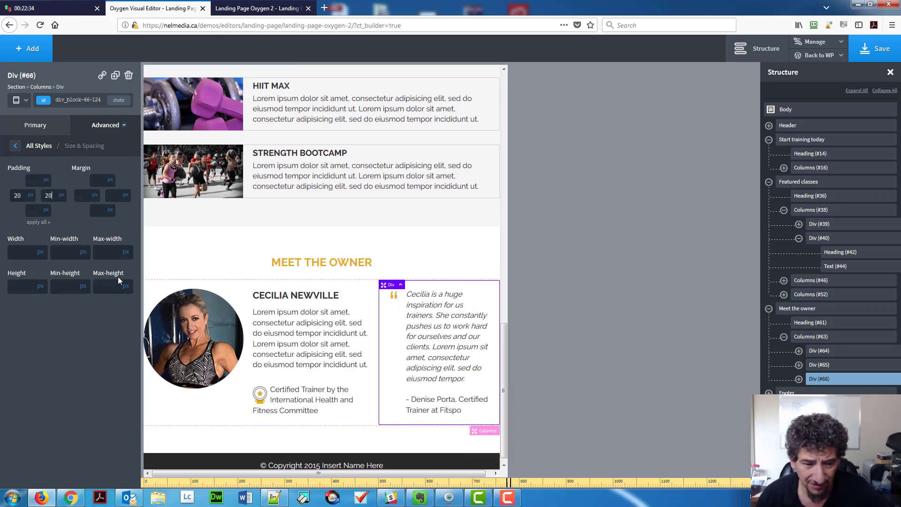
scroll(305, 290, down, 1)
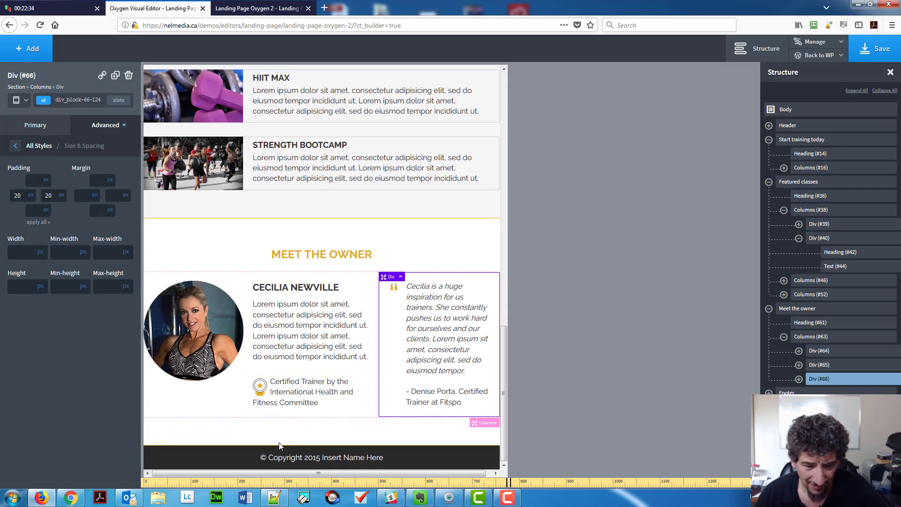
scroll(305, 338, up, 20)
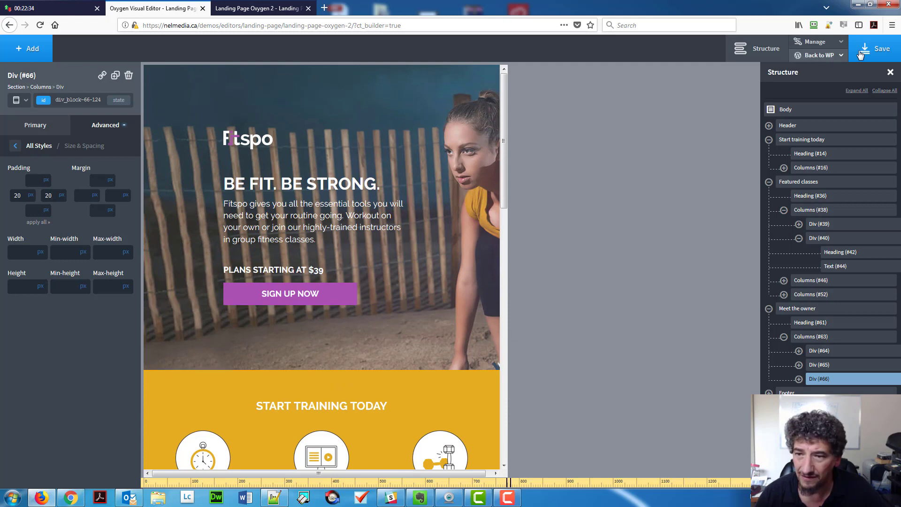
click(875, 49)
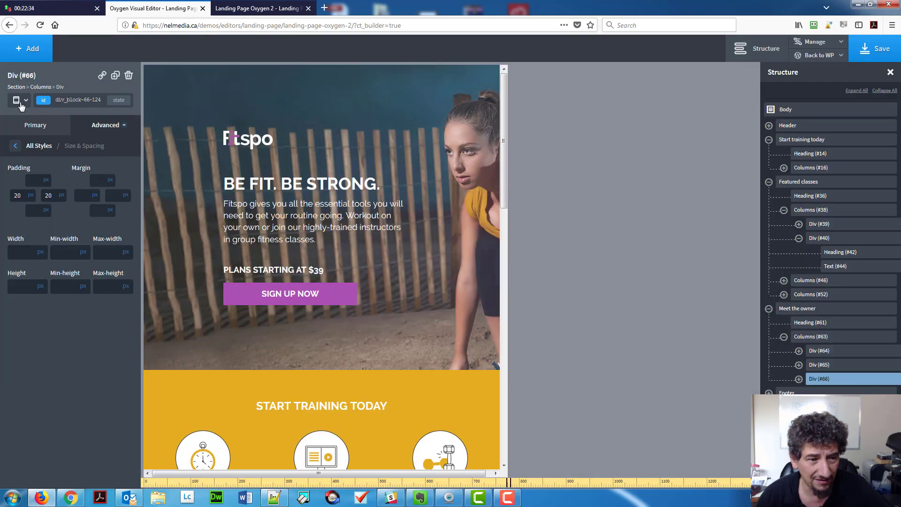
At the Less than 768px breakpoint, set the top padding of the header's content div to 10 px.
click(21, 103)
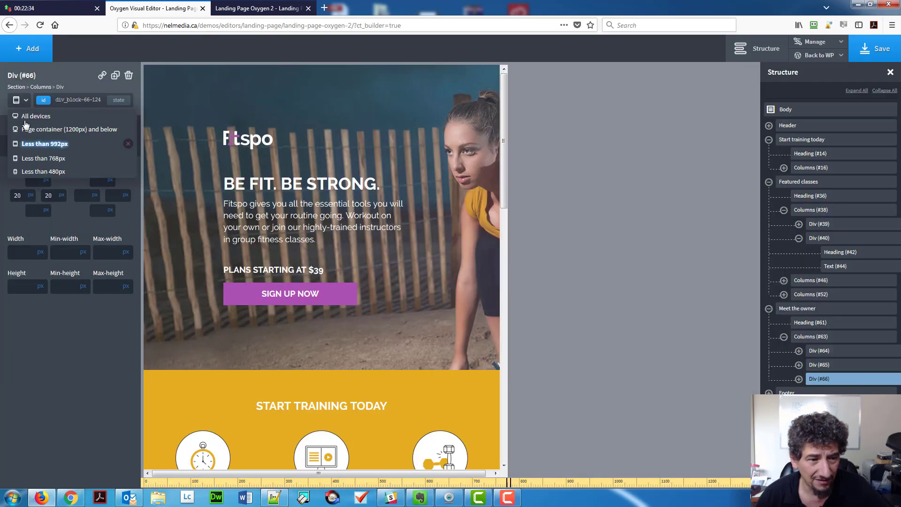
click(44, 160)
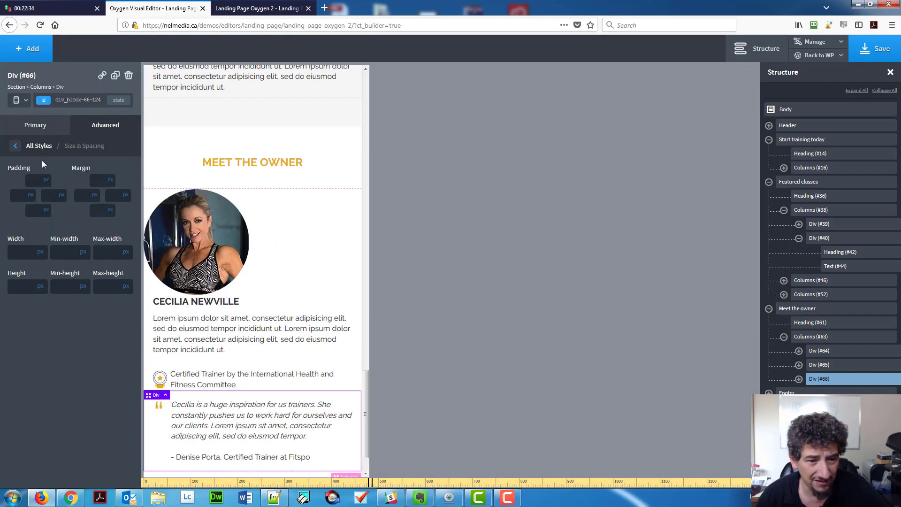
drag(367, 404, 370, 106)
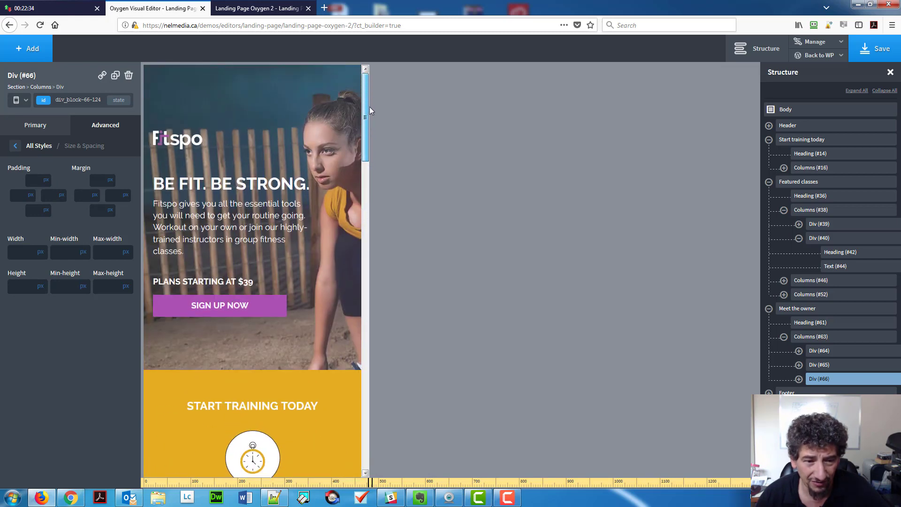
click(233, 137)
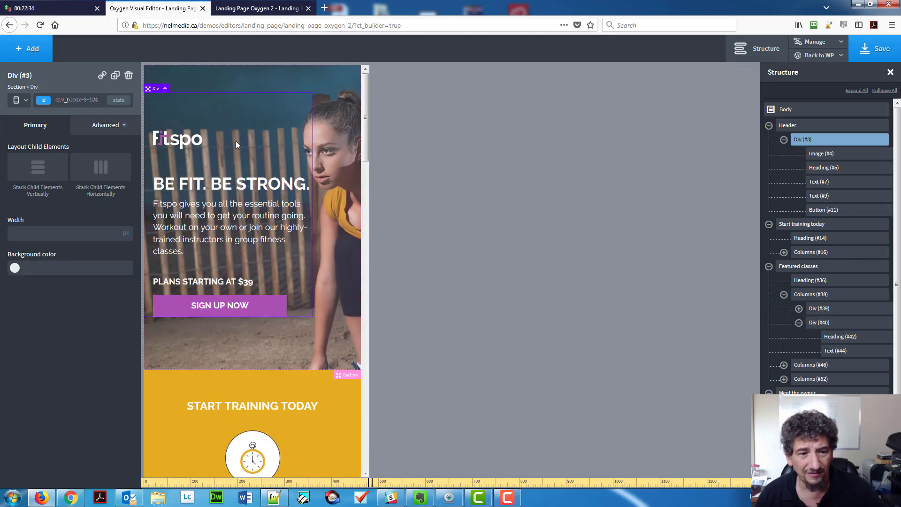
click(95, 126)
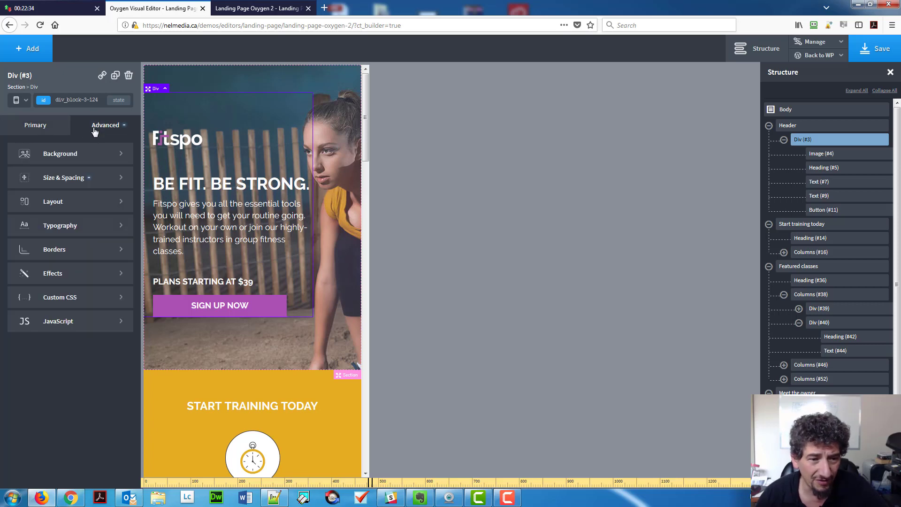
click(85, 179)
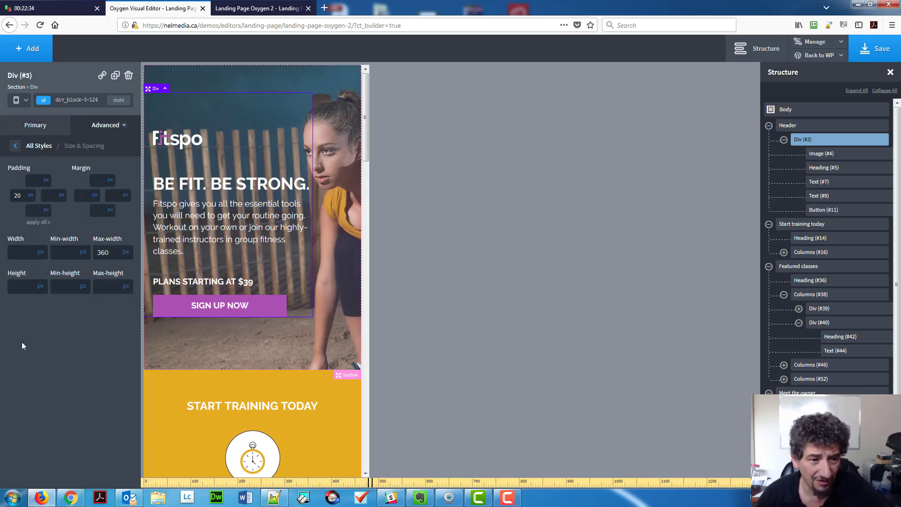
text(10)
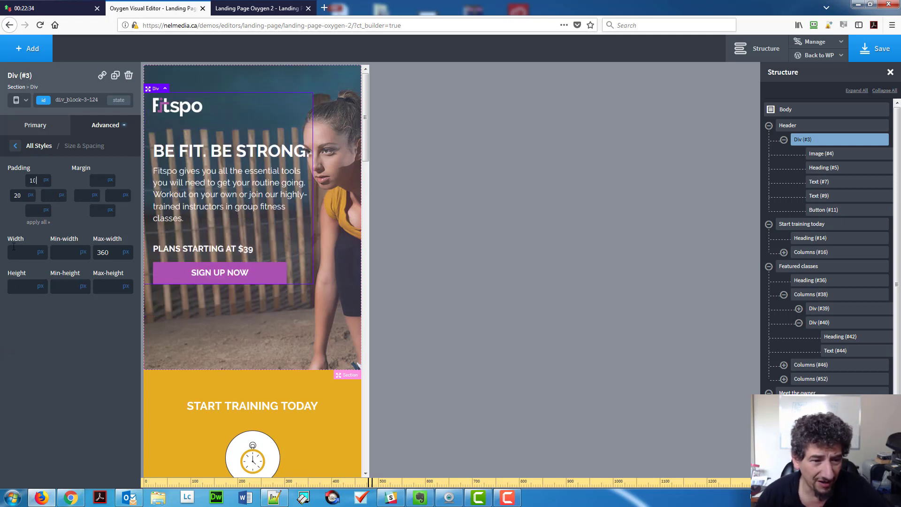
Set the header content div's width to 100% and clear its max-width.
double_click(118, 255)
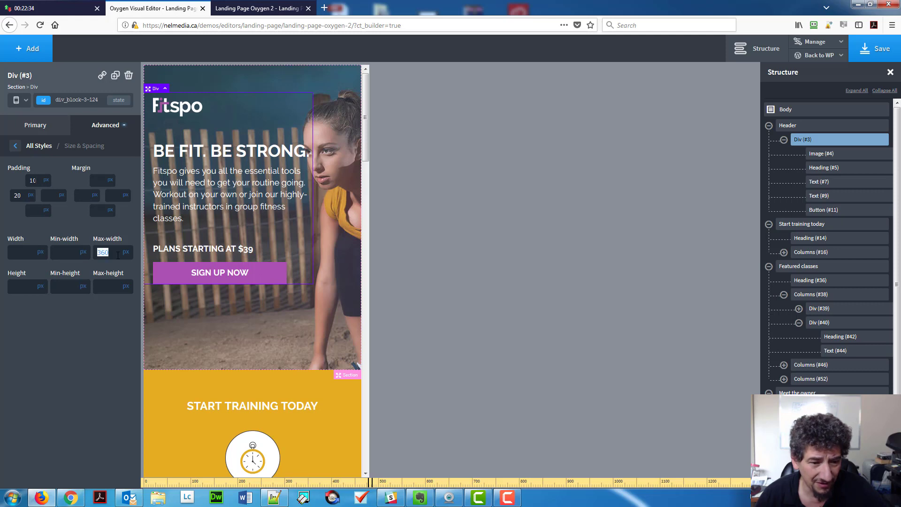
click(25, 258)
text(100)
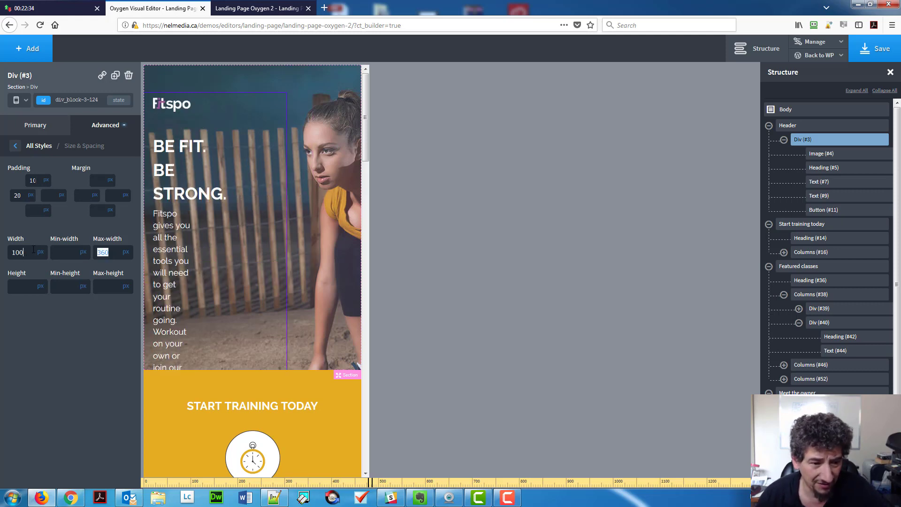
click(41, 253)
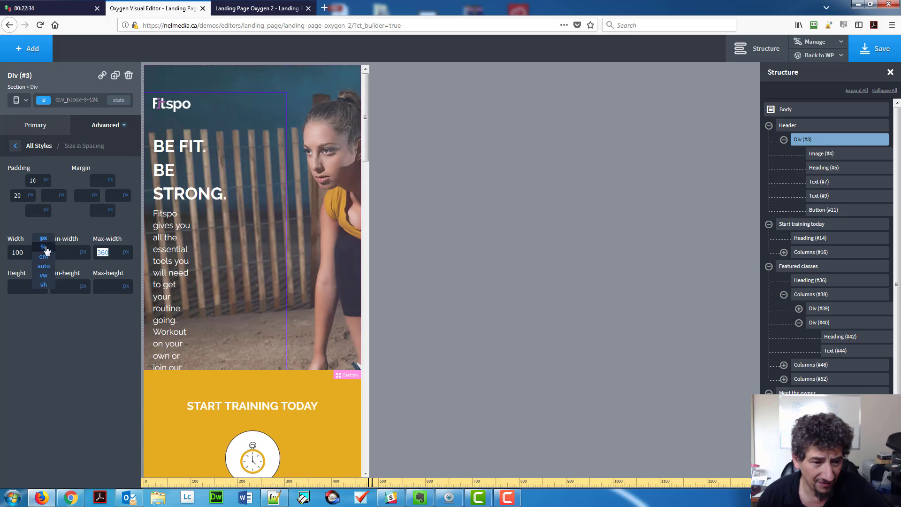
click(43, 247)
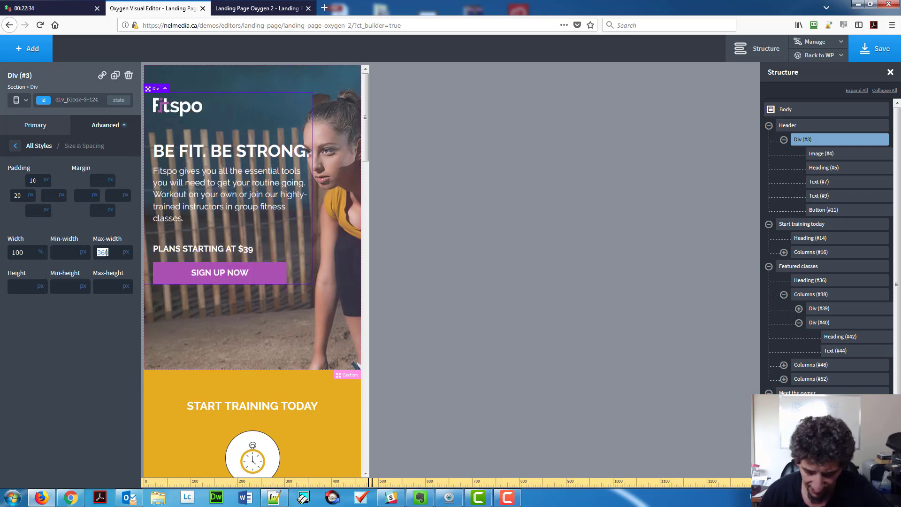
key(BackSpace)
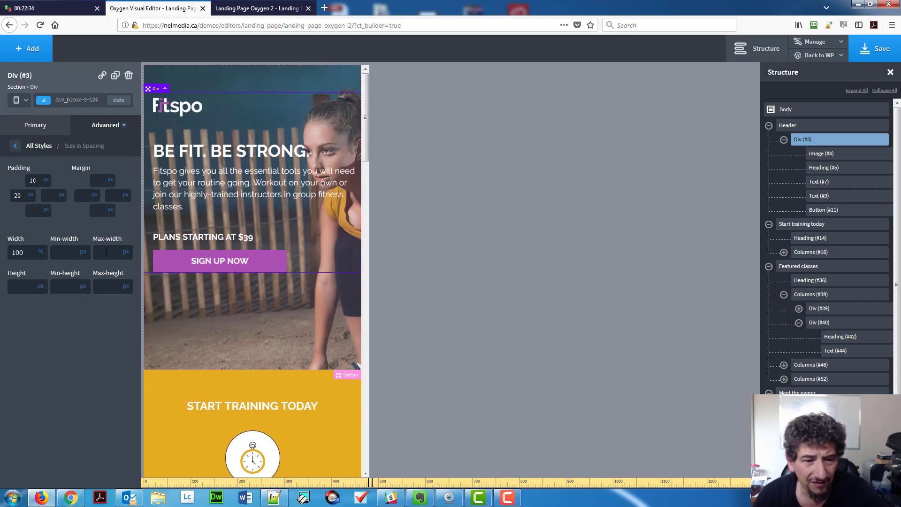
Try a flex display with centered items on the Fitspo logo image at Less than 768px.
click(192, 112)
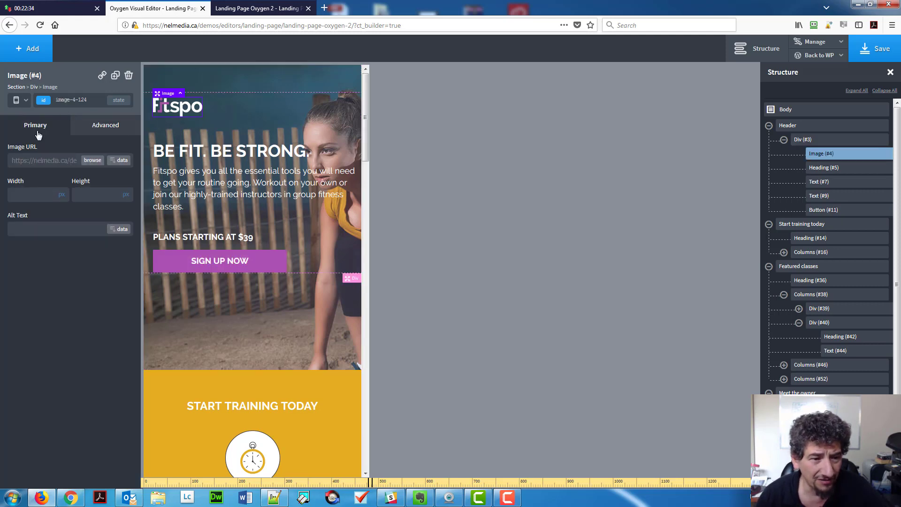
click(85, 131)
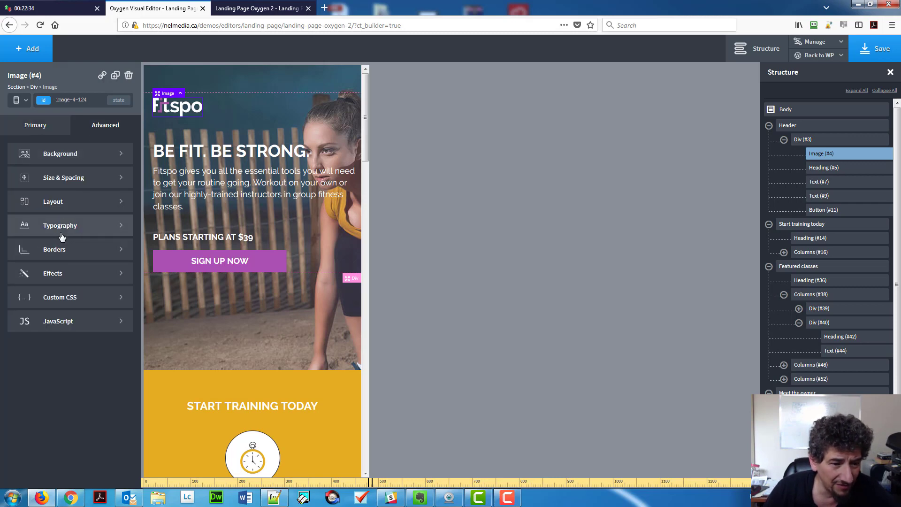
click(60, 206)
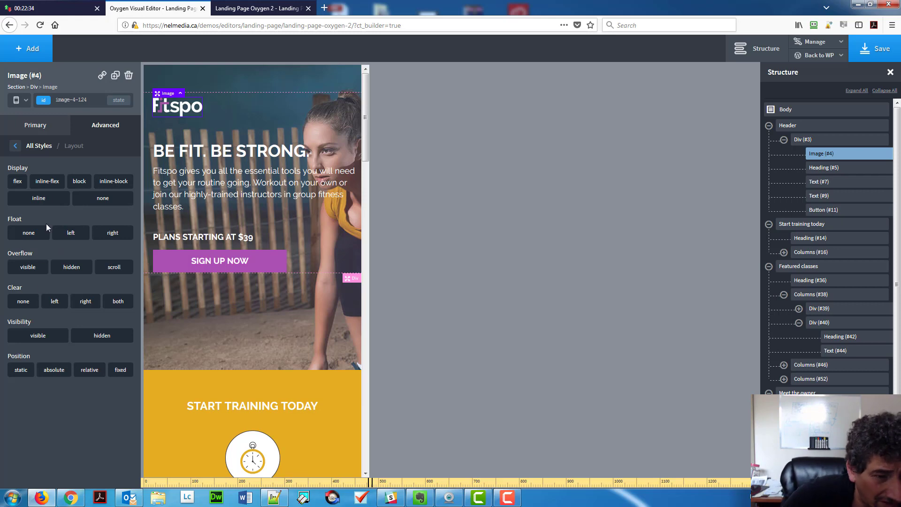
click(19, 182)
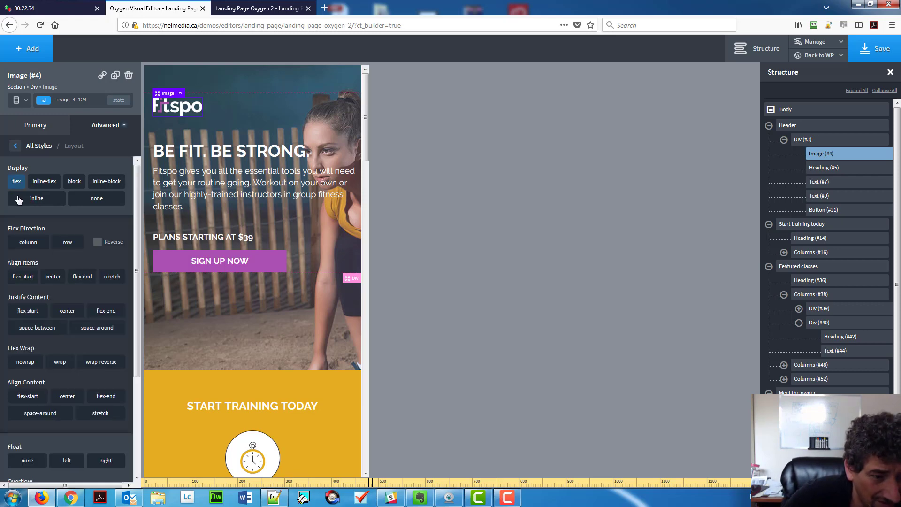
click(57, 277)
click(54, 279)
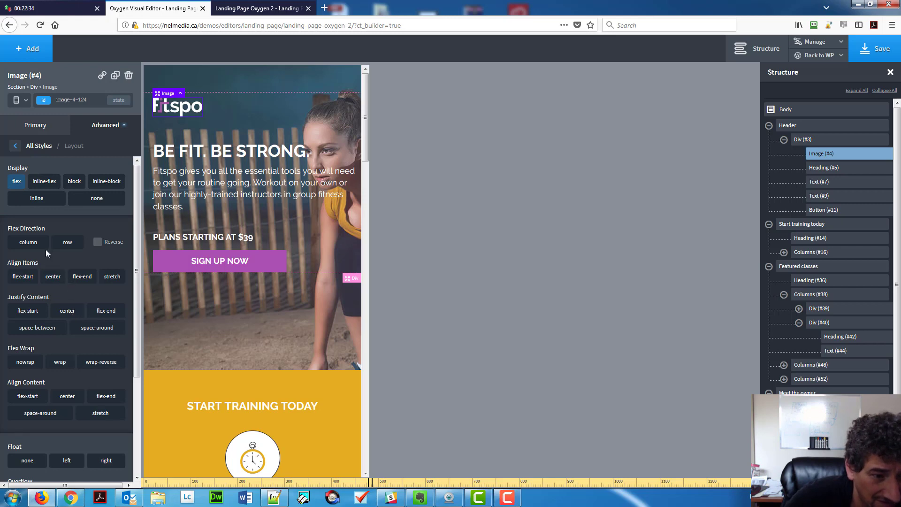
click(18, 182)
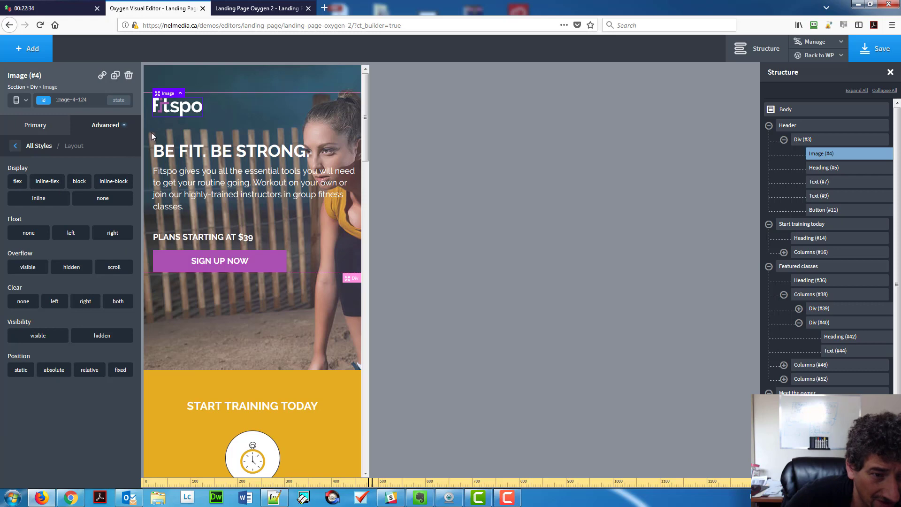
Try block and flex displays on the header's content div.
click(152, 133)
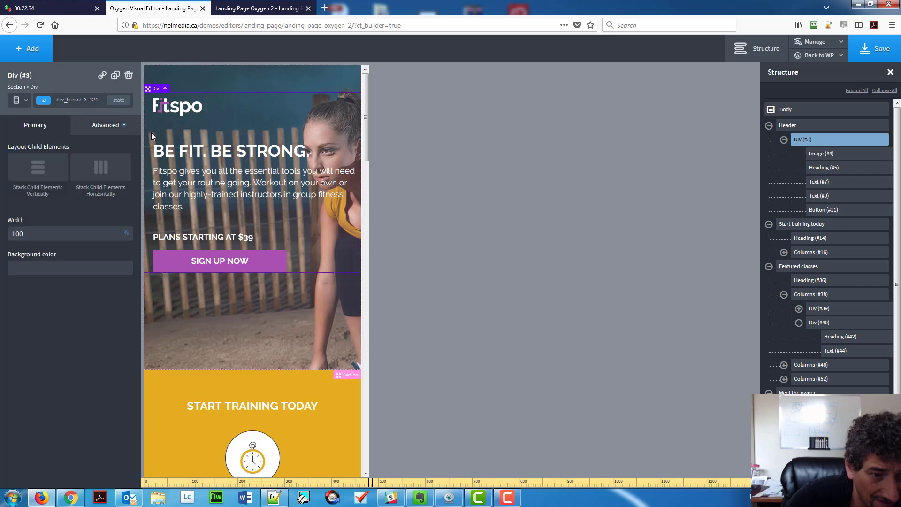
click(86, 127)
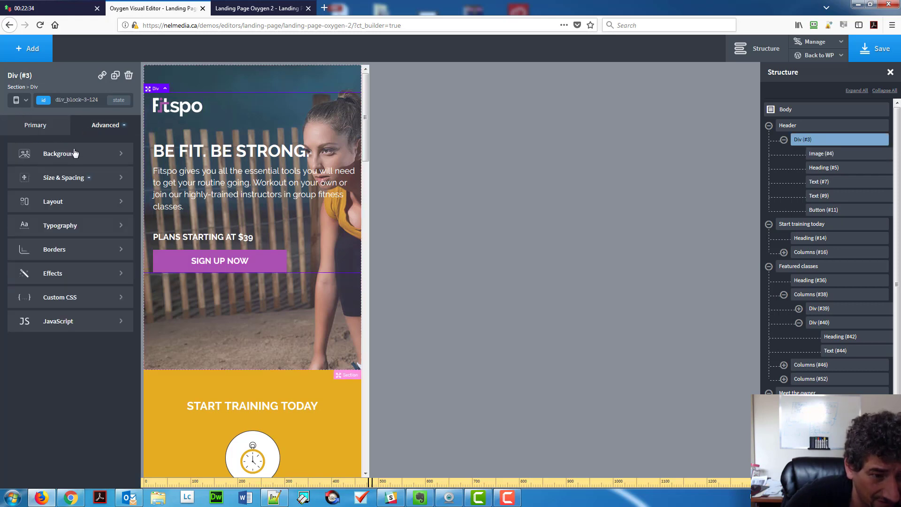
click(64, 183)
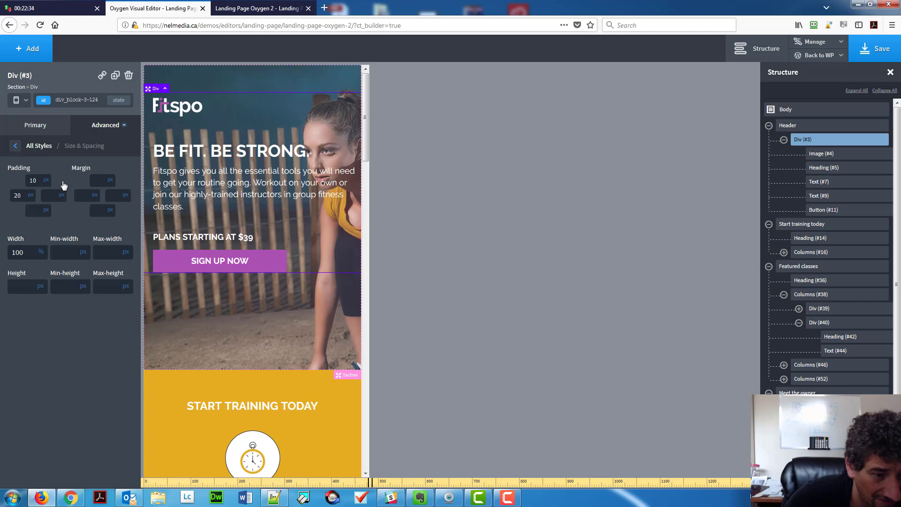
click(42, 148)
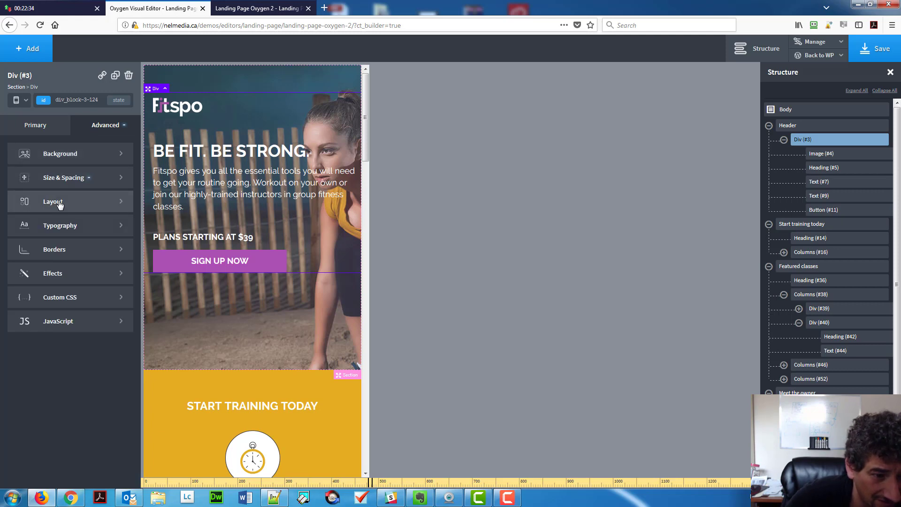
click(60, 202)
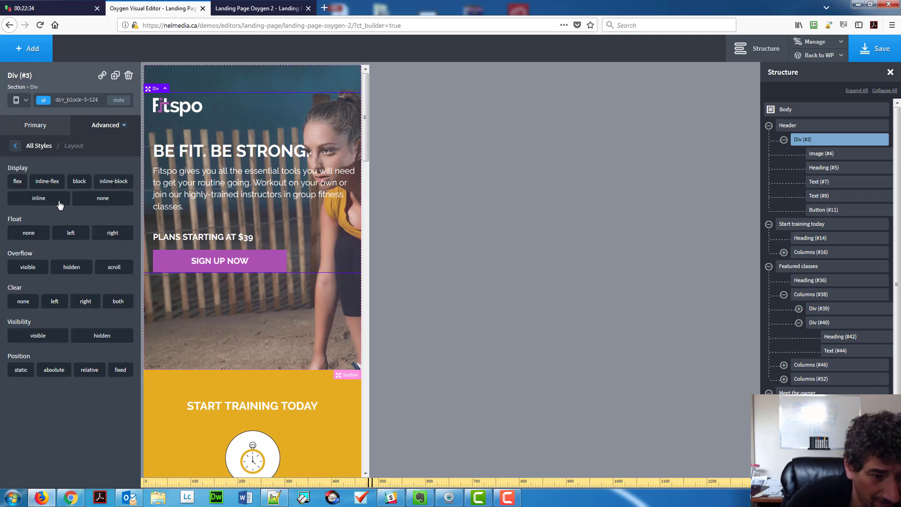
click(76, 184)
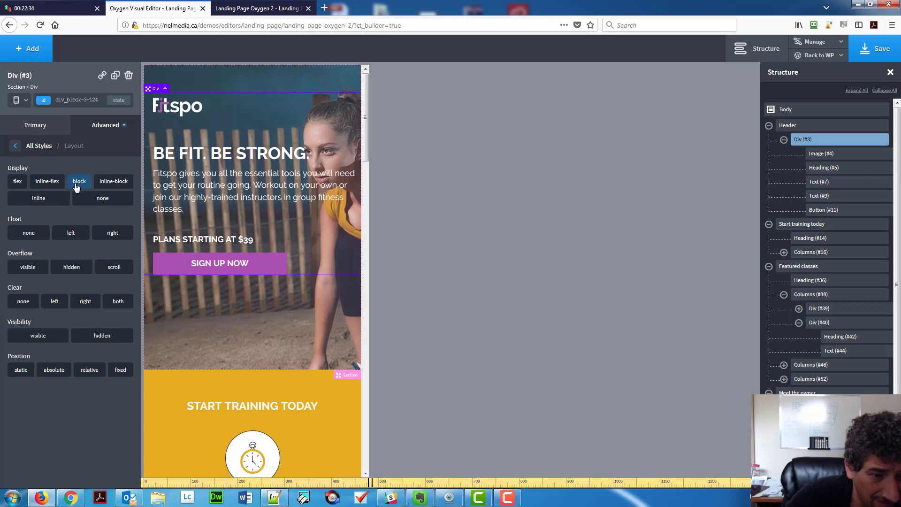
click(62, 181)
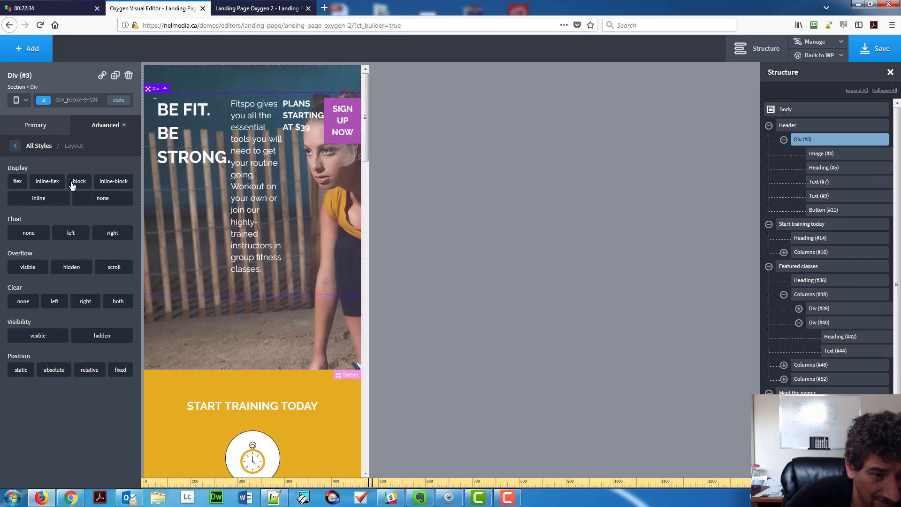
click(17, 184)
click(16, 185)
click(17, 183)
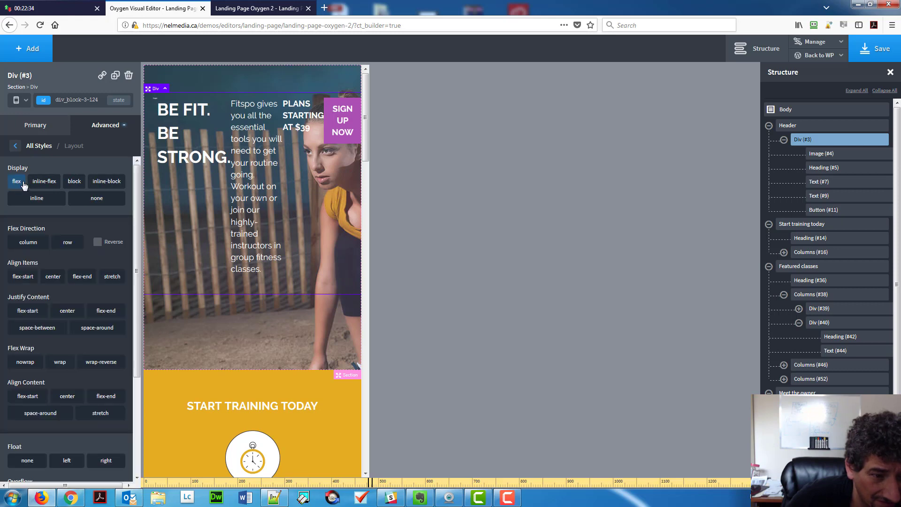
scroll(37, 213, down, 3)
scroll(38, 214, up, 3)
Try stacking the header div's child elements vertically, and clear its flex display again.
click(27, 128)
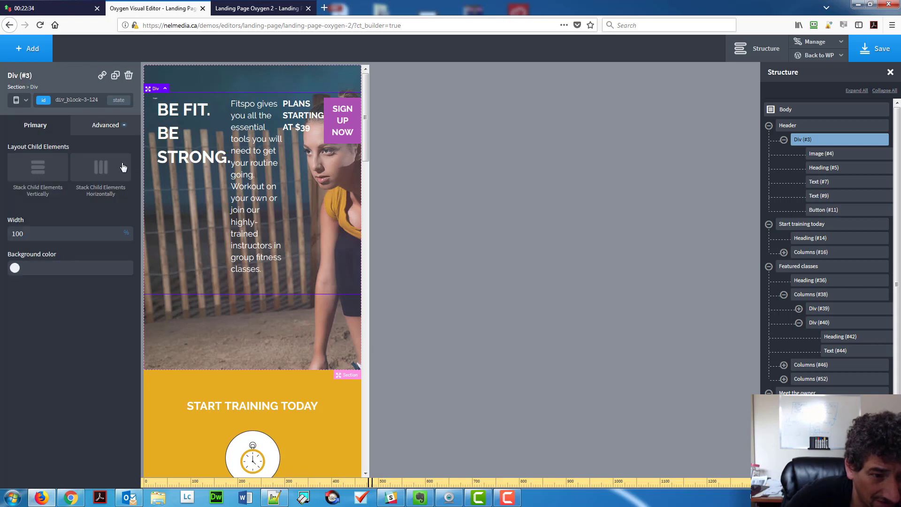
click(57, 164)
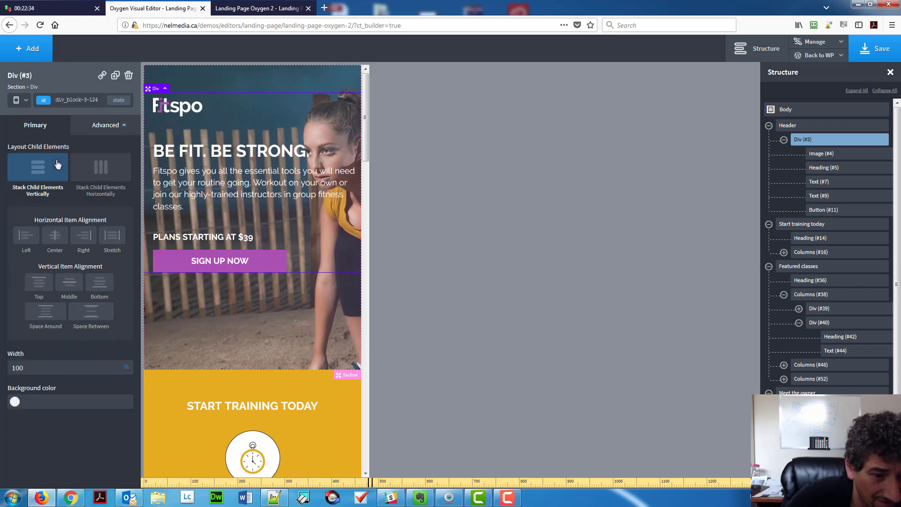
click(104, 126)
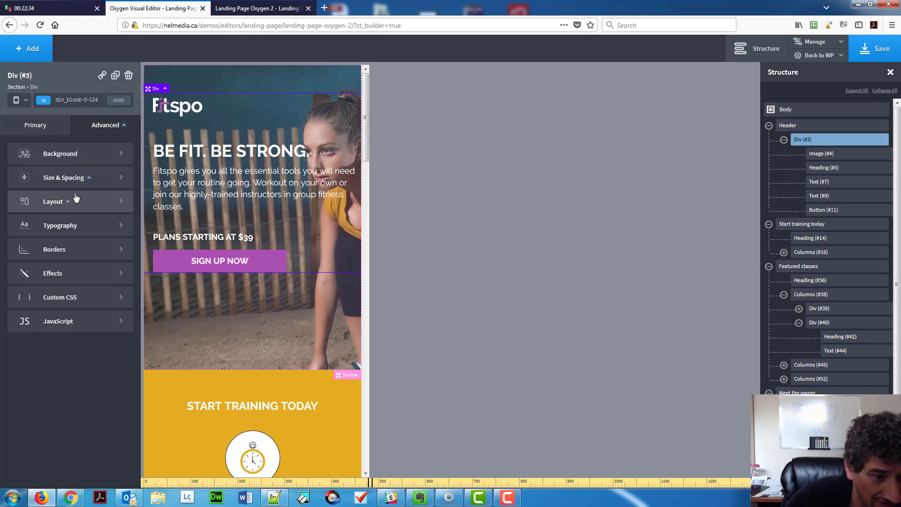
click(76, 198)
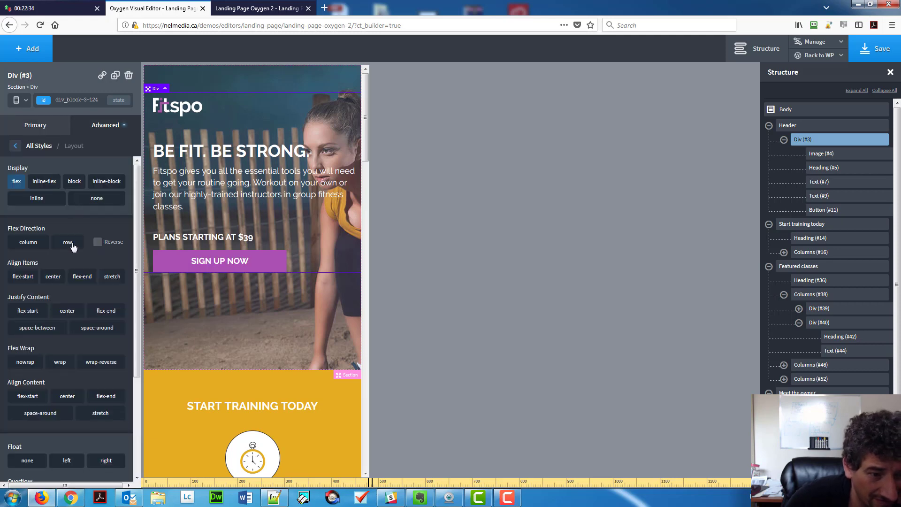
click(21, 182)
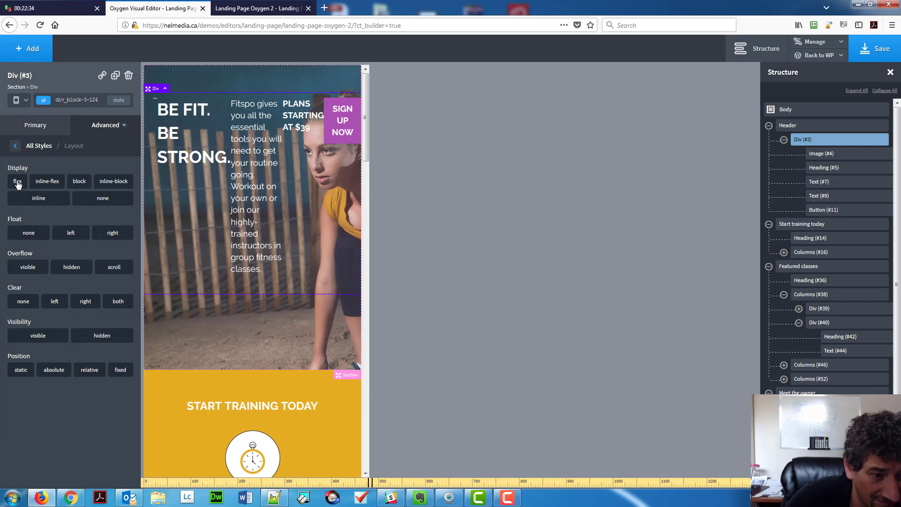
Stack the header content div's child elements vertically and align its items to the center.
click(26, 128)
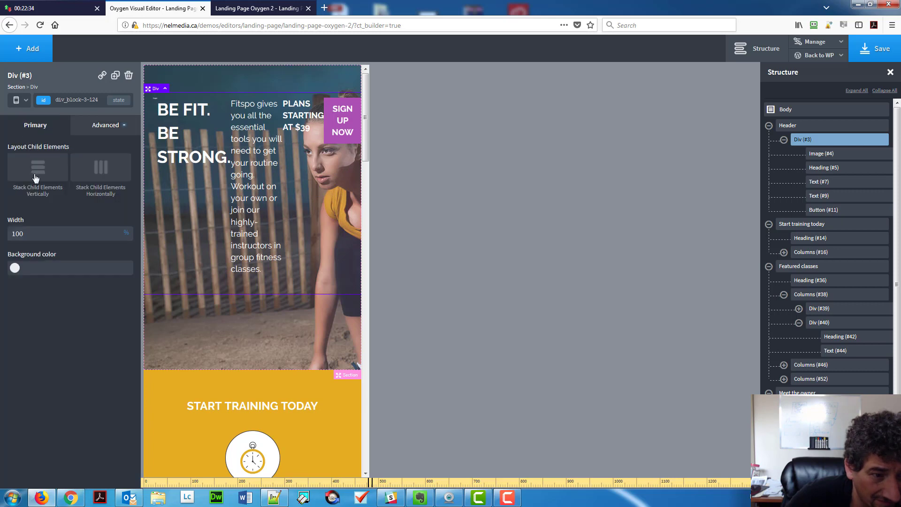
click(44, 170)
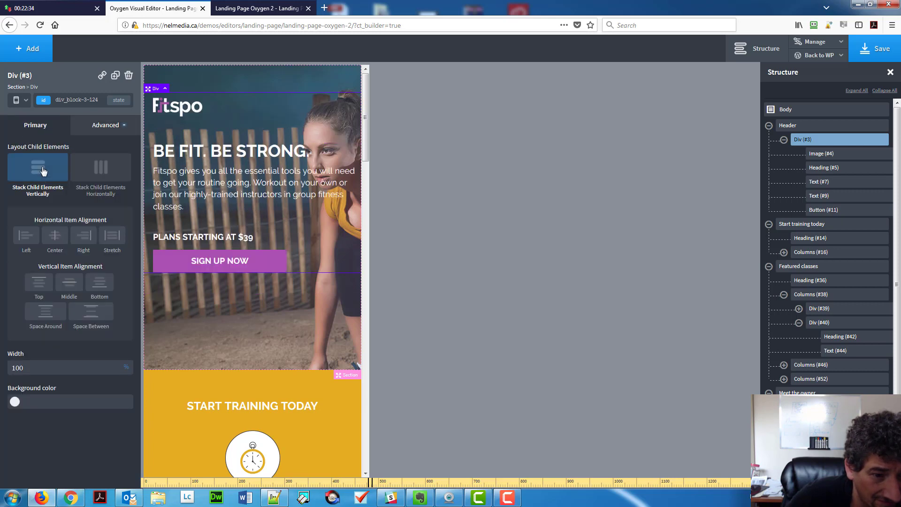
click(43, 170)
click(105, 125)
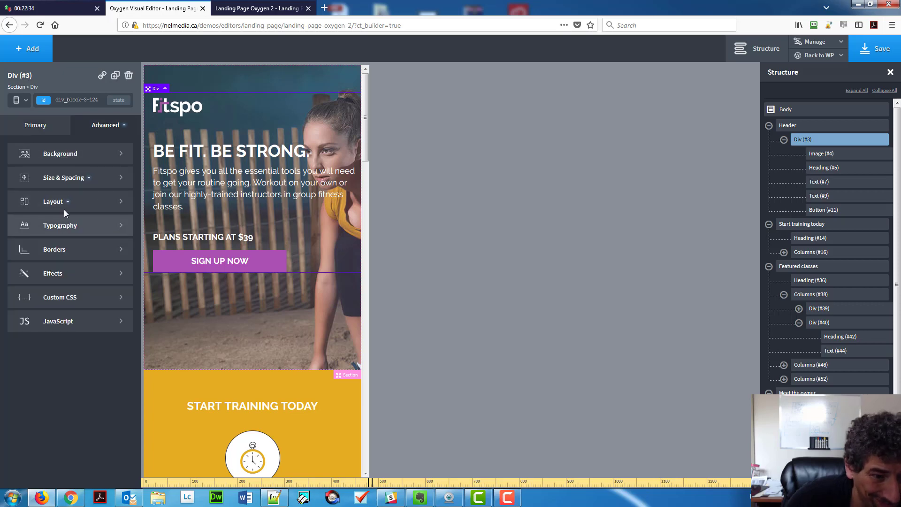
click(67, 202)
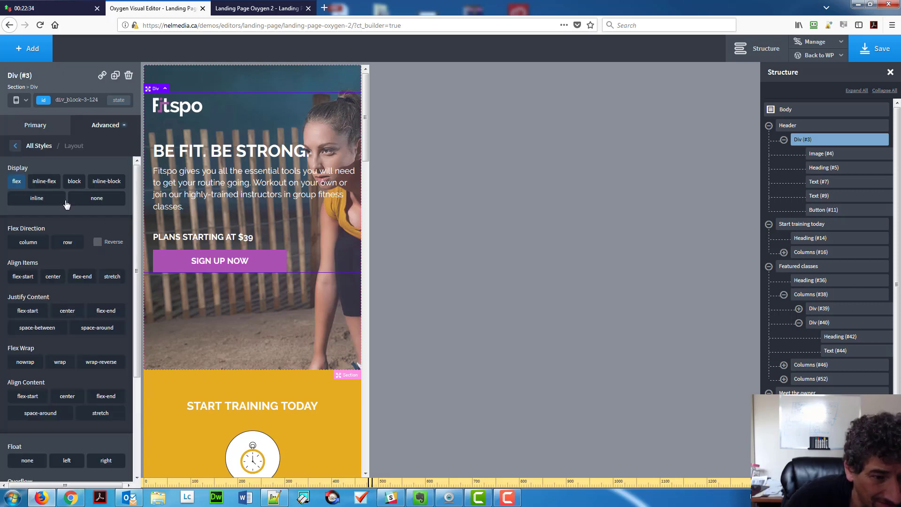
click(52, 280)
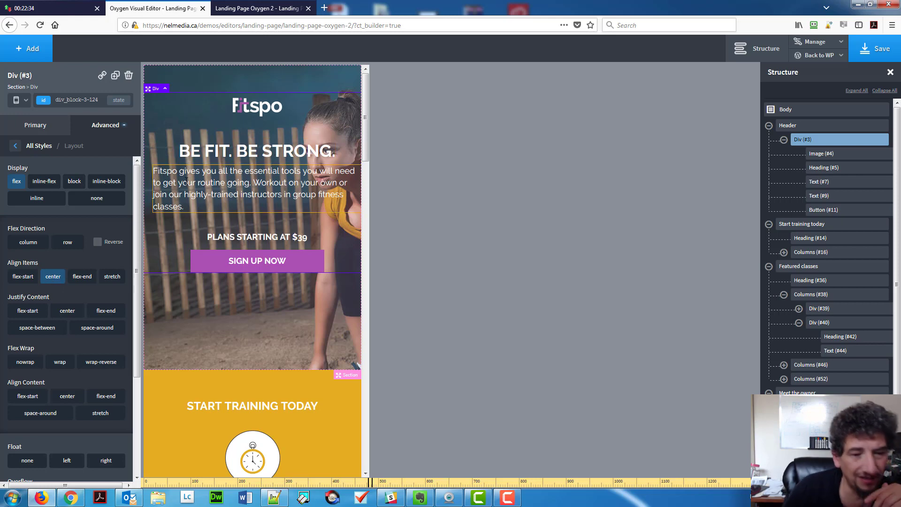
Center-align the header's description text and set the BE FIT. BE STRONG. heading's font size to 24 px.
click(187, 180)
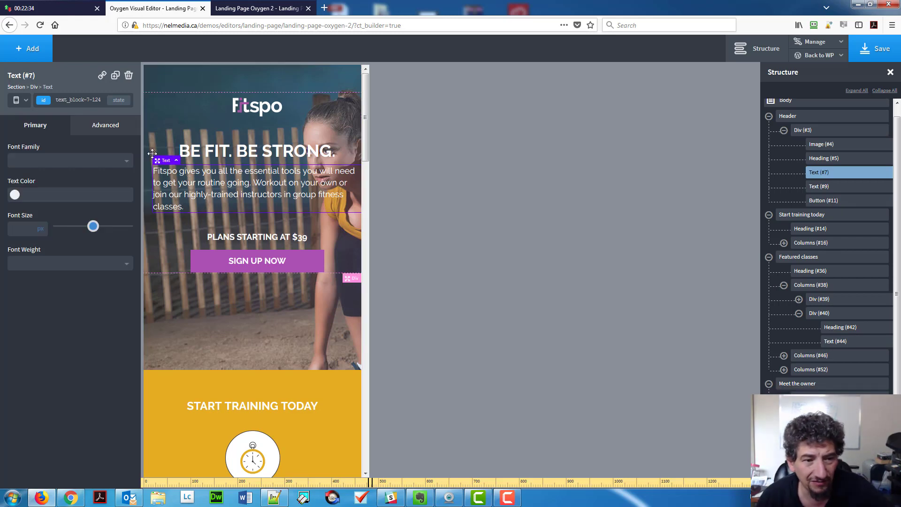
click(108, 127)
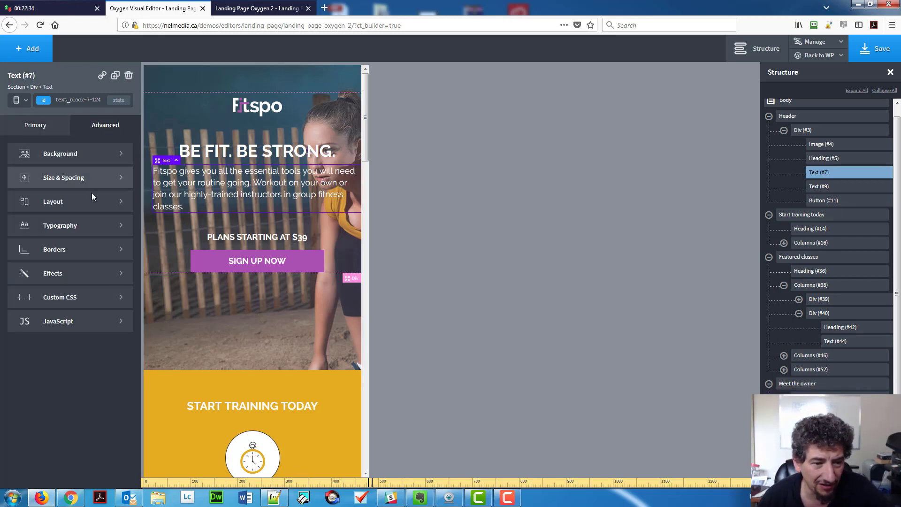
click(90, 227)
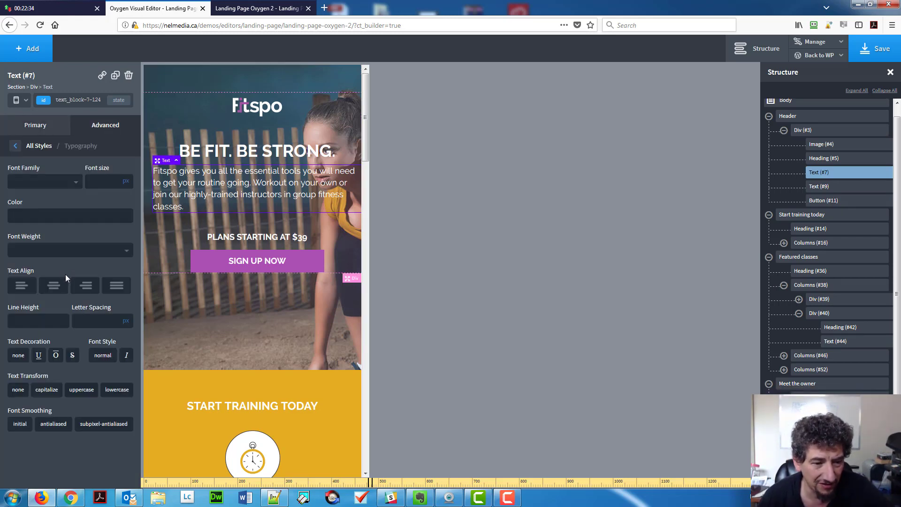
click(53, 288)
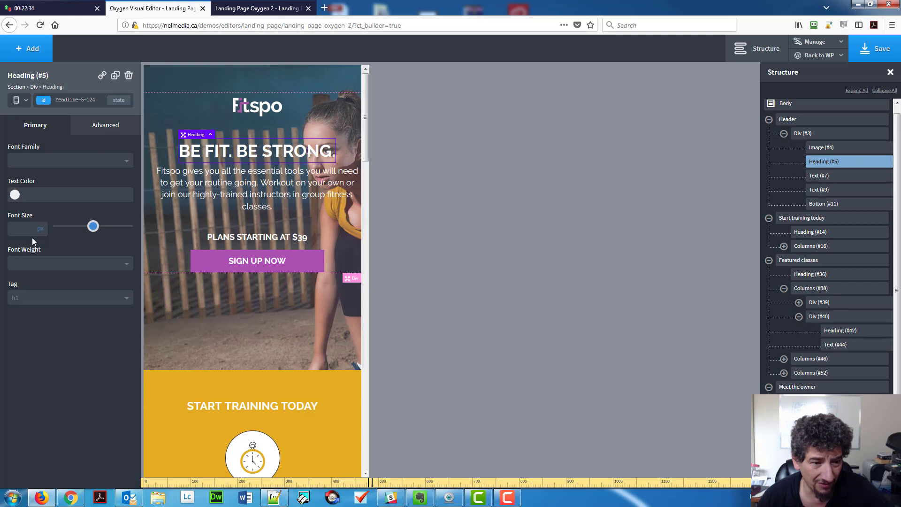
click(24, 230)
text(24)
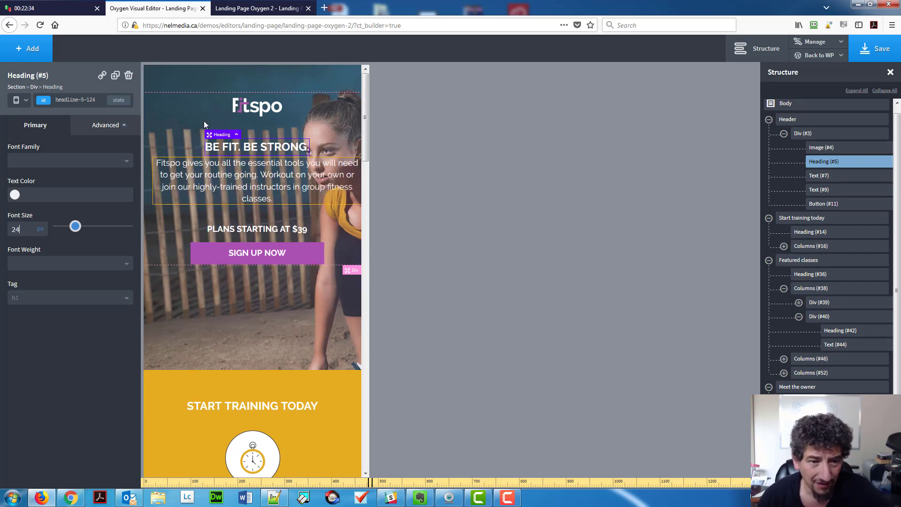
Try a width of 450 px on the Header section, and clear it again.
click(204, 80)
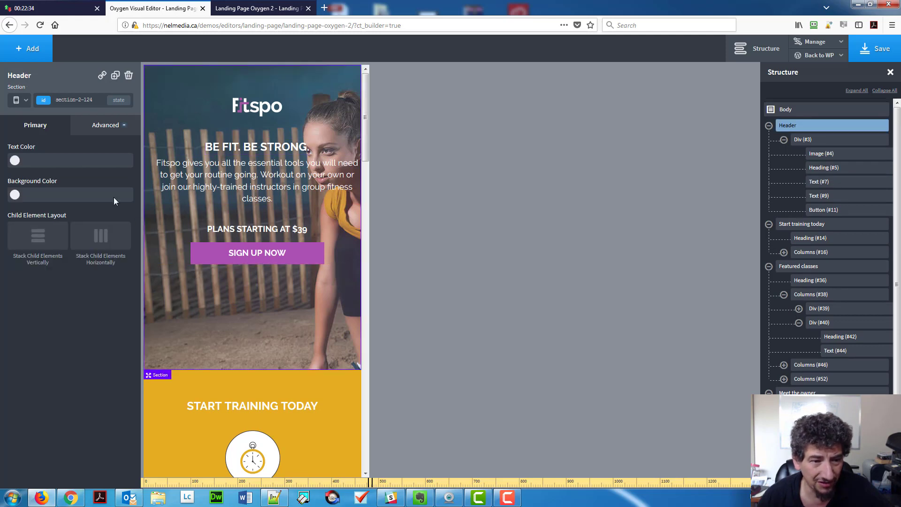
click(101, 128)
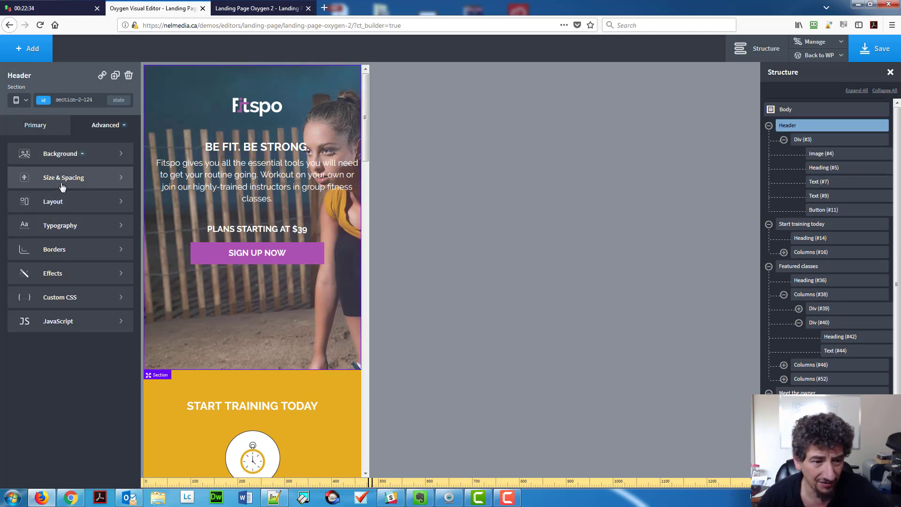
click(42, 178)
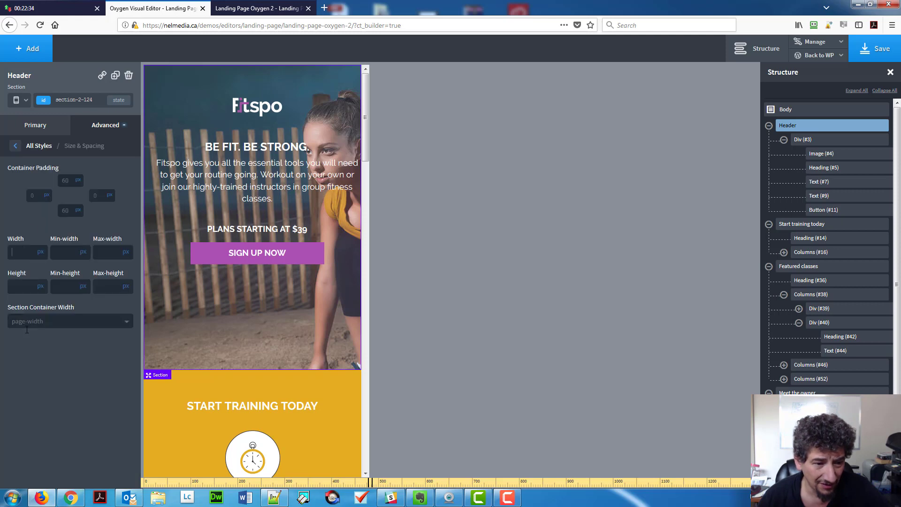
text(450)
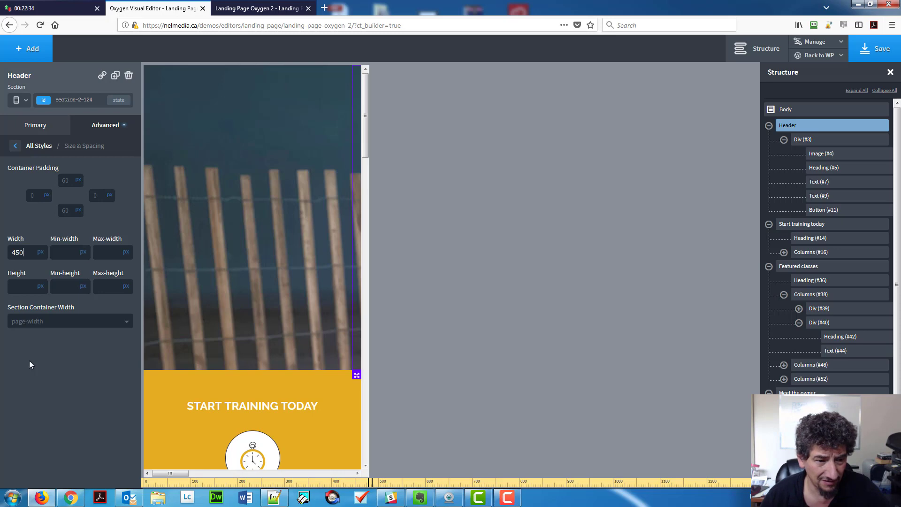
key(BackSpace)
key(BackSpace)
key(BackSpace)
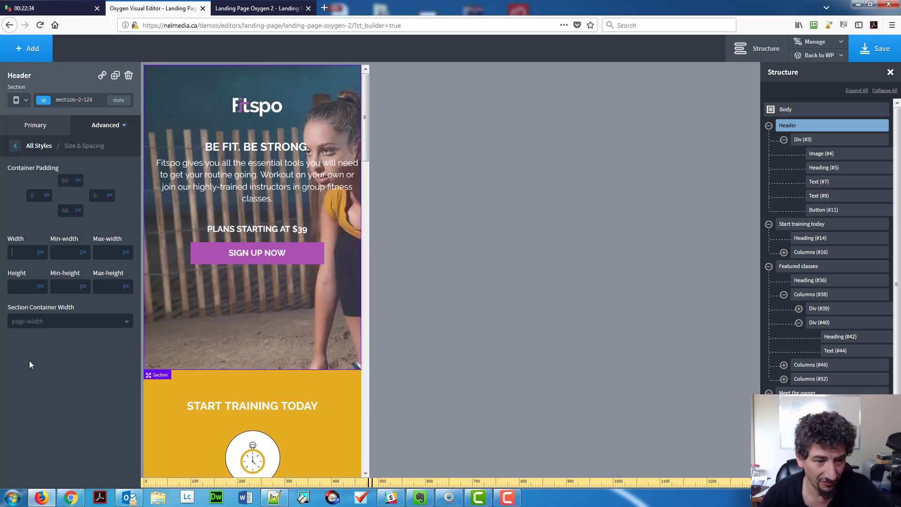
Set the Header section's height to 450 px.
click(18, 292)
text(450)
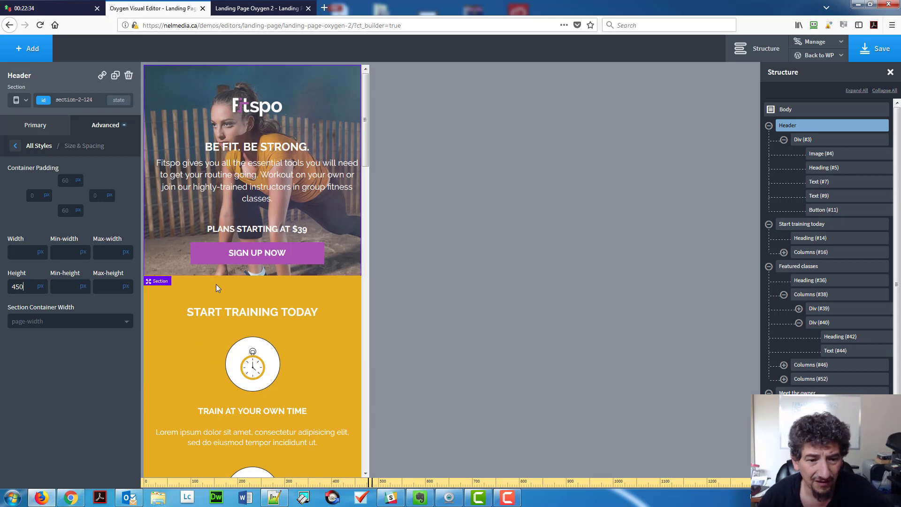
Set the max-width of the featuredCols class to 263 px using the Bikram Yoga columns in Featured classes.
drag(367, 156, 369, 185)
scroll(265, 355, down, 10)
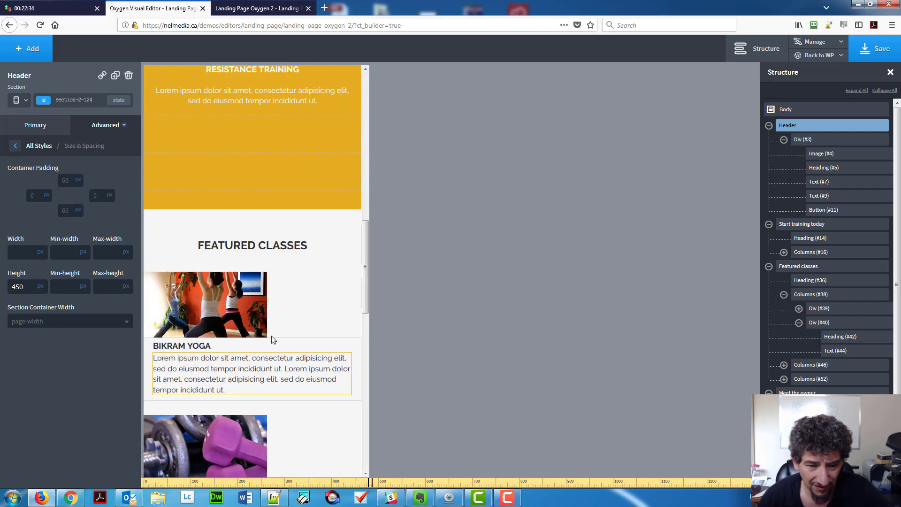
click(302, 313)
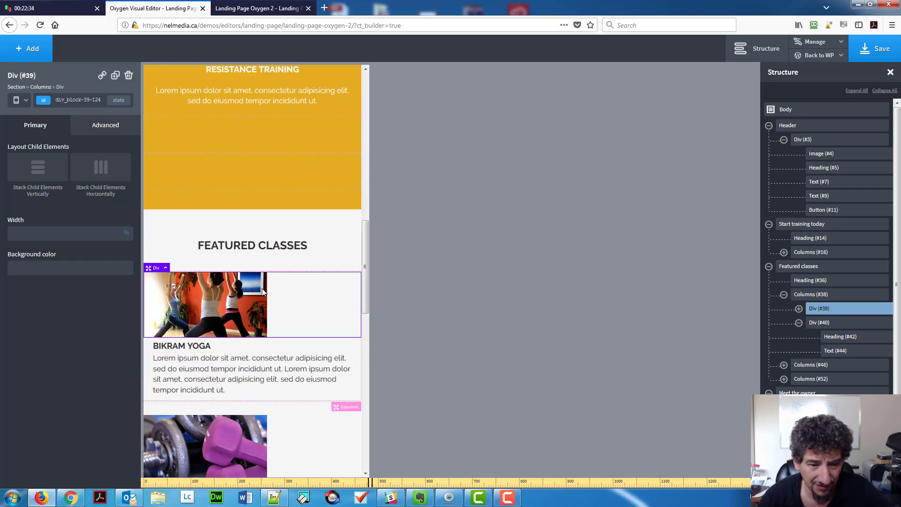
click(167, 268)
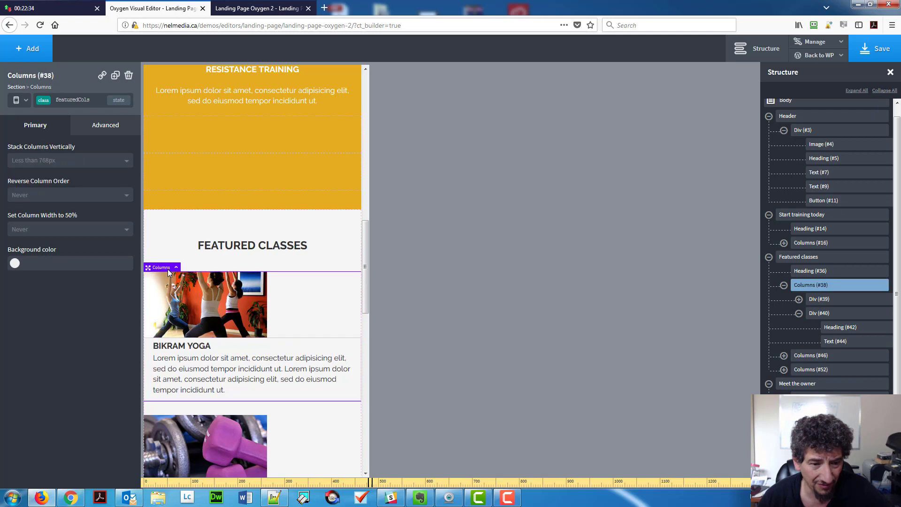
click(106, 133)
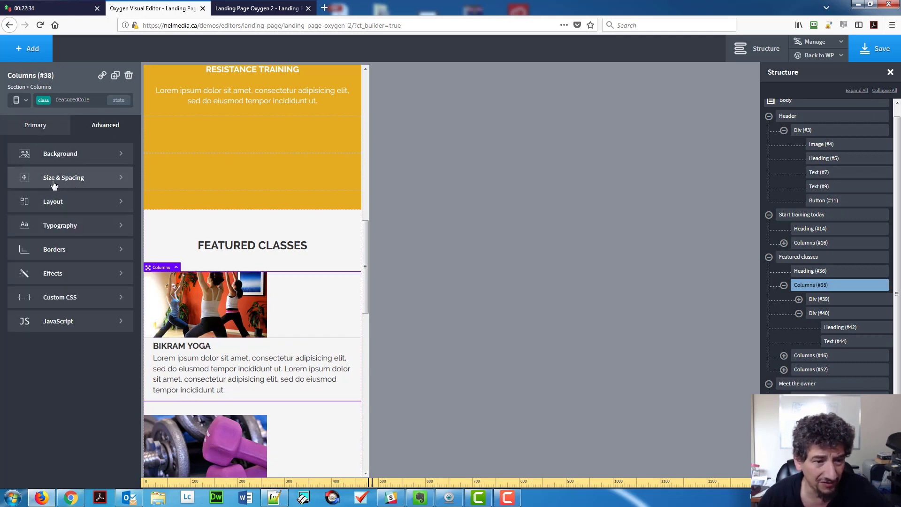
click(53, 181)
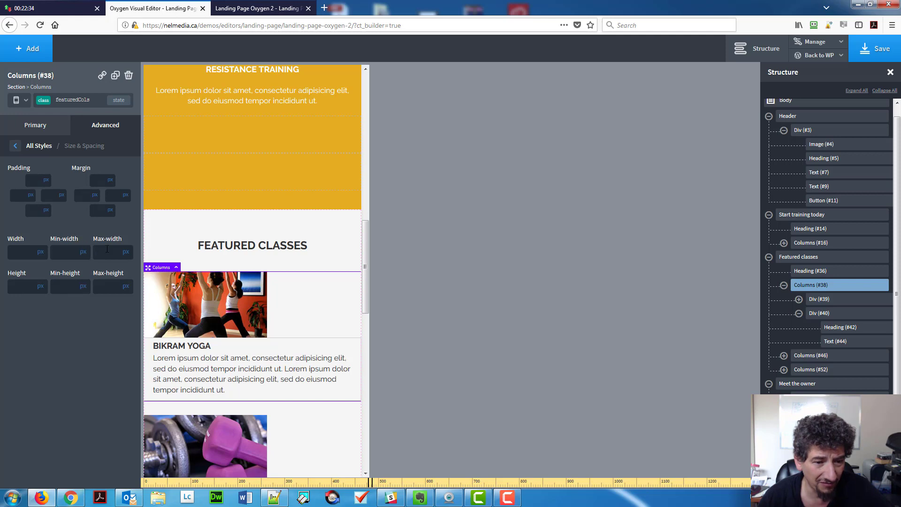
text(263)
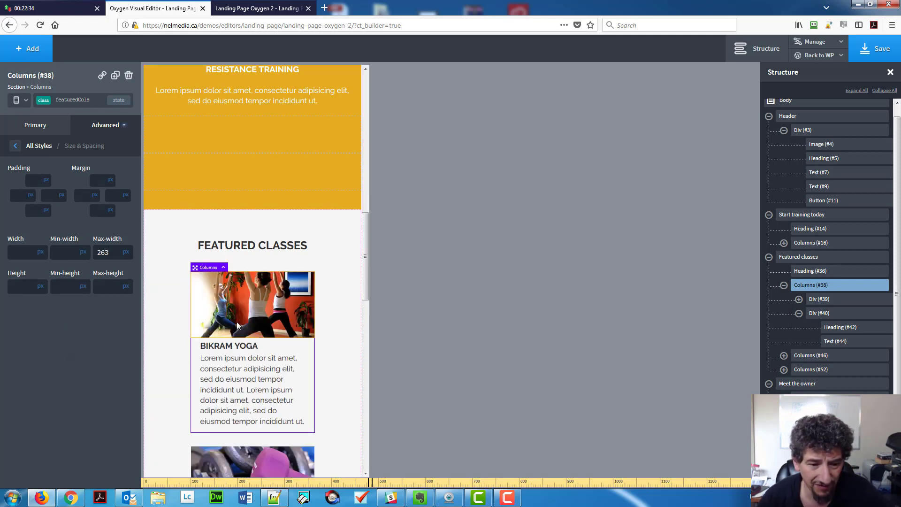
Give the featuredCols class a solid left border in #ccc for the stacked Featured classes columns.
scroll(263, 339, down, 2)
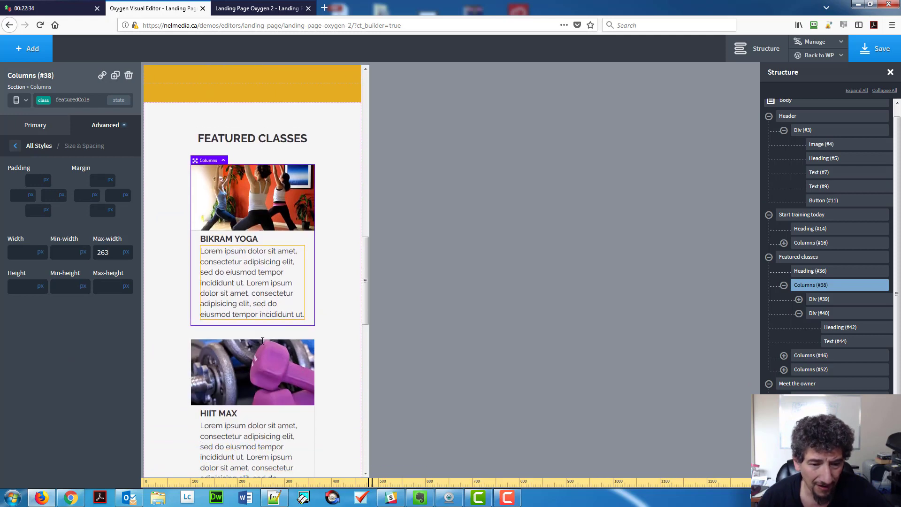
click(40, 147)
click(44, 247)
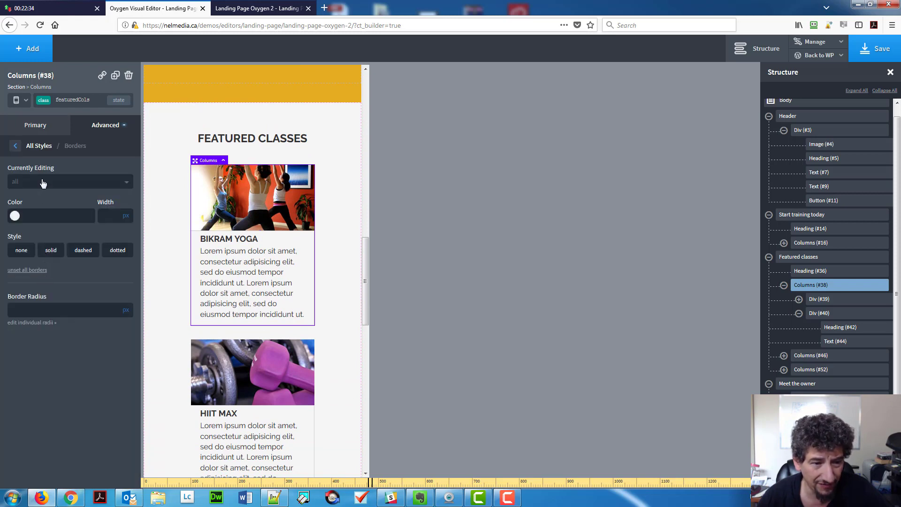
click(42, 183)
click(35, 248)
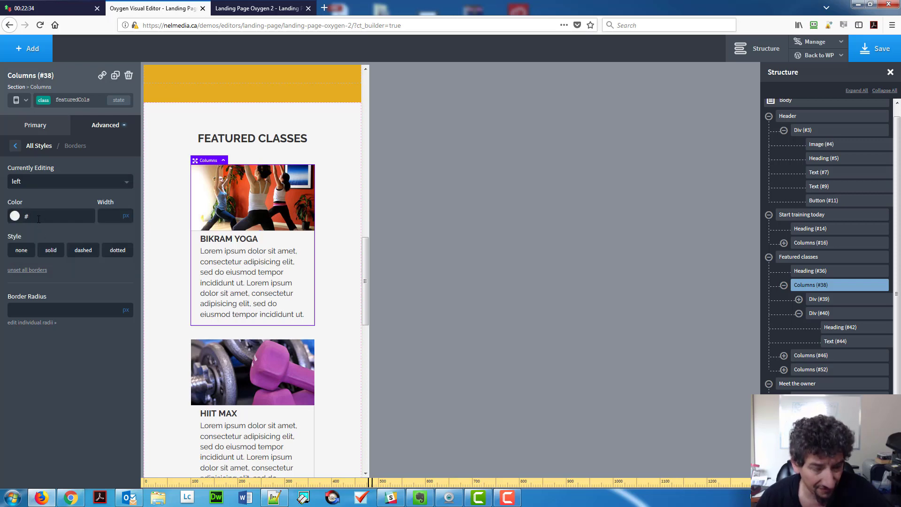
text(ccc)
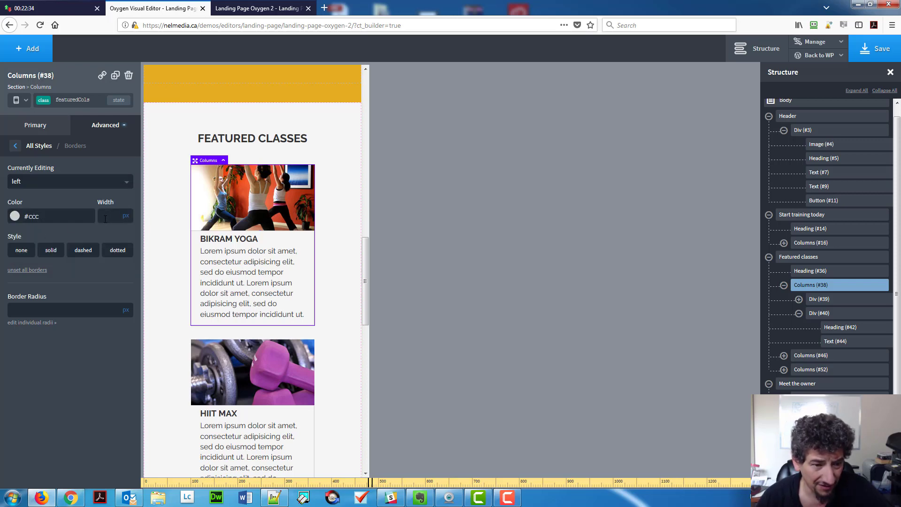
click(45, 251)
Set the featuredCols class's top border to width 0 px and style none.
click(52, 186)
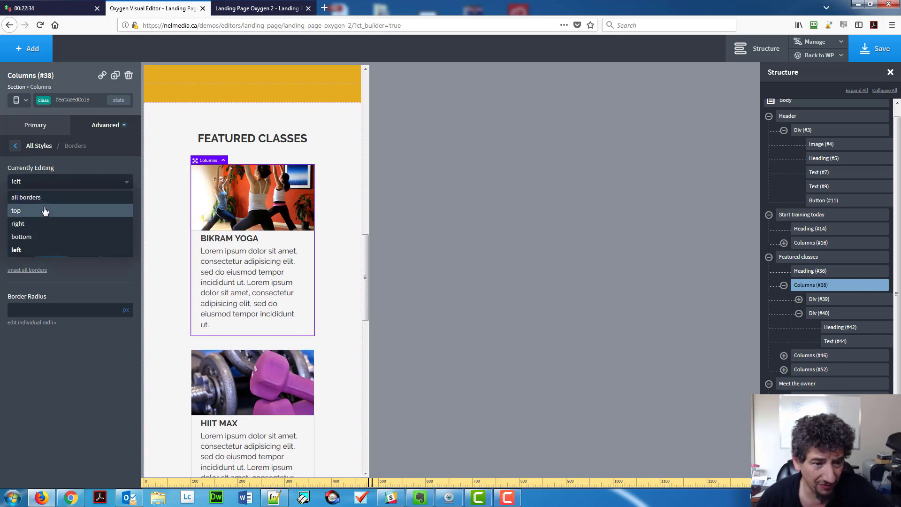
click(45, 210)
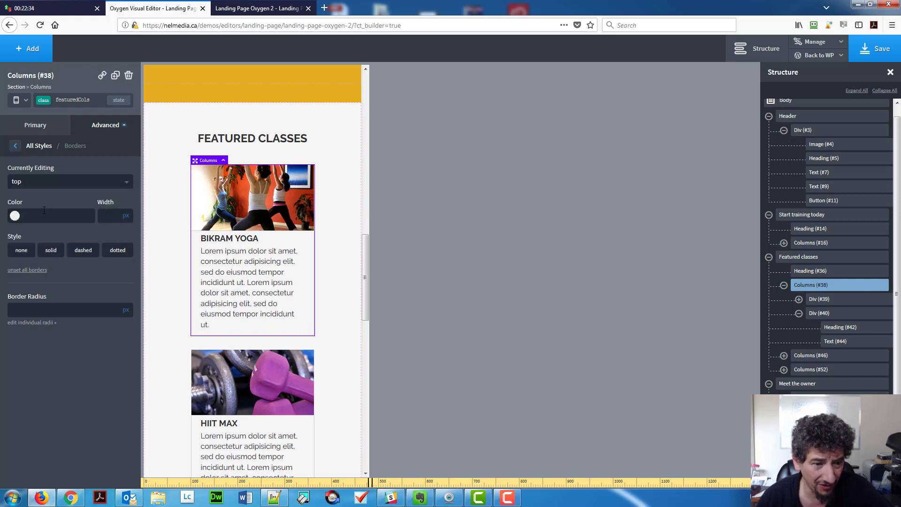
click(109, 220)
text(0)
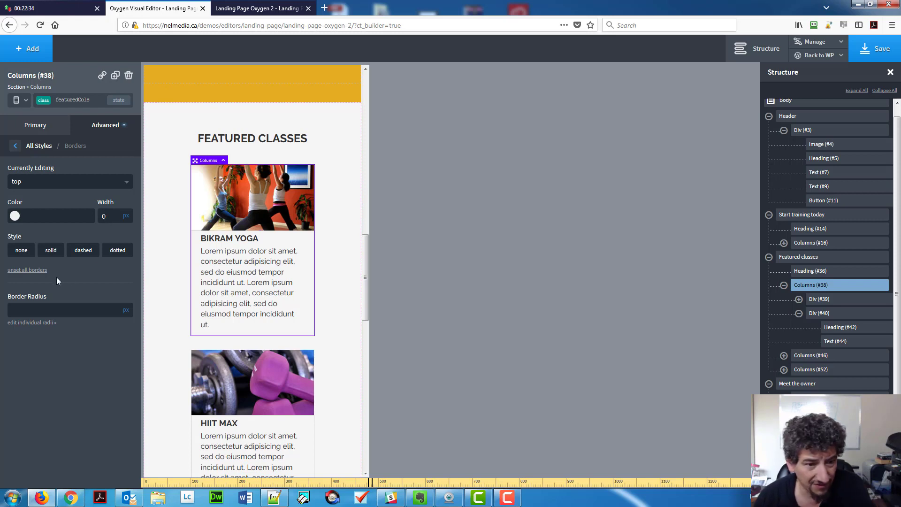
click(22, 250)
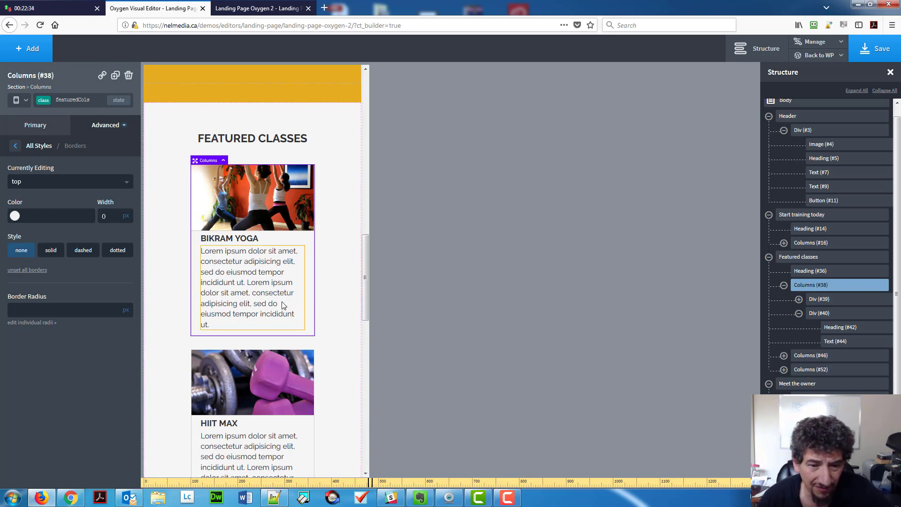
drag(365, 254, 373, 369)
click(238, 322)
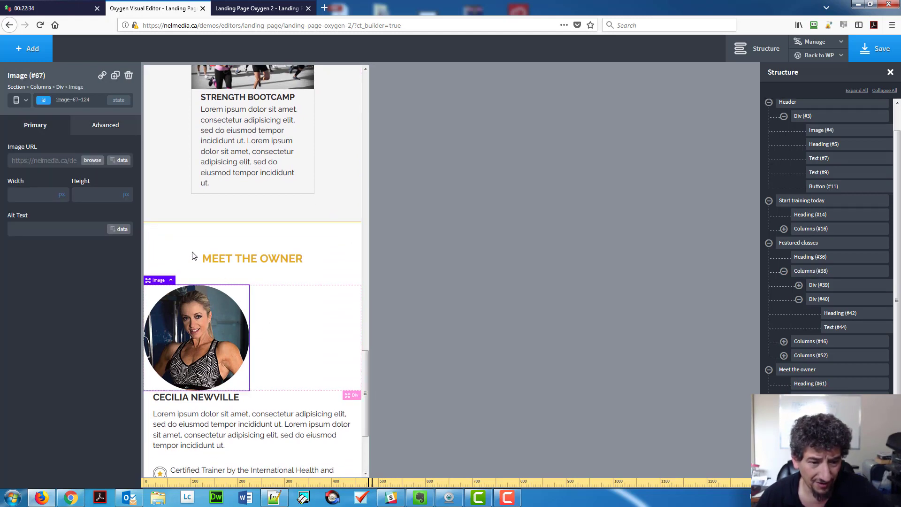
click(274, 309)
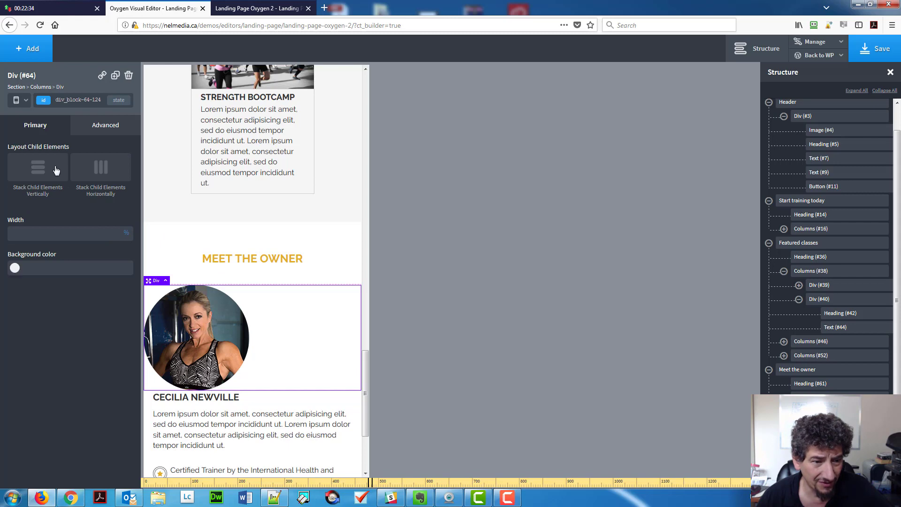
click(86, 129)
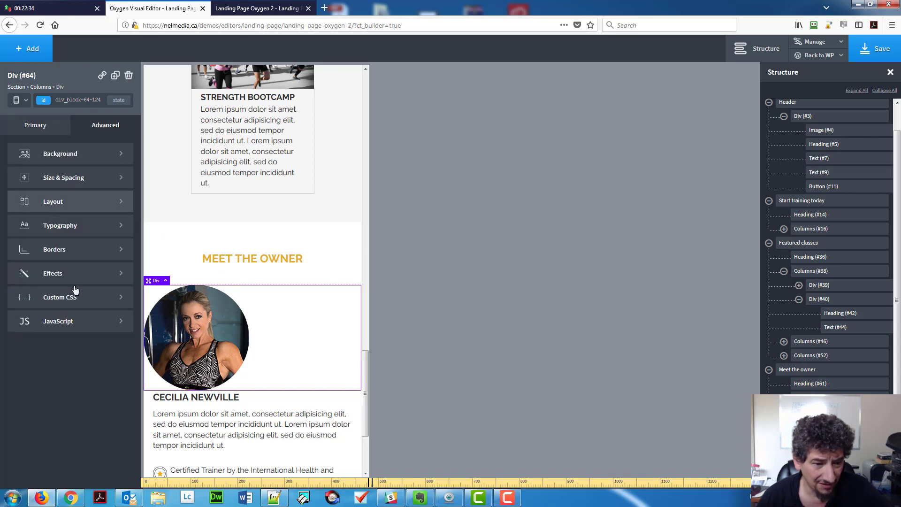
click(57, 208)
scroll(70, 366, down, 1)
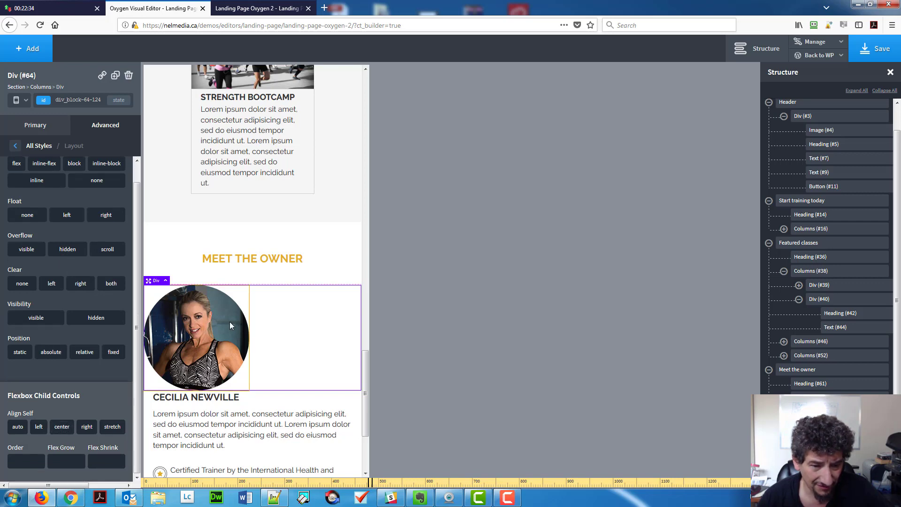
Center the owner's photo in the Meet the owner section with auto left and right margins.
click(176, 345)
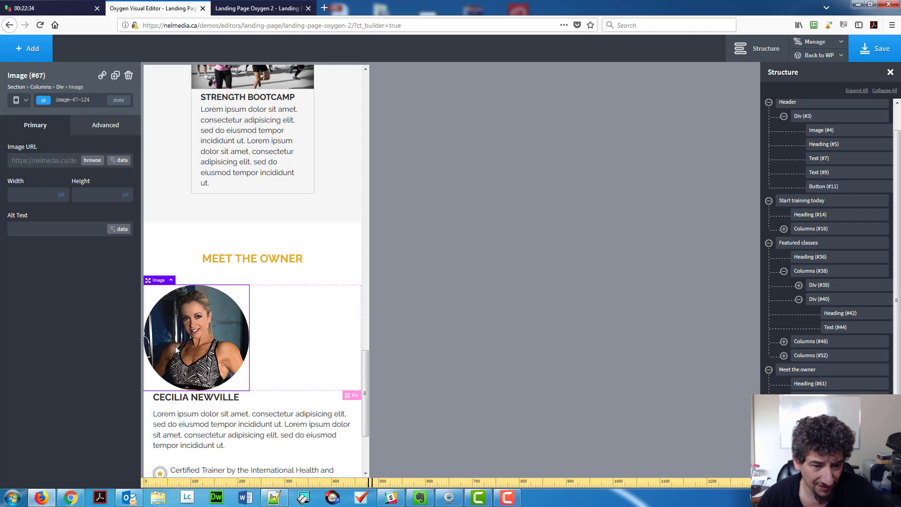
click(105, 127)
click(102, 181)
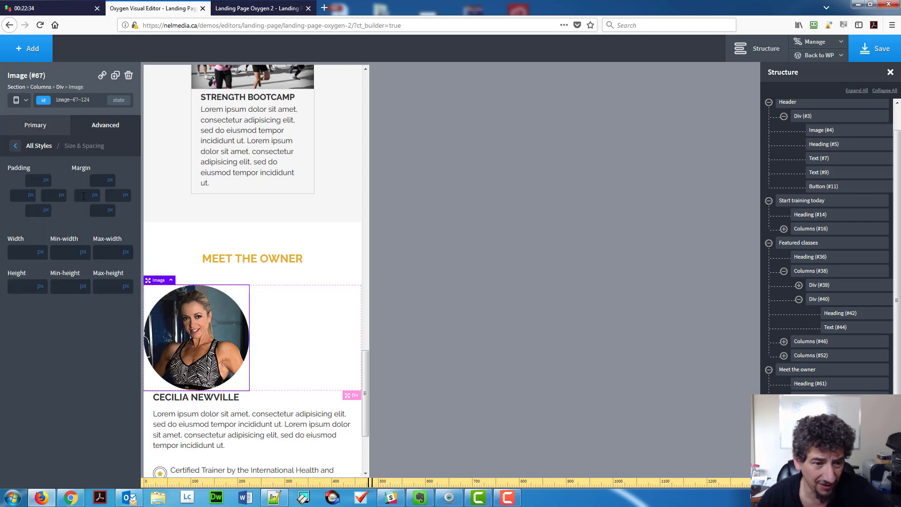
click(96, 197)
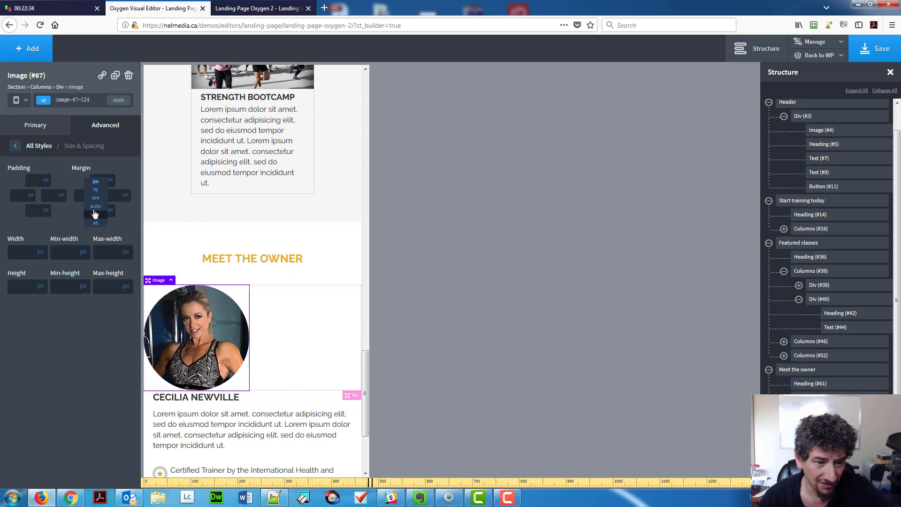
click(94, 211)
click(123, 197)
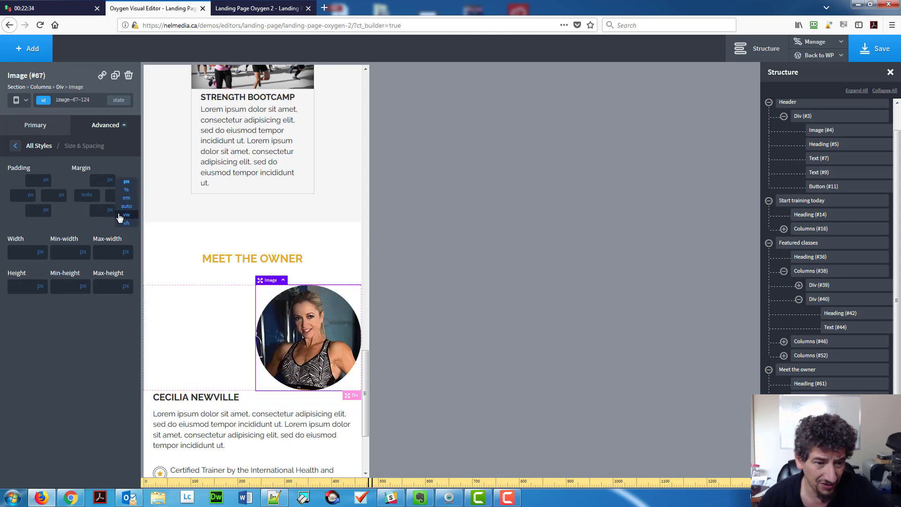
click(120, 212)
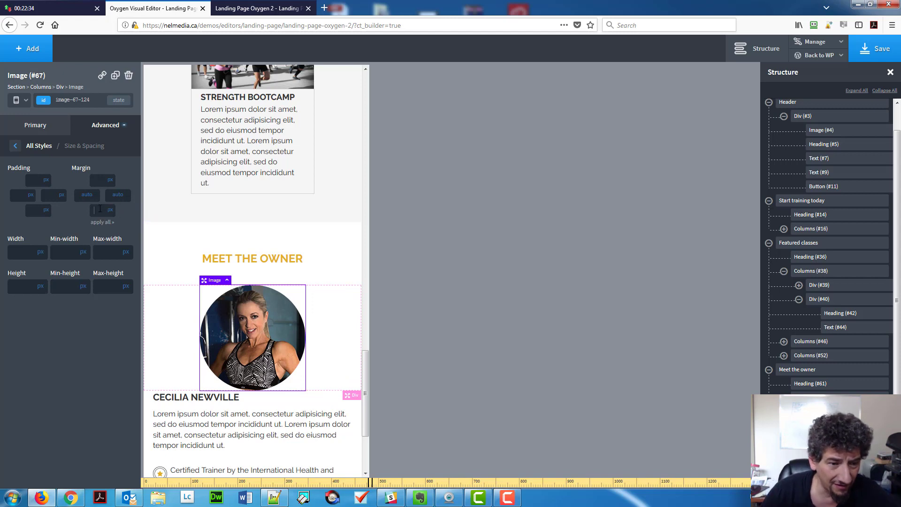
Set the owner photo's bottom margin to 40 px.
text(30)
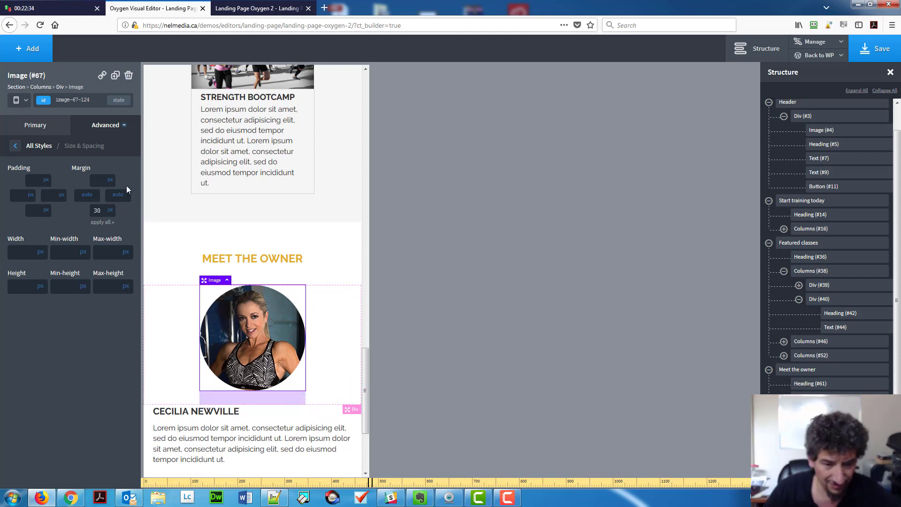
key(Left)
key(BackSpace)
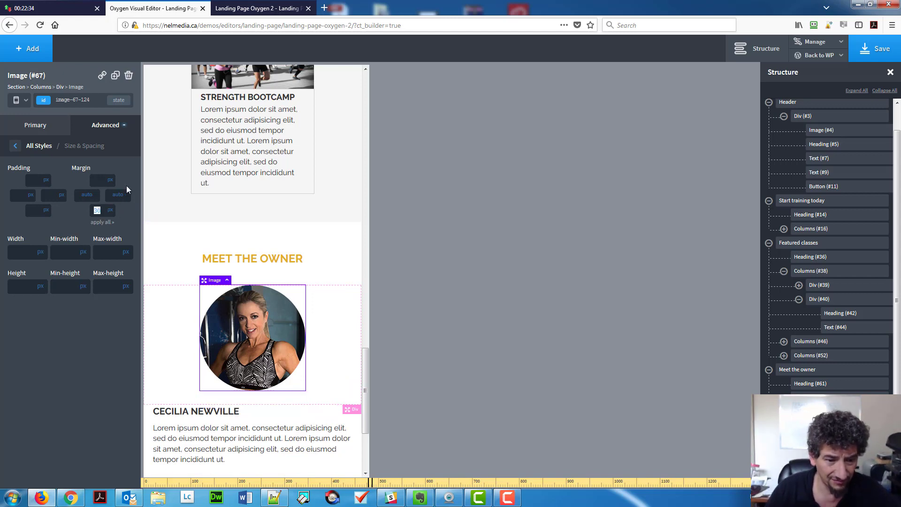
text(4)
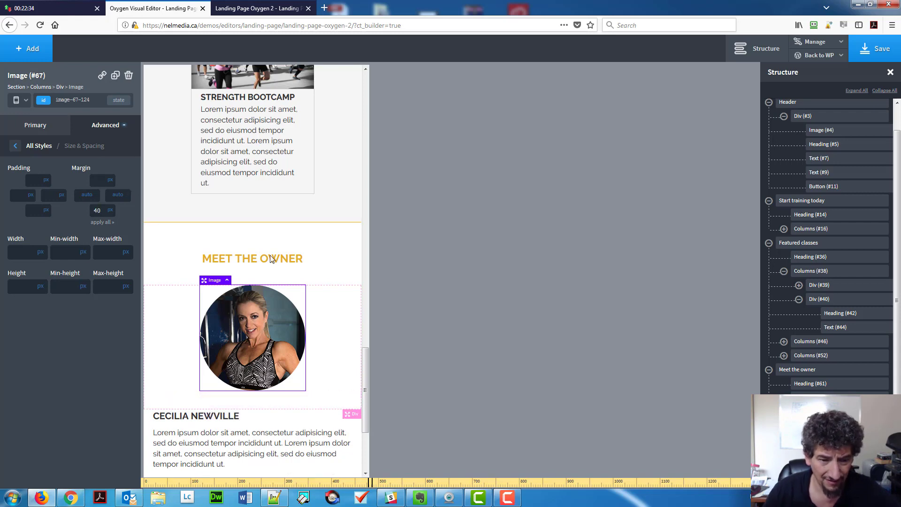
Remove the left border of the testimonial quote's Div in Meet the owner, using width 0 px and style none.
scroll(275, 263, down, 3)
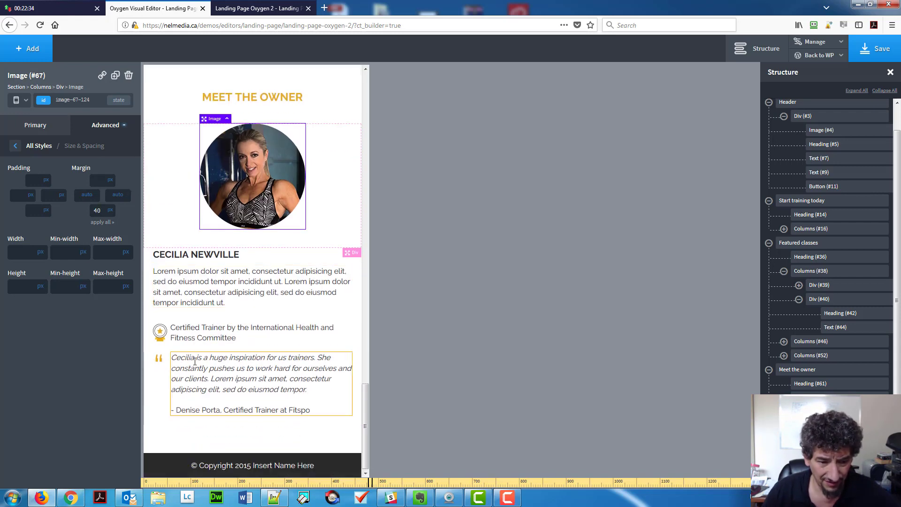
click(156, 382)
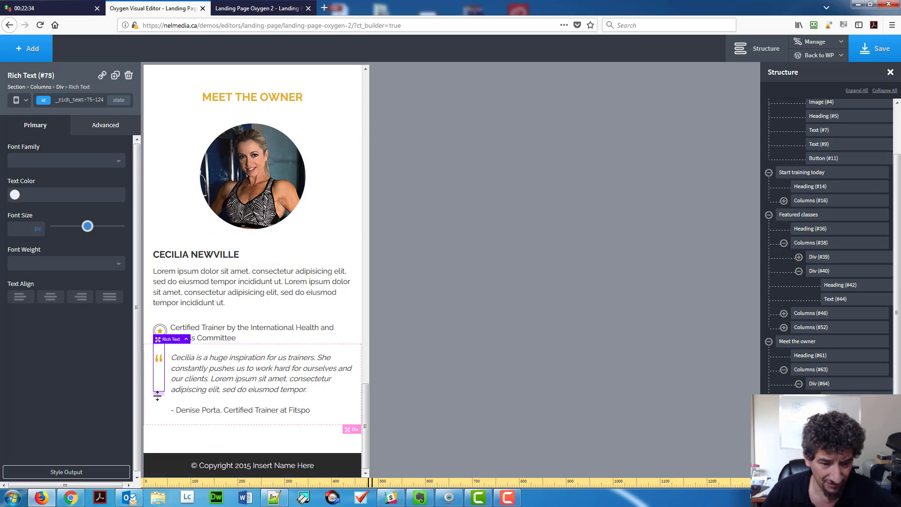
click(160, 402)
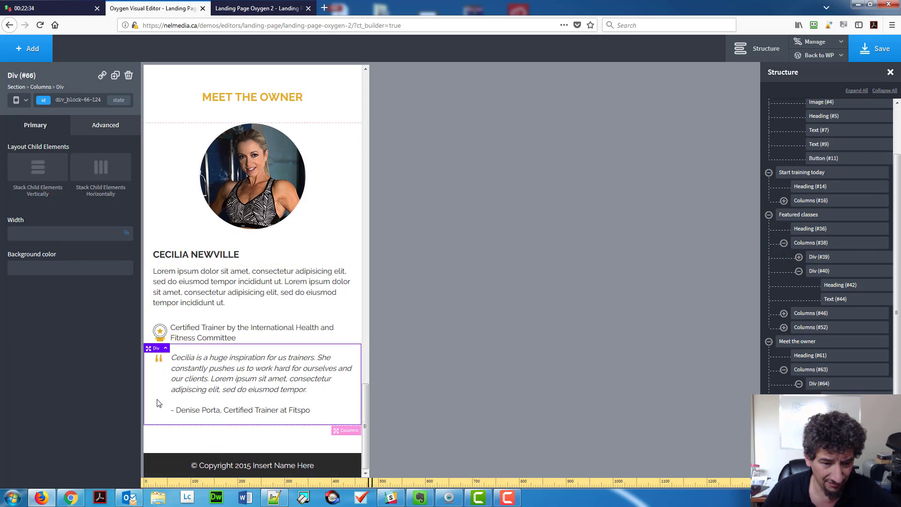
click(100, 129)
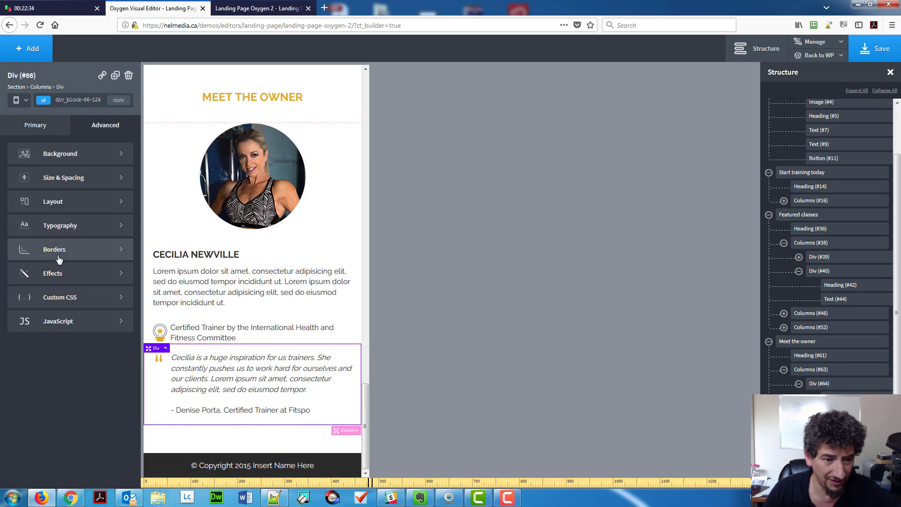
click(58, 256)
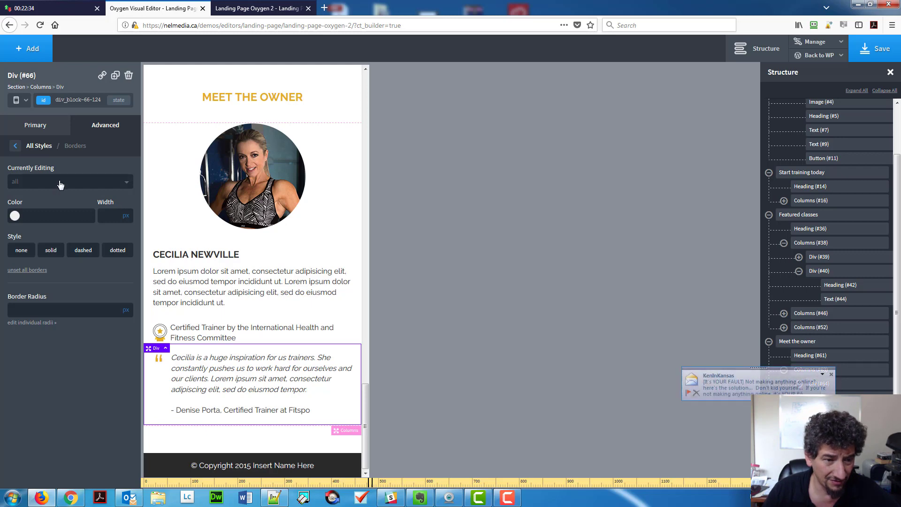
click(61, 183)
click(52, 250)
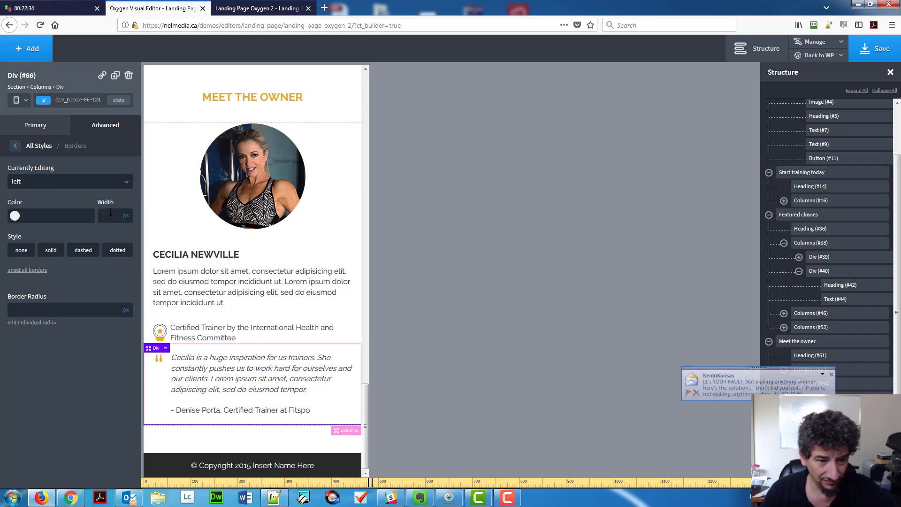
text(0)
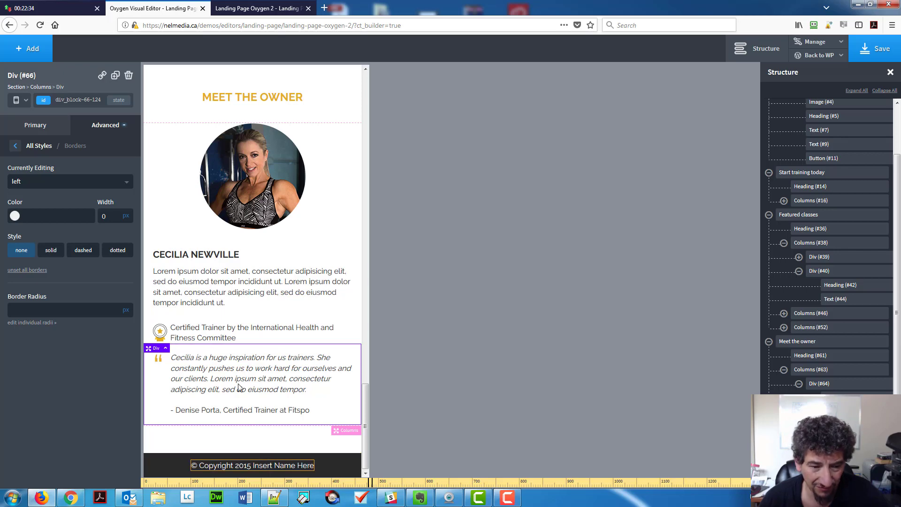
Save the page in the editor and reload the published Landing Page Oxygen 2 page.
click(866, 60)
click(258, 8)
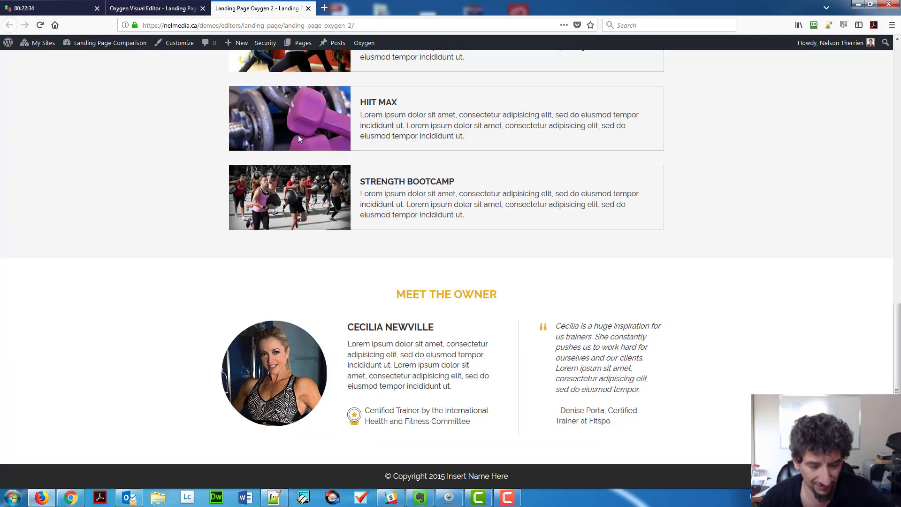
key(F5)
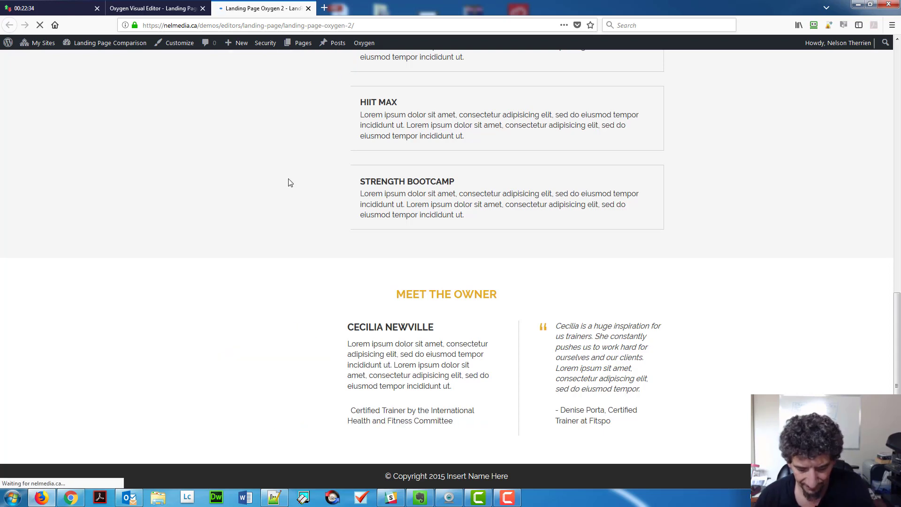
Examine the published page's sections from header to testimonial in Responsive Design Mode at 320 × 480.
key(F12)
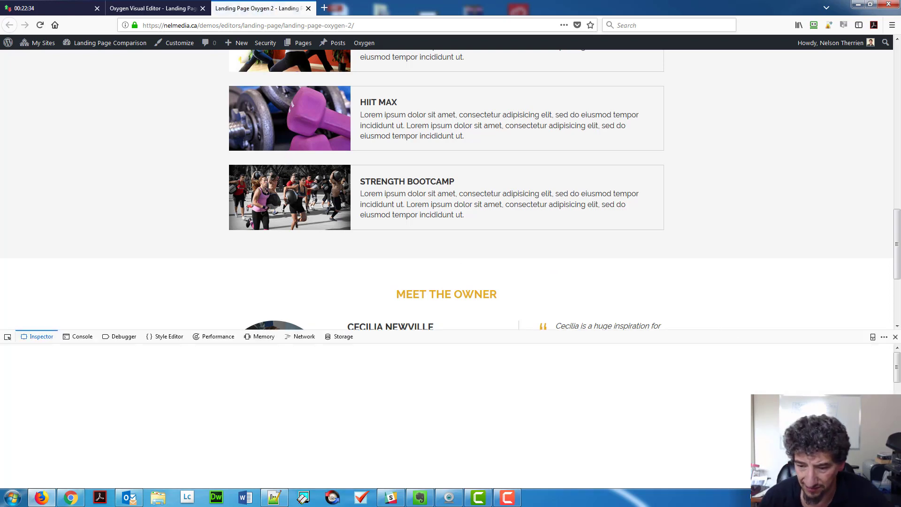
click(873, 337)
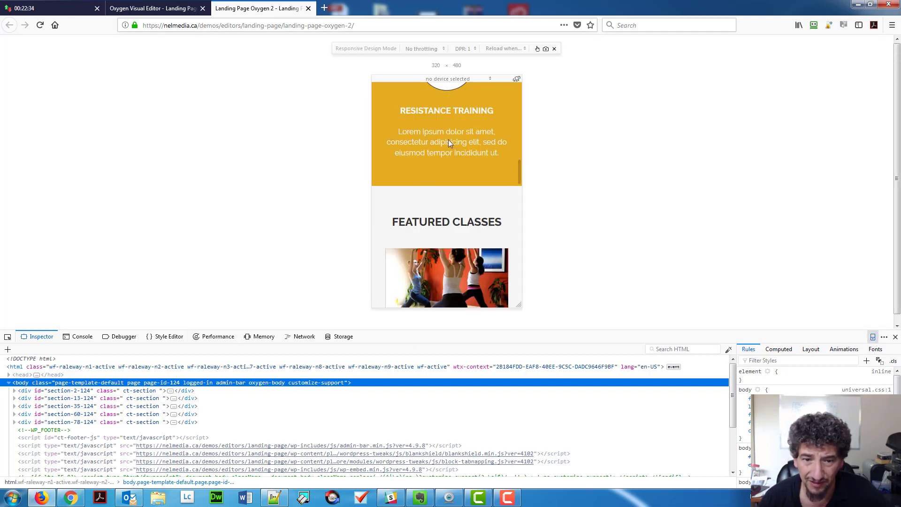
scroll(456, 188, up, 10)
scroll(455, 190, down, 15)
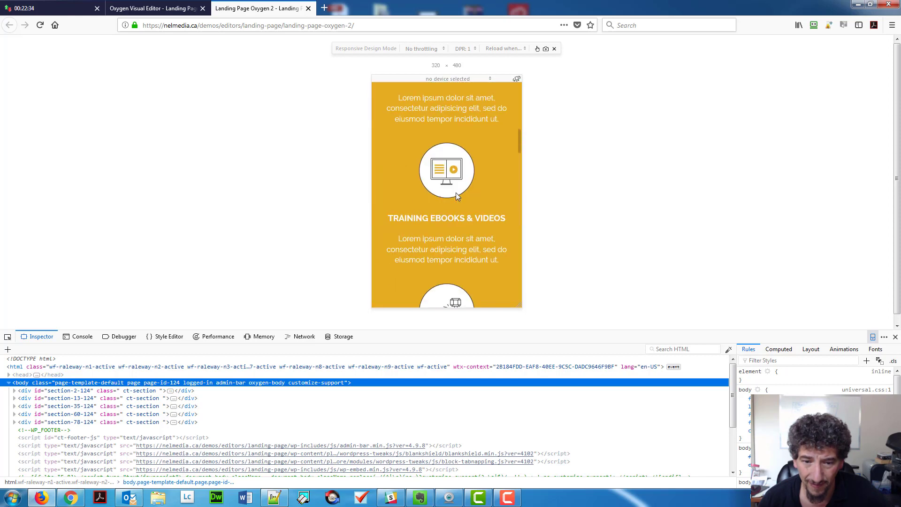
scroll(456, 200, up, 10)
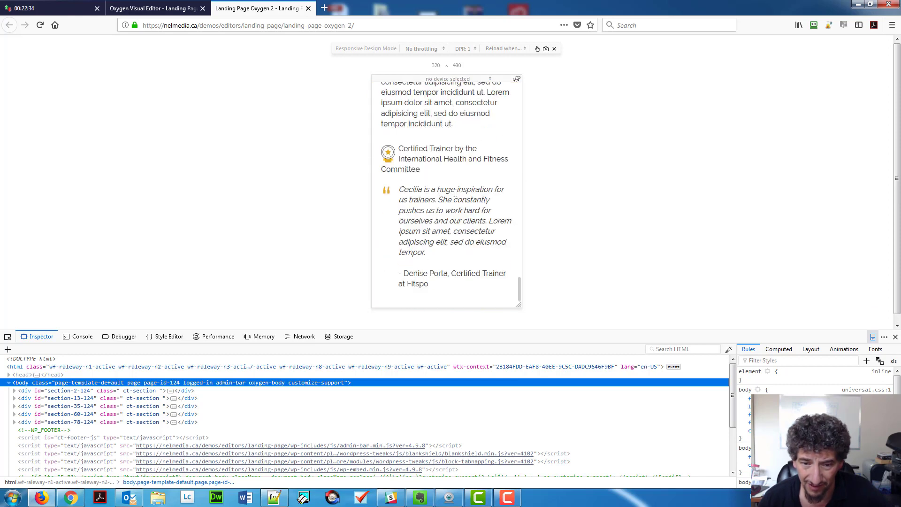
scroll(460, 192, up, 5)
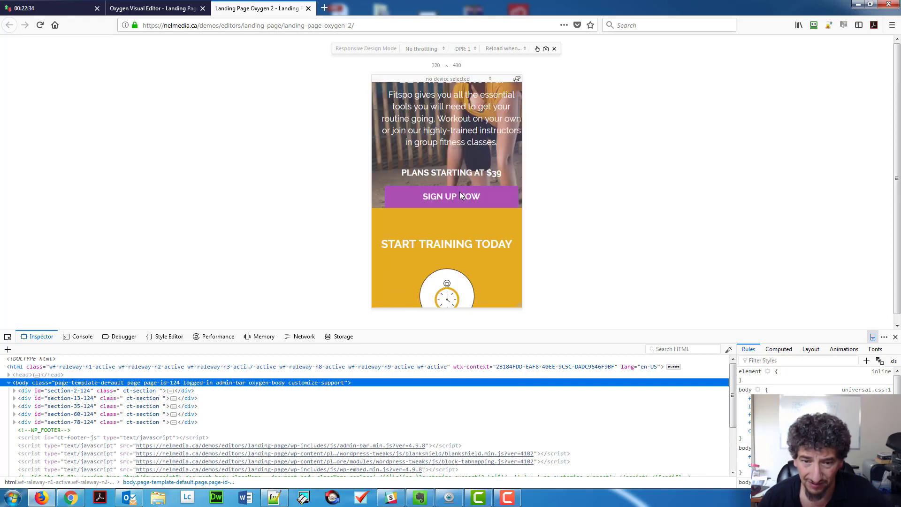
scroll(458, 158, up, 3)
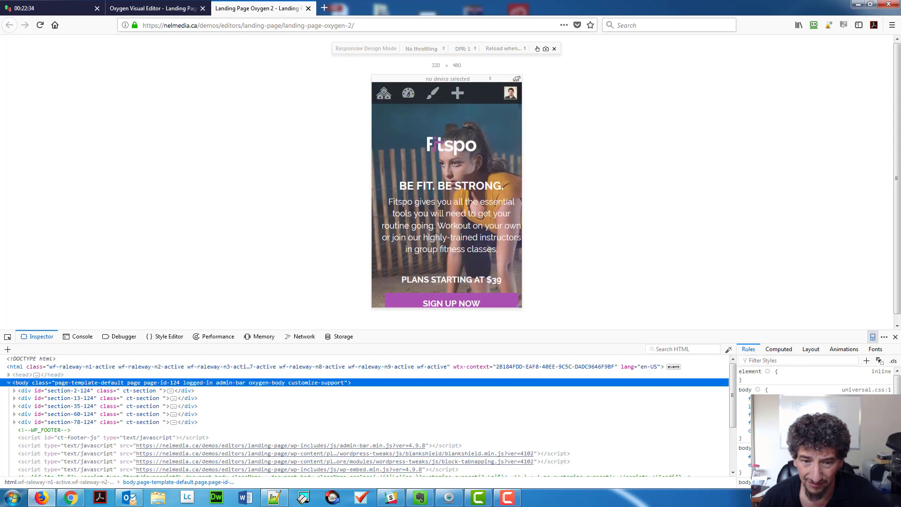
Preview the published page as an Apple iPad Air 2, rotate it to portrait, and examine the header's background image and the training section.
scroll(432, 251, down, 3)
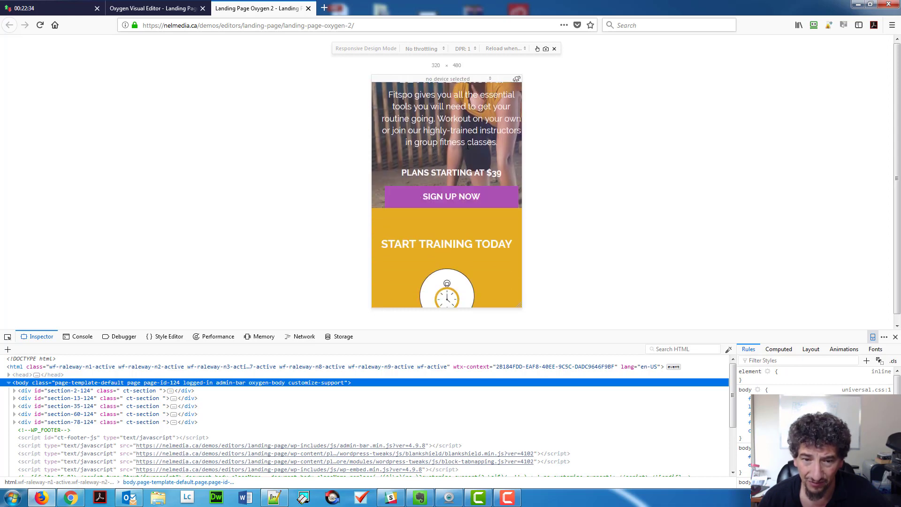
scroll(450, 188, up, 3)
click(438, 78)
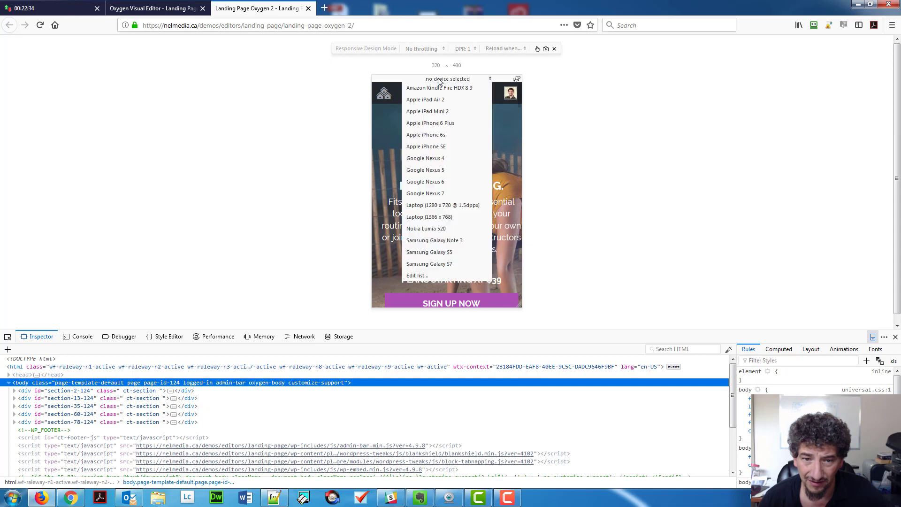
click(440, 101)
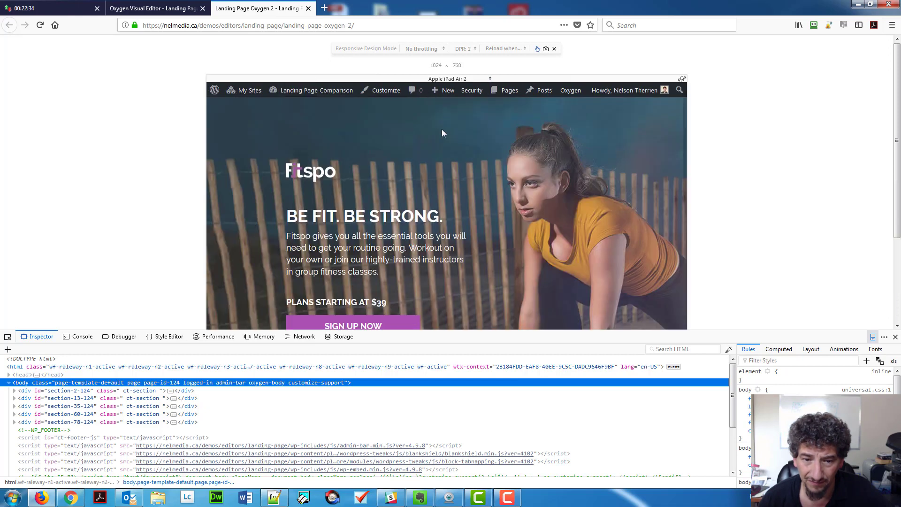
click(682, 80)
scroll(530, 179, down, 2)
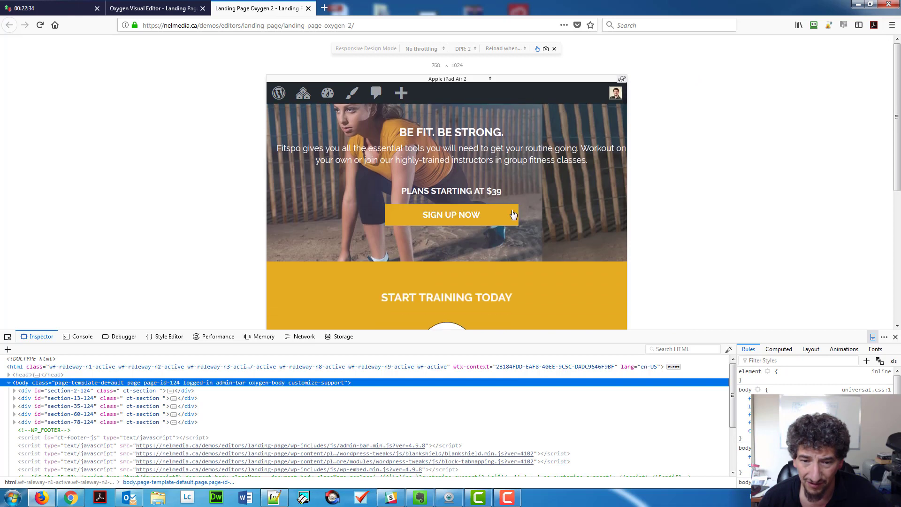
scroll(586, 207, up, 2)
scroll(514, 224, down, 7)
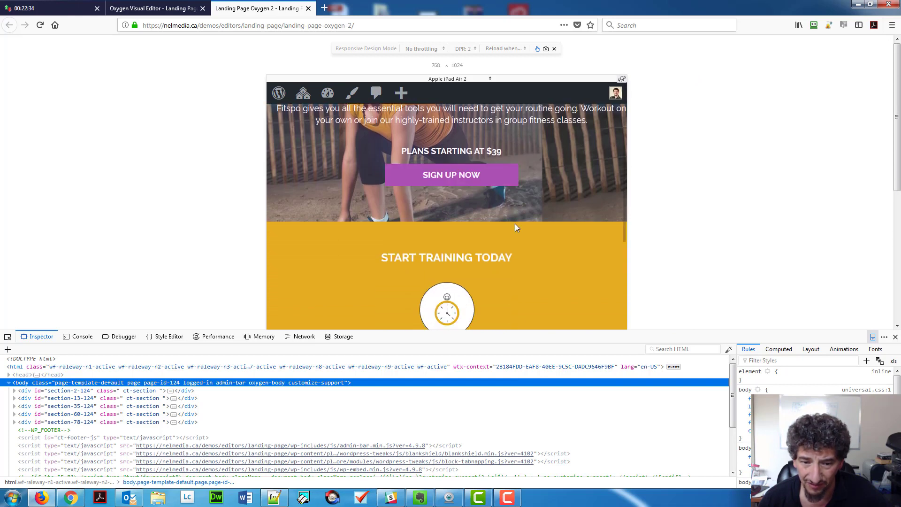
scroll(512, 234, down, 3)
scroll(511, 232, up, 8)
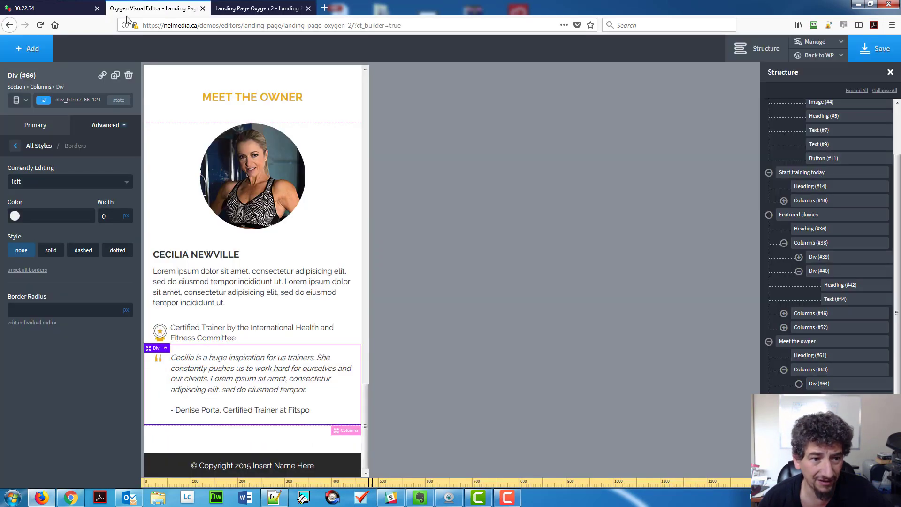
Return to the Oxygen editor and set the Header section's background to cover and no-repeat at the current mobile breakpoint.
click(153, 8)
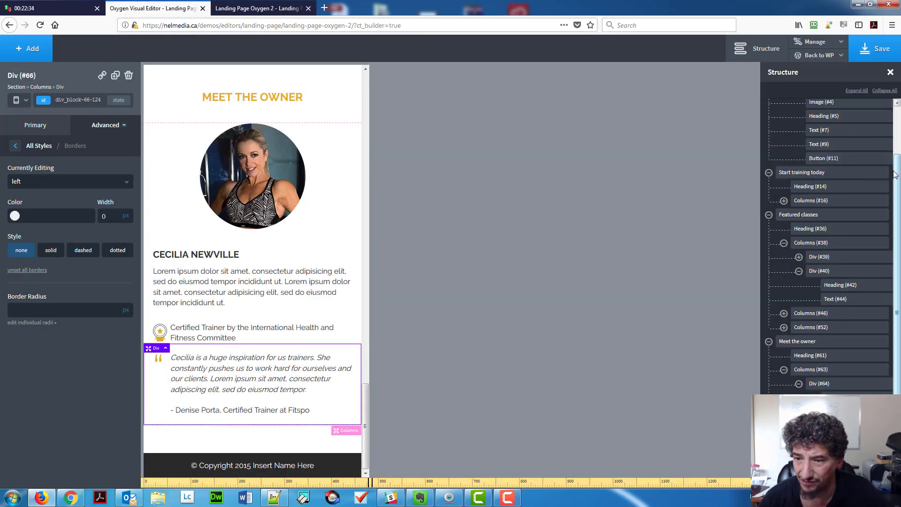
scroll(877, 176, up, 2)
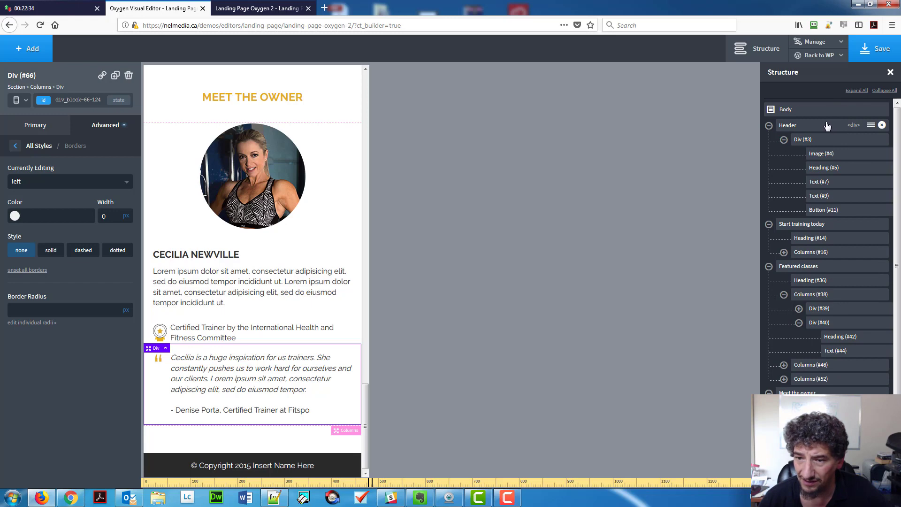
click(830, 125)
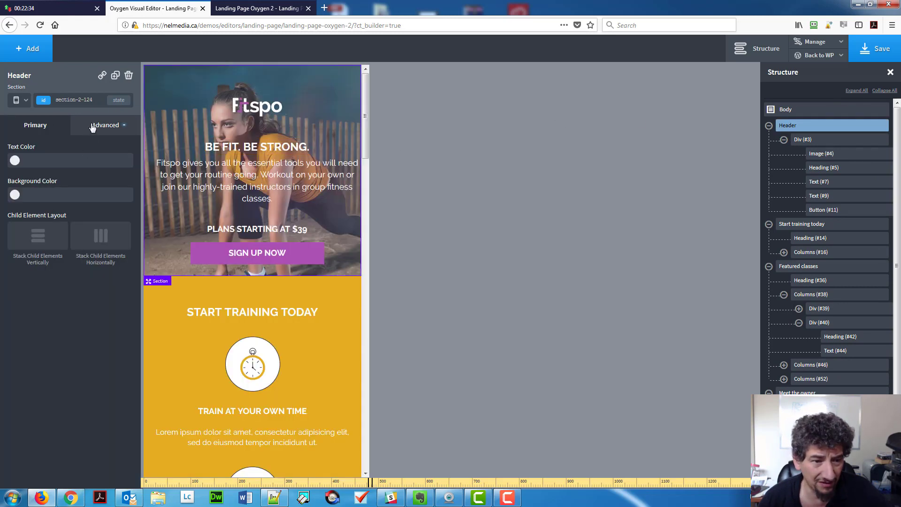
click(93, 127)
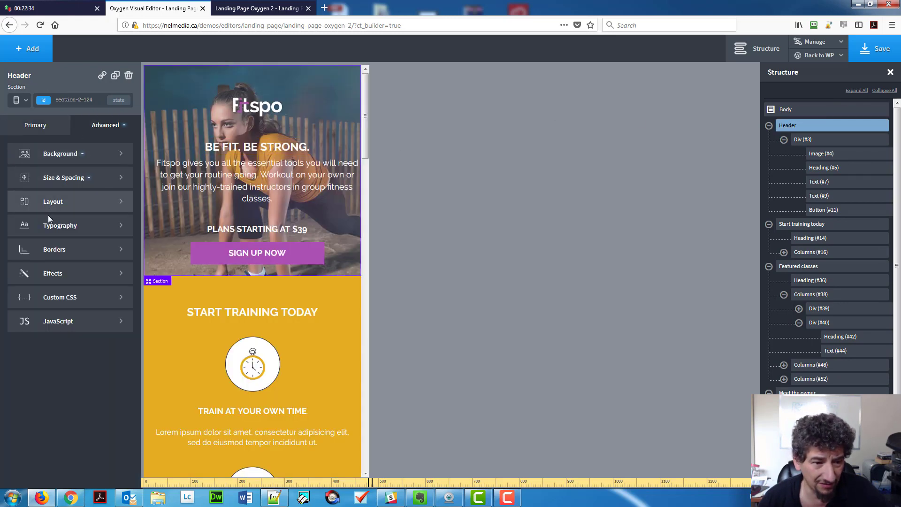
click(60, 154)
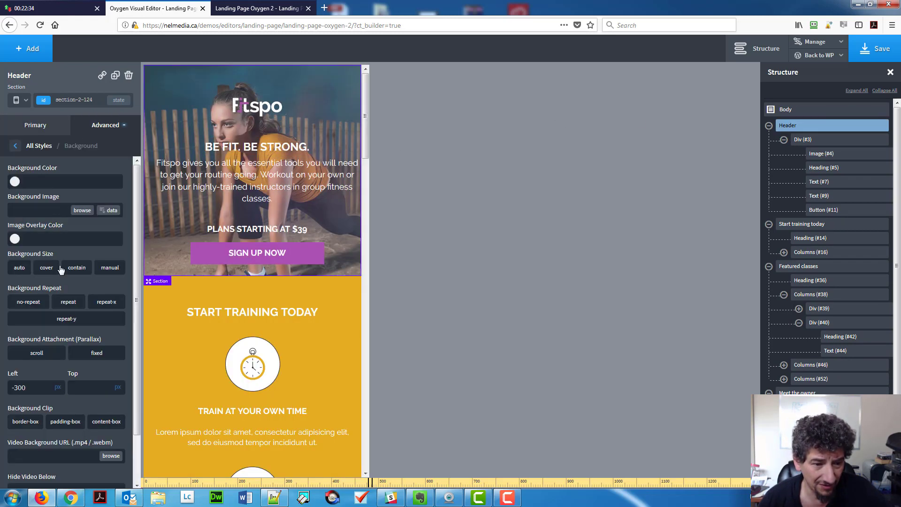
click(38, 304)
click(46, 268)
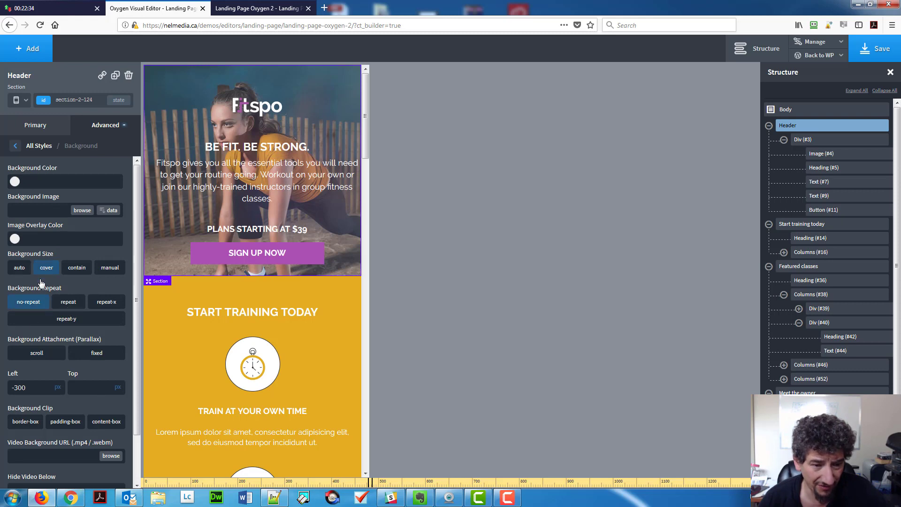
Save the Header background change and reload the published landing page.
click(868, 49)
click(277, 9)
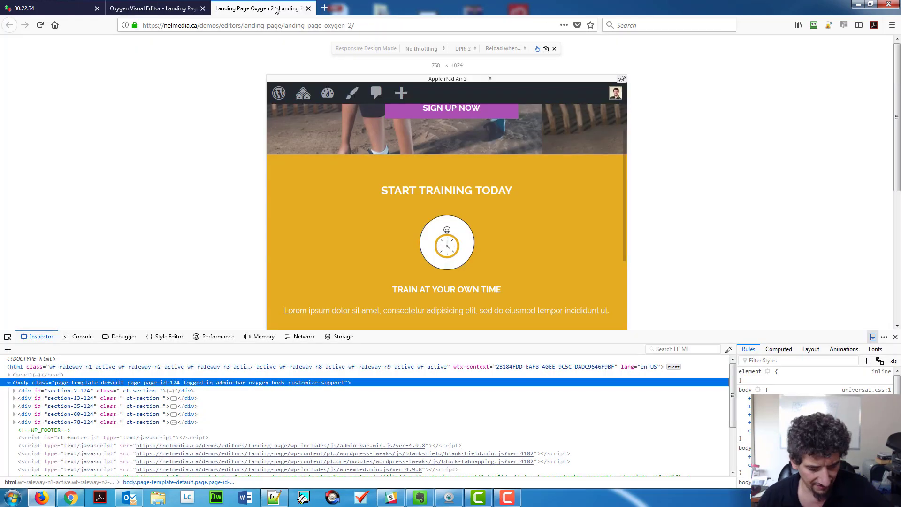
key(F5)
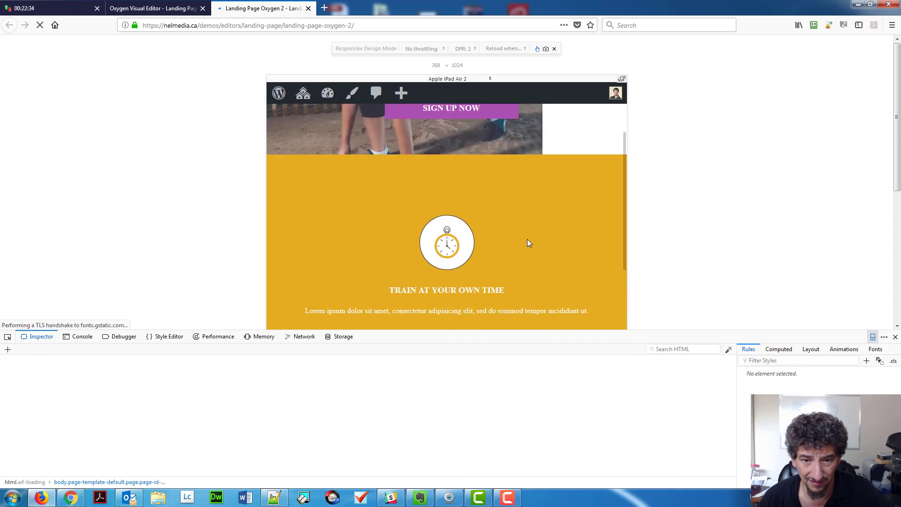
In the Oxygen editor, set the Header section's background size to cover and its repeat to no-repeat for all devices.
click(173, 7)
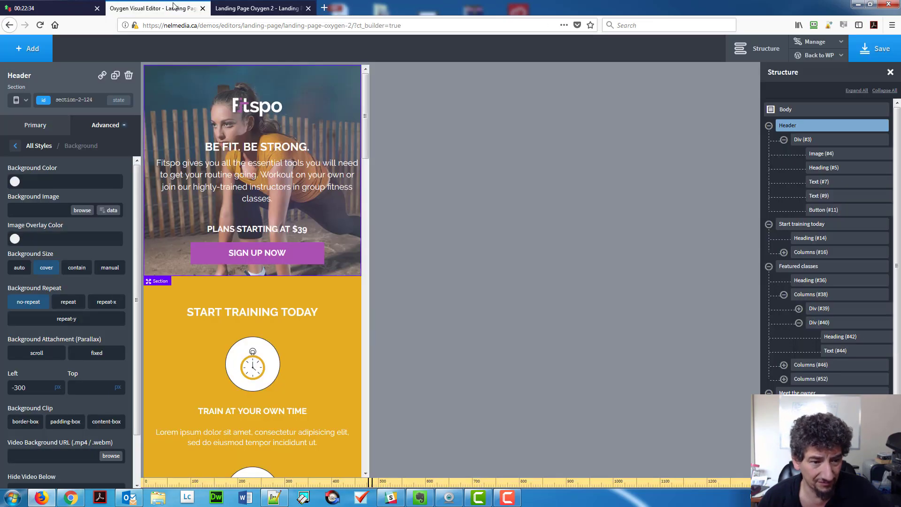
click(47, 269)
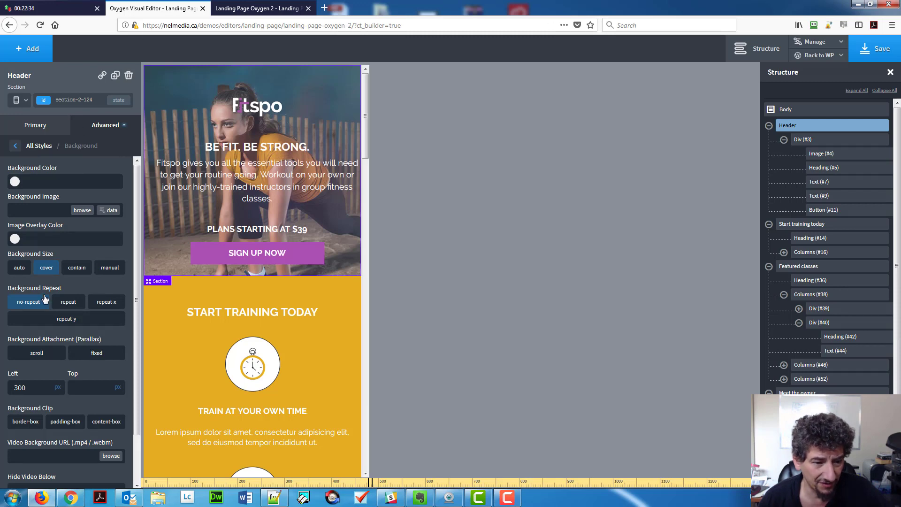
click(18, 100)
click(24, 116)
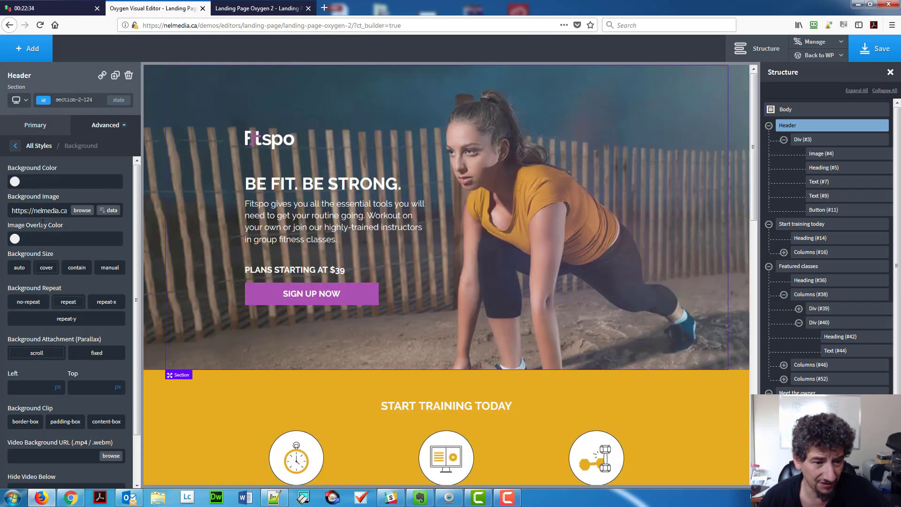
click(42, 270)
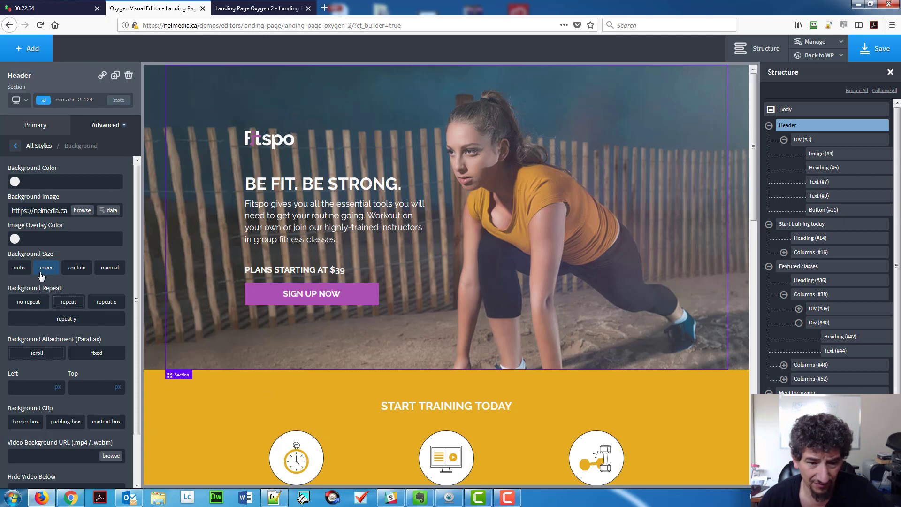
click(31, 301)
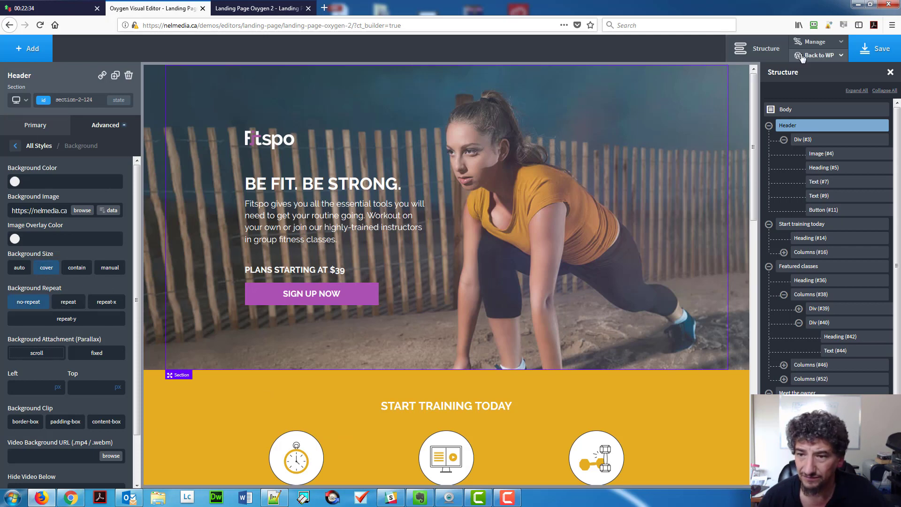
Save the all-devices background settings and reload the published page in the iPad Air 2 preview.
click(873, 49)
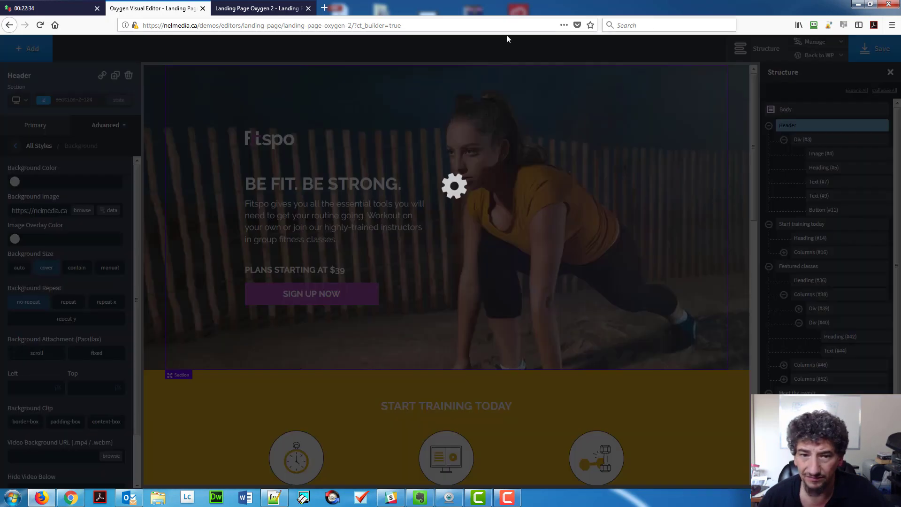
click(230, 10)
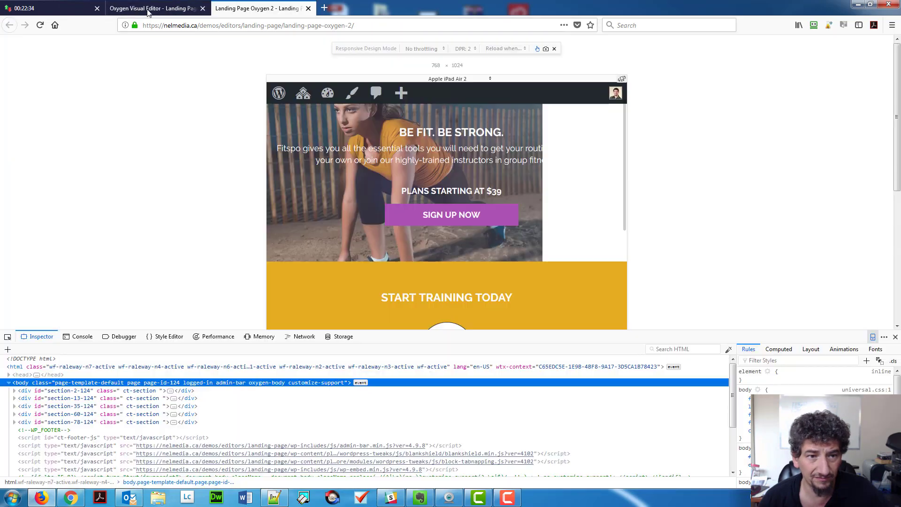
click(38, 25)
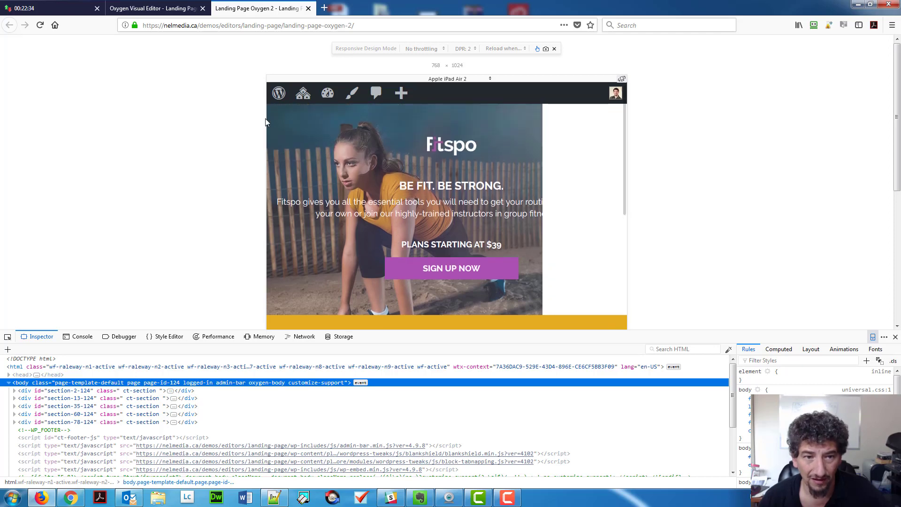
Clear the Header background's left position at the less than 768px breakpoint in the Oxygen editor.
click(149, 7)
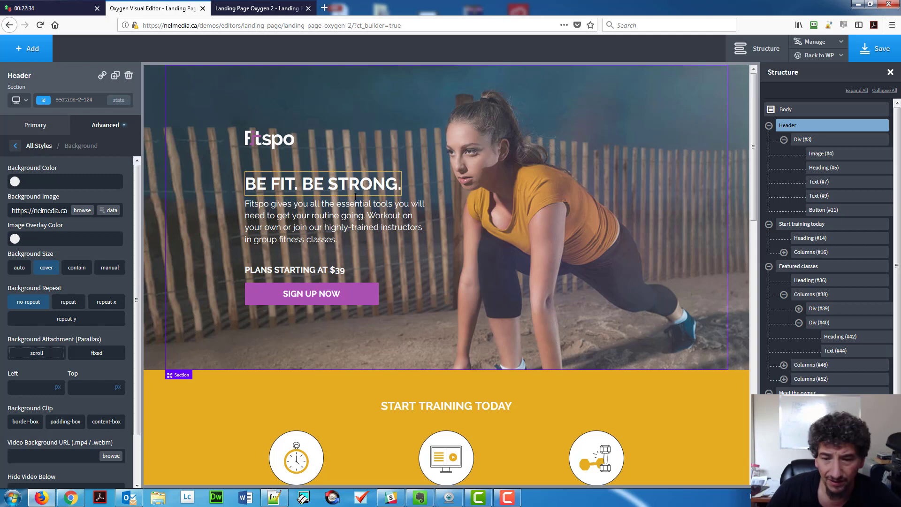
click(19, 100)
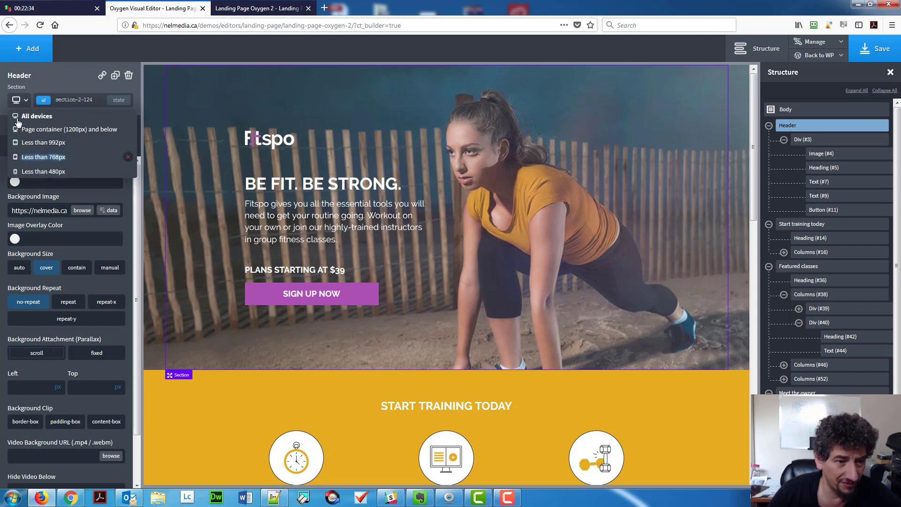
click(28, 171)
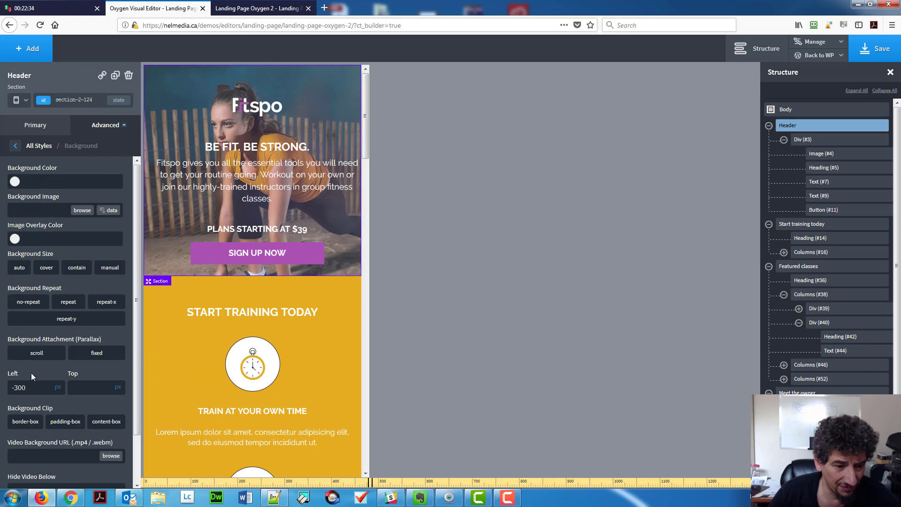
drag(1, 391, 1, 393)
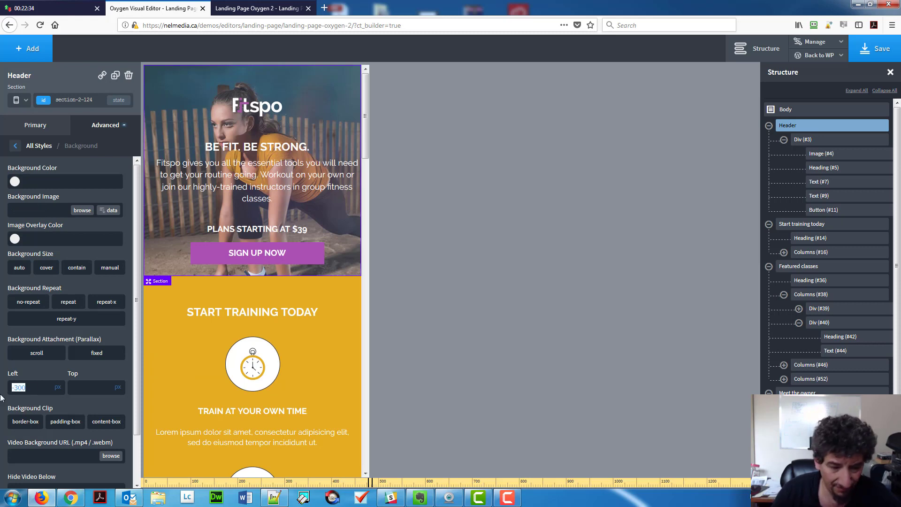
key(BackSpace)
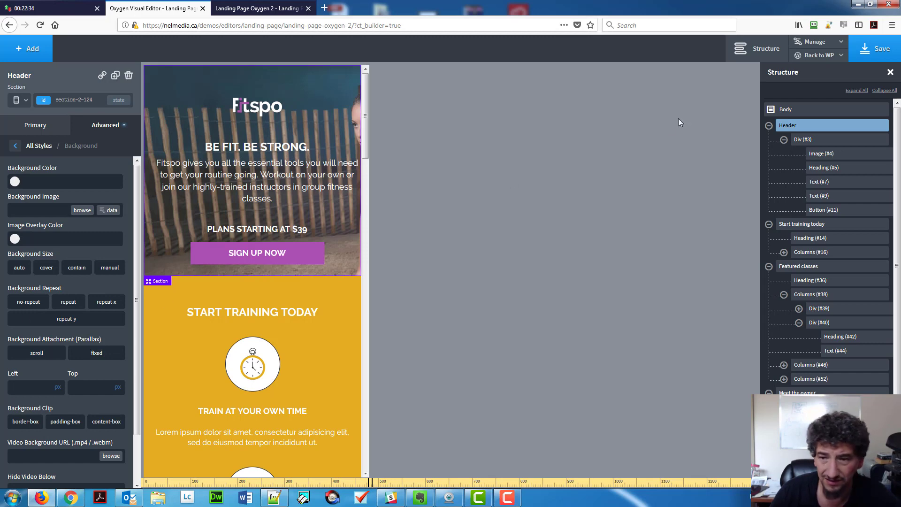
Save the cleared background position and reload the published page in the tablet preview.
click(873, 51)
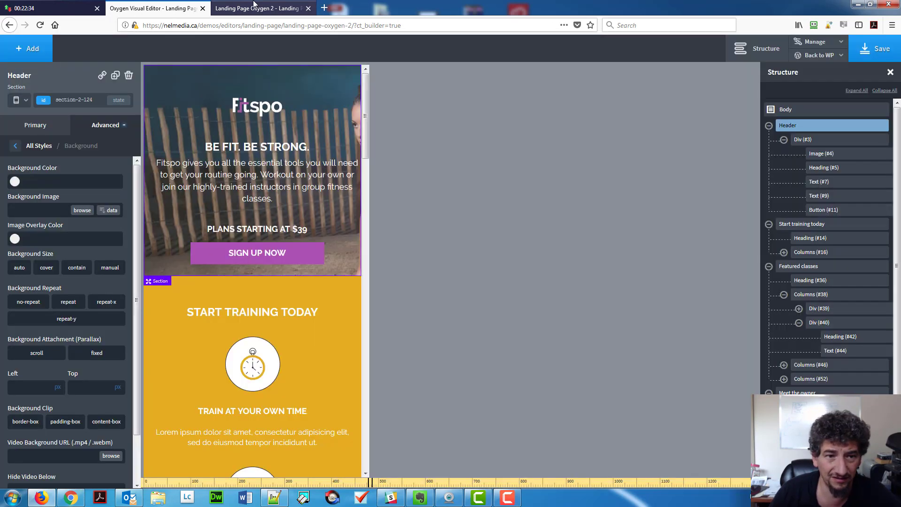
click(257, 8)
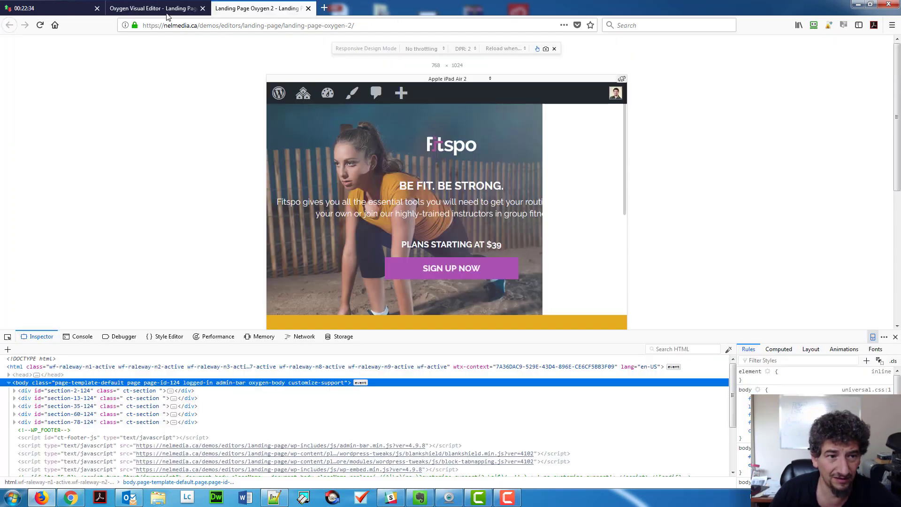
click(40, 25)
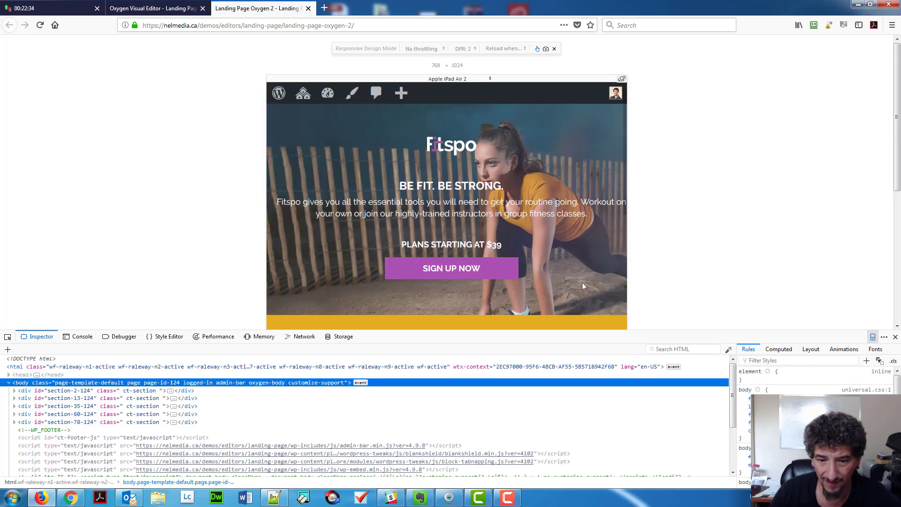
Set the preview width to 769 px and examine the header and Start Training Today section.
click(441, 65)
key(Up)
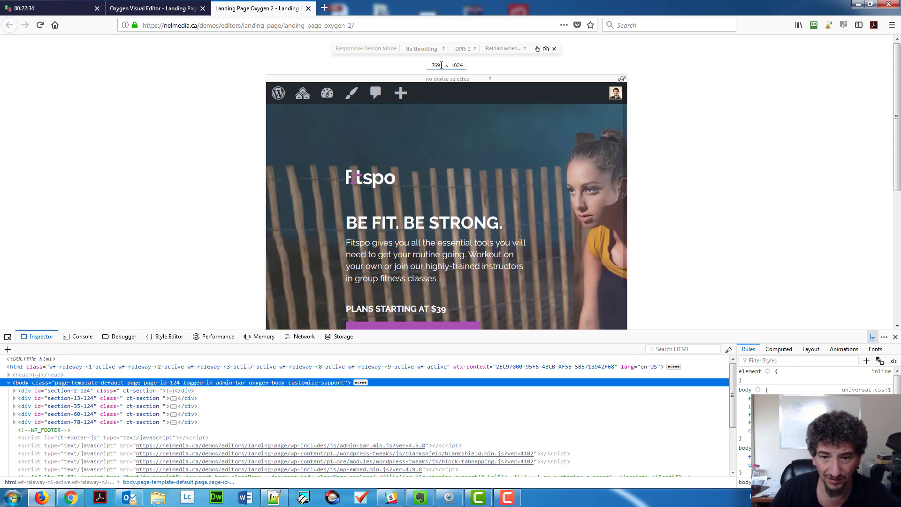
scroll(451, 132, down, 6)
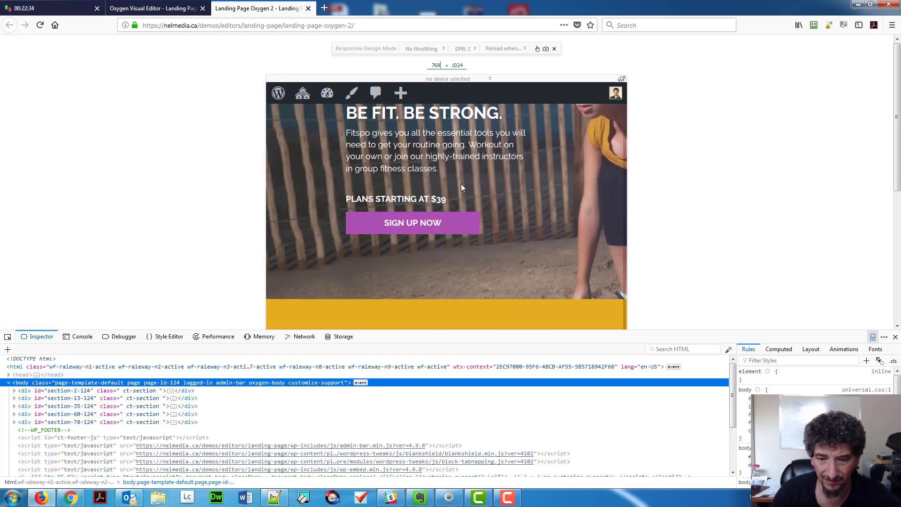
scroll(486, 172, down, 5)
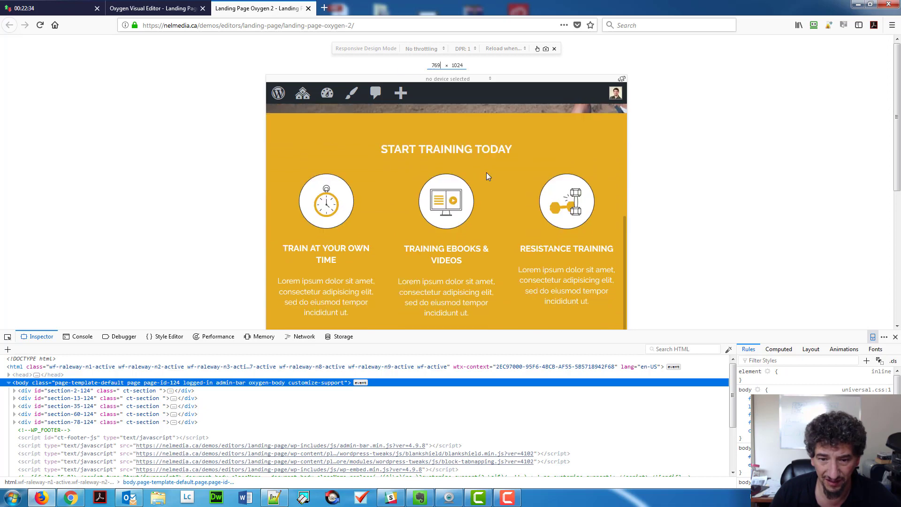
scroll(486, 188, up, 11)
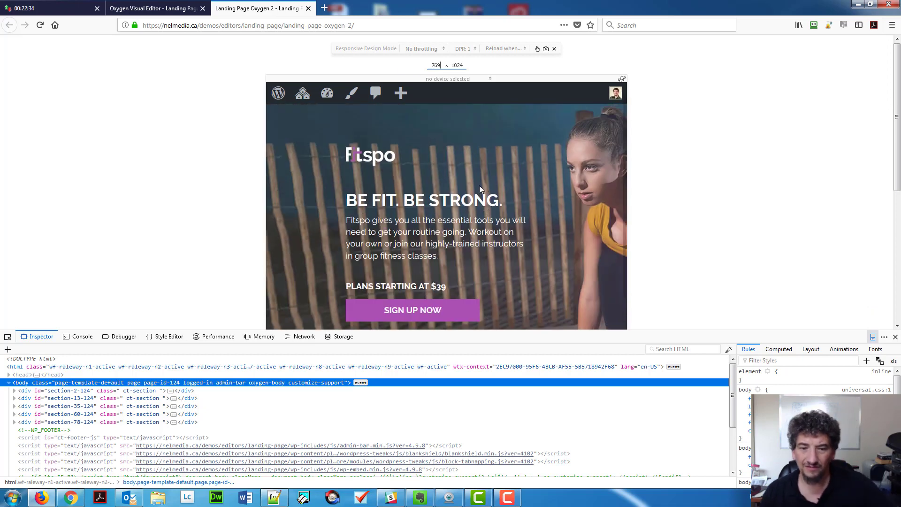
scroll(454, 226, down, 5)
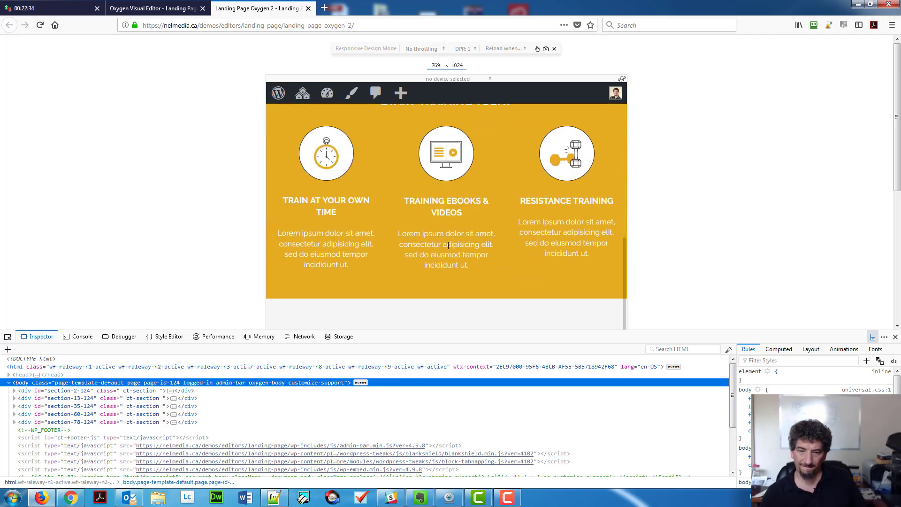
Examine the Featured Classes, Meet the Owner and footer sections of the published page at 769 px width.
scroll(448, 245, down, 10)
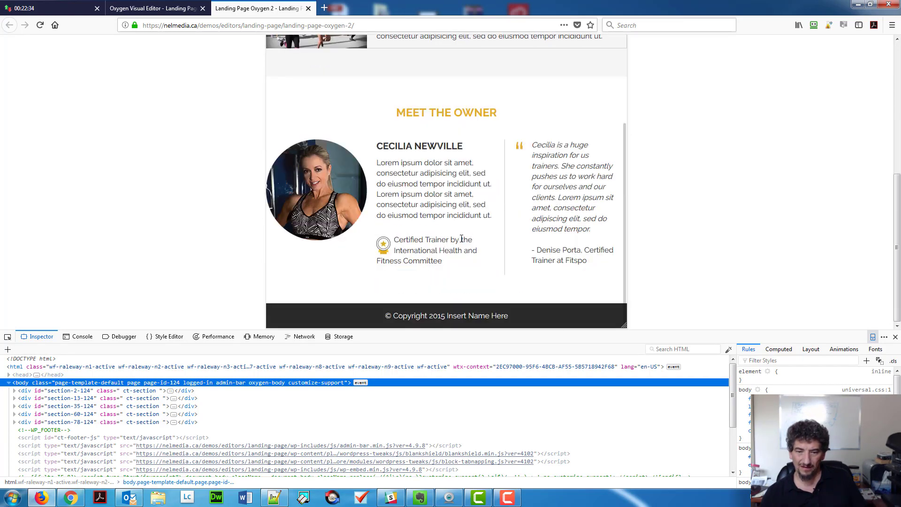
scroll(465, 115, up, 11)
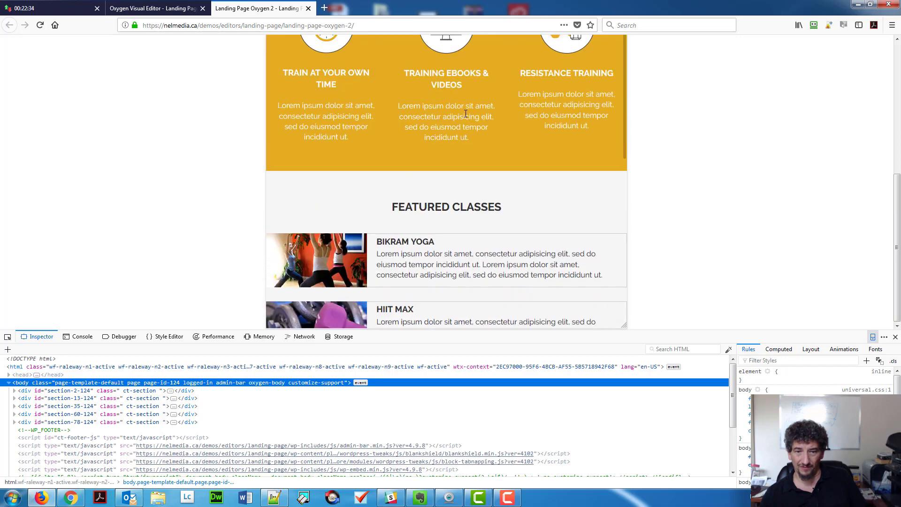
scroll(460, 116, up, 5)
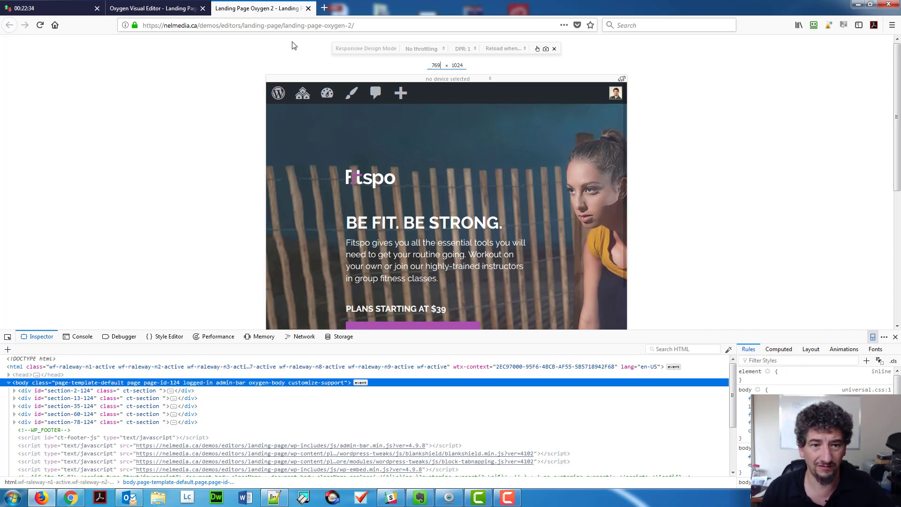
Review the landing page's GTmetrix performance report, including its recommendations, total page size and number of requests.
click(373, 23)
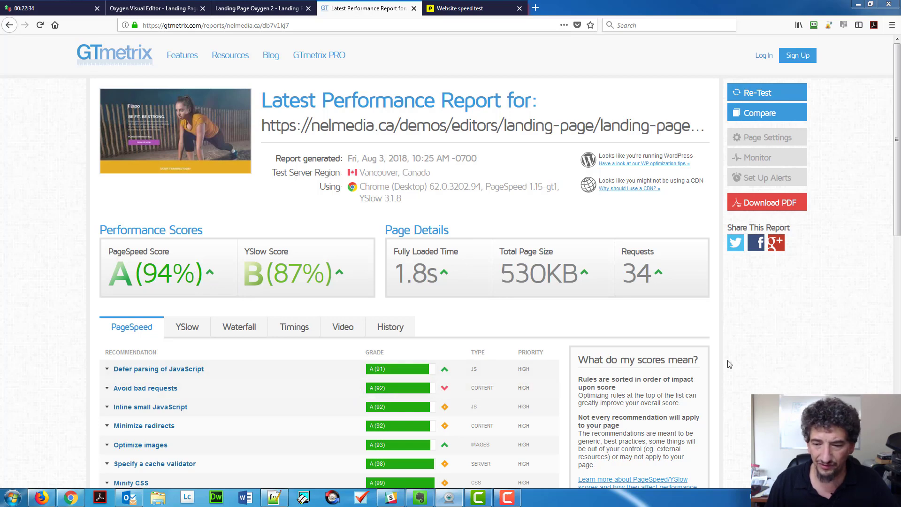
scroll(765, 345, down, 10)
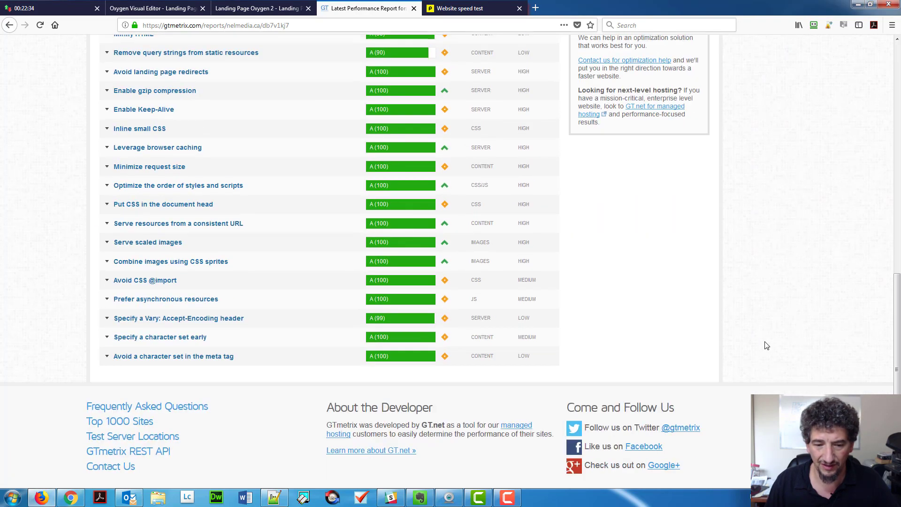
scroll(766, 343, up, 10)
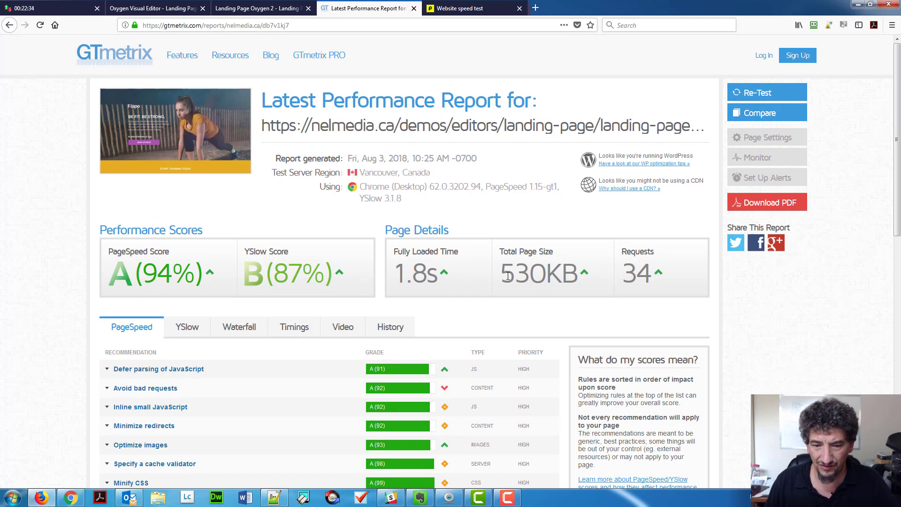
drag(509, 271, 546, 273)
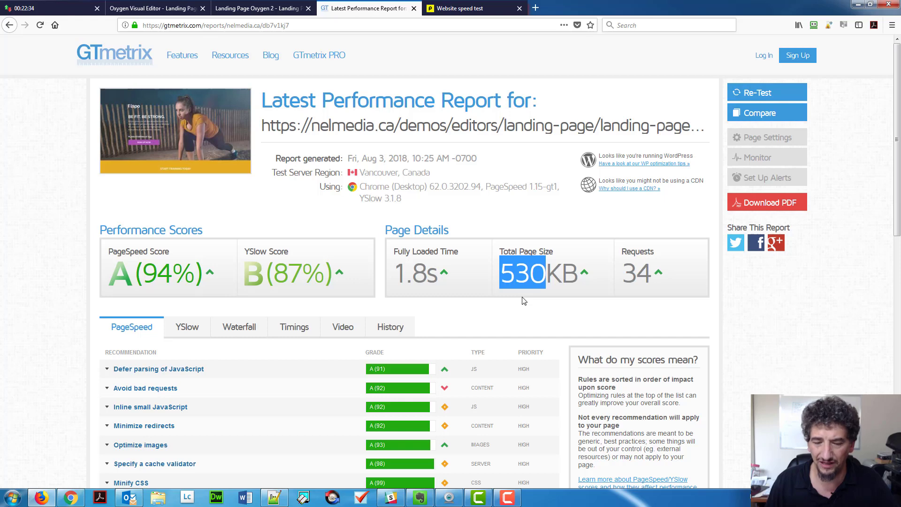
drag(628, 277, 649, 273)
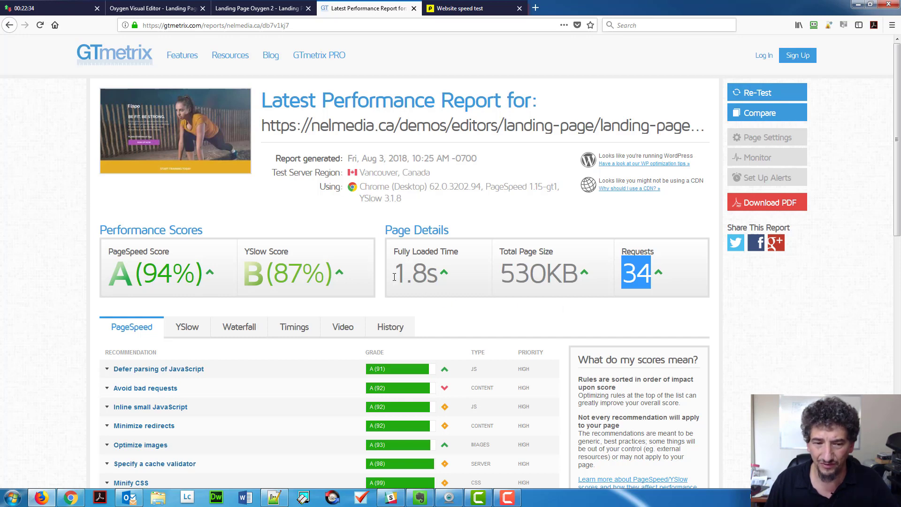
Review the Pingdom speed test summary for the landing page, highlighting its page size and number of requests.
click(450, 8)
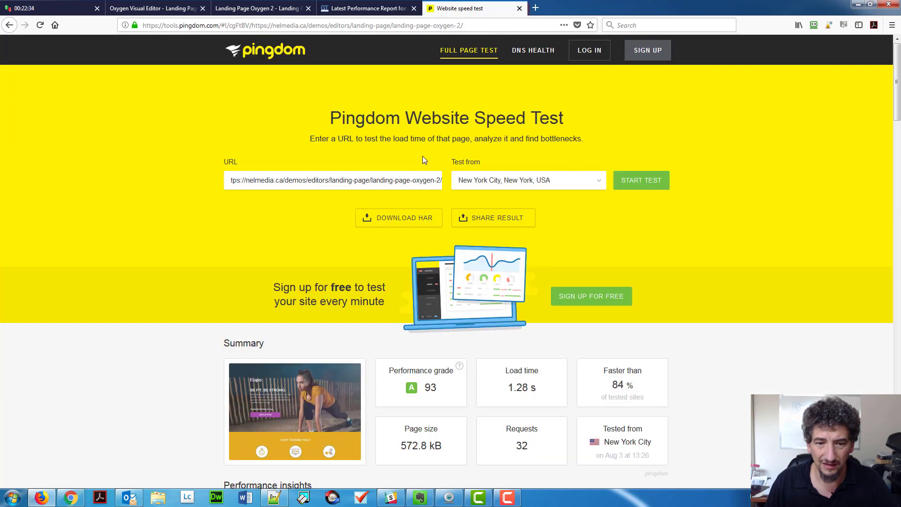
scroll(412, 348, down, 3)
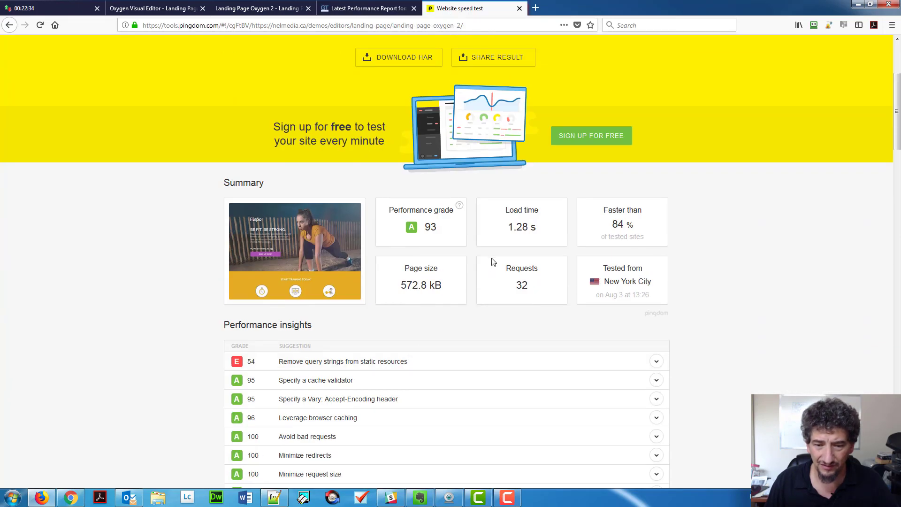
drag(443, 285, 399, 286)
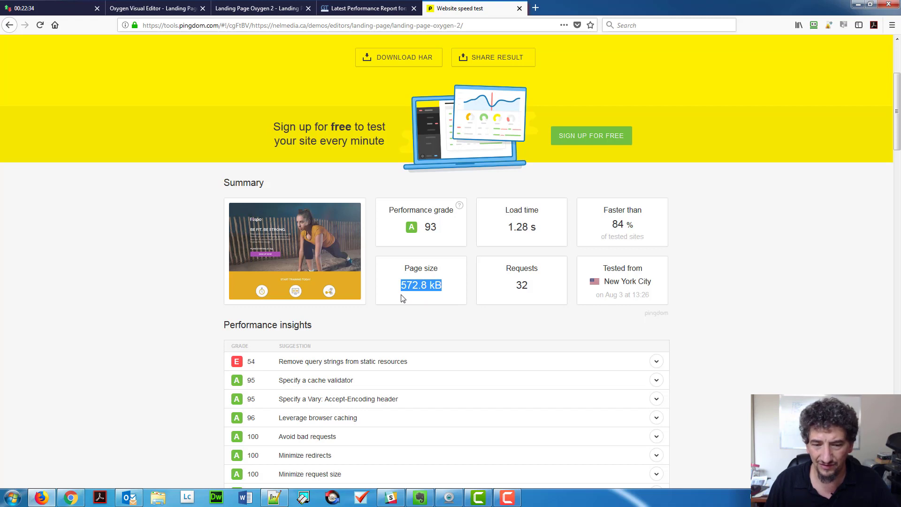
drag(500, 292, 529, 286)
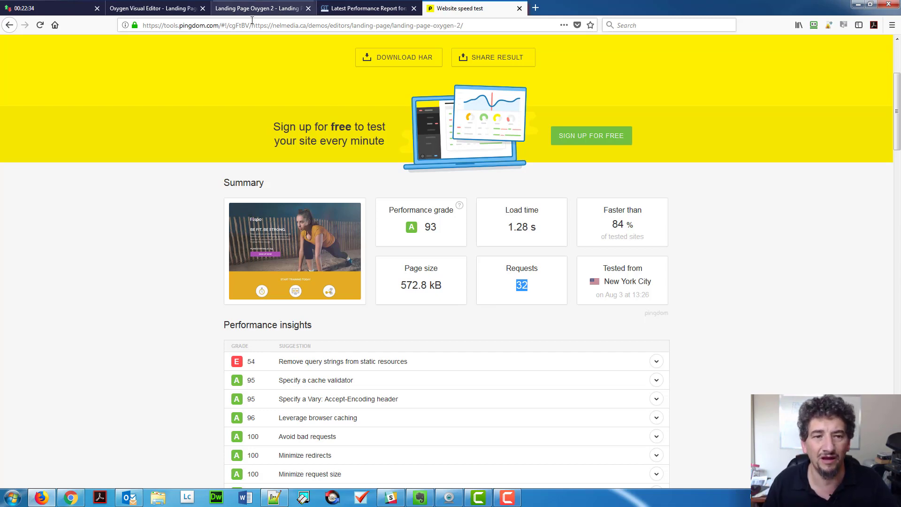
Revisit the published landing page preview and return to its GTmetrix performance report.
click(274, 12)
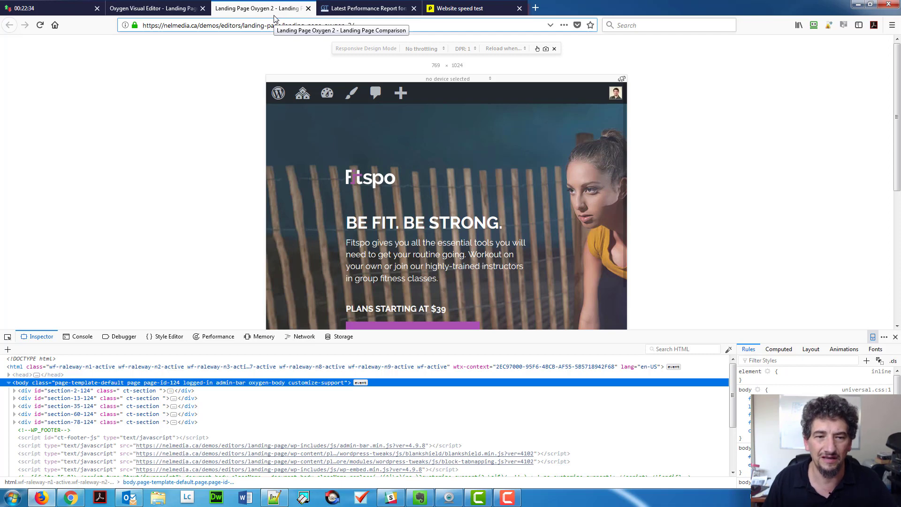
click(474, 8)
click(369, 13)
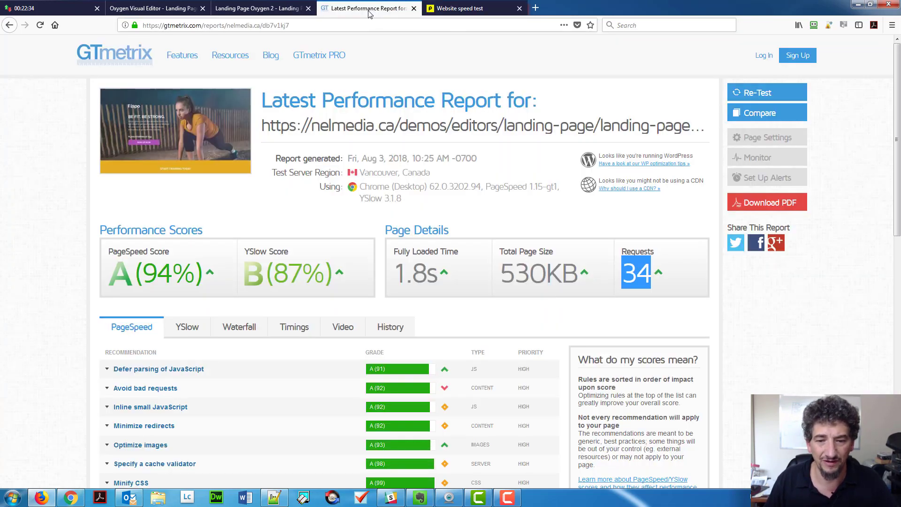